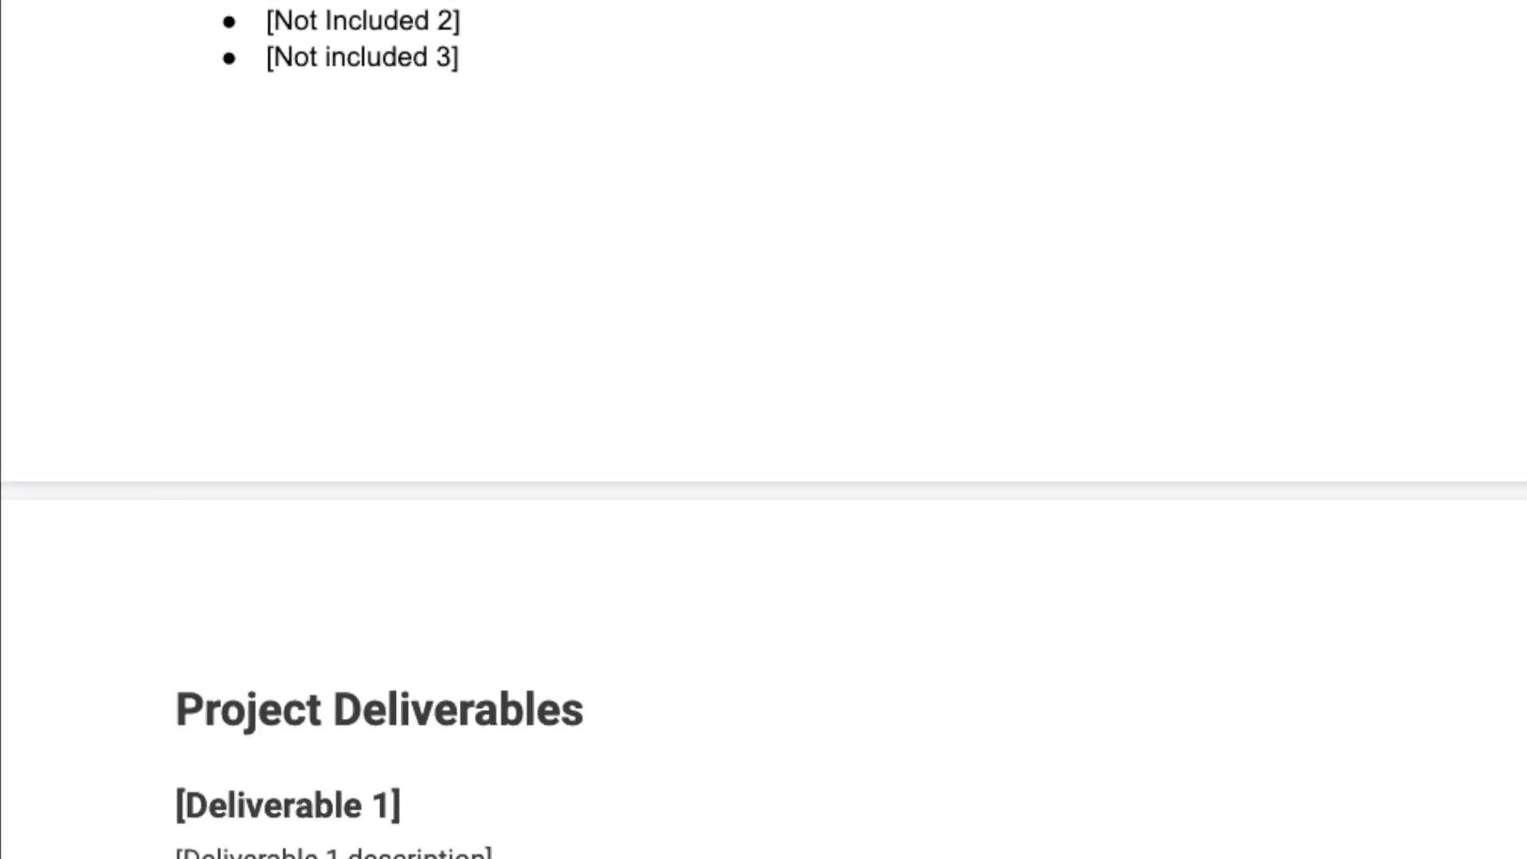
- Scroll down through the Google Docs proposal template
scroll(764, 430, down, 13)
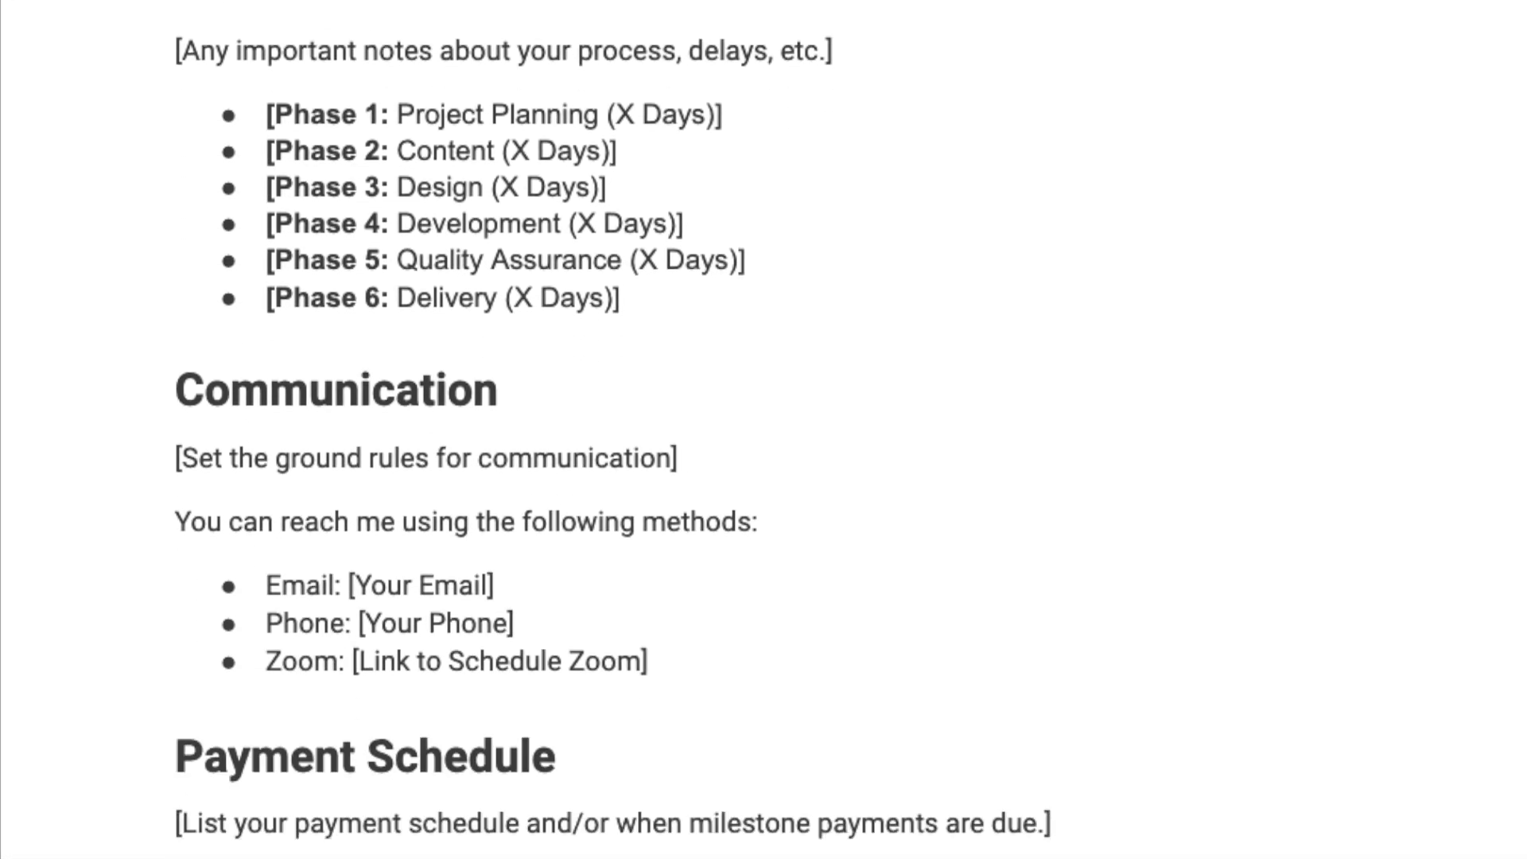
scroll(764, 430, down, 4)
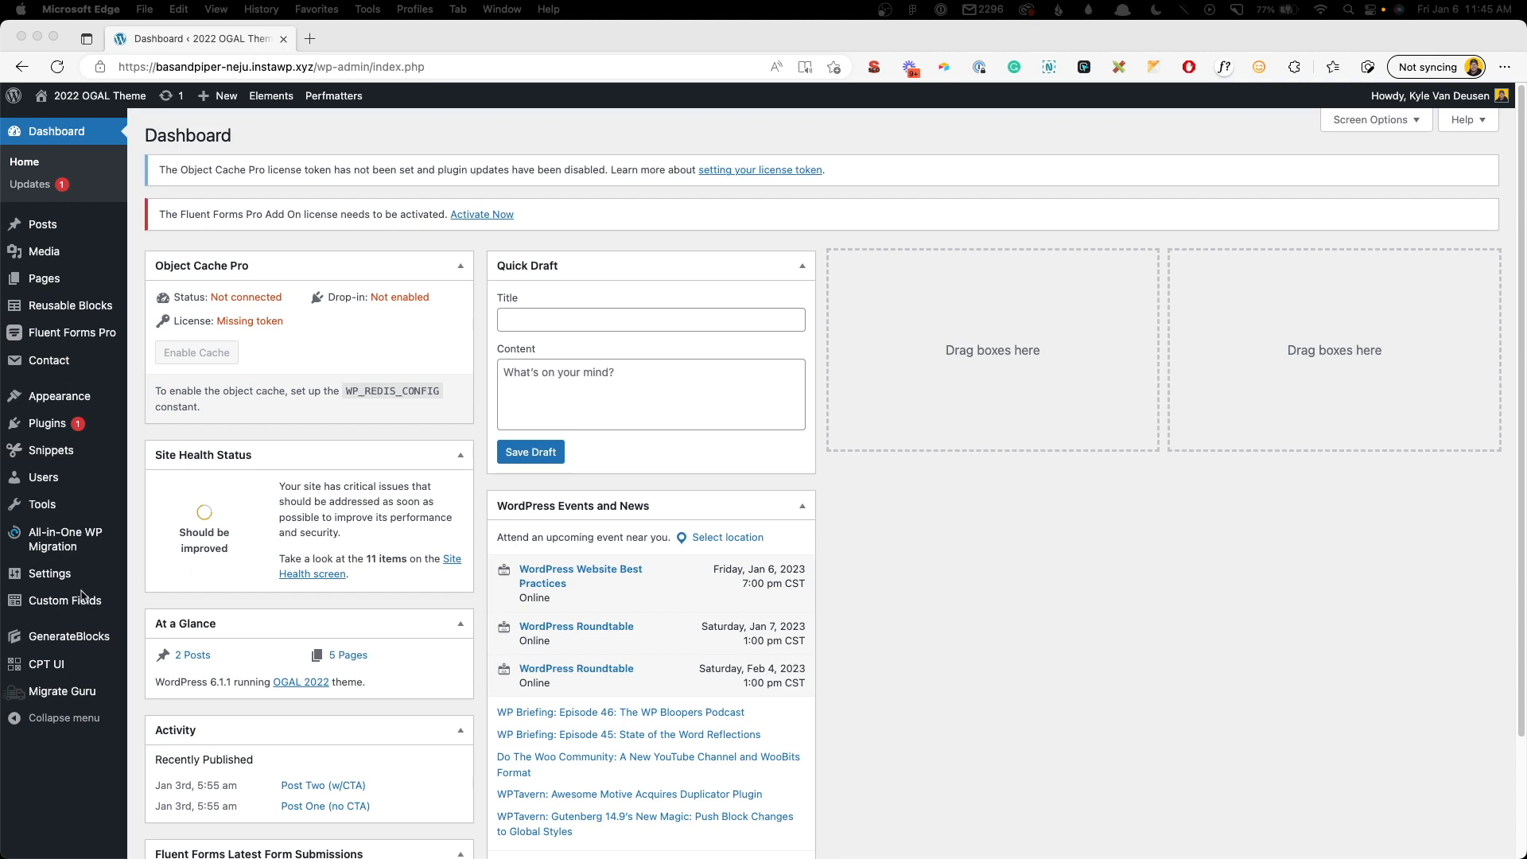
- Create a new ACF field group titled 'Author Info'
click(82, 605)
click(188, 606)
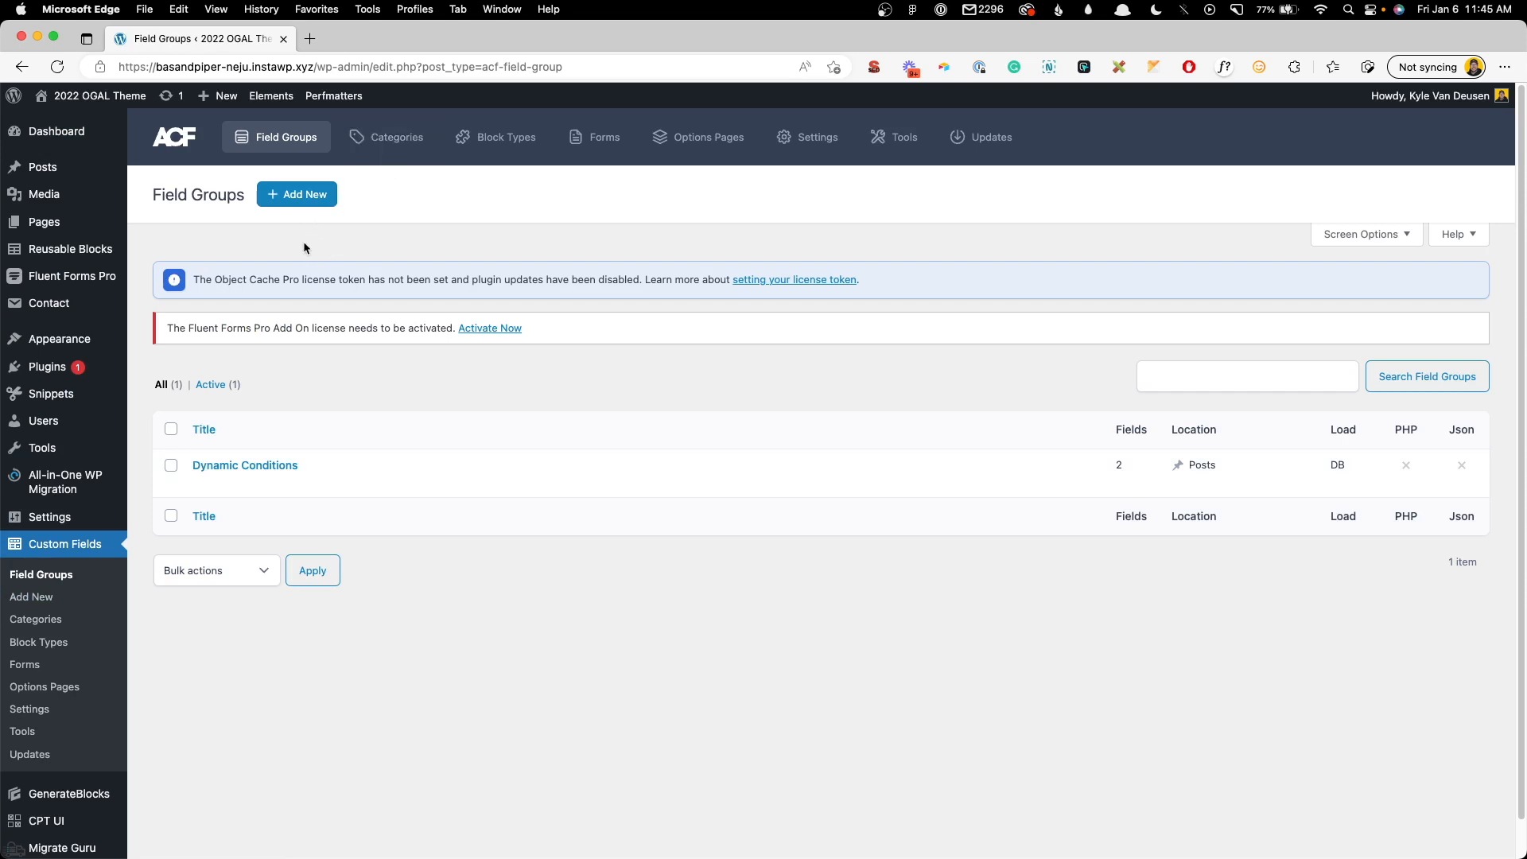
click(316, 197)
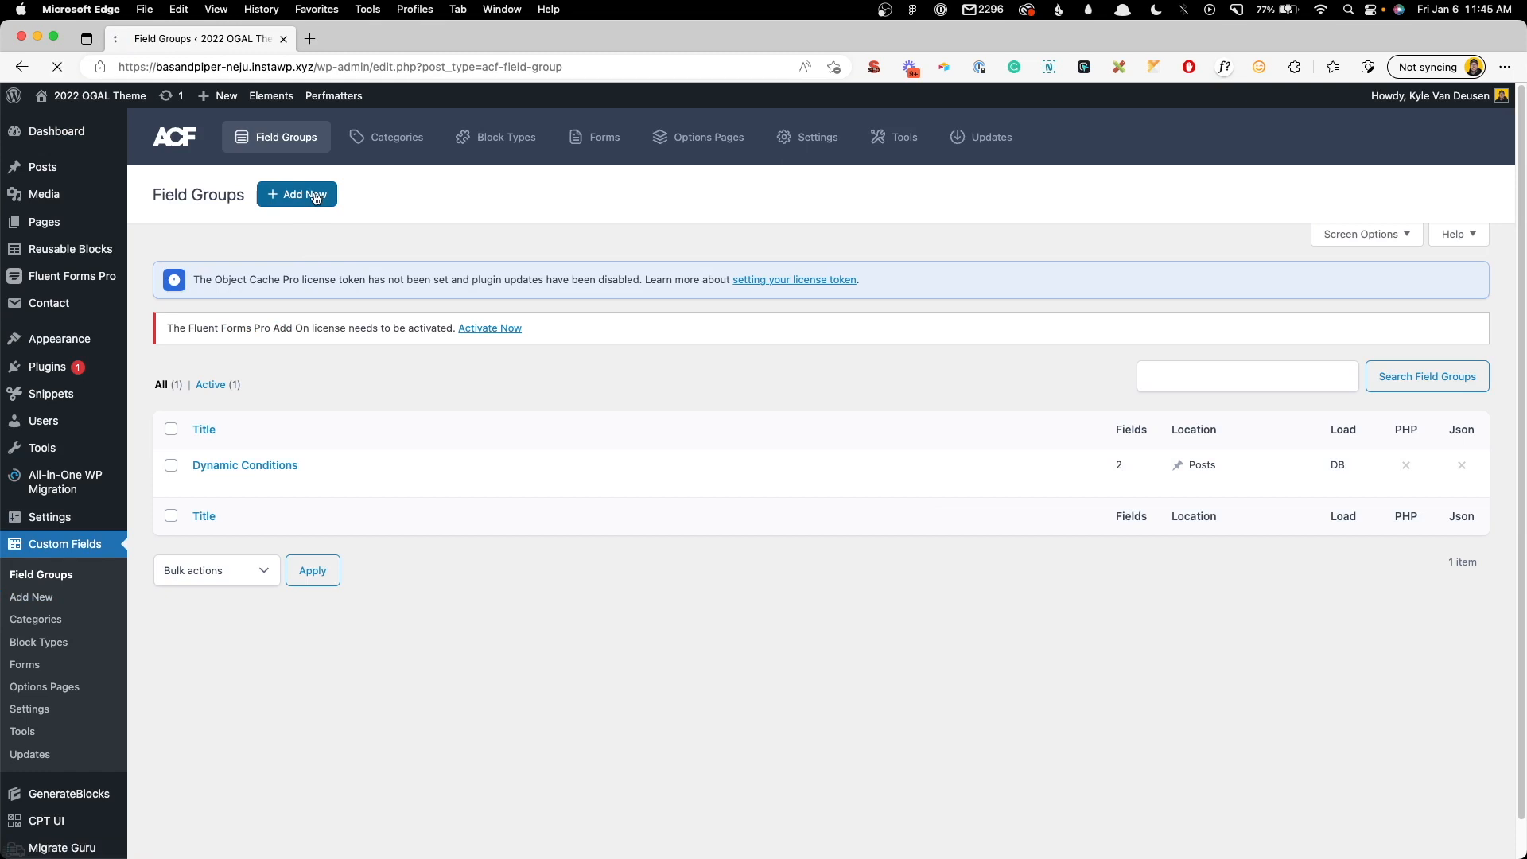
text(Author Inf)
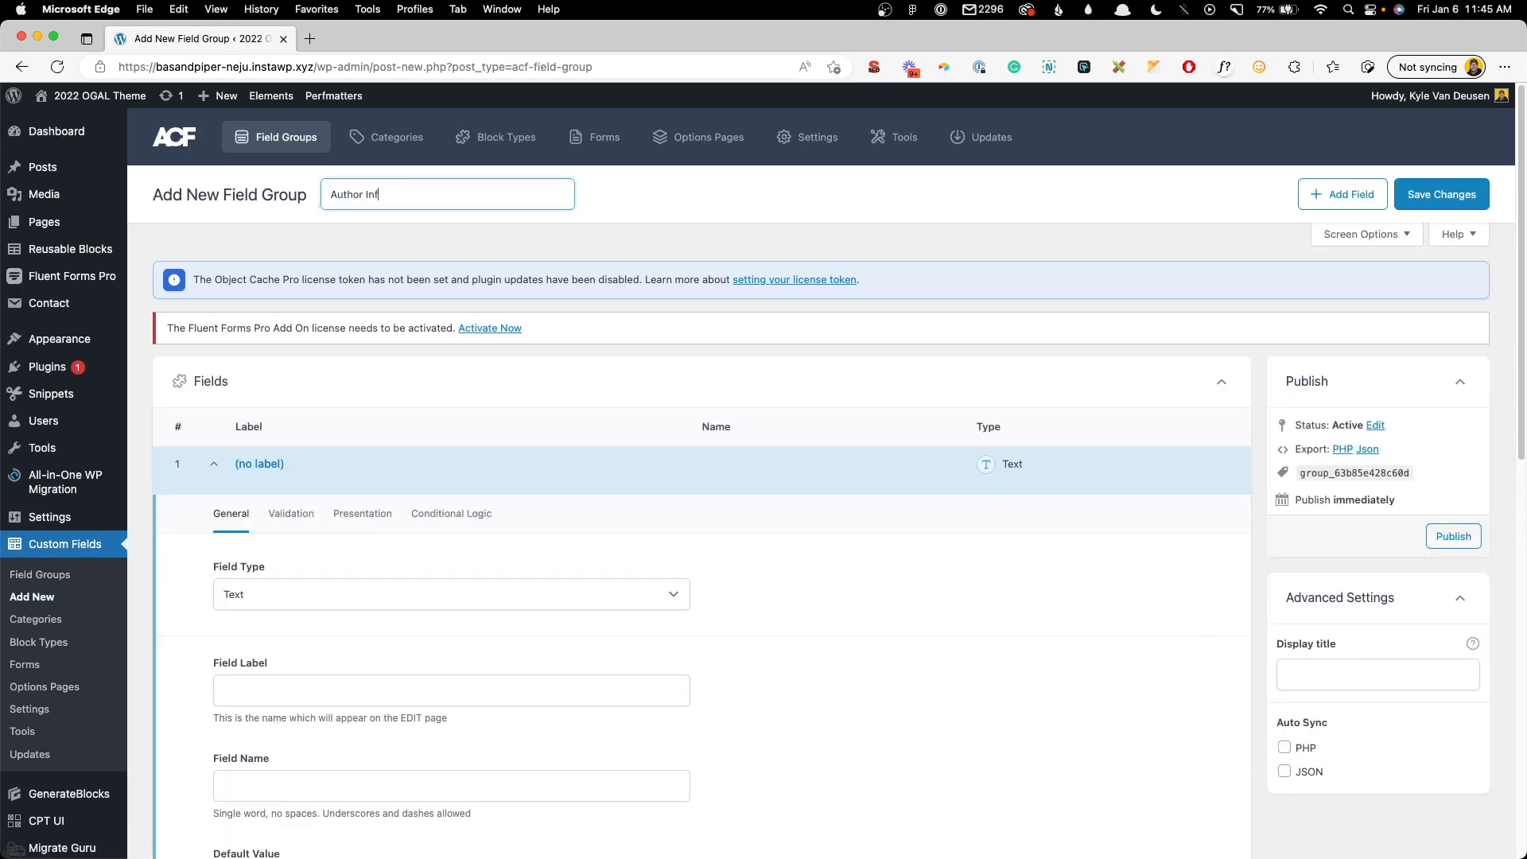
- Set the group's location rule to User Role is equal to All
scroll(438, 272, down, 10)
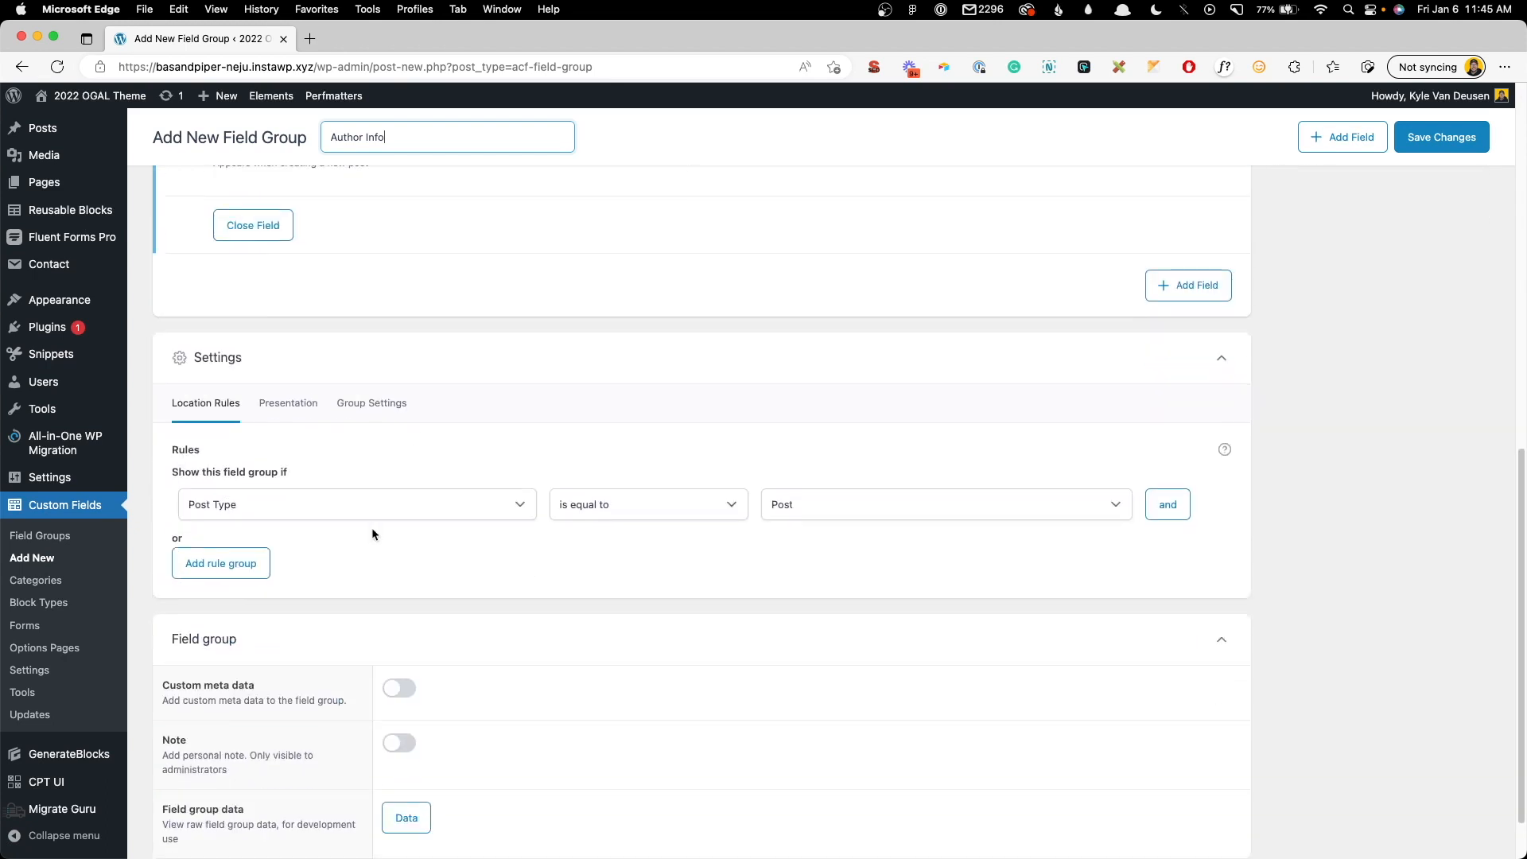
click(384, 505)
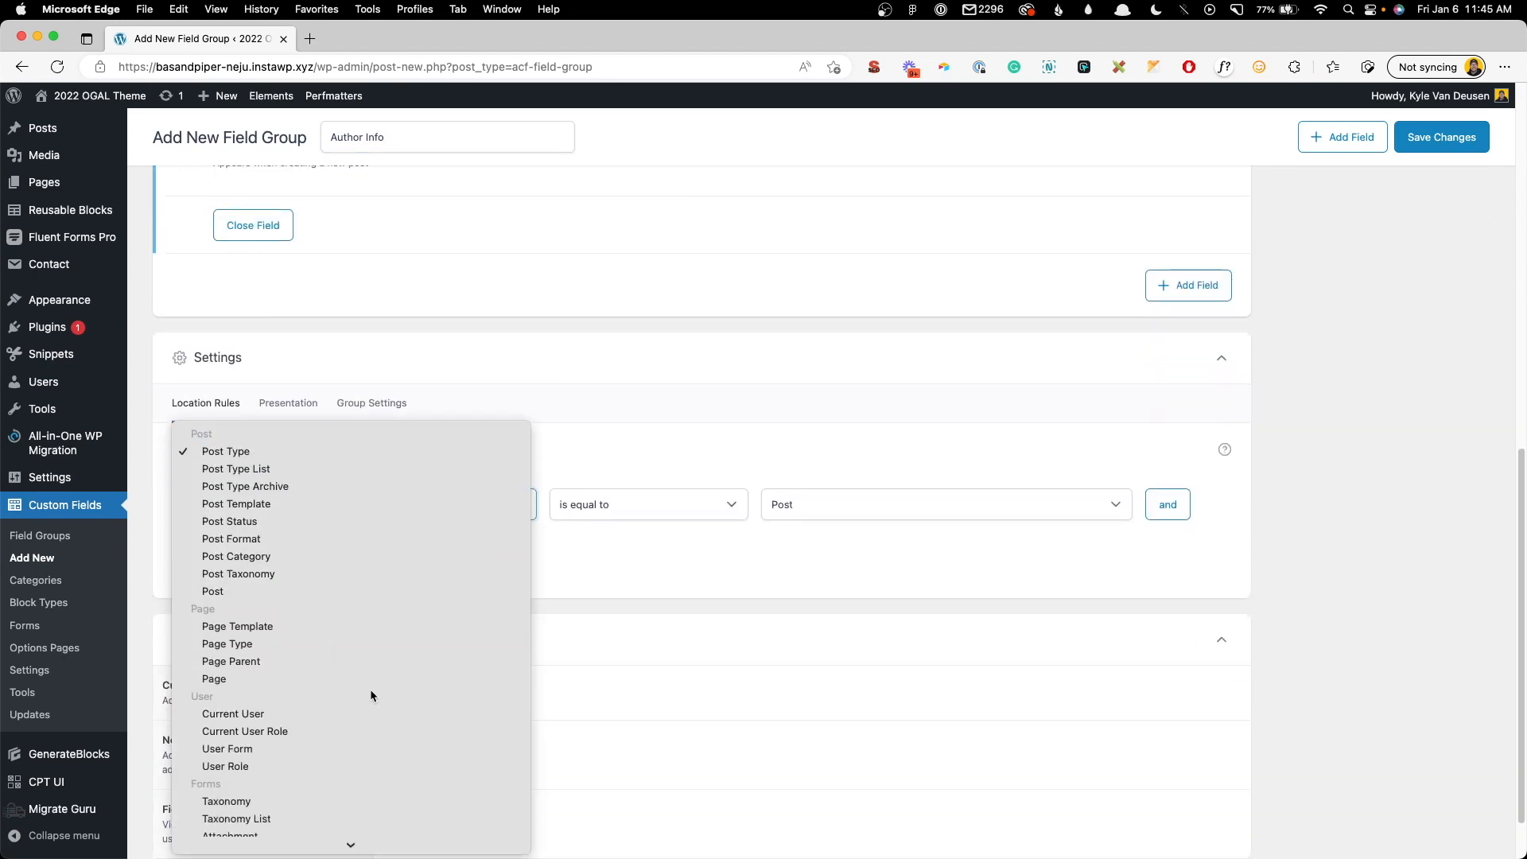
click(374, 551)
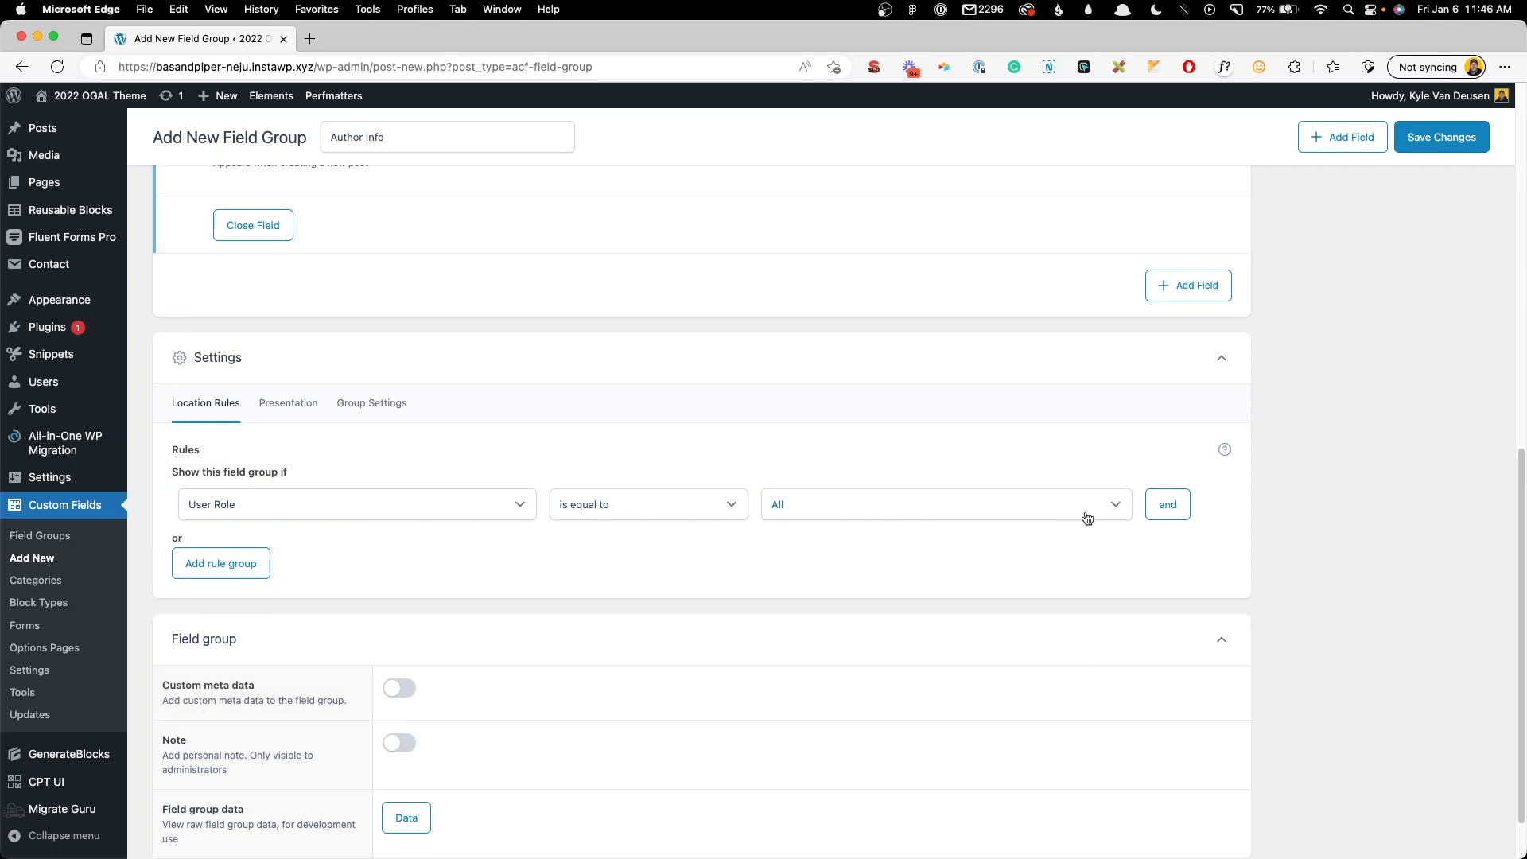
scroll(1085, 518, up, 10)
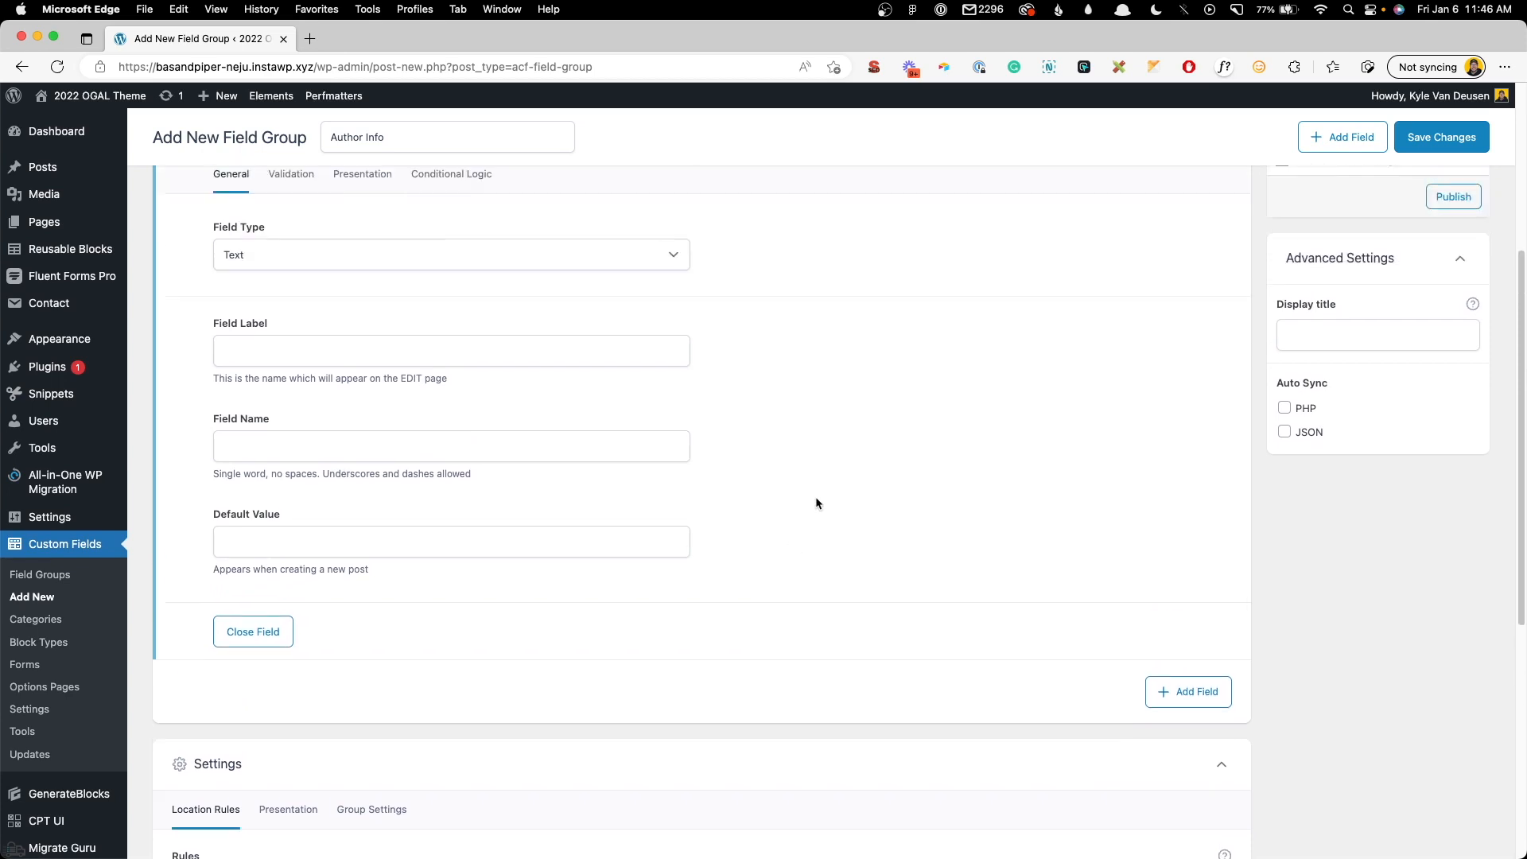
- Add an 'Author Bio' text field named author_bio
scroll(626, 532, down, 5)
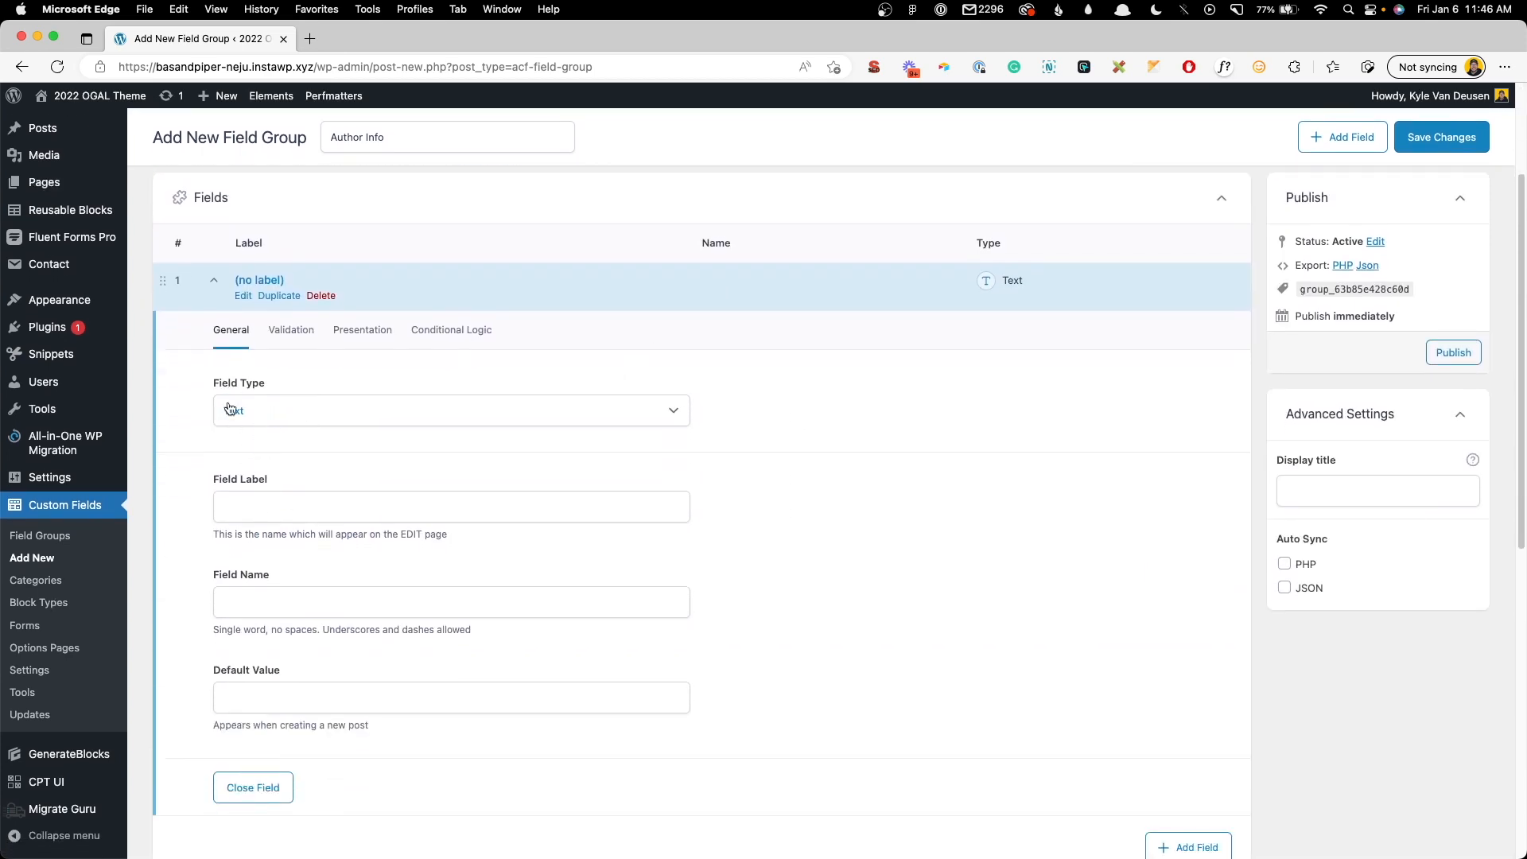
click(243, 517)
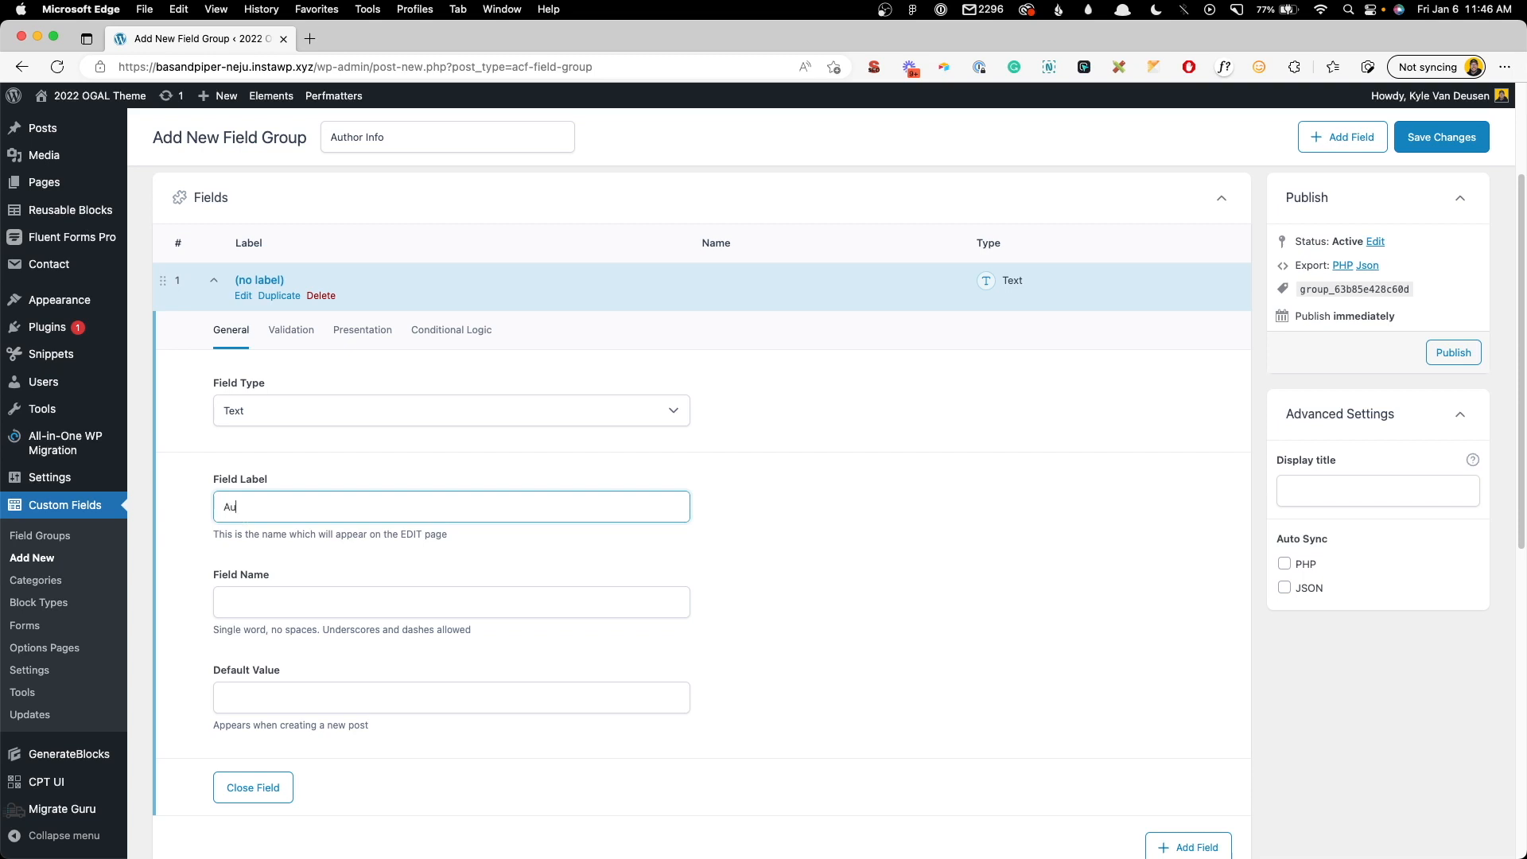
text(Author Bio)
key(Tab)
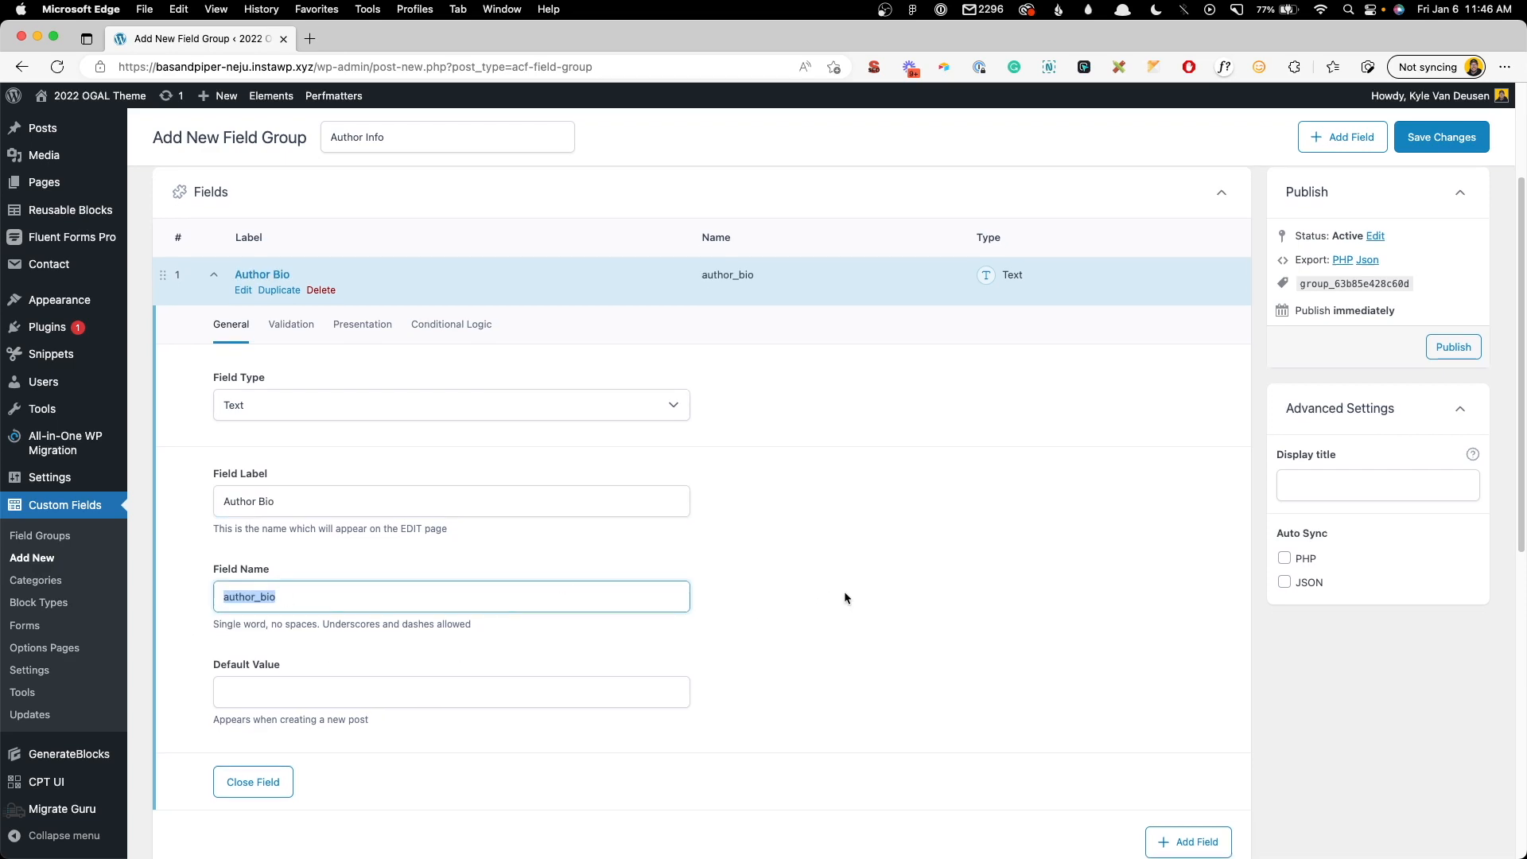
scroll(845, 597, down, 4)
- Add a Url-type 'Facebook URL' field named facebook_url
click(1163, 574)
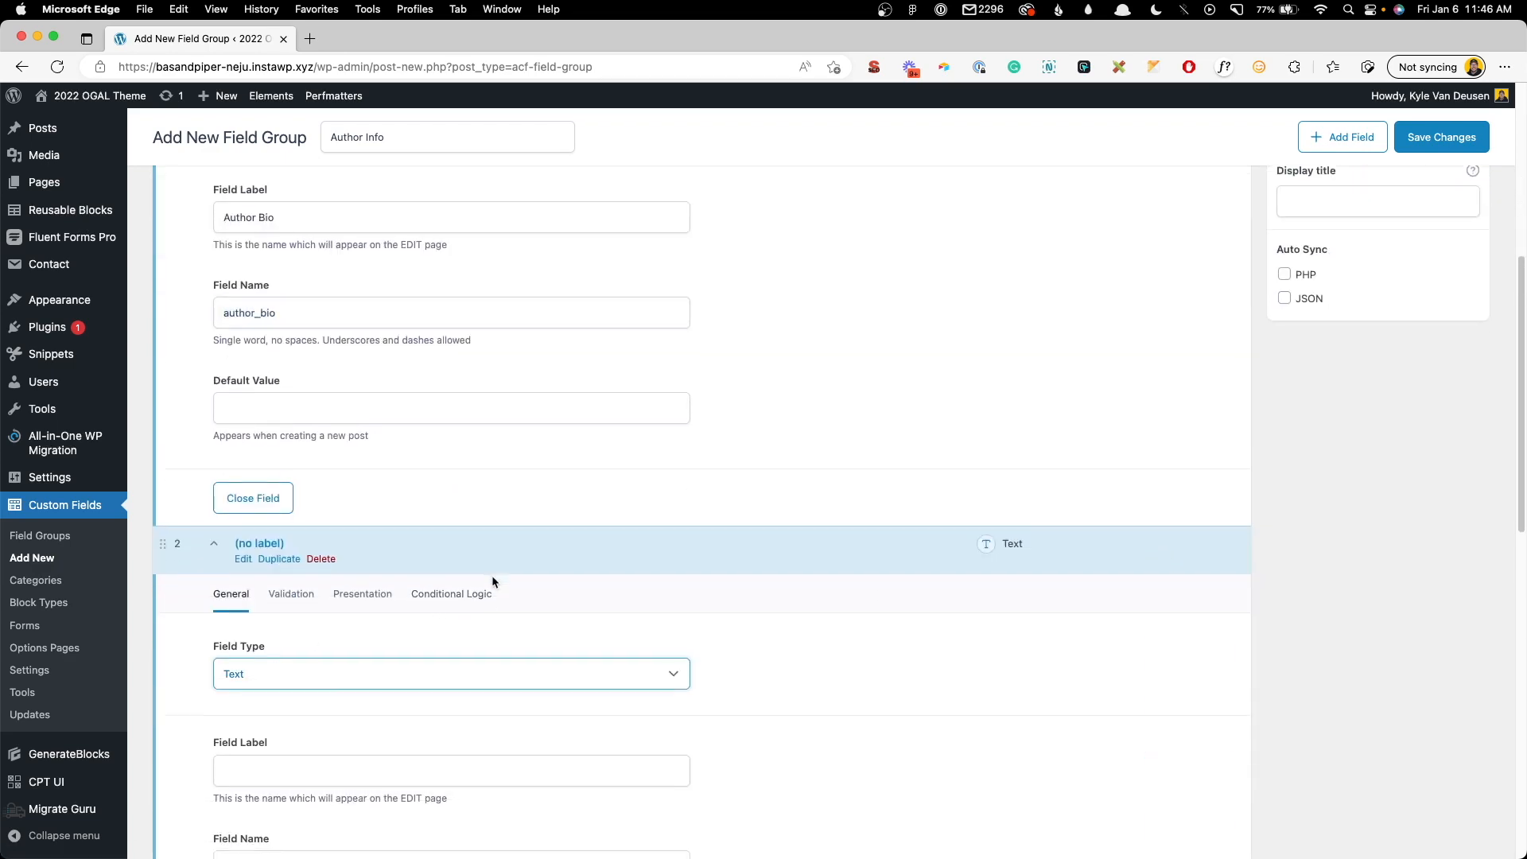
scroll(491, 575, down, 5)
click(262, 350)
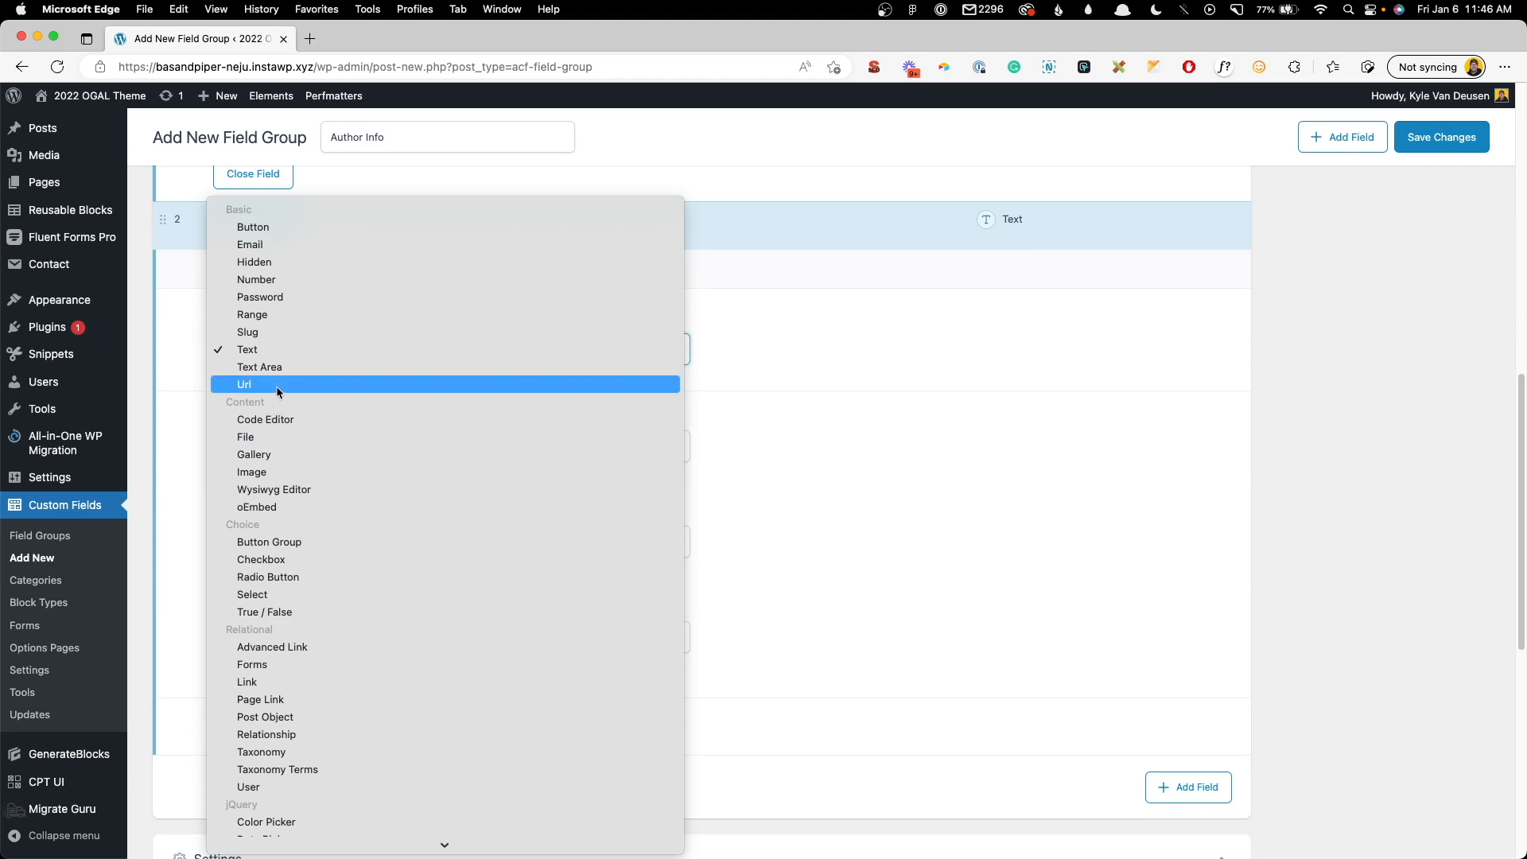
click(275, 385)
click(290, 436)
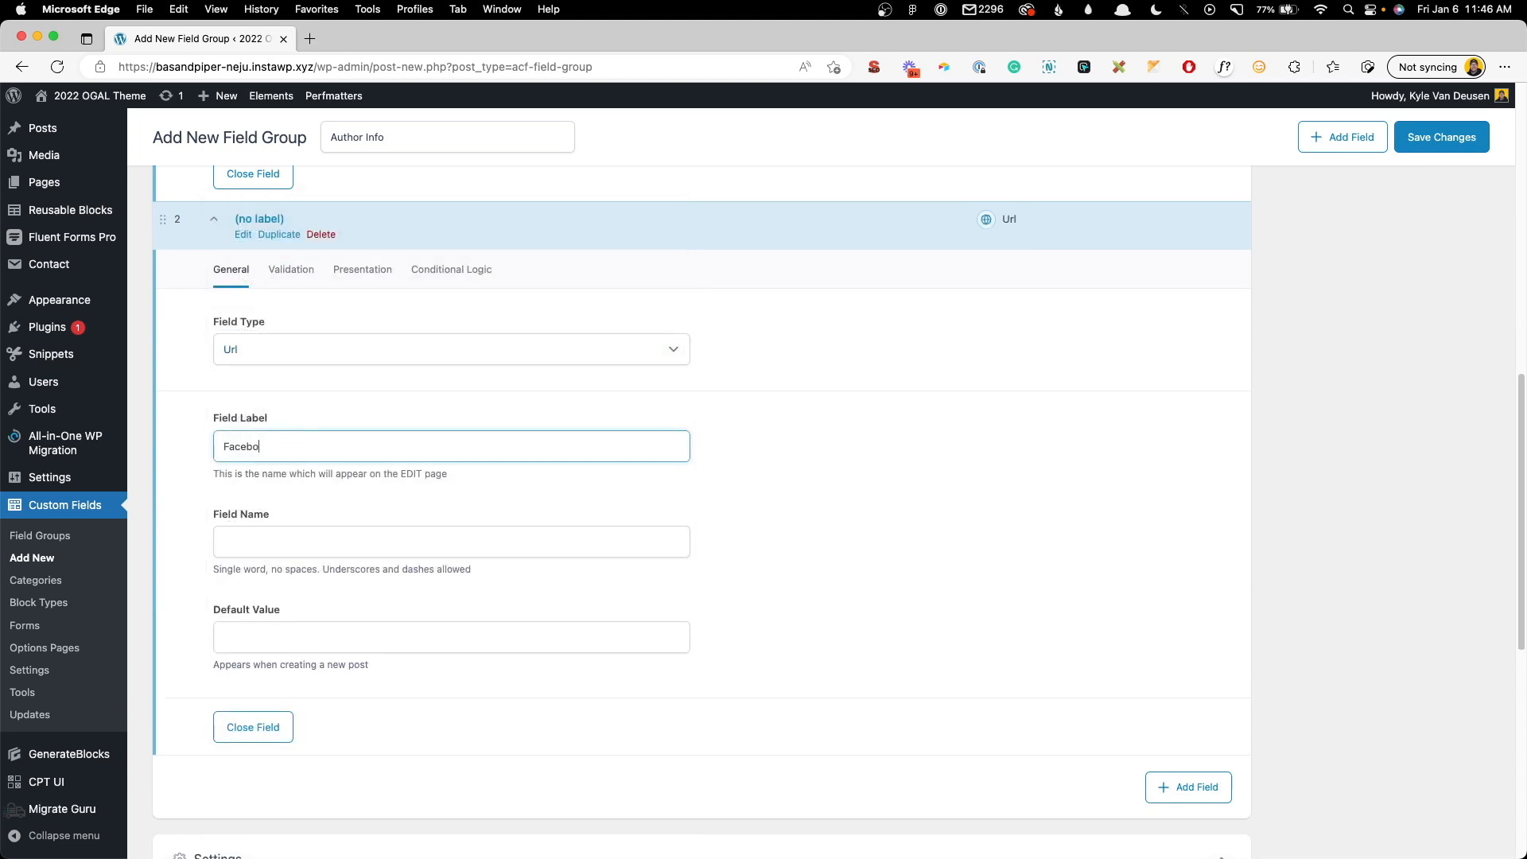
text(Facebook URL)
key(Tab)
scroll(1114, 700, down, 2)
- Add a Url-type 'Twitter URL' field
click(1188, 684)
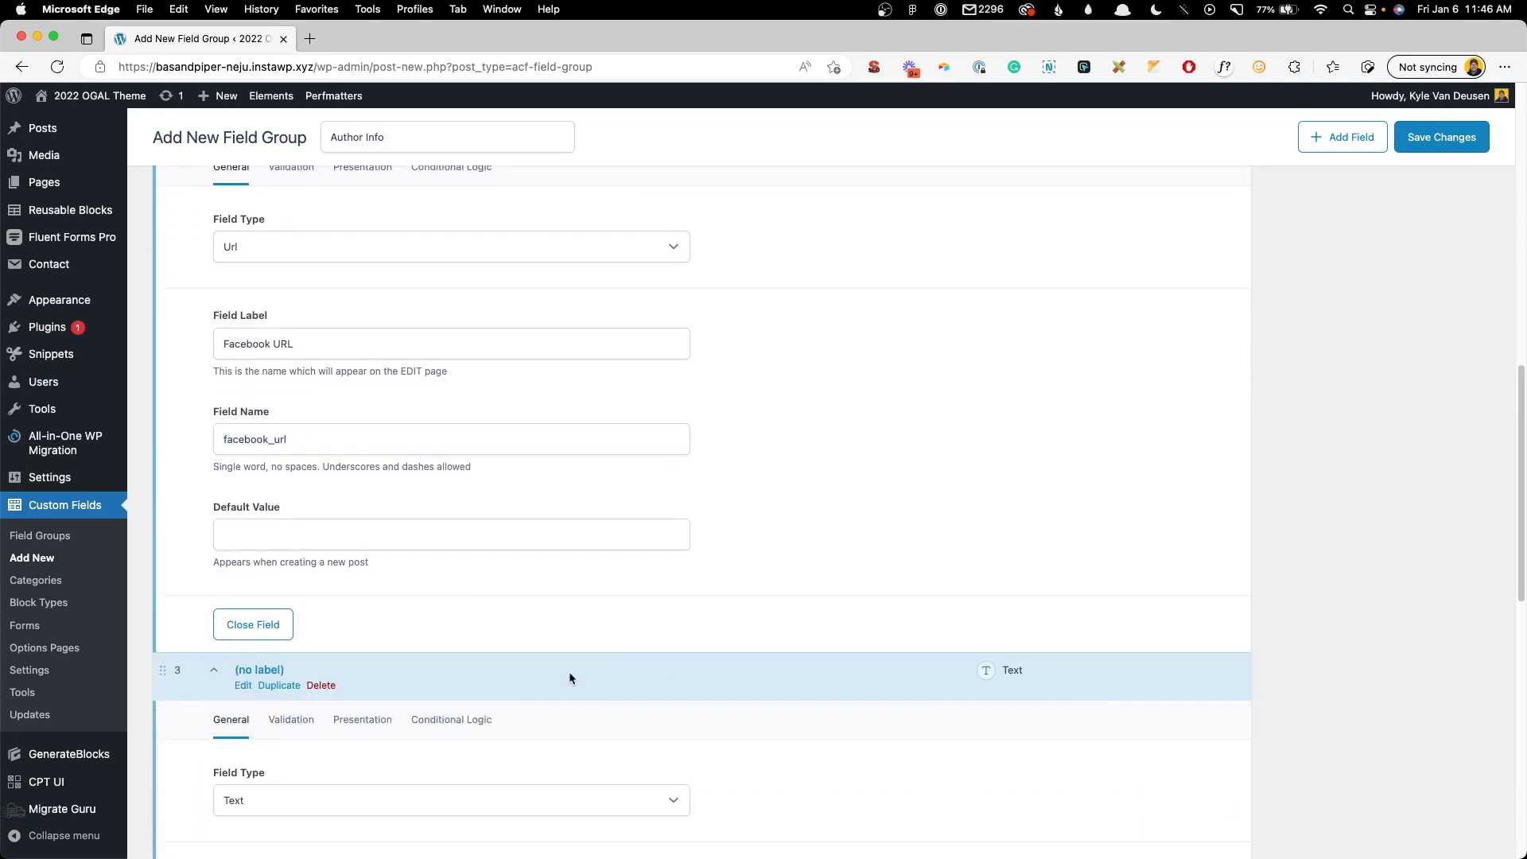
scroll(594, 669, down, 2)
click(302, 636)
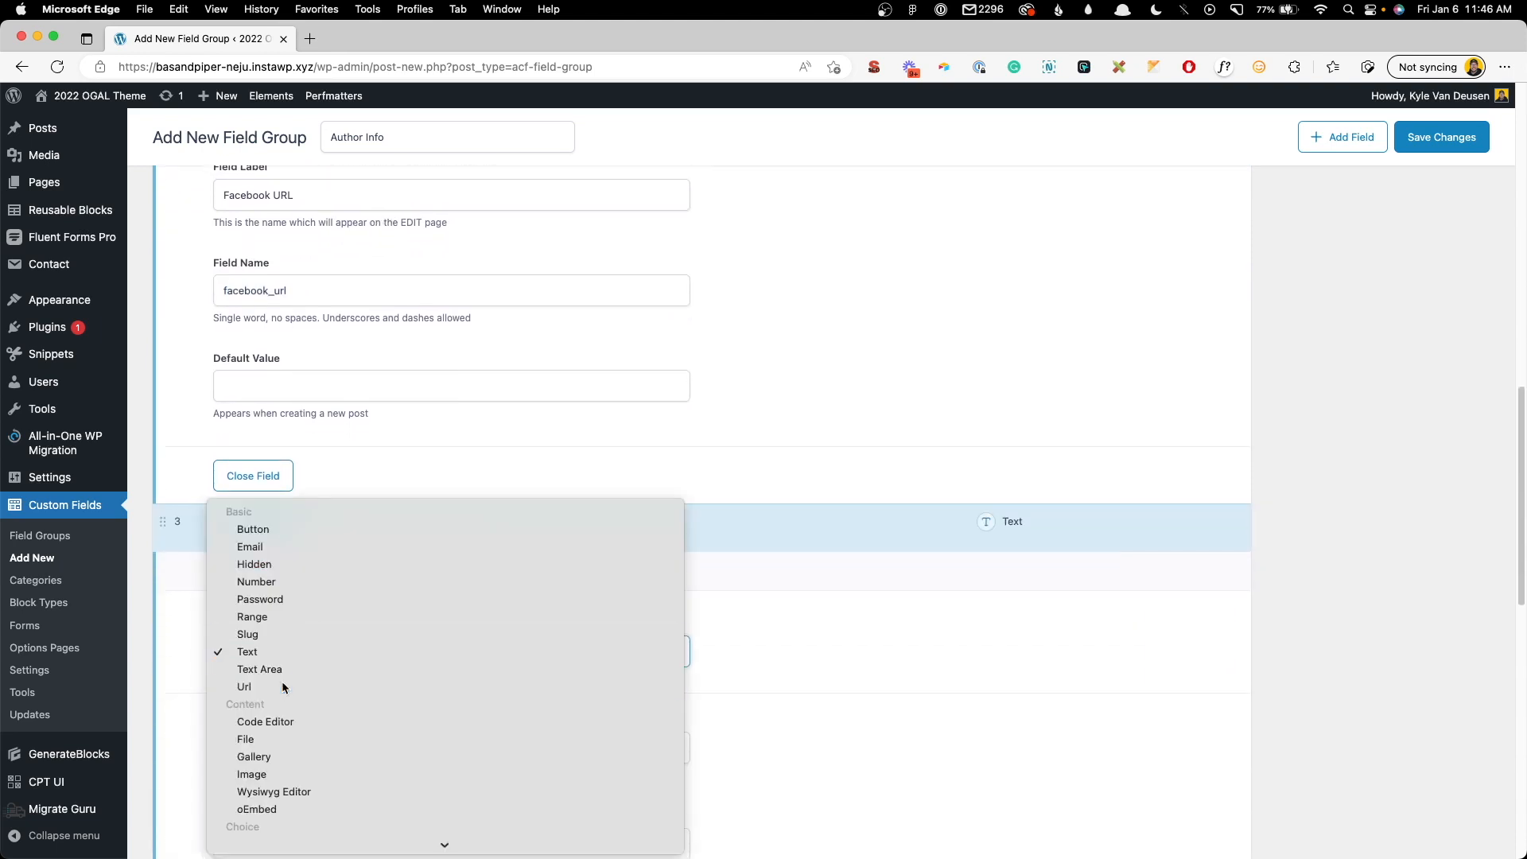
click(281, 687)
scroll(318, 660, down, 2)
click(301, 641)
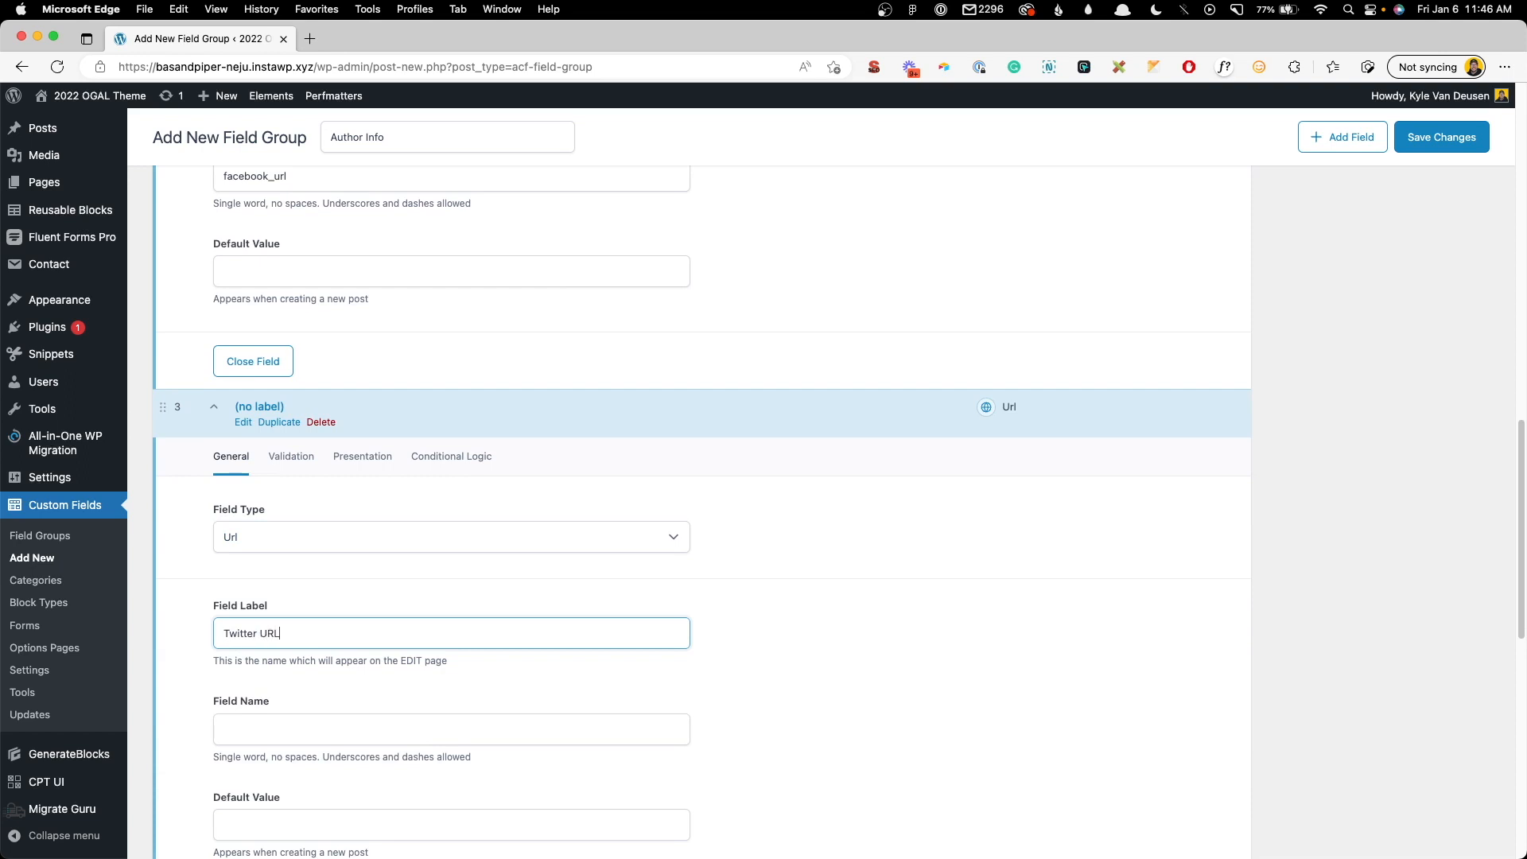
text(Twitter URL)
scroll(806, 502, down, 6)
- Add a Url-type 'LinkedIn URL' field and save the Author Info field group
click(1157, 501)
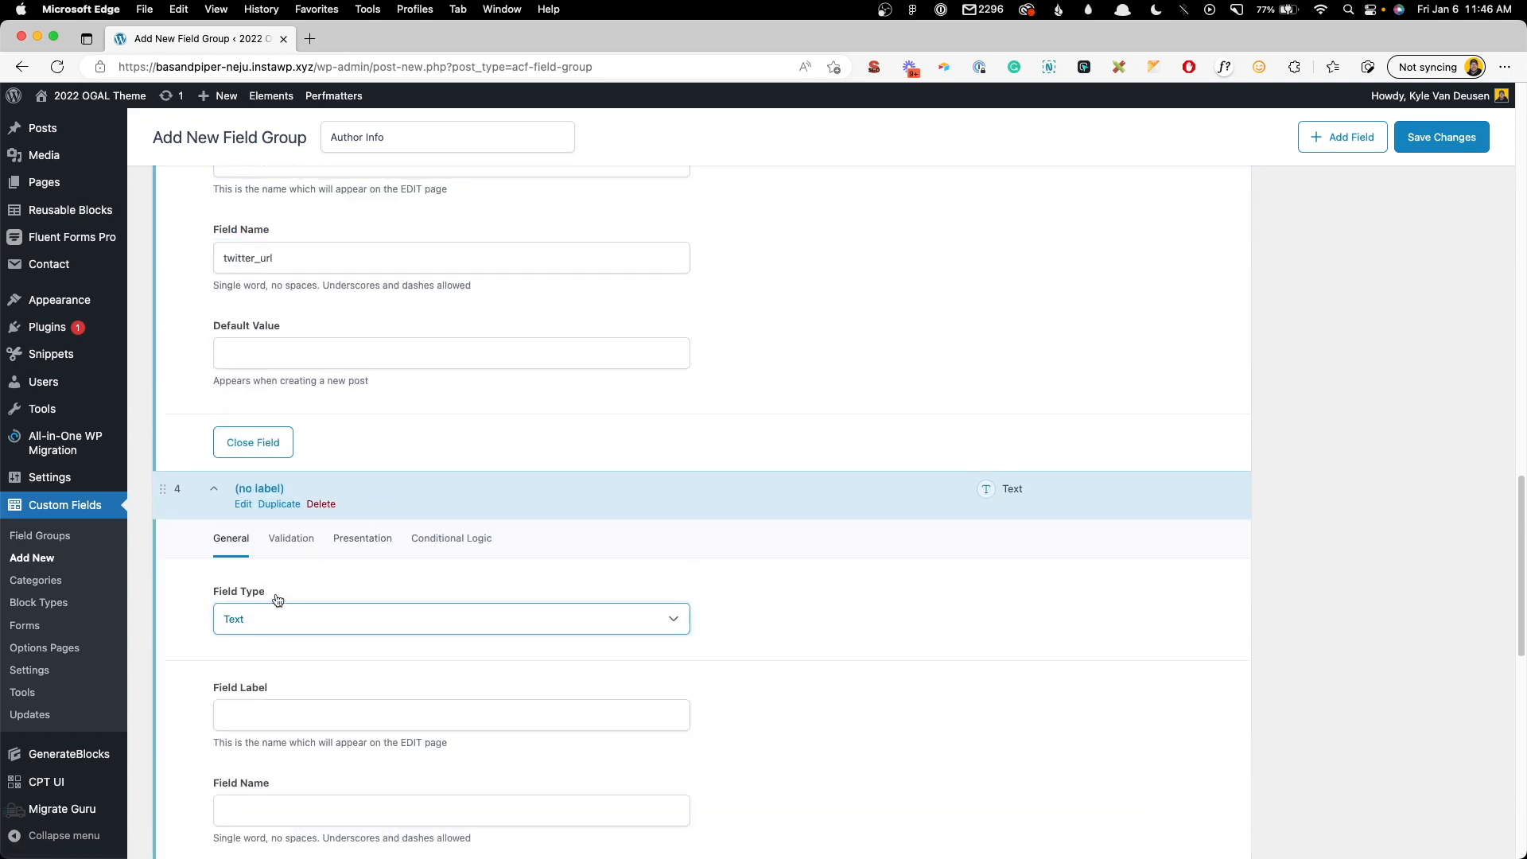
click(278, 611)
click(269, 653)
click(263, 715)
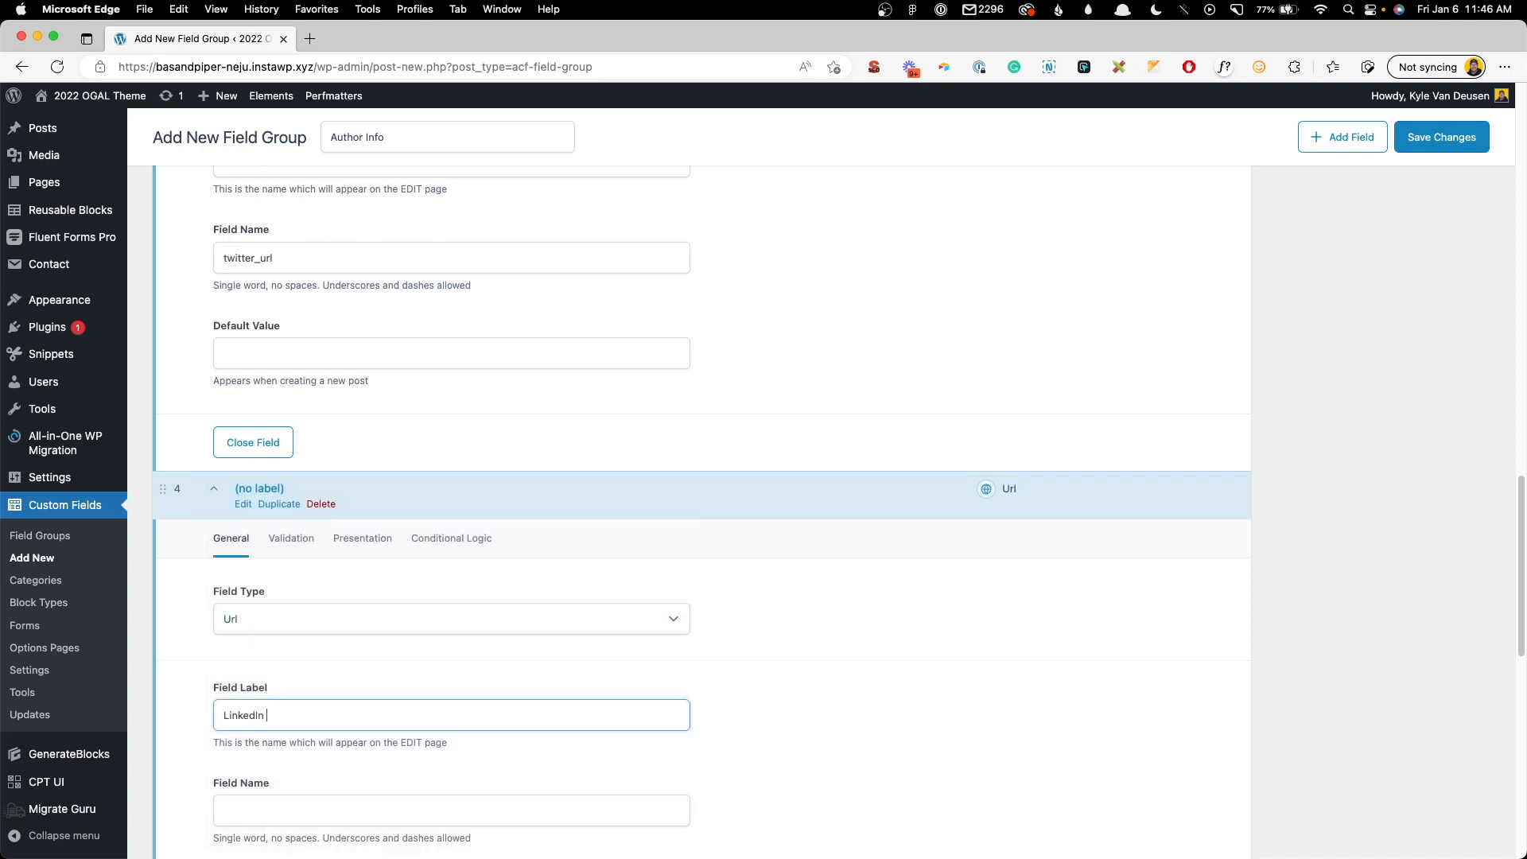
text(LinkedIn URL)
scroll(259, 714, down, 4)
click(883, 504)
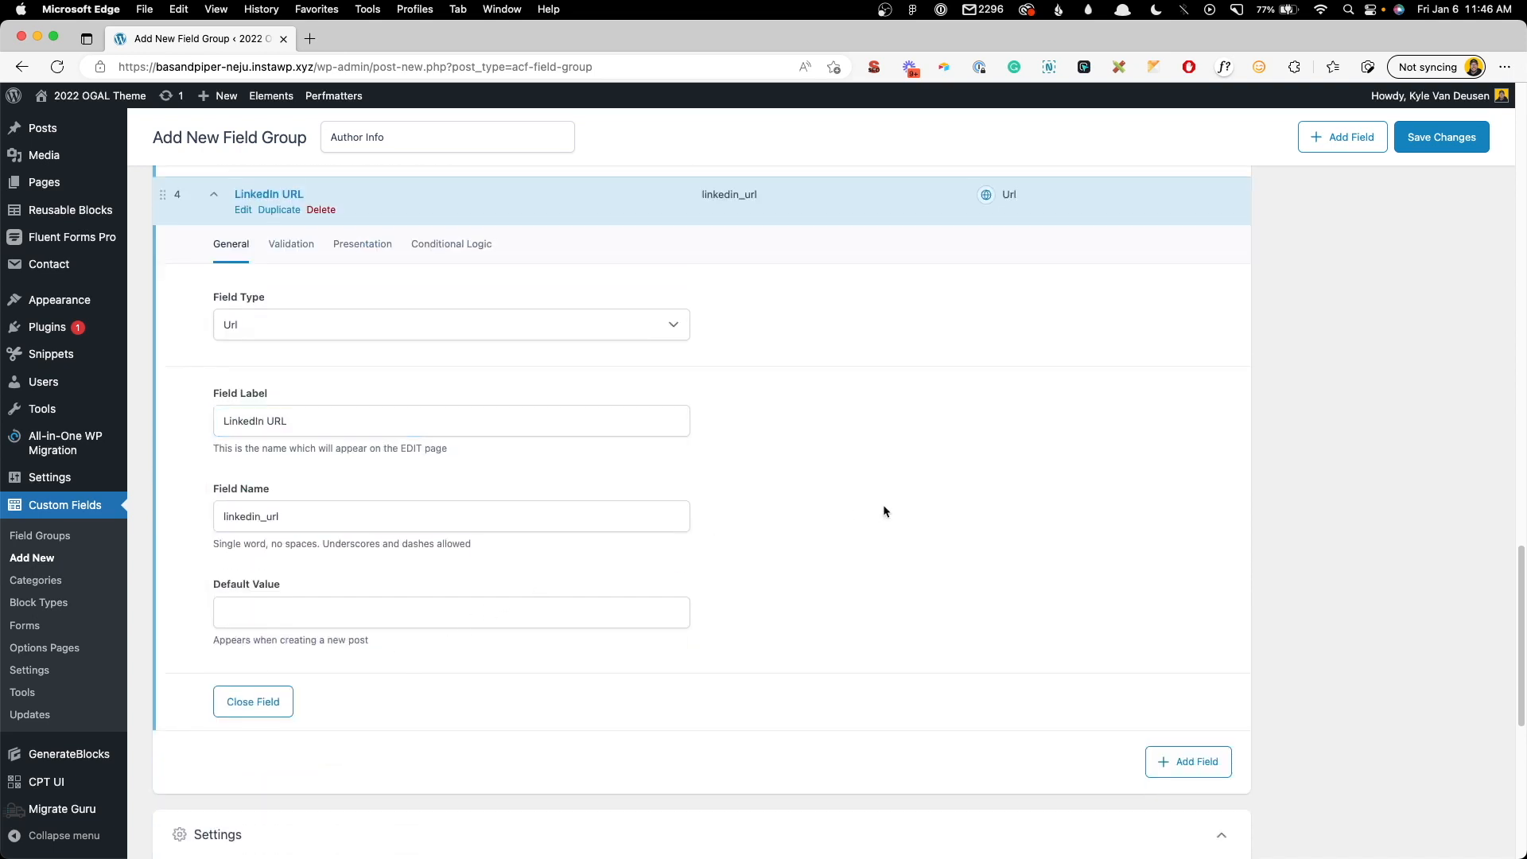
click(1438, 133)
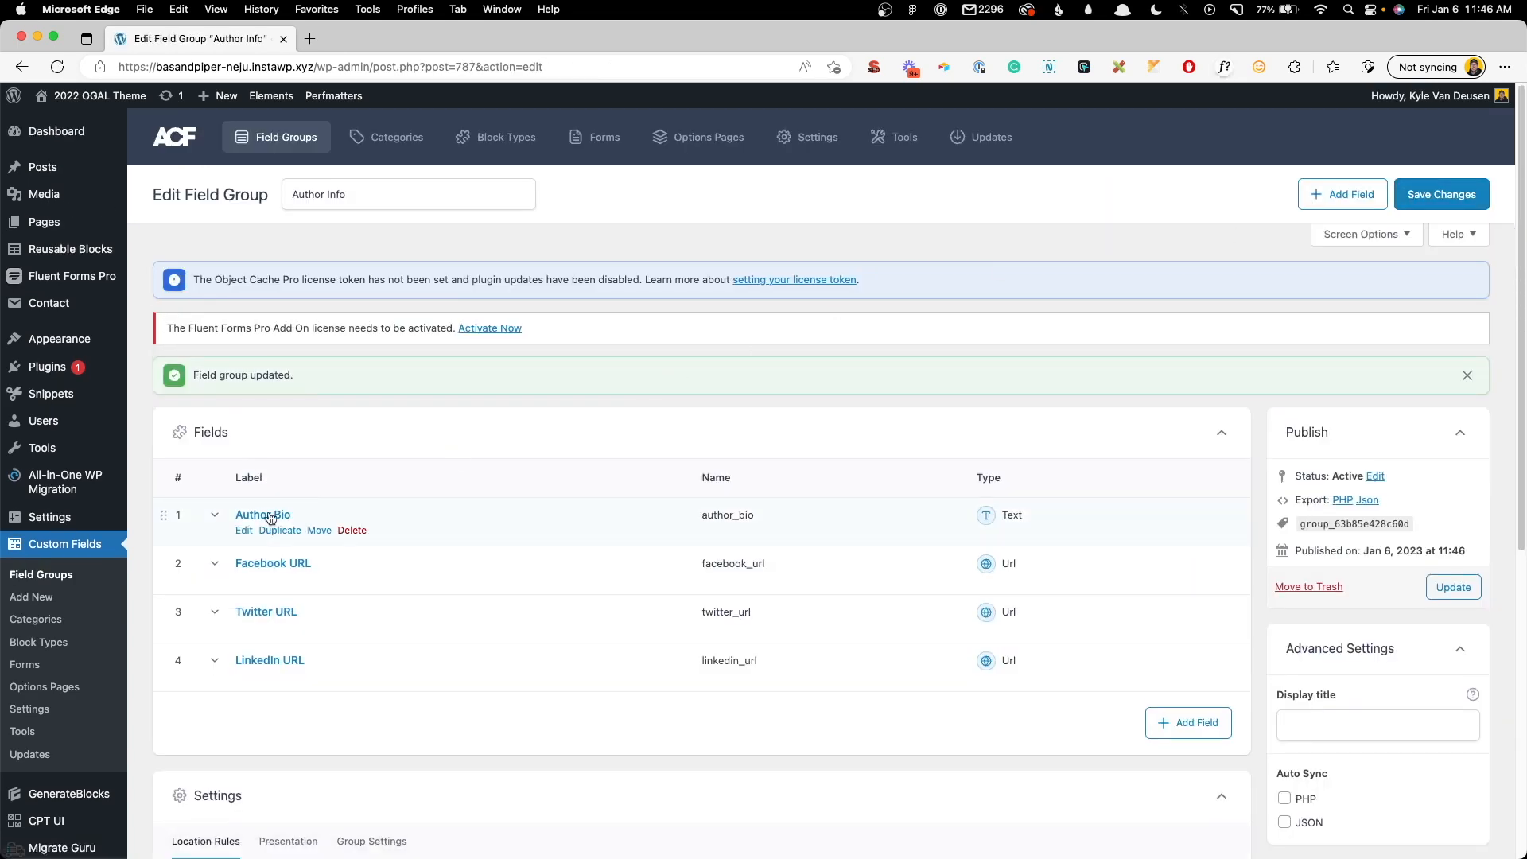
- Open the user's profile and paste a placeholder Author Bio, trimming its trailing sentence
click(169, 424)
mouse_move(226, 369)
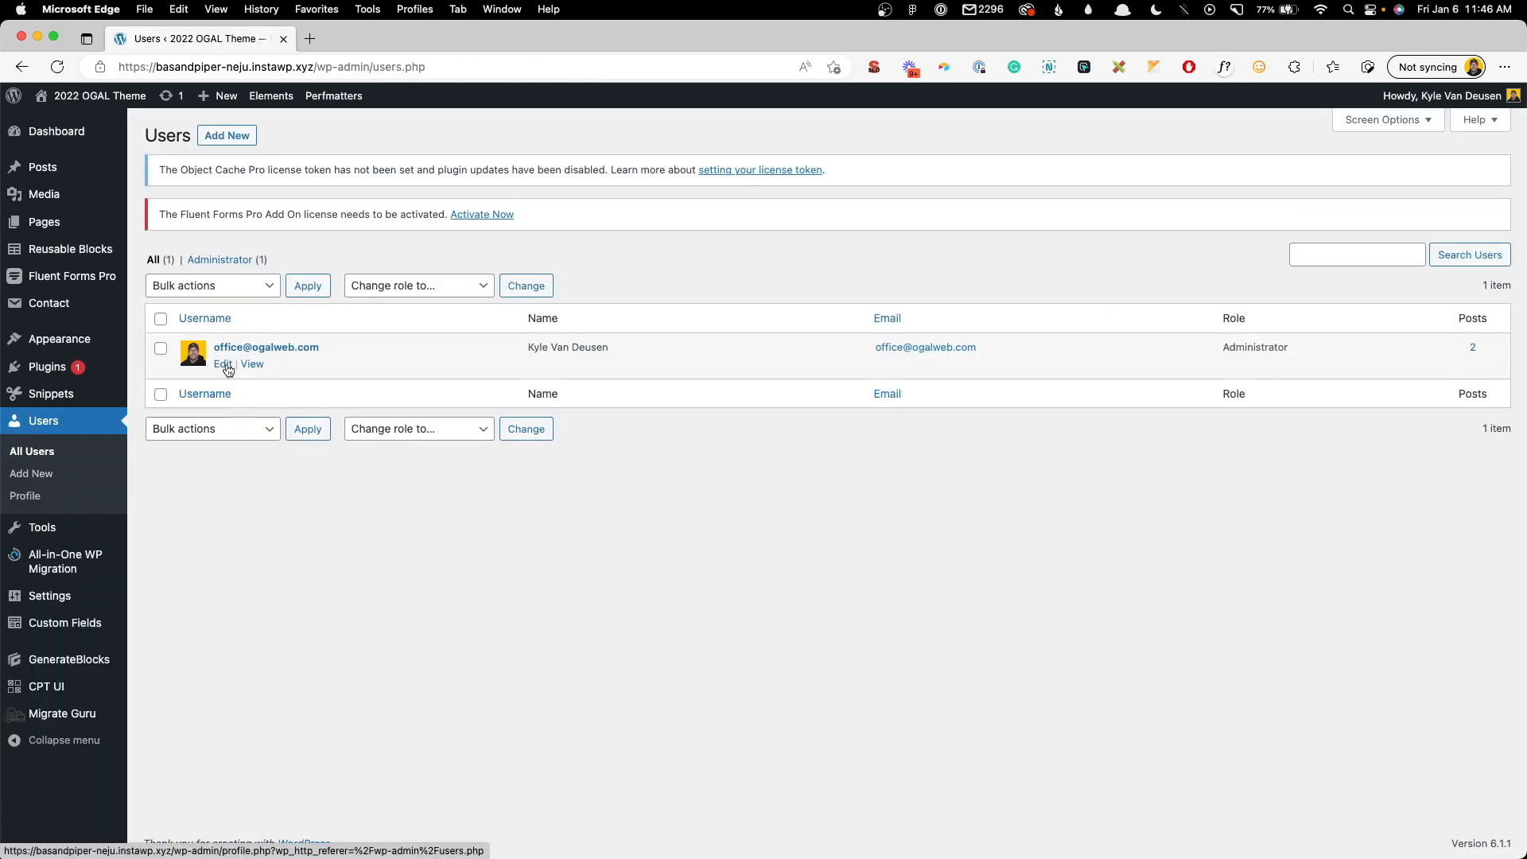
click(226, 366)
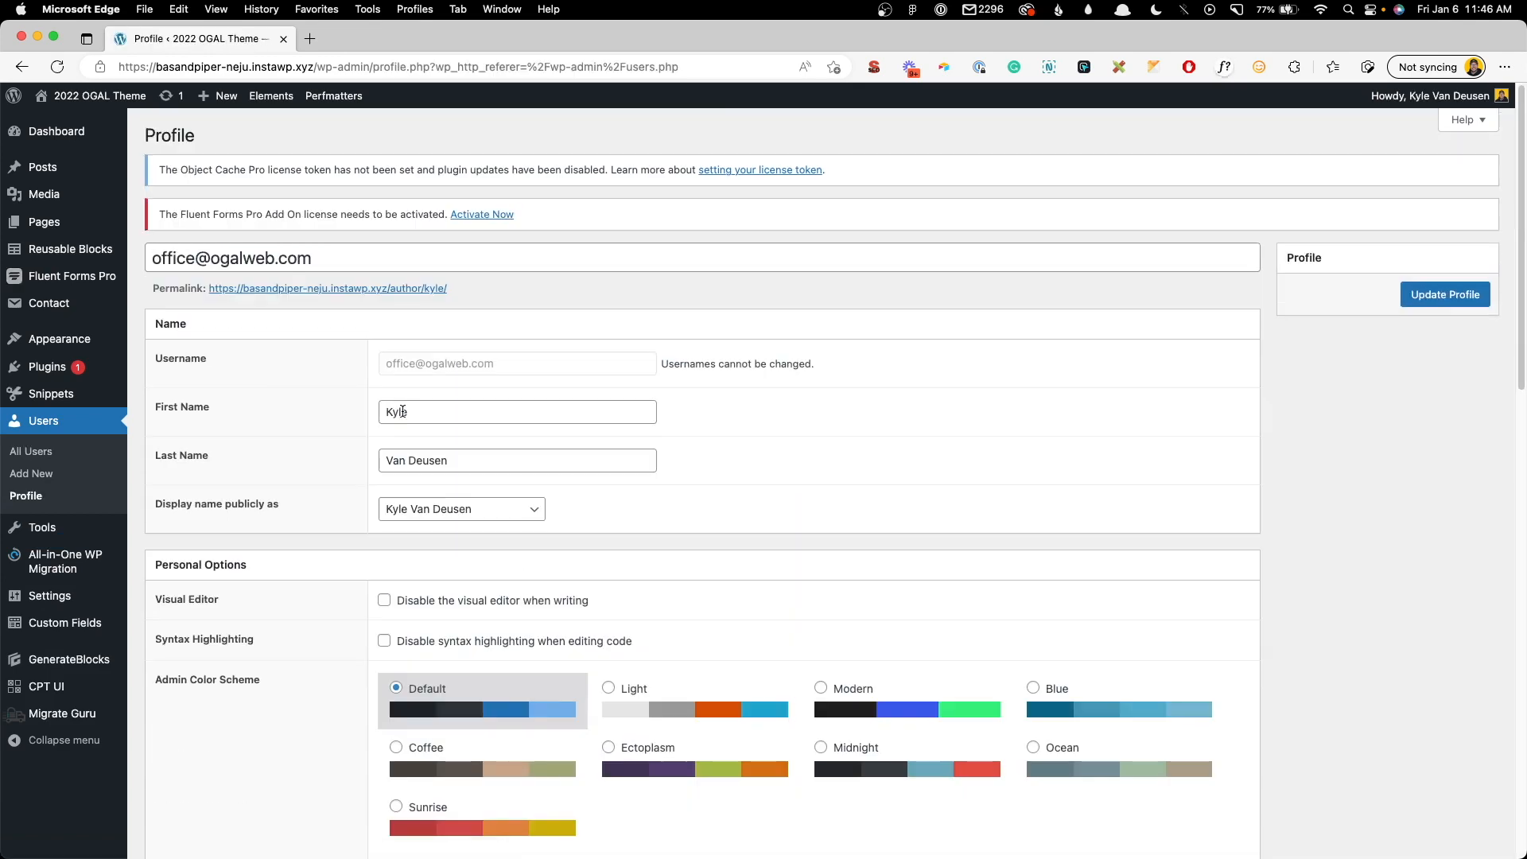
scroll(451, 447, down, 5)
scroll(451, 447, up, 5)
scroll(335, 415, down, 6)
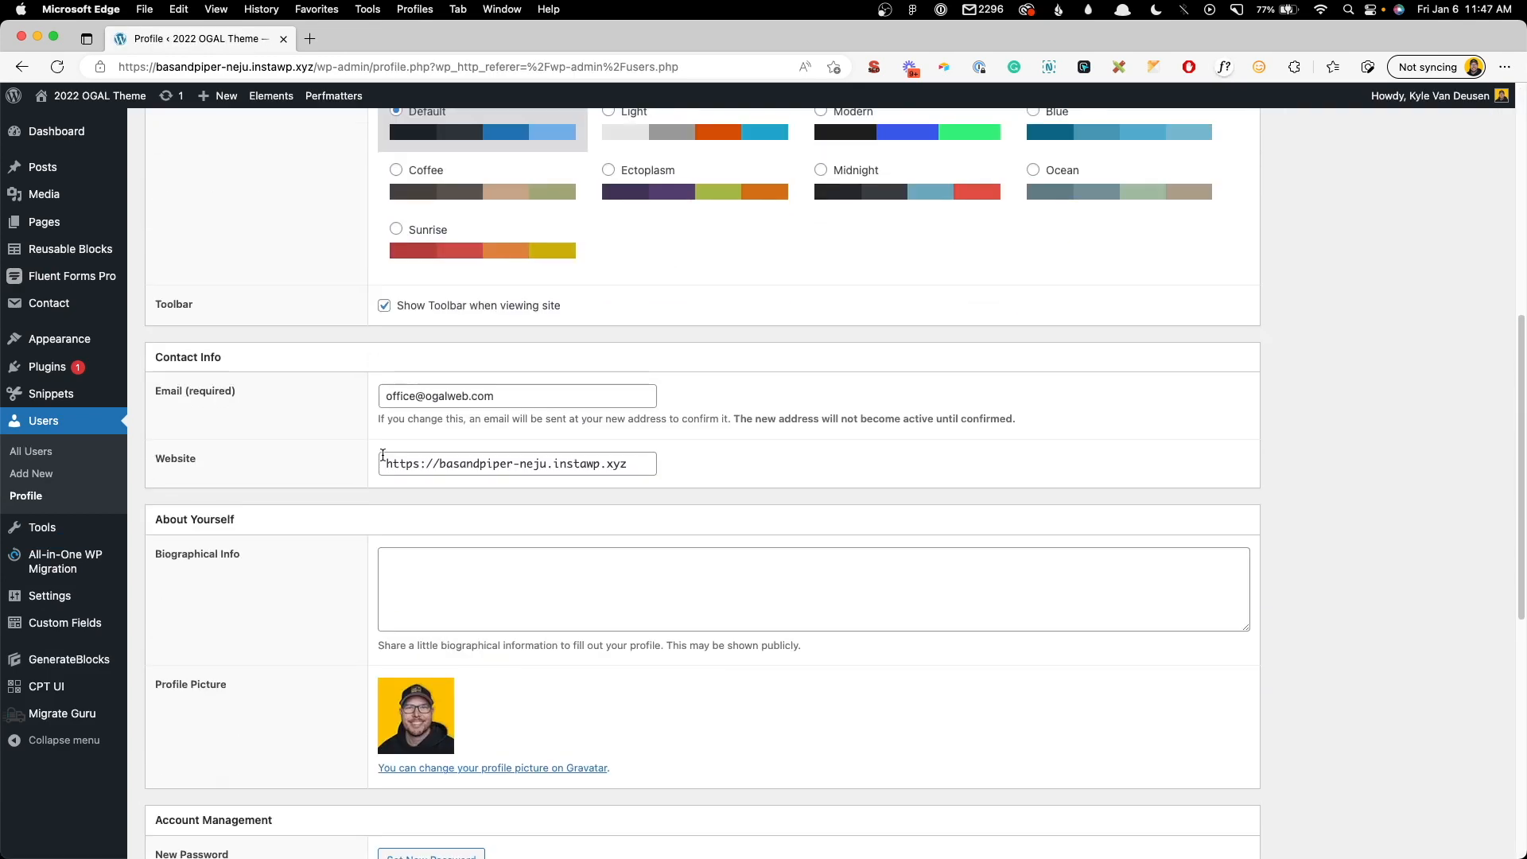
scroll(334, 571, down, 8)
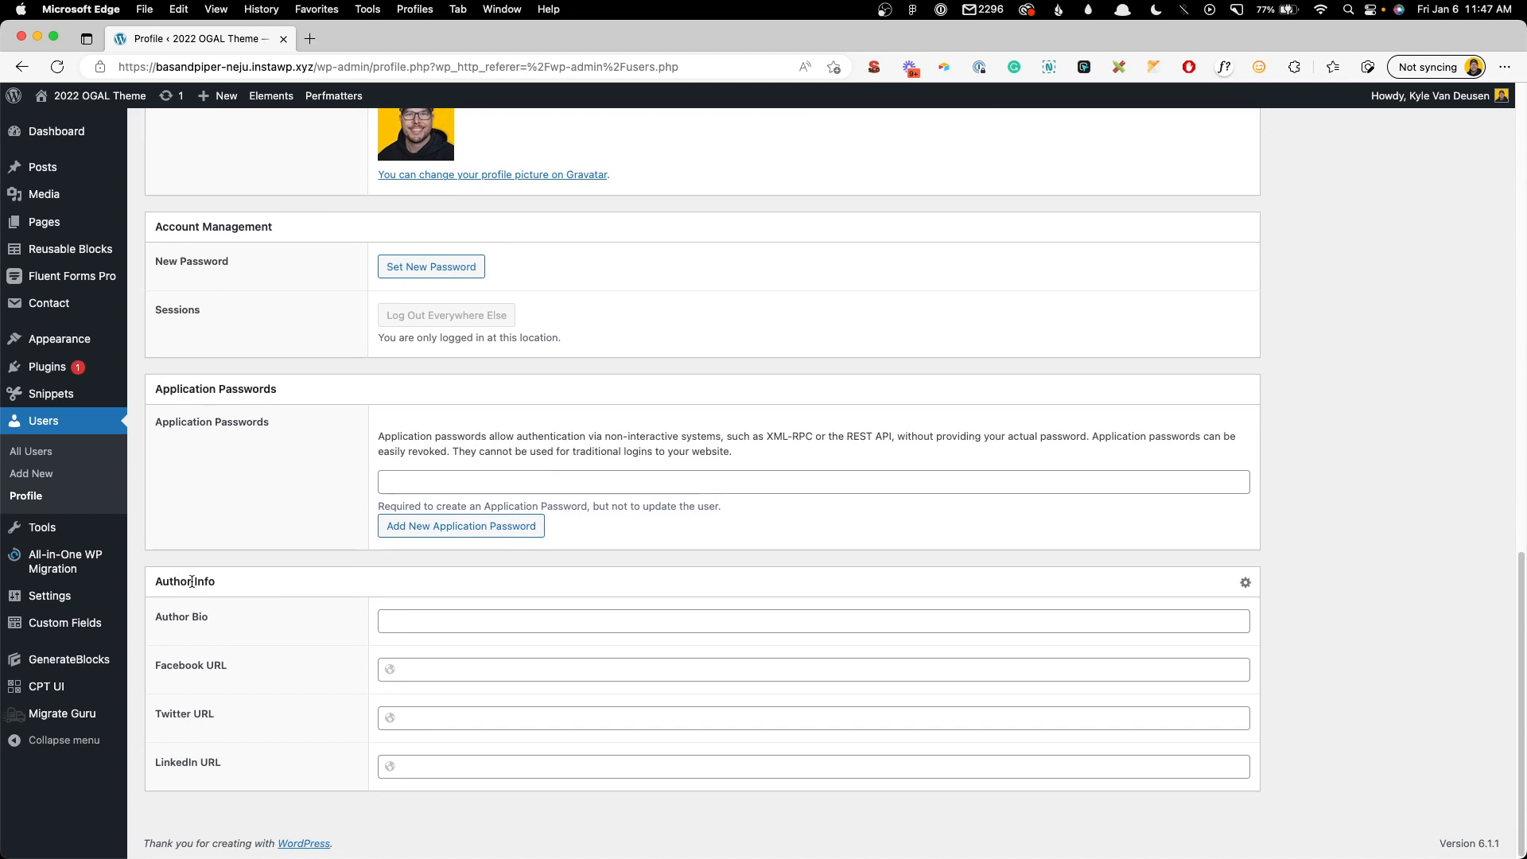
click(430, 623)
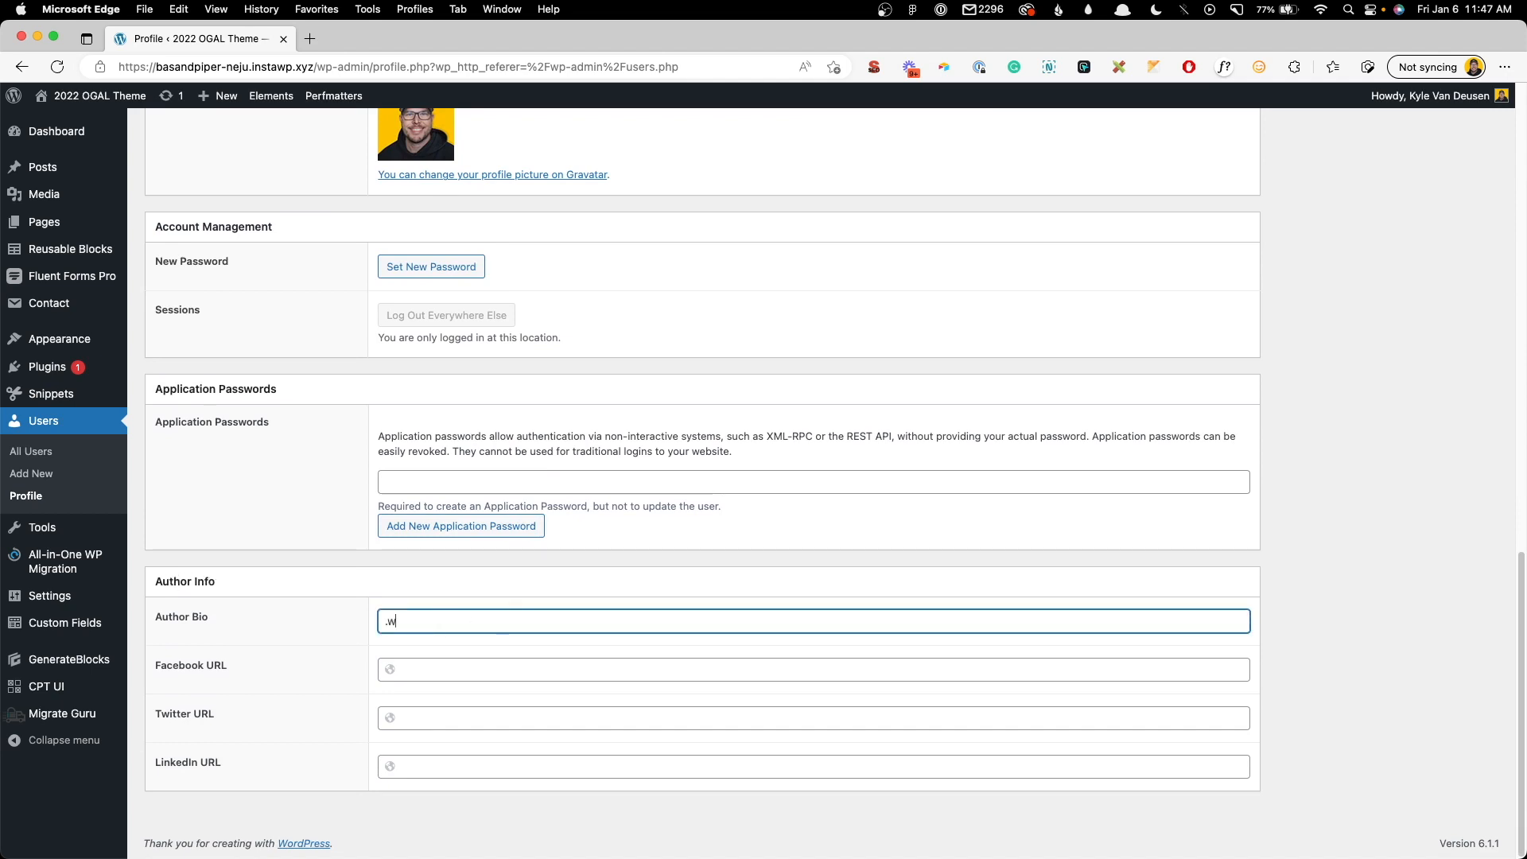
key(super+v)
drag(759, 620, 1317, 632)
key(BackSpace)
click(459, 670)
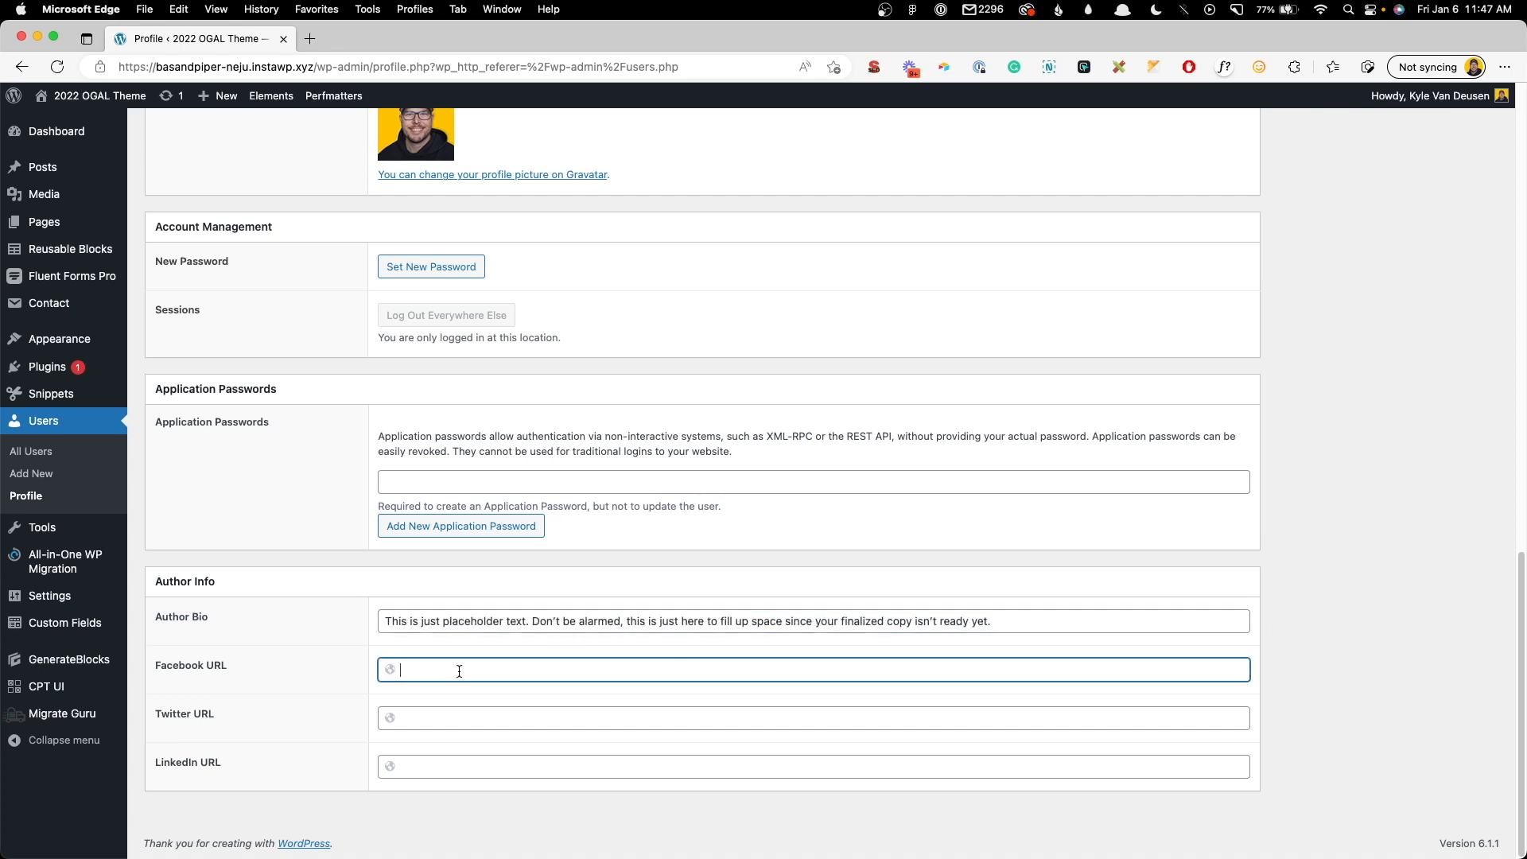
text(https://facebook.com/)
key(Tab)
text(https://twitter.com/)
key(Tab)
text(https://t)
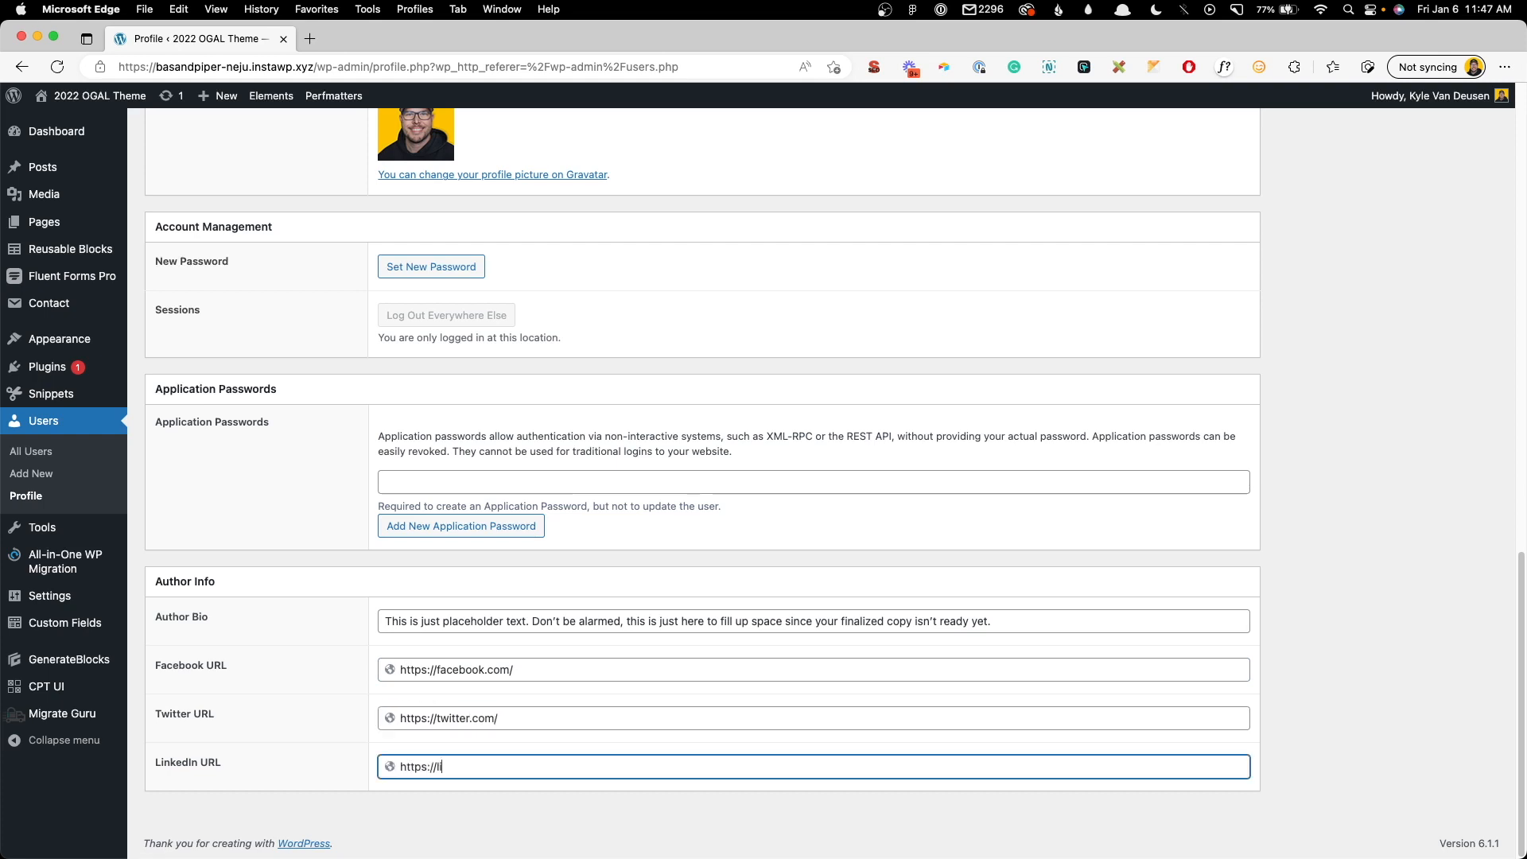
text(inkedin.com/)
click(453, 620)
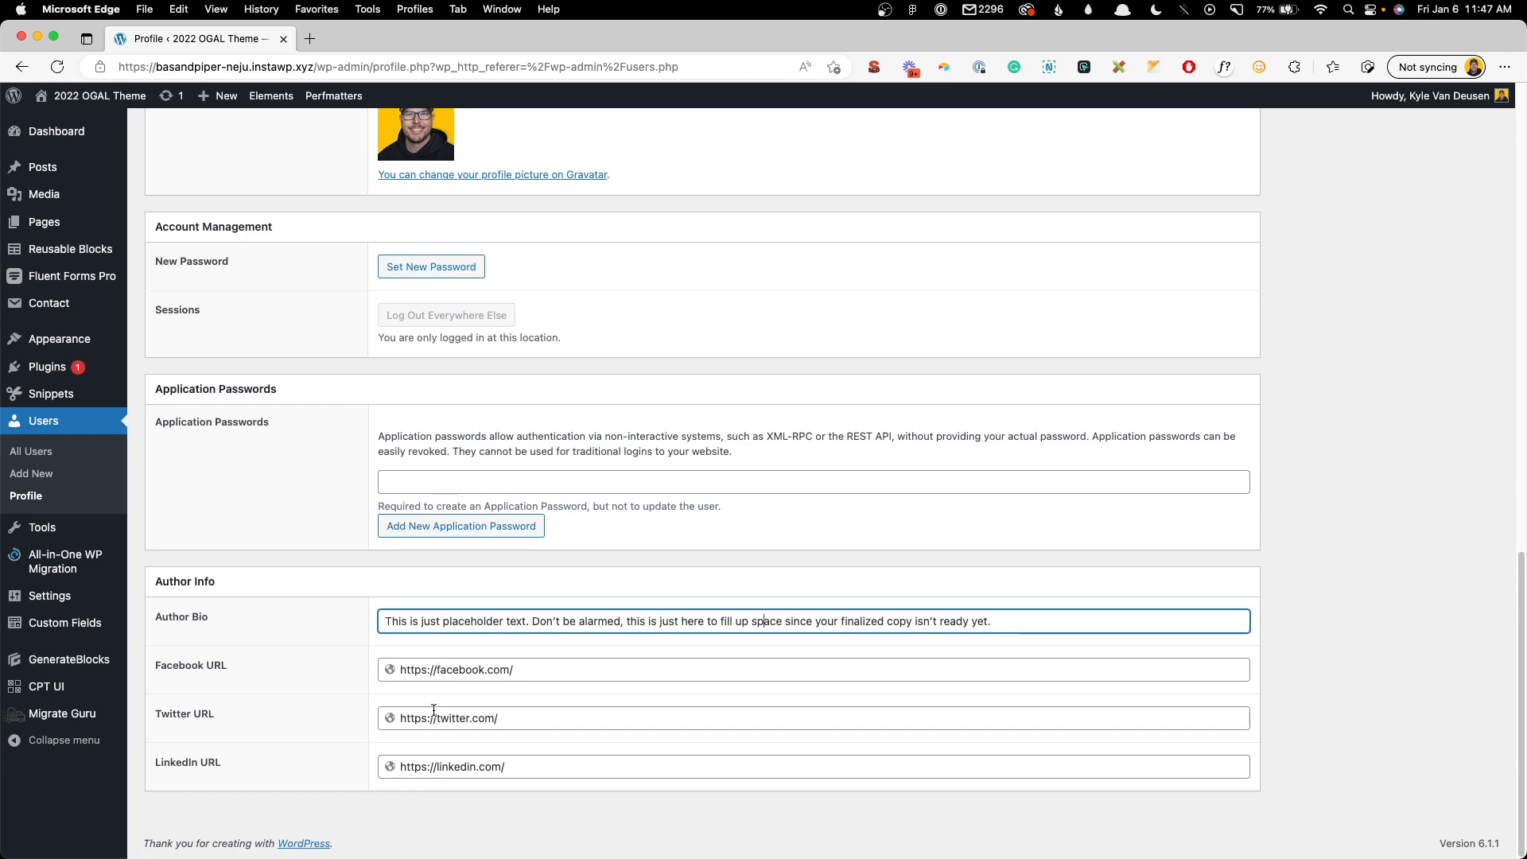
scroll(1012, 533, up, 20)
click(1459, 298)
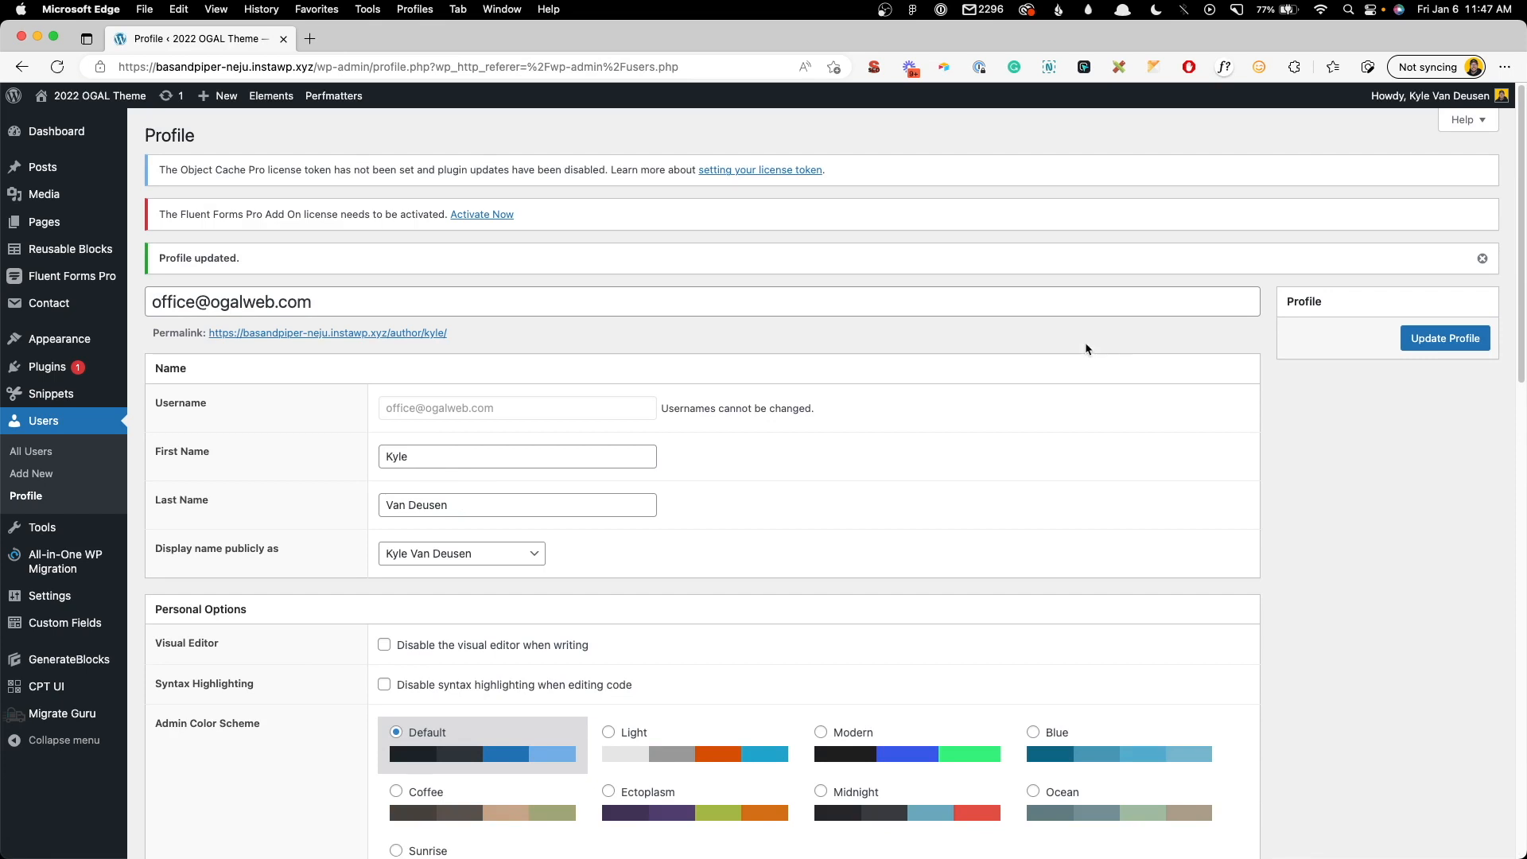
click(264, 97)
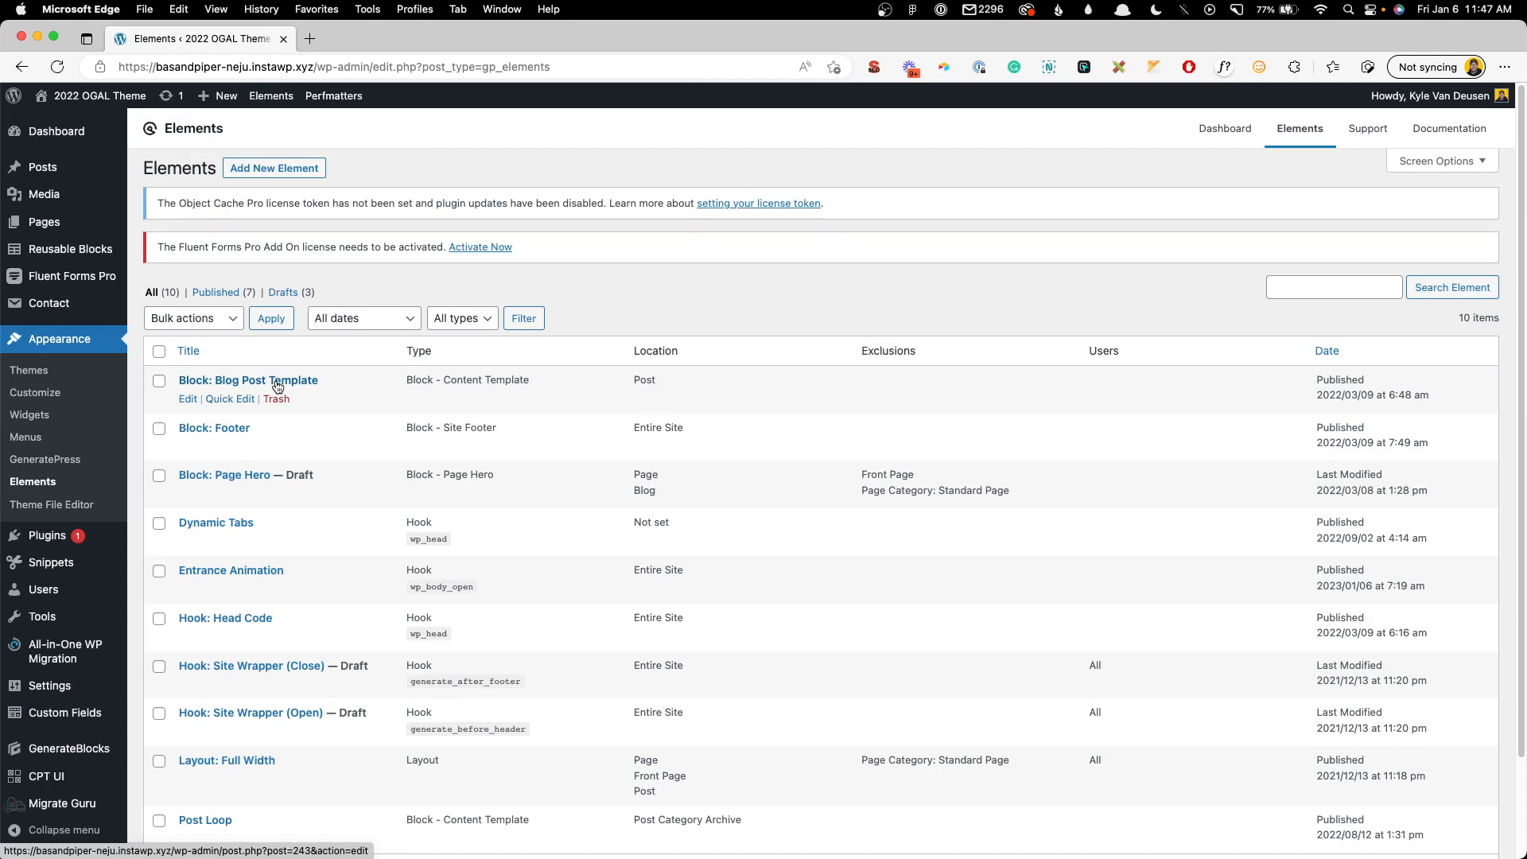
- In Block: Blog Post Template, insert a Container into the header container below the post meta
click(191, 400)
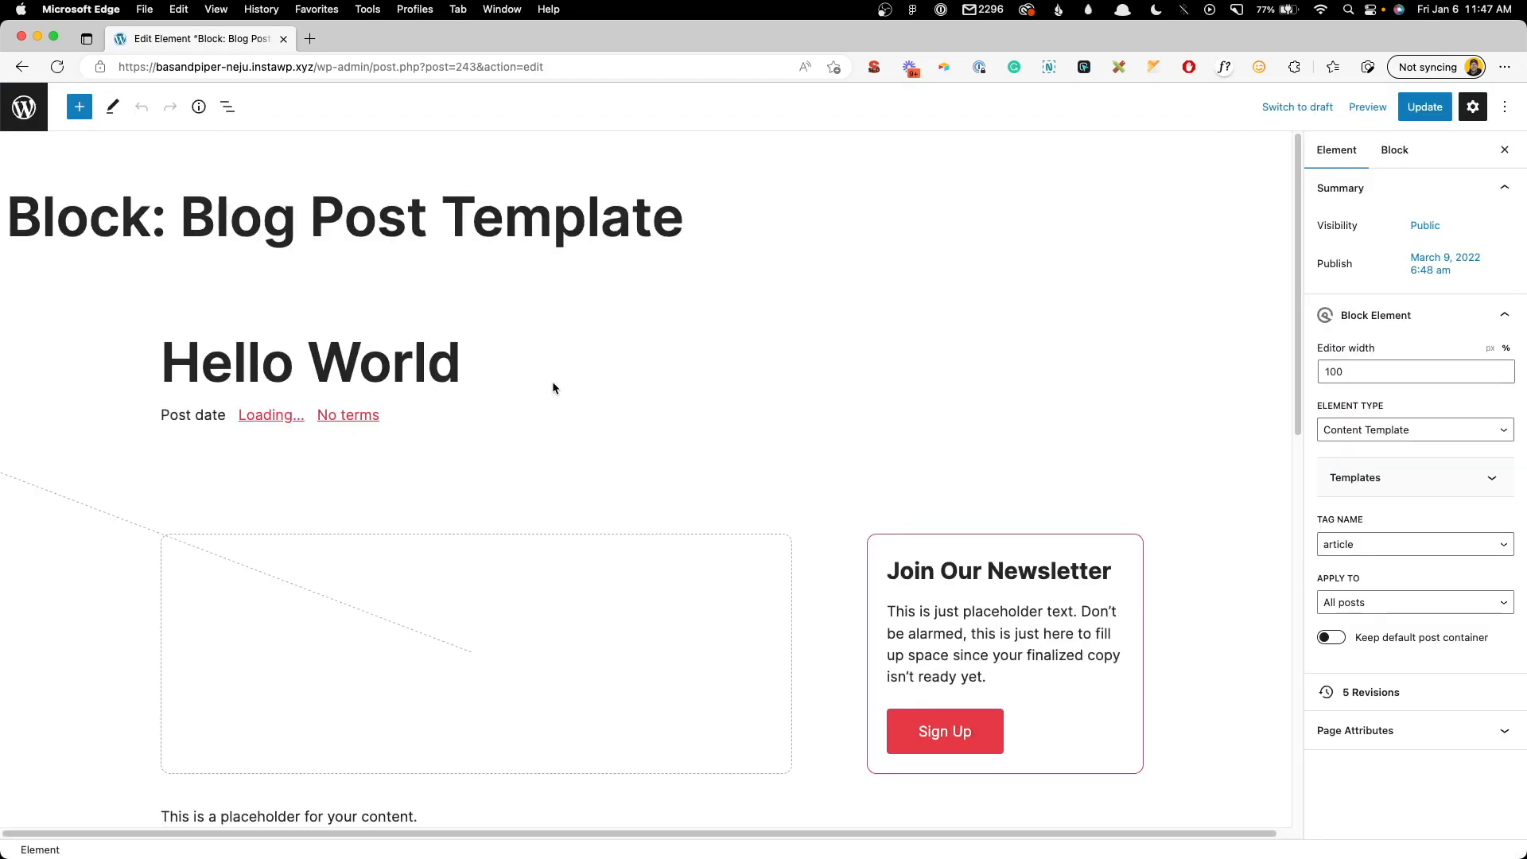
click(228, 107)
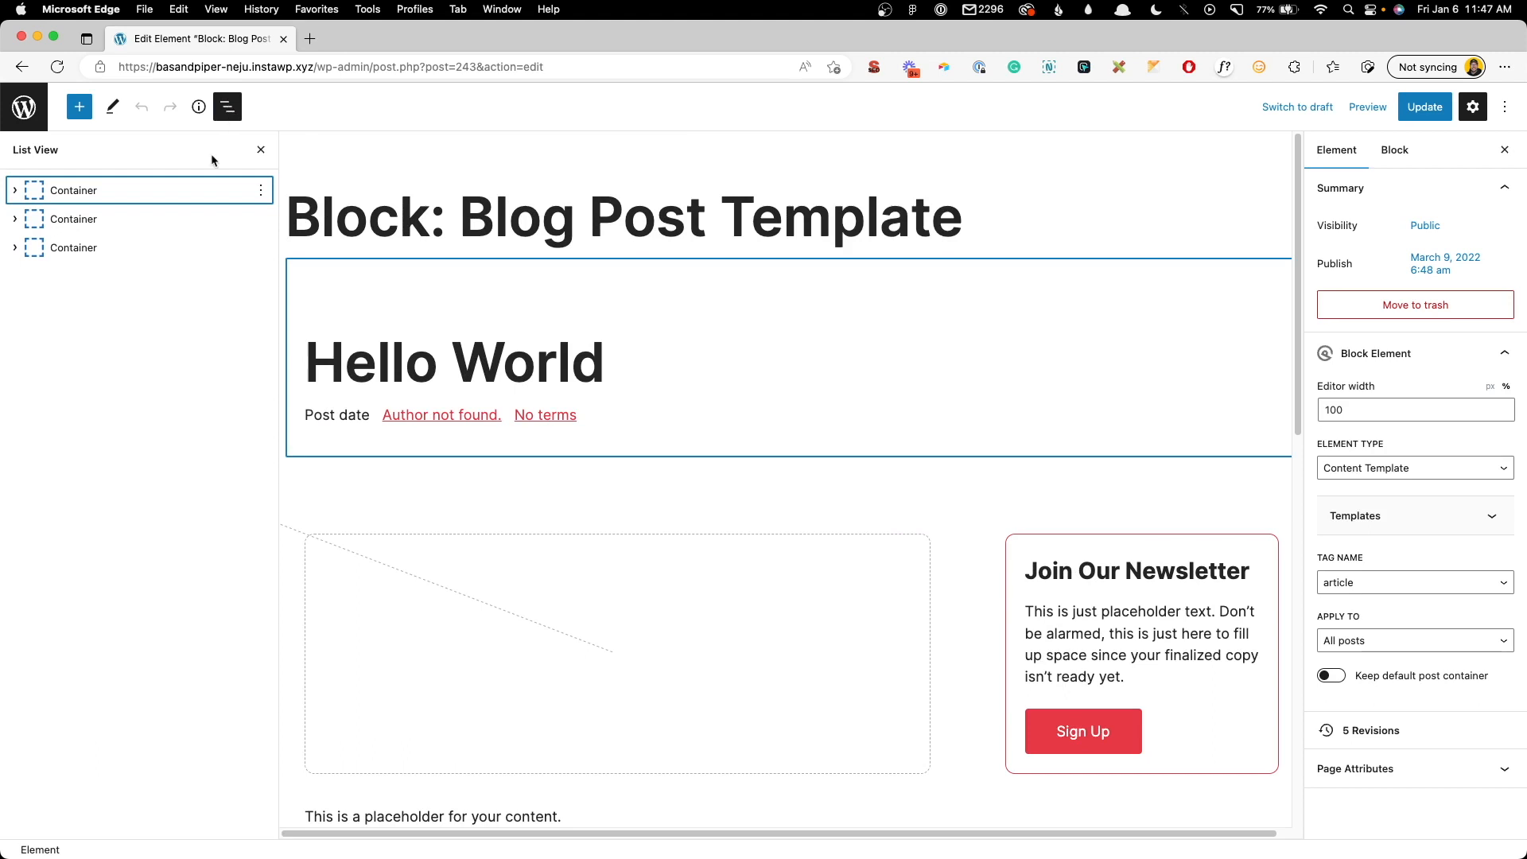
click(15, 191)
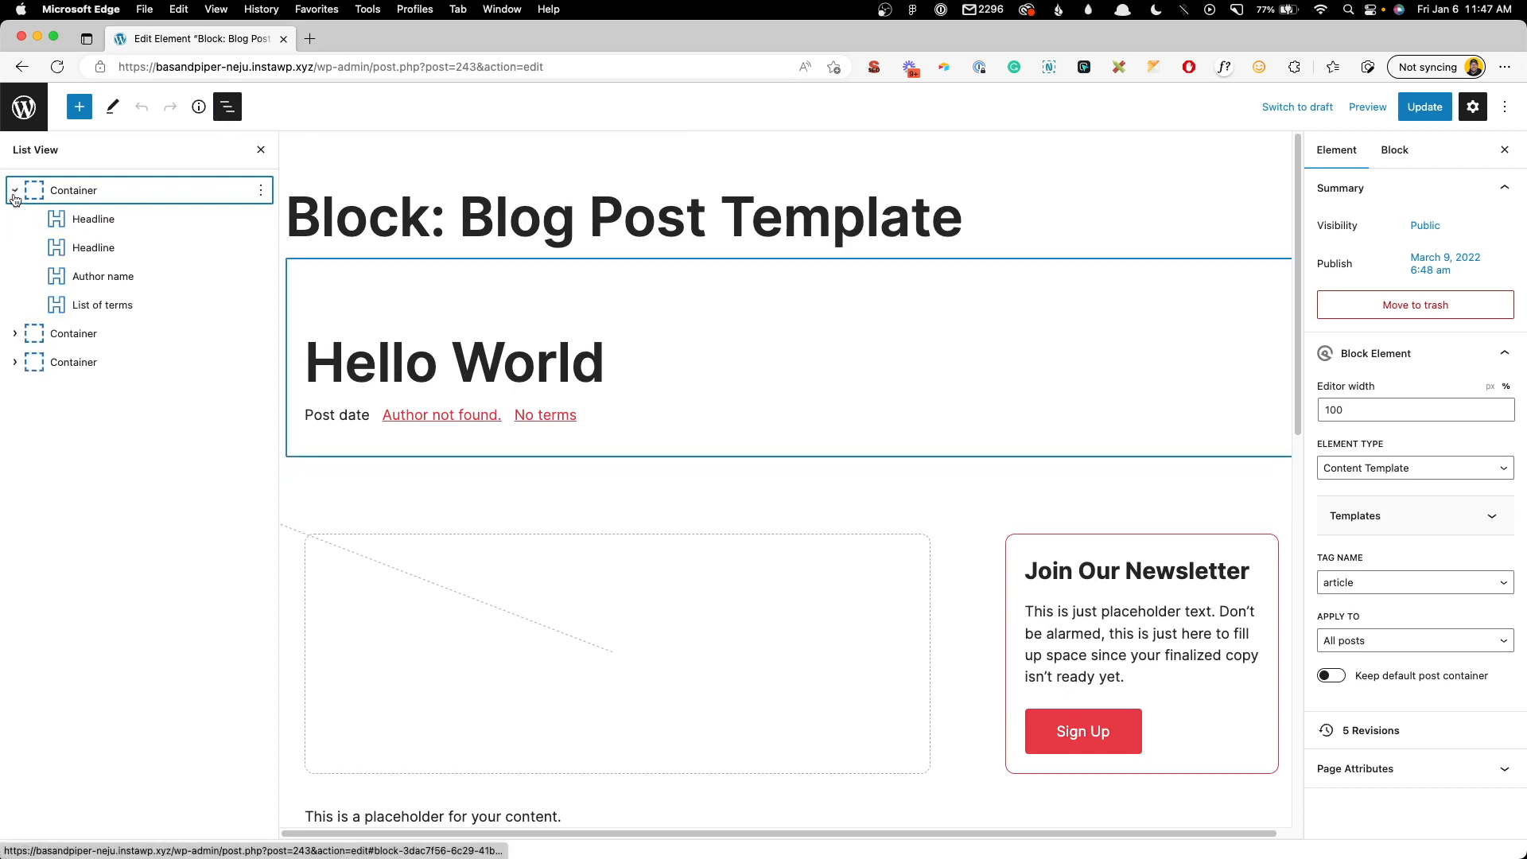
click(97, 223)
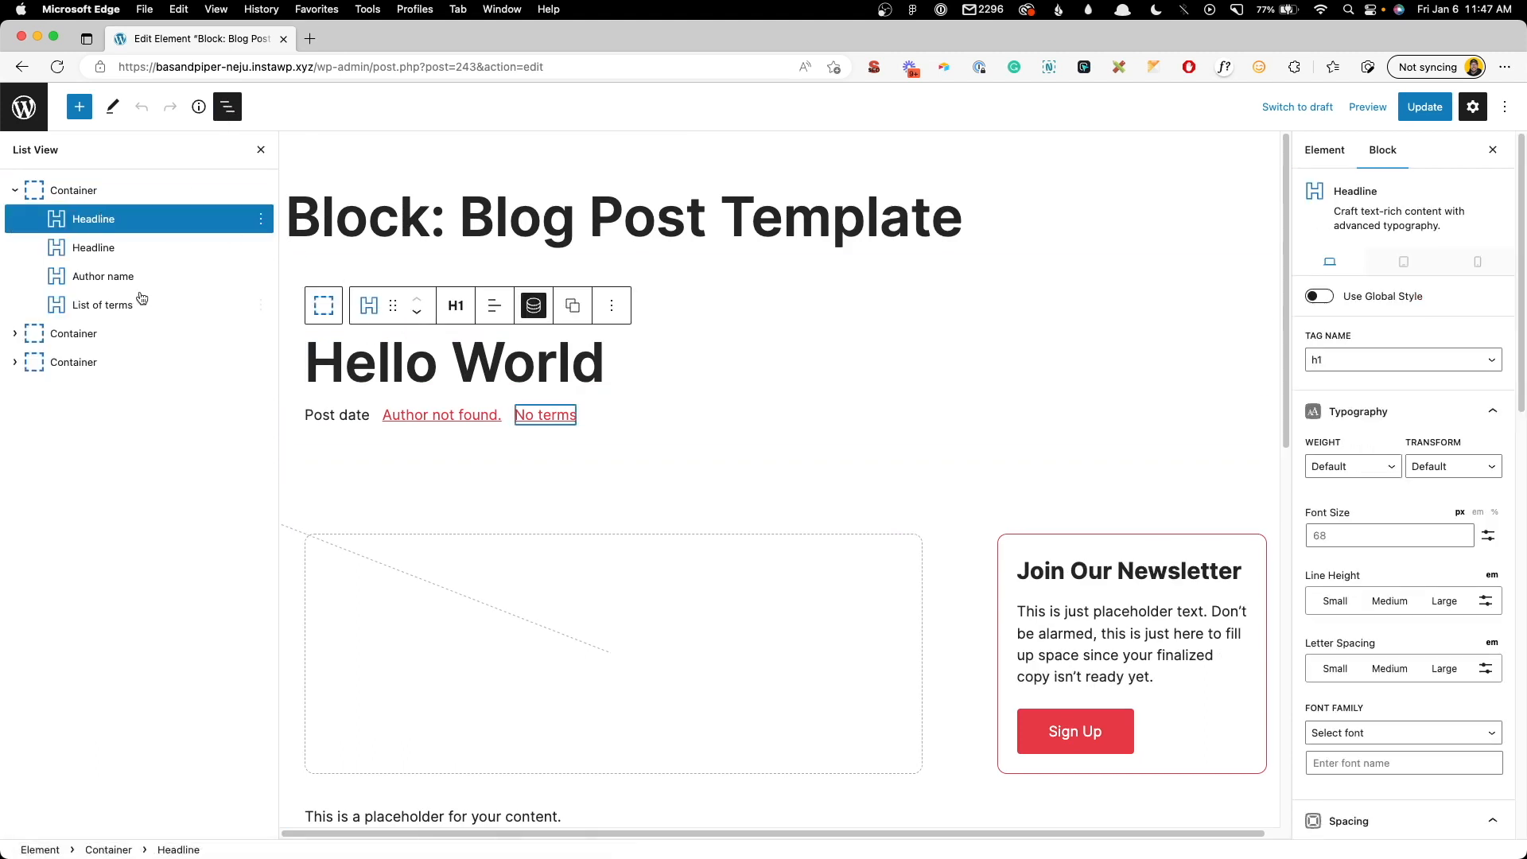
click(105, 251)
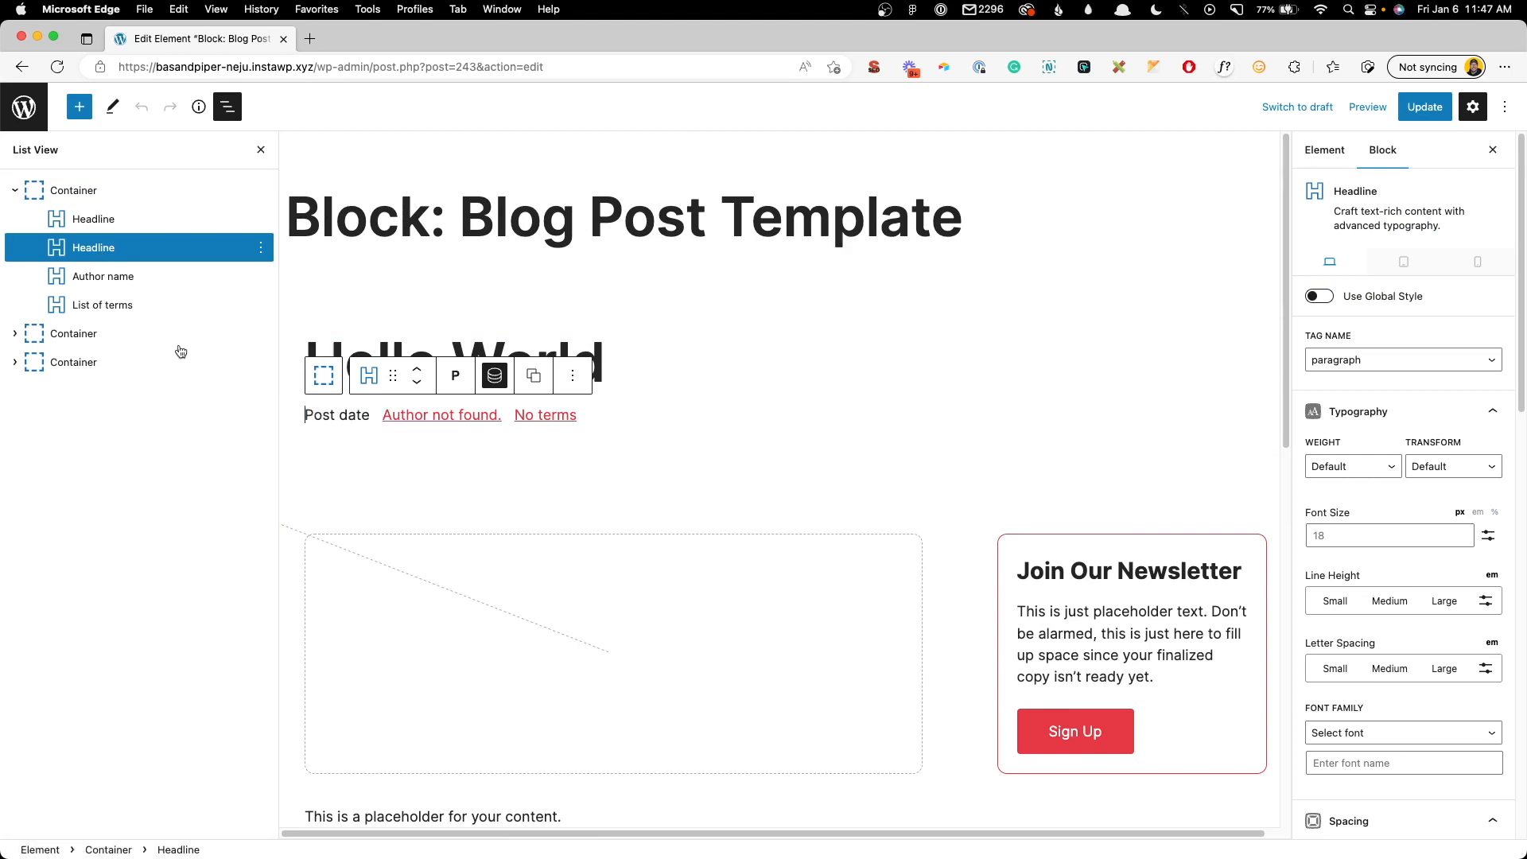
click(123, 277)
click(116, 305)
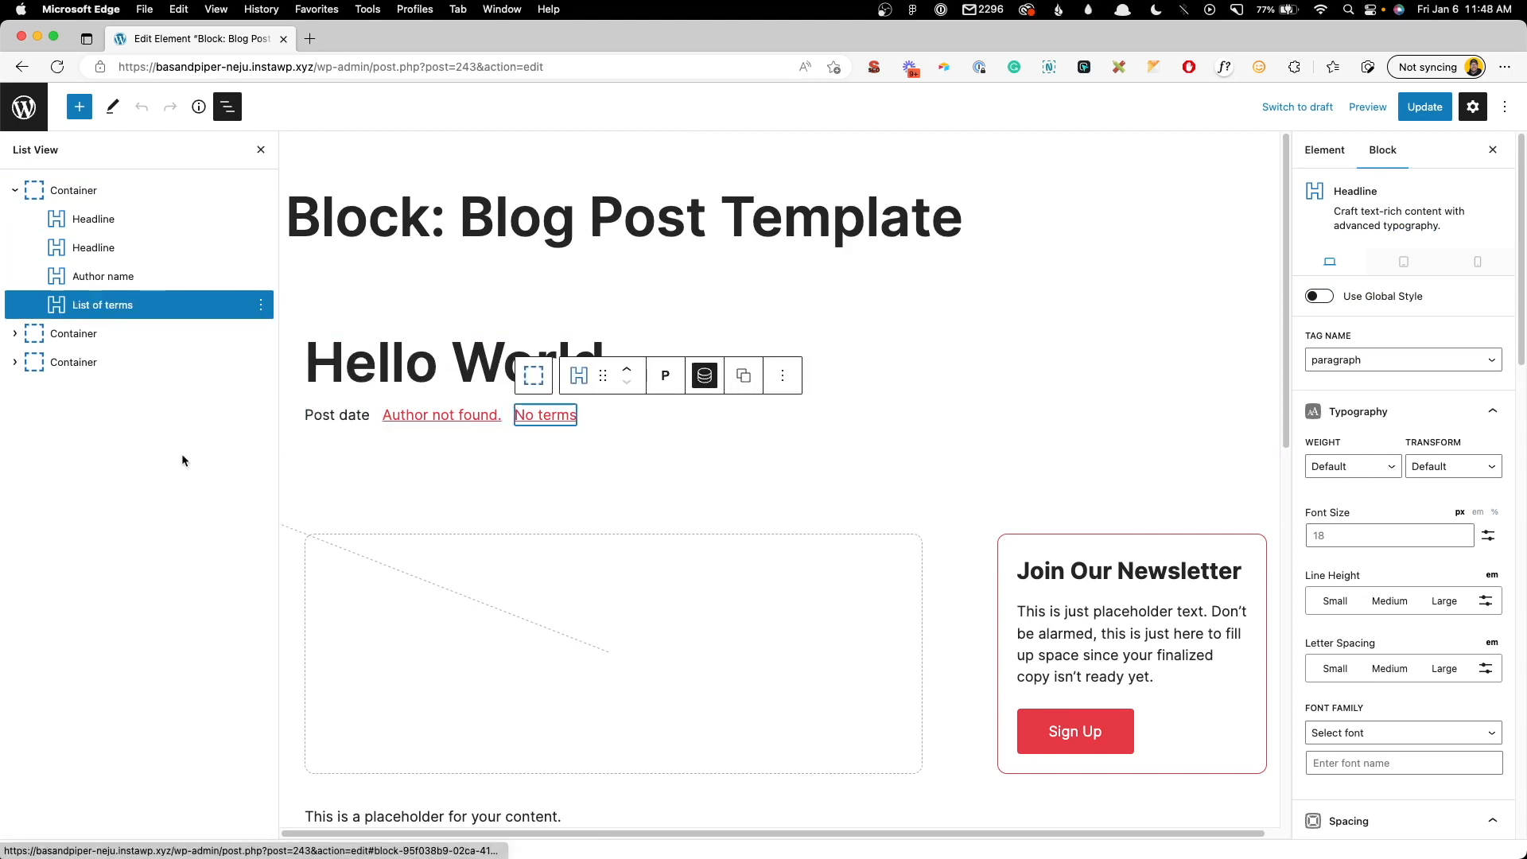
click(88, 191)
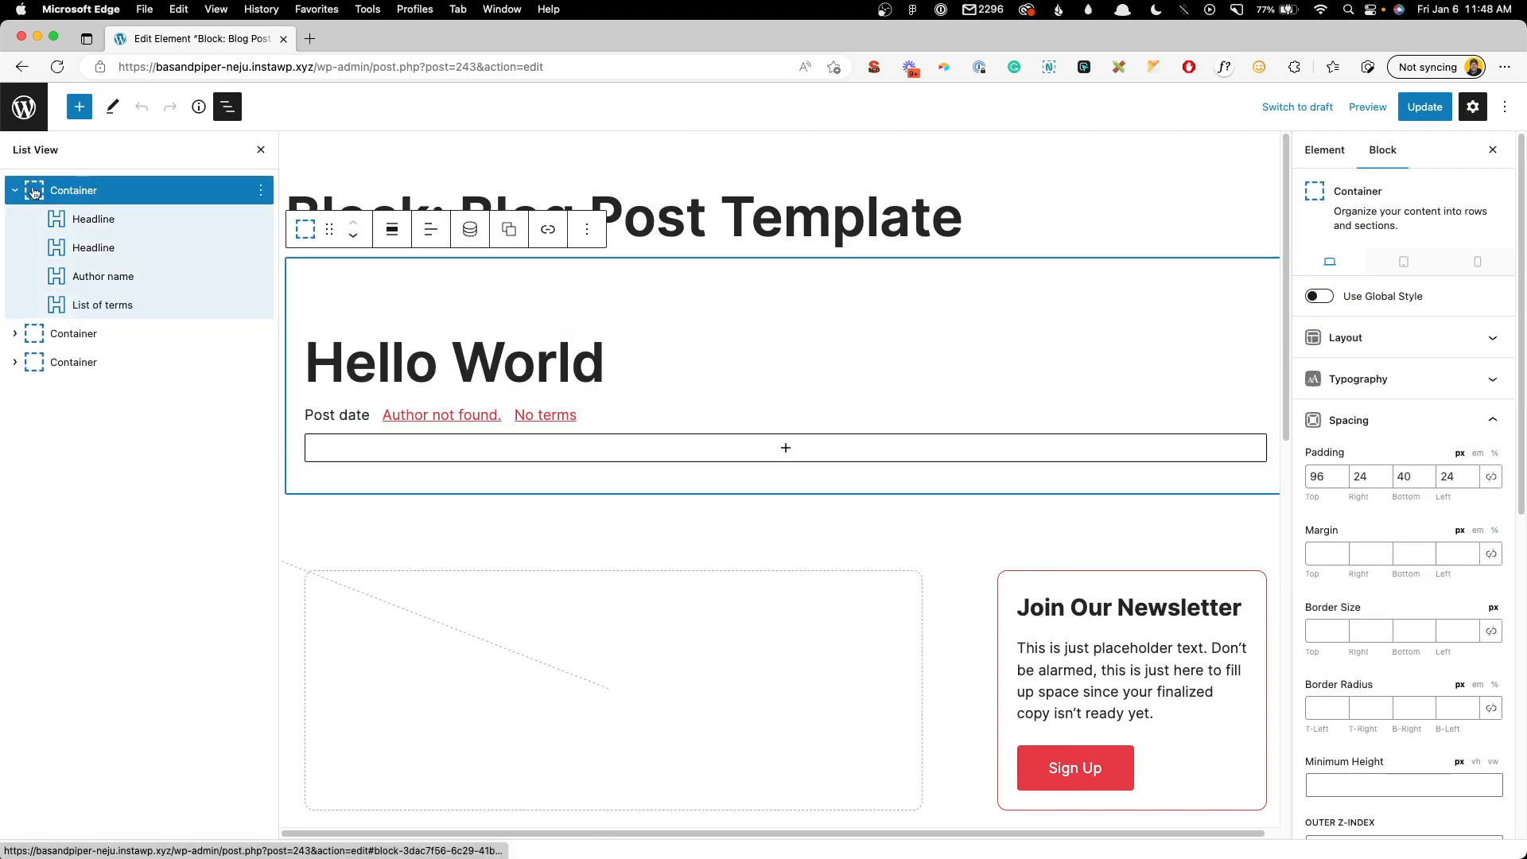
click(559, 455)
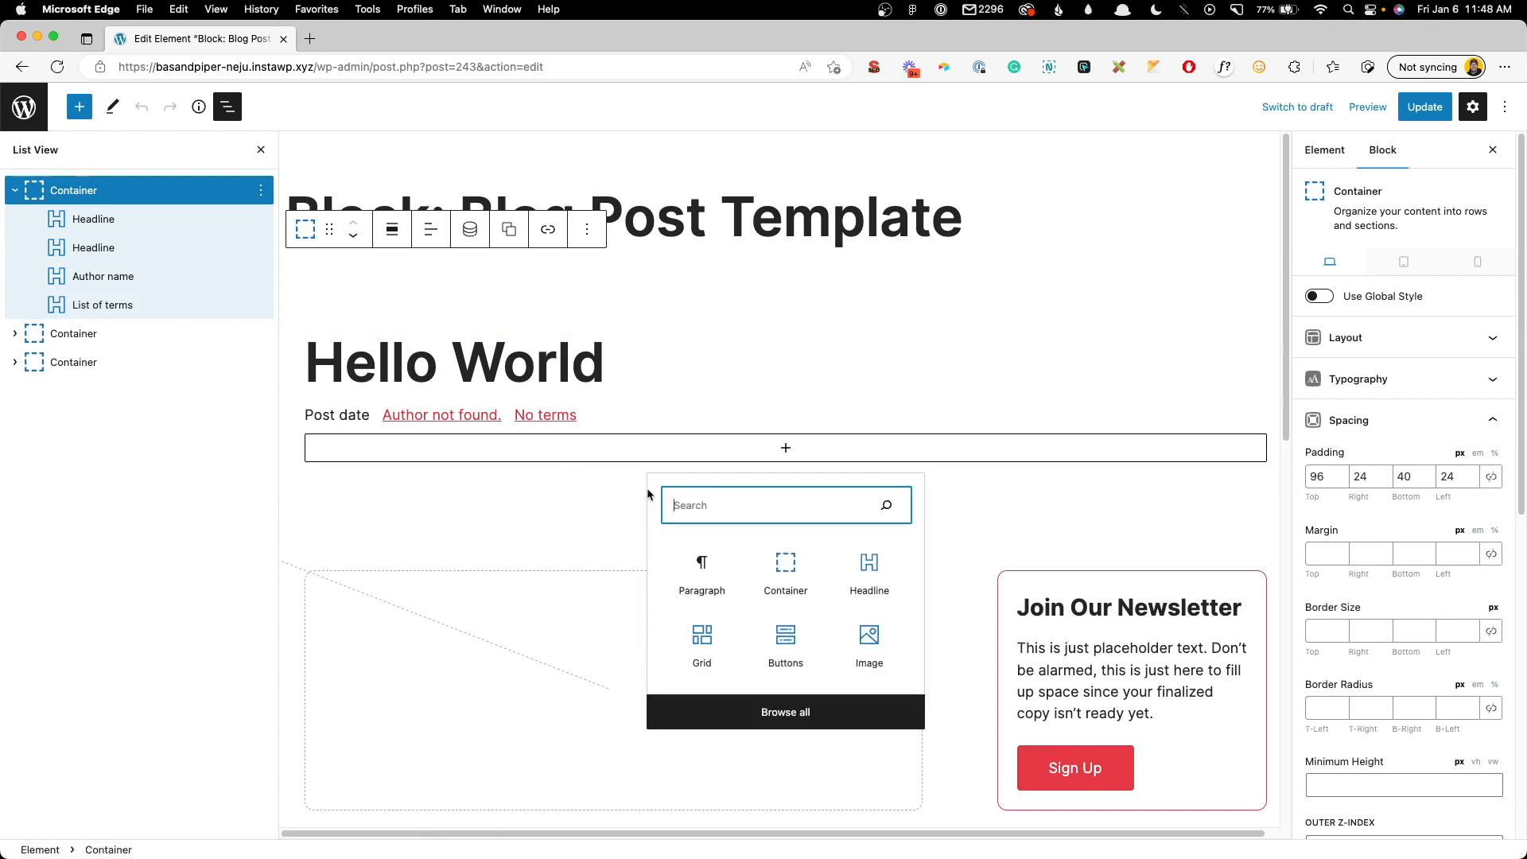
click(783, 572)
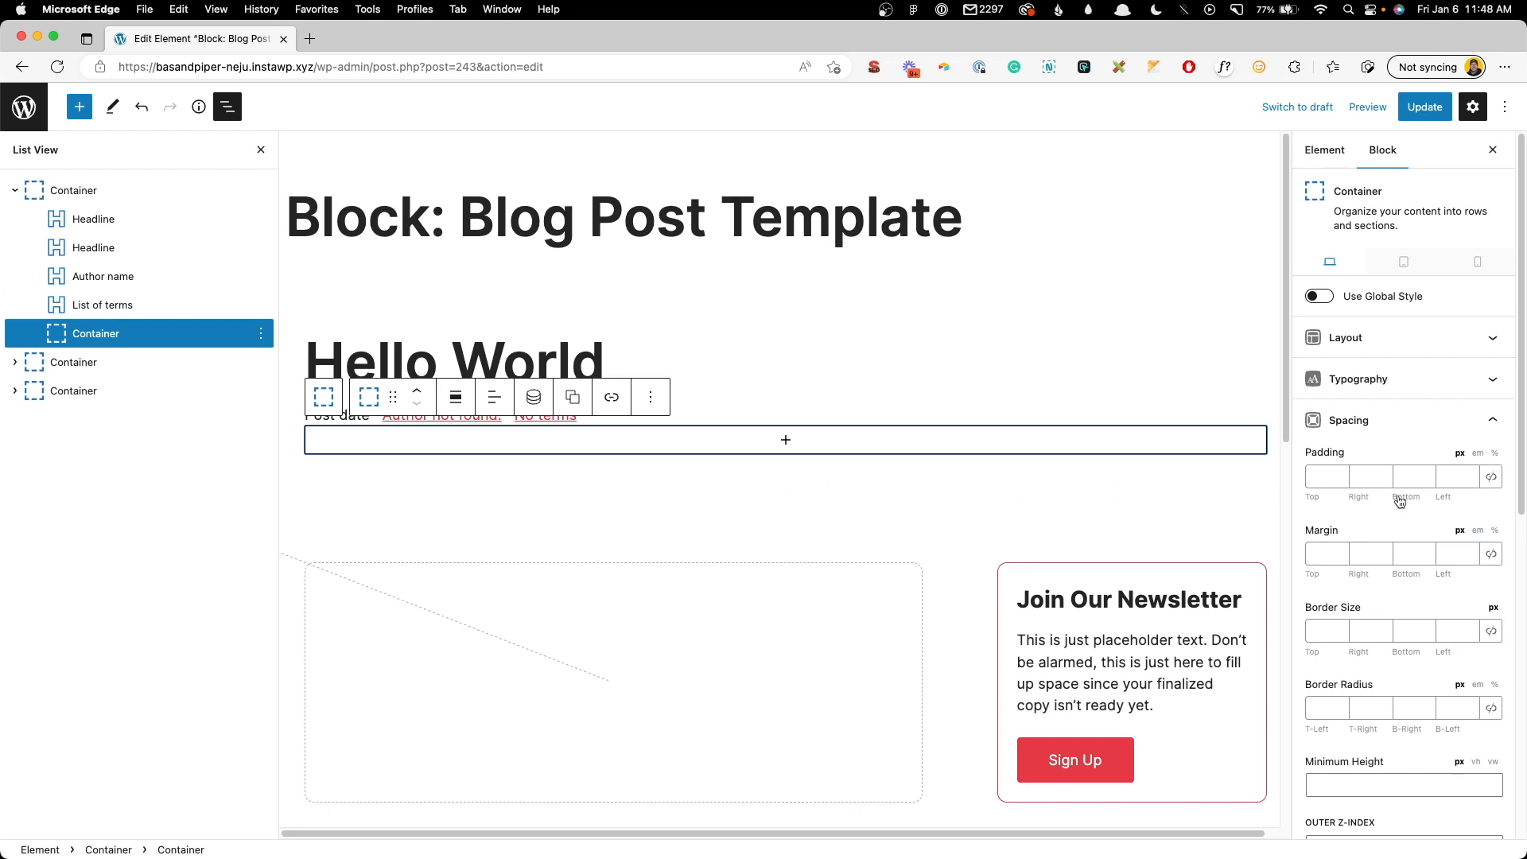
- Give the container 16 px padding, a 1 px border and 8 px corner radius
click(1491, 476)
click(1461, 477)
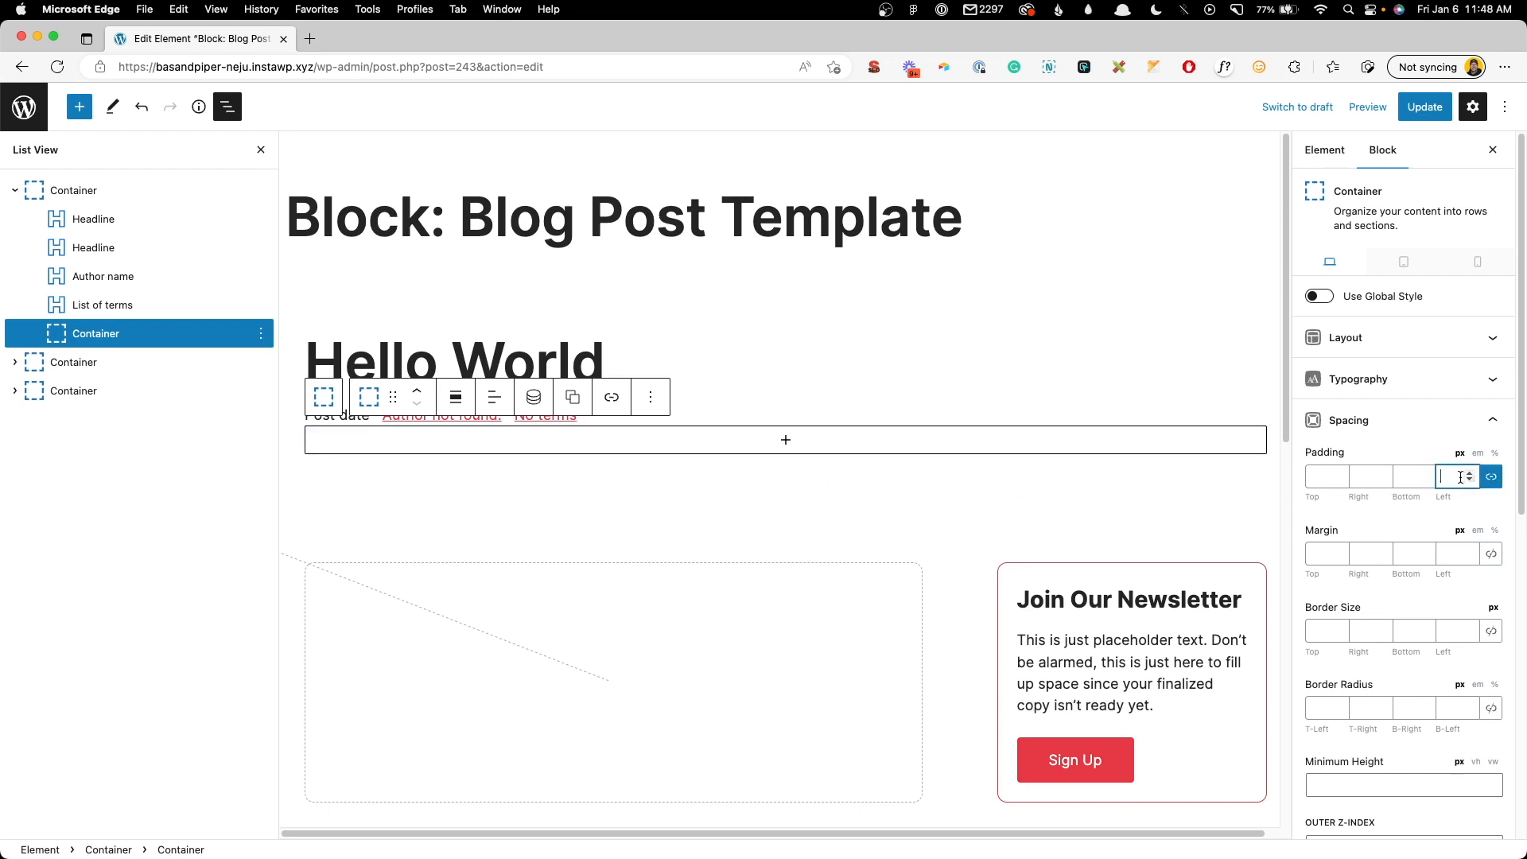
text(16)
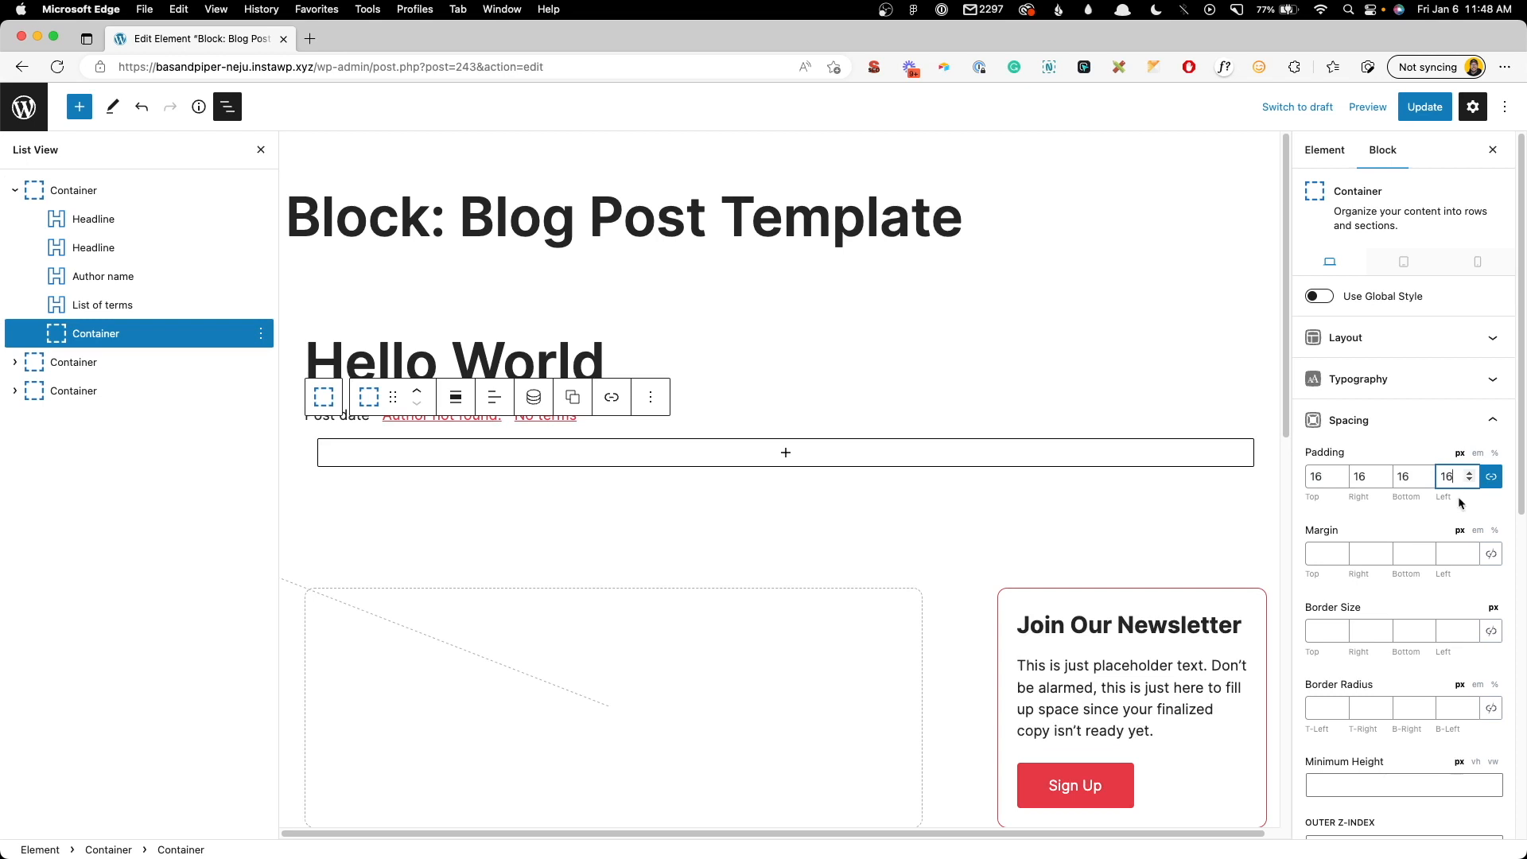
click(1491, 633)
click(1468, 627)
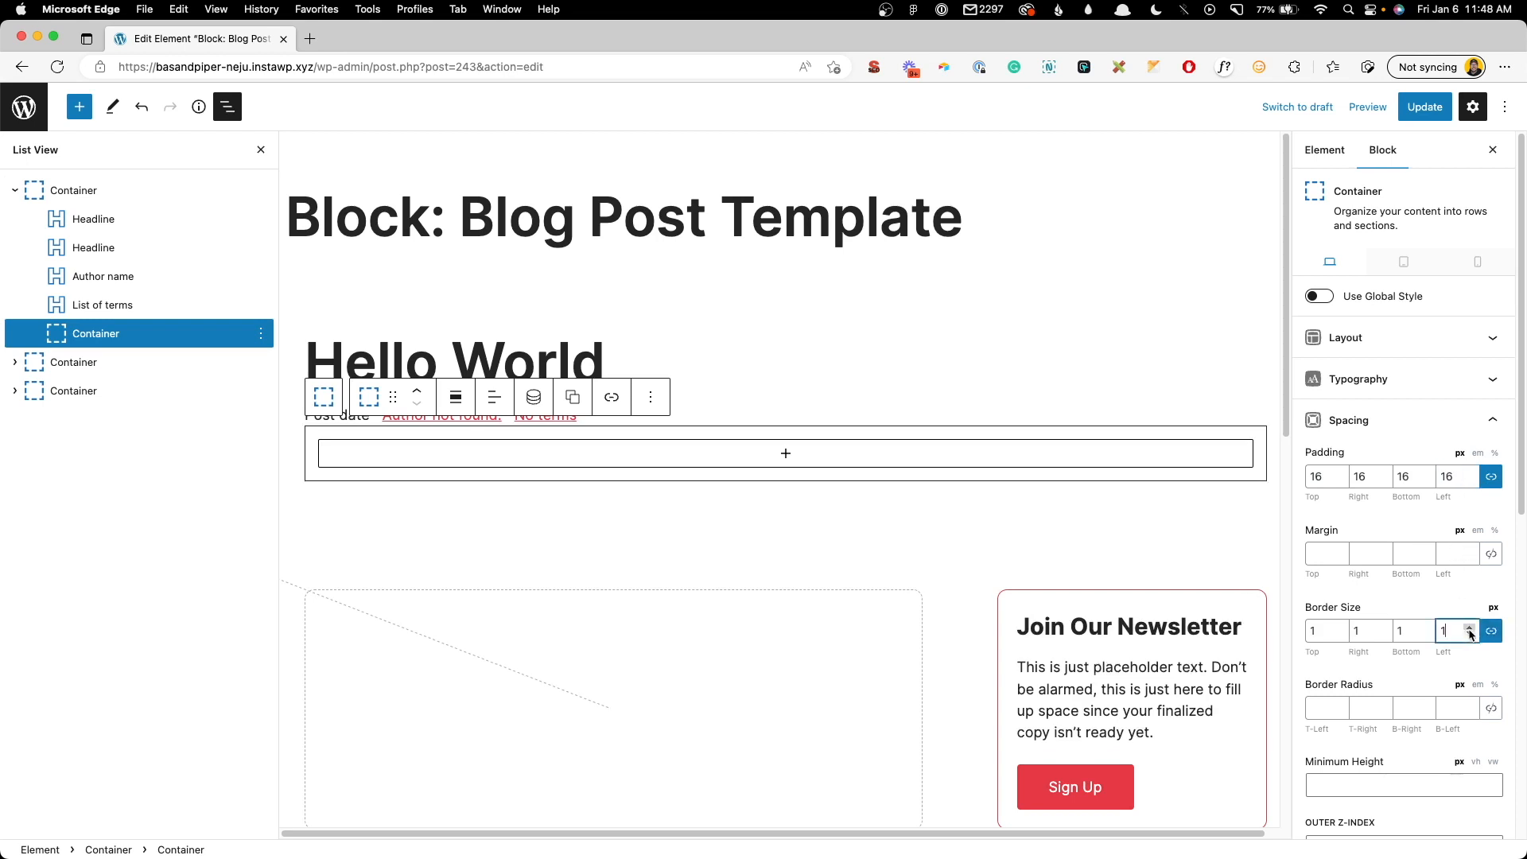
click(1490, 711)
click(1470, 704)
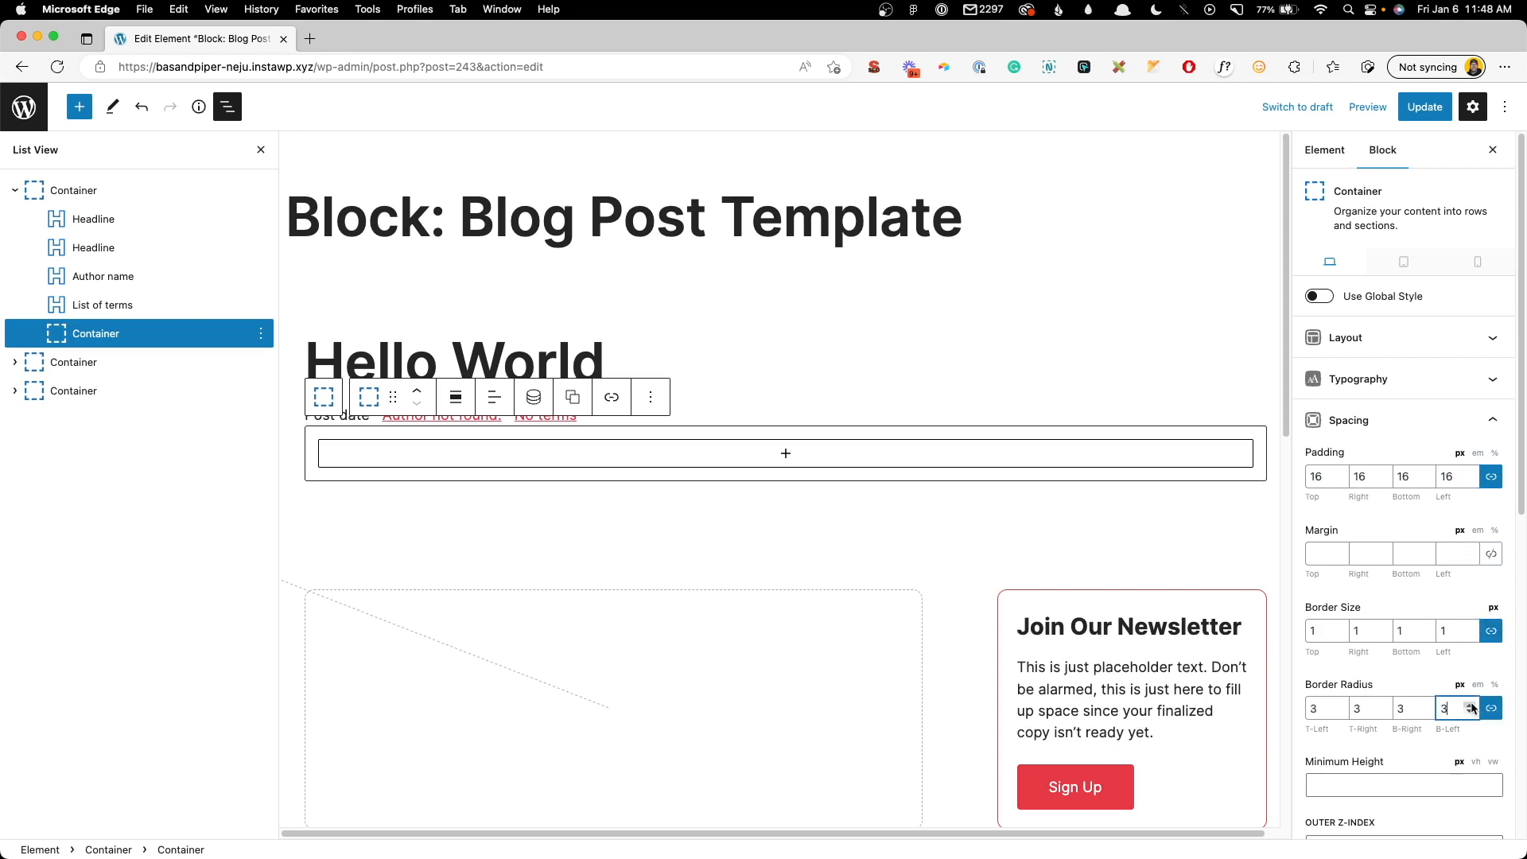
click(1470, 704)
- Set a white background, light grey border colour and enable a box shadow
scroll(1407, 682, down, 1)
scroll(1407, 670, down, 10)
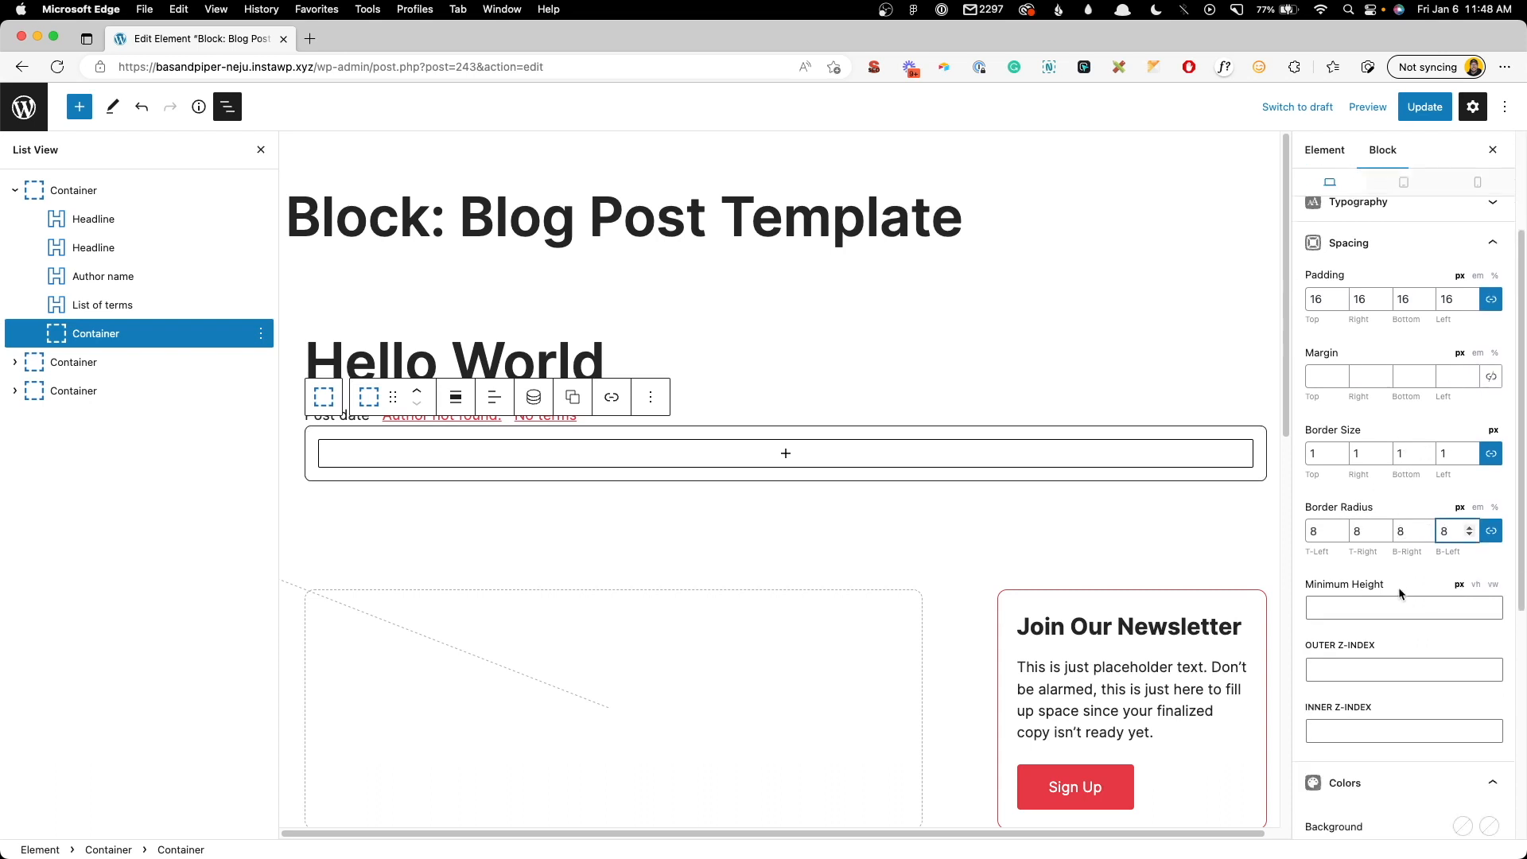
click(1462, 677)
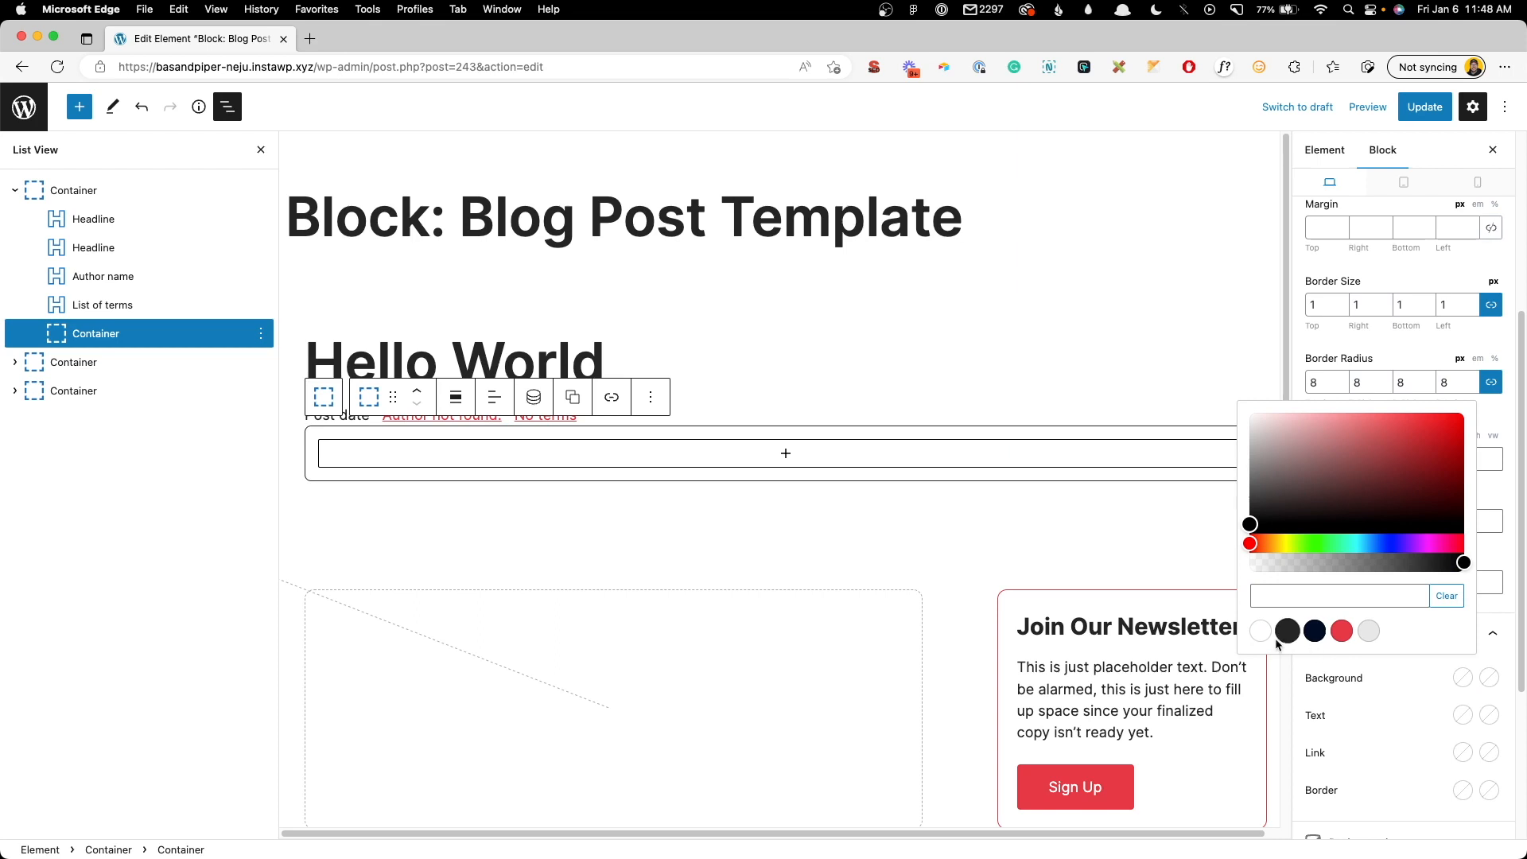
click(1259, 631)
click(1405, 676)
scroll(1405, 676, down, 9)
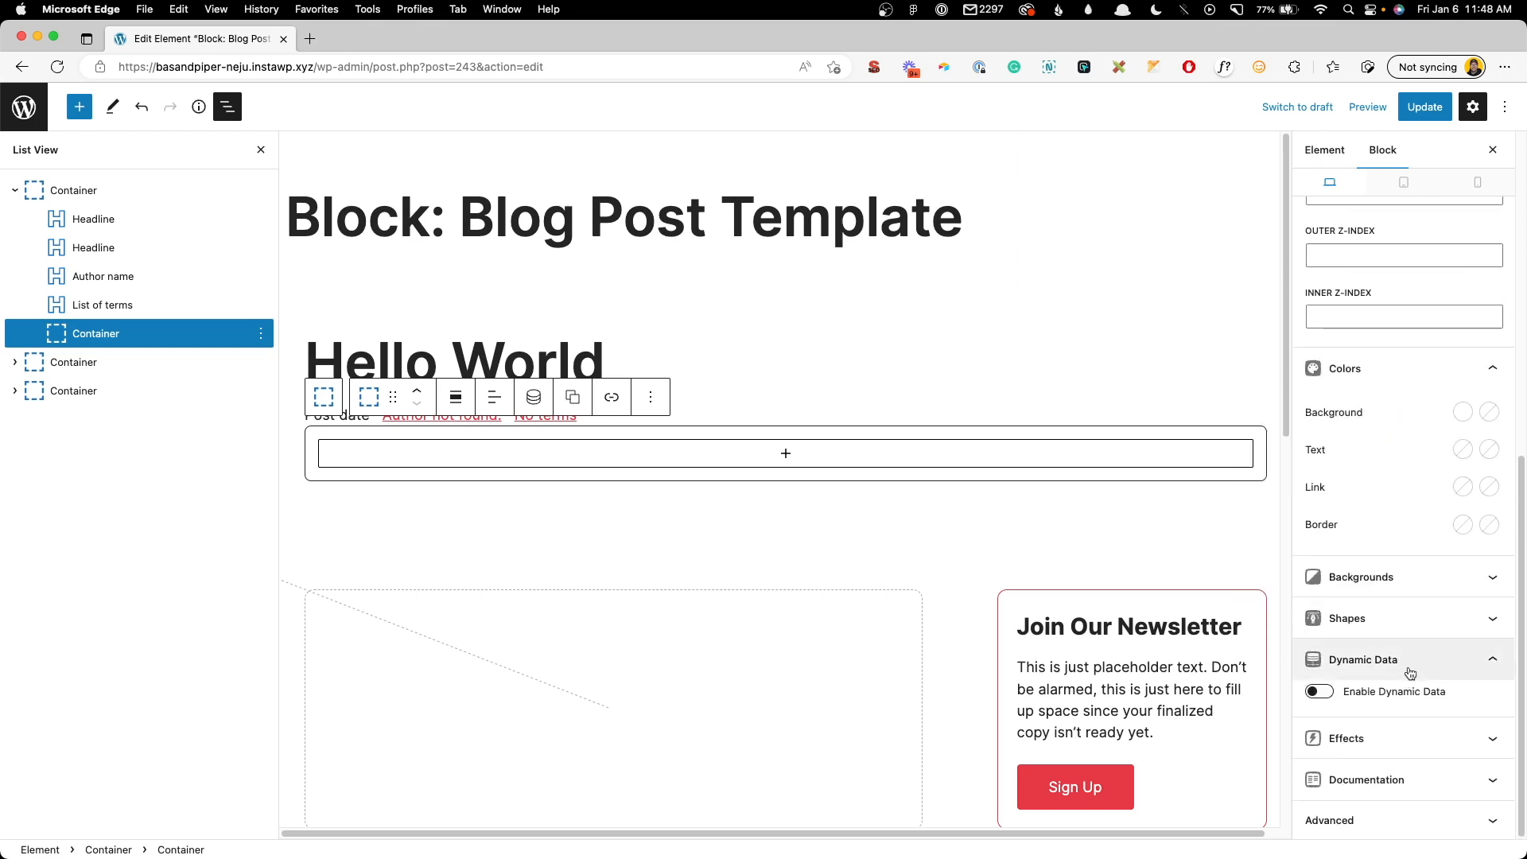
click(1460, 526)
click(1370, 479)
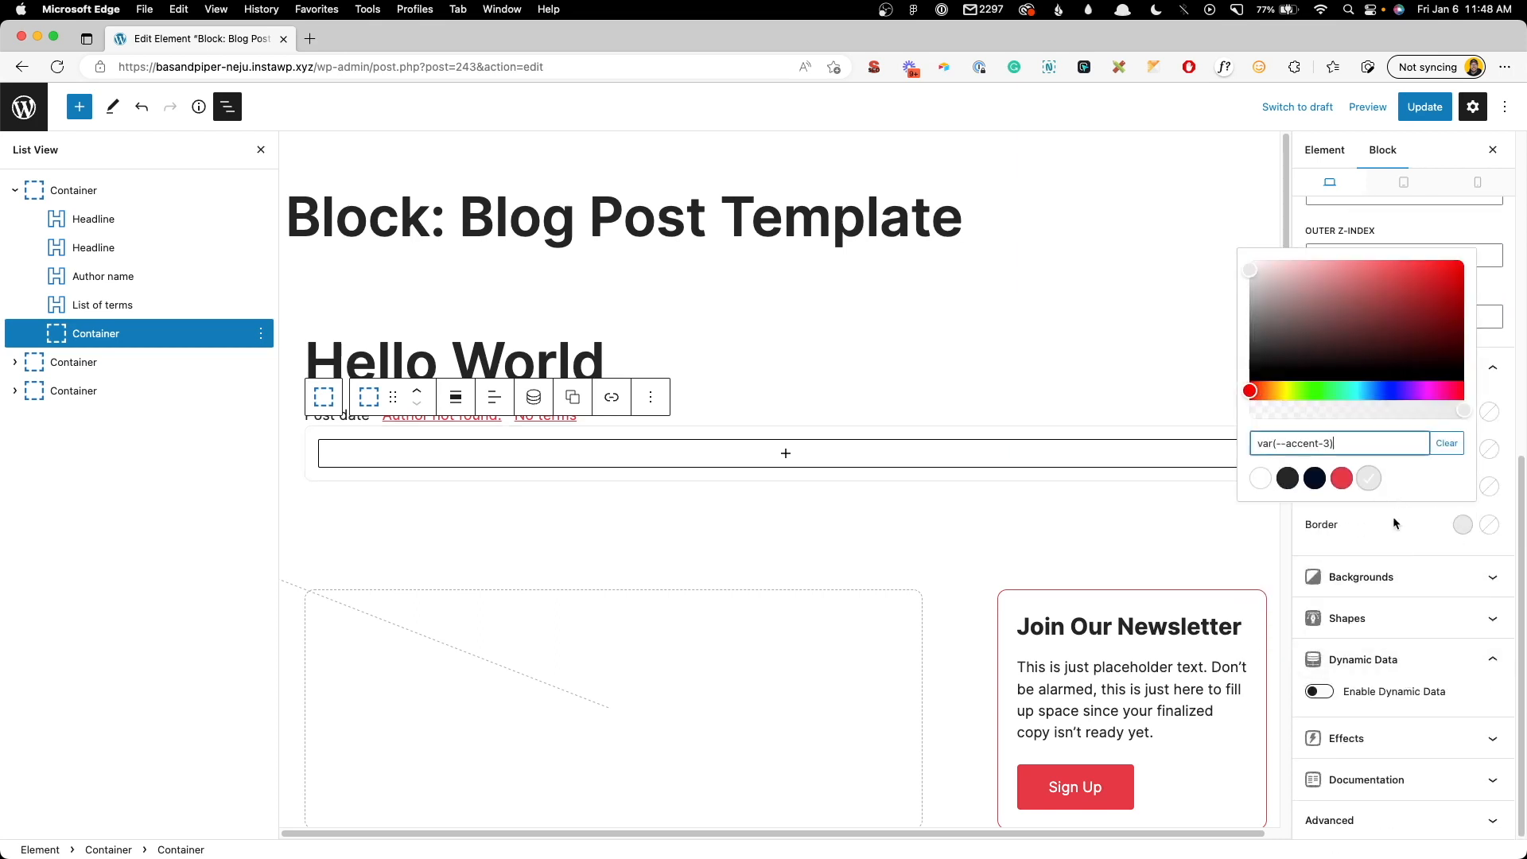
click(1405, 551)
click(1409, 738)
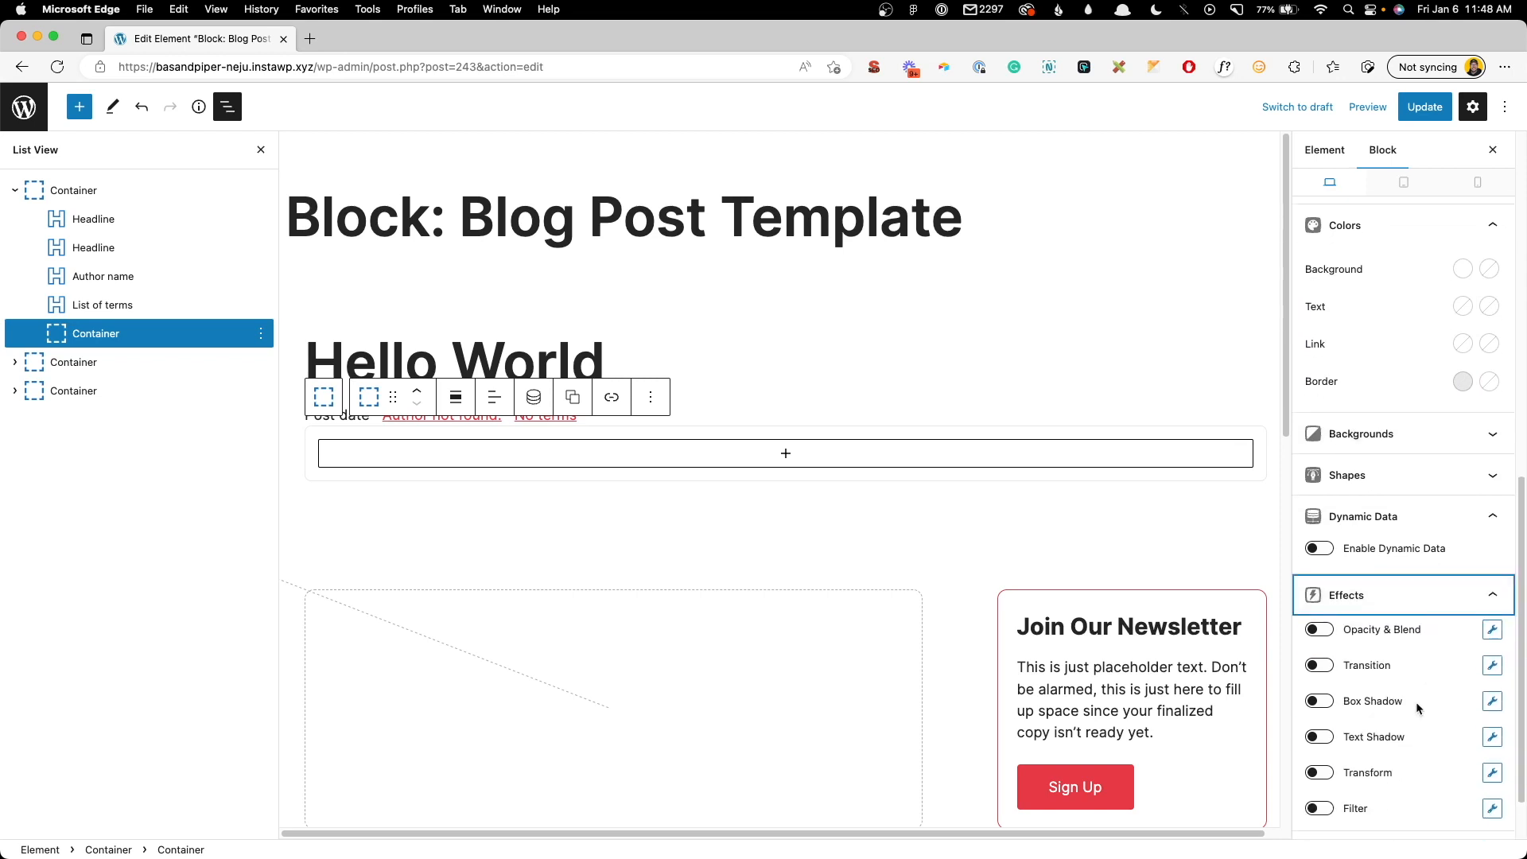
click(1333, 631)
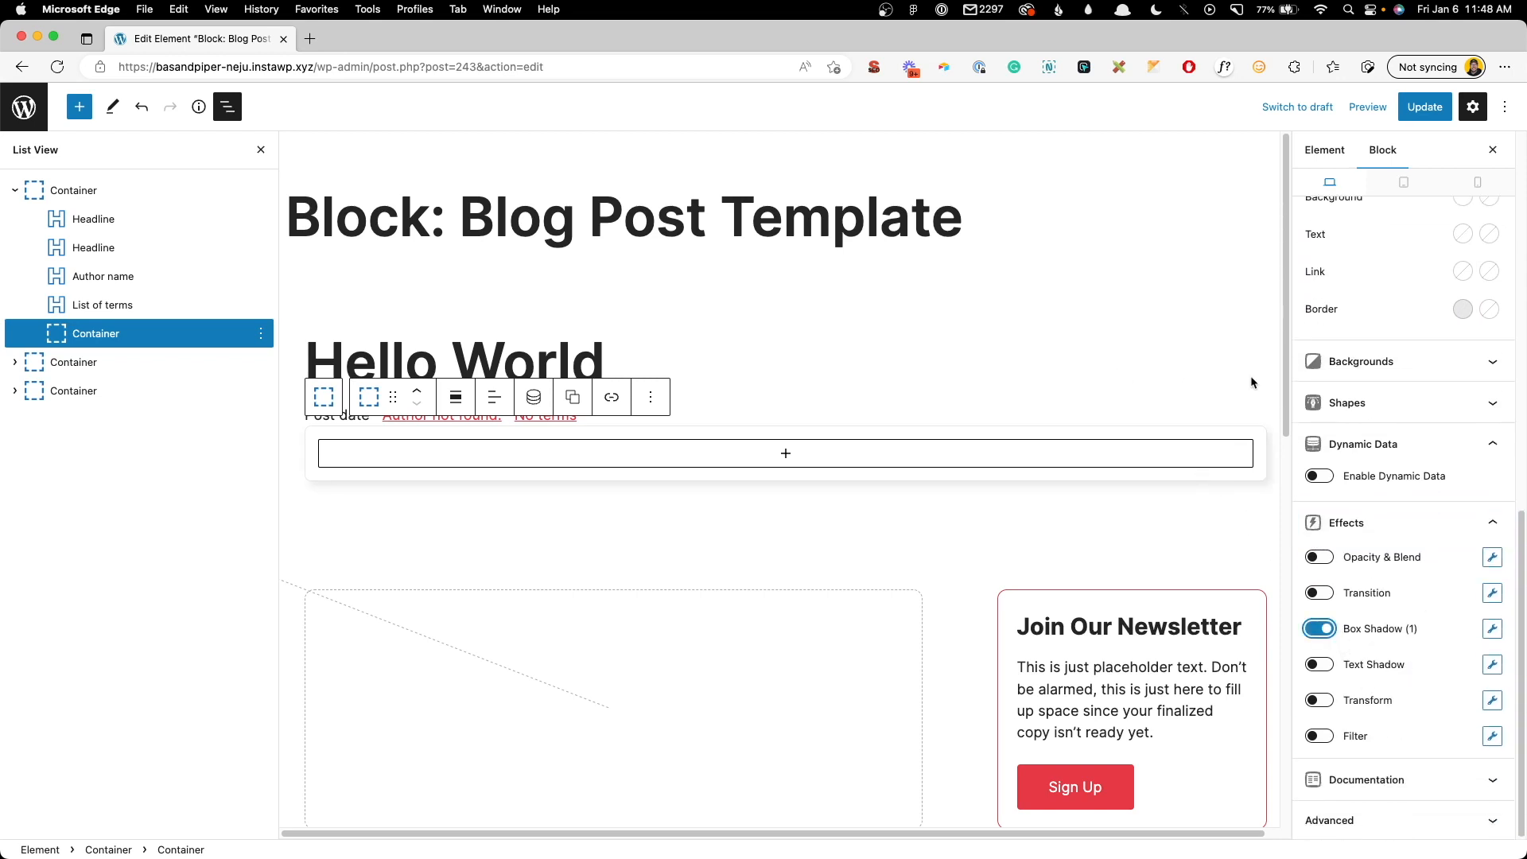
- Insert a two-column Grid and clear the first column's 50% width
click(785, 454)
click(711, 642)
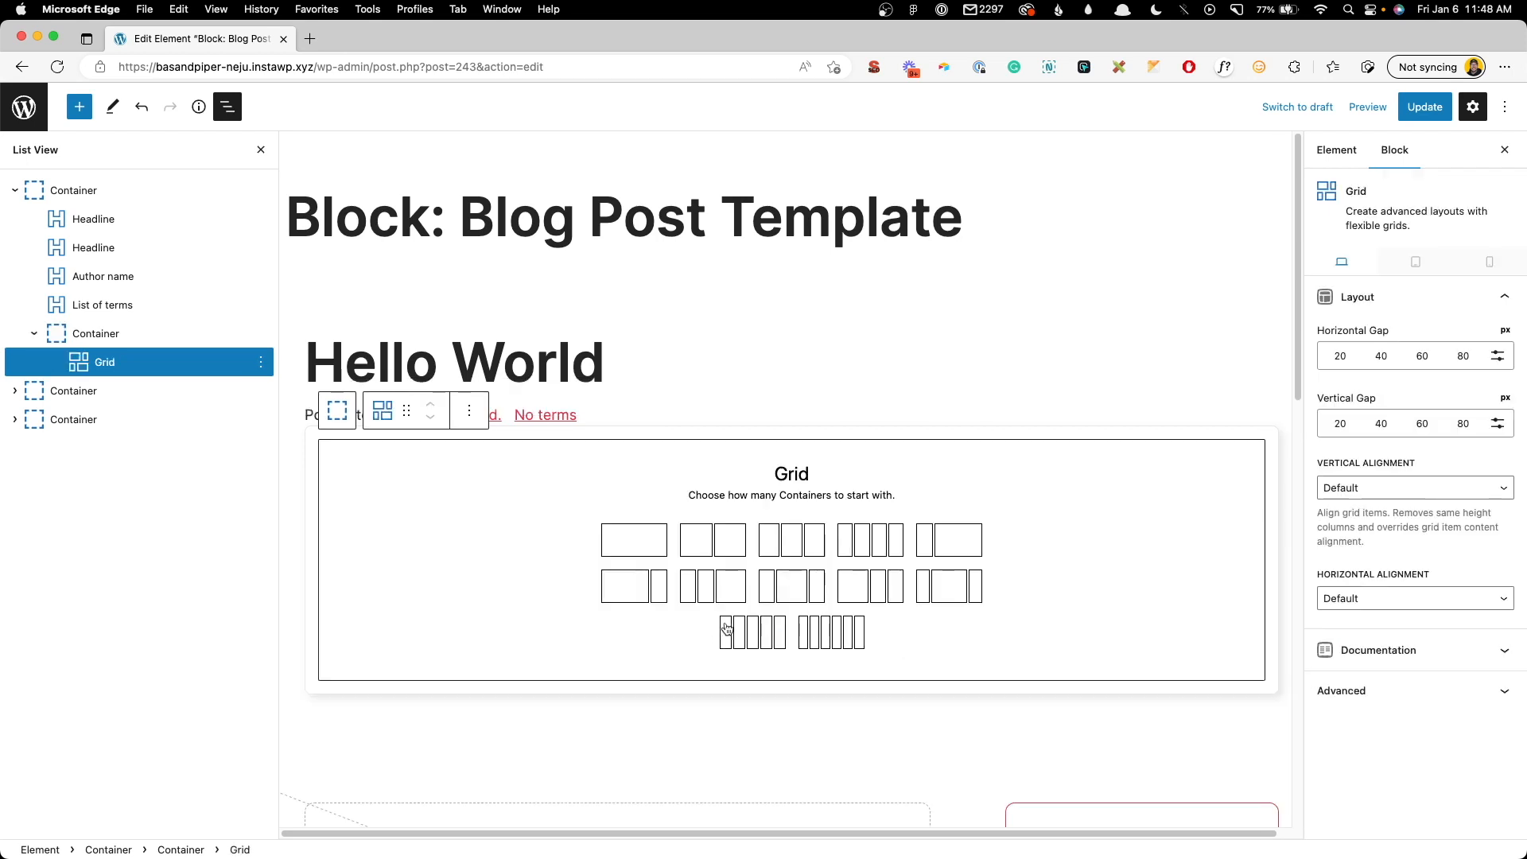
click(712, 549)
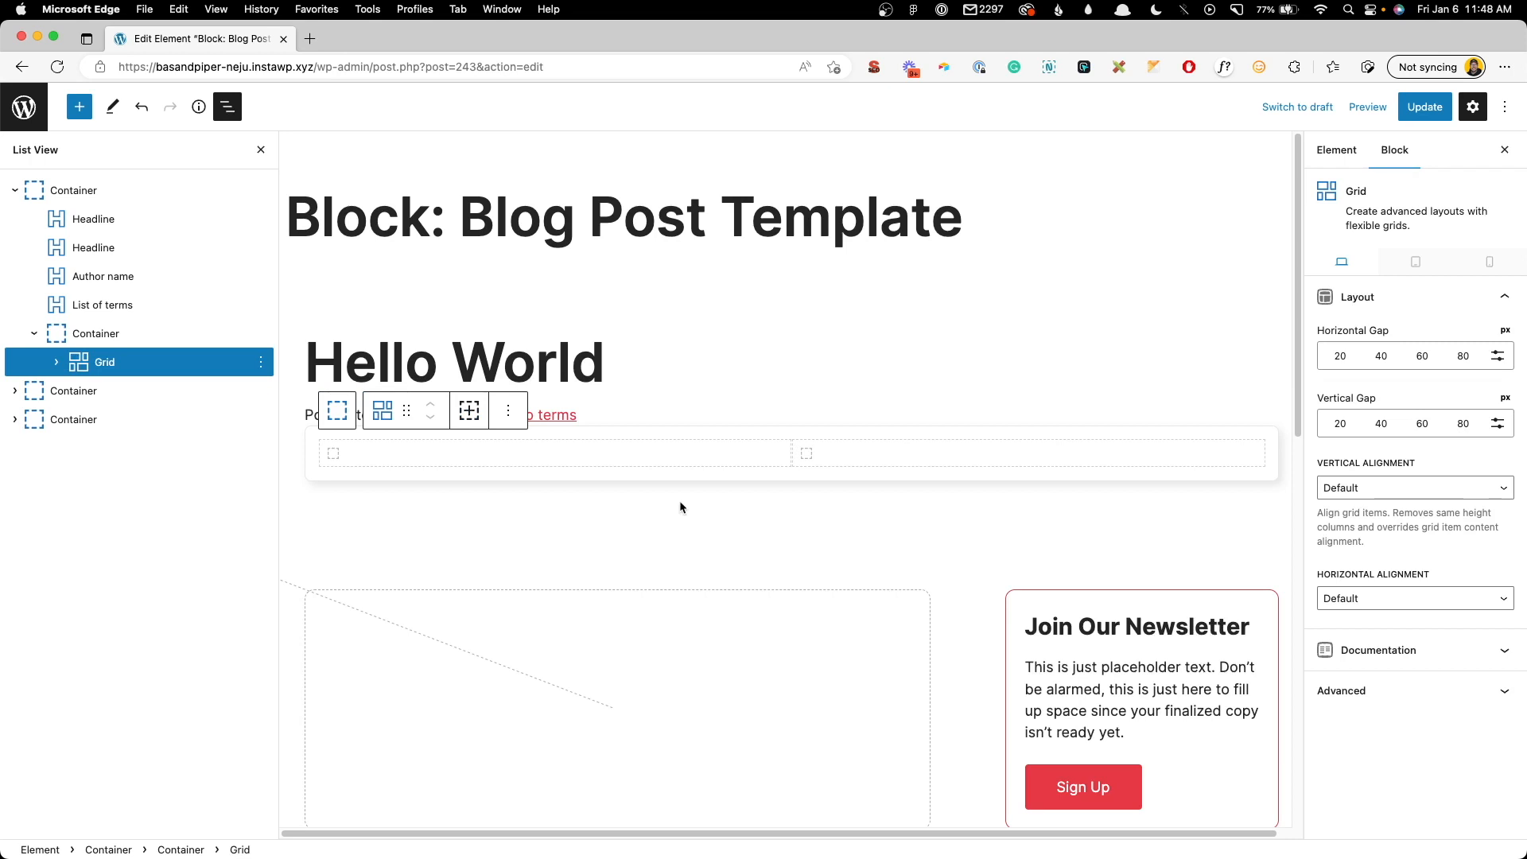
click(722, 462)
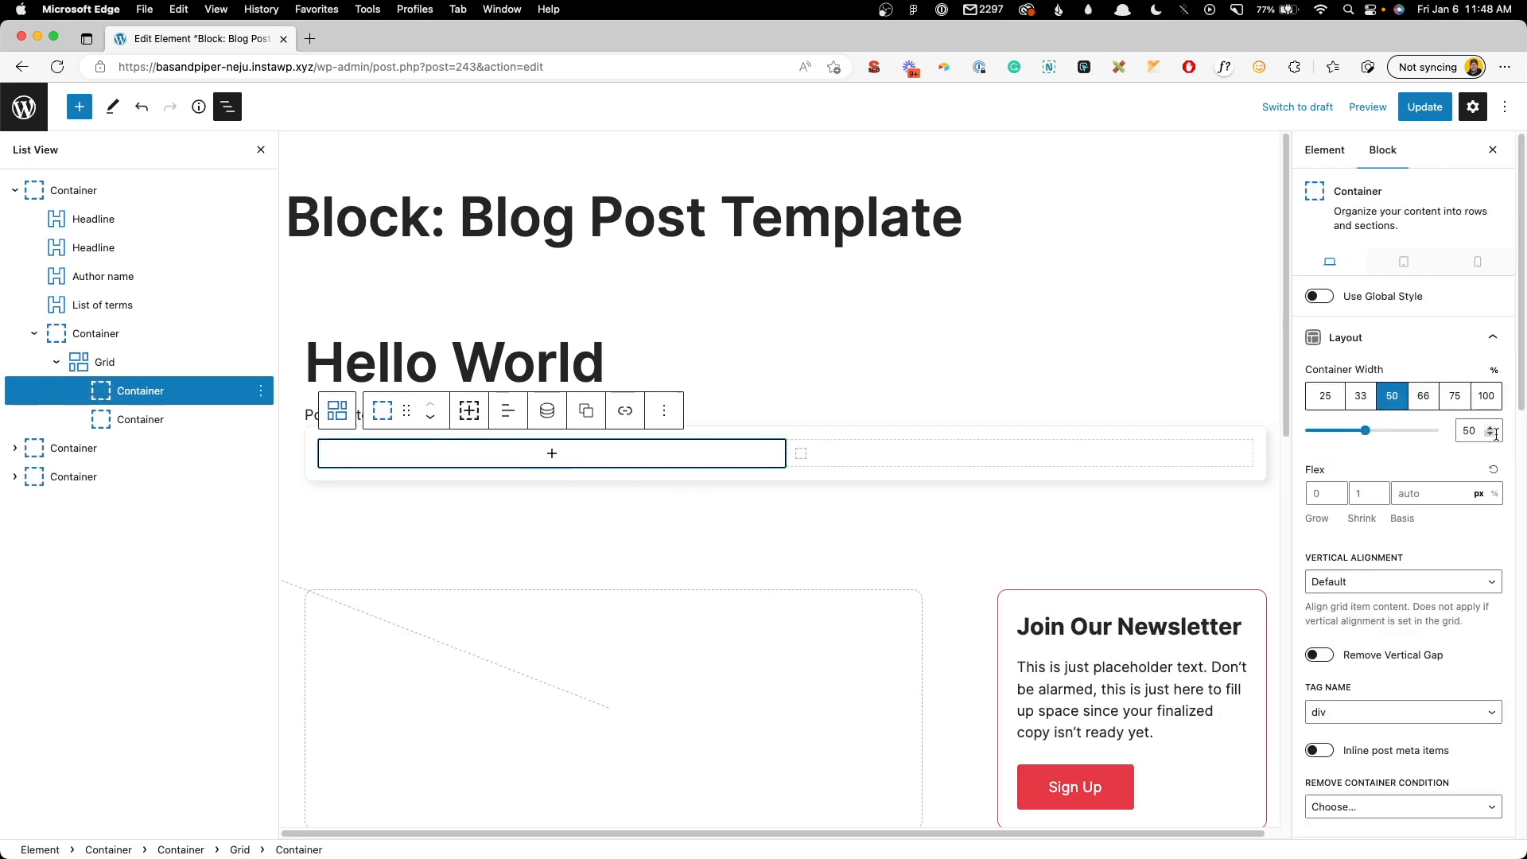
double_click(1470, 430)
key(BackSpace)
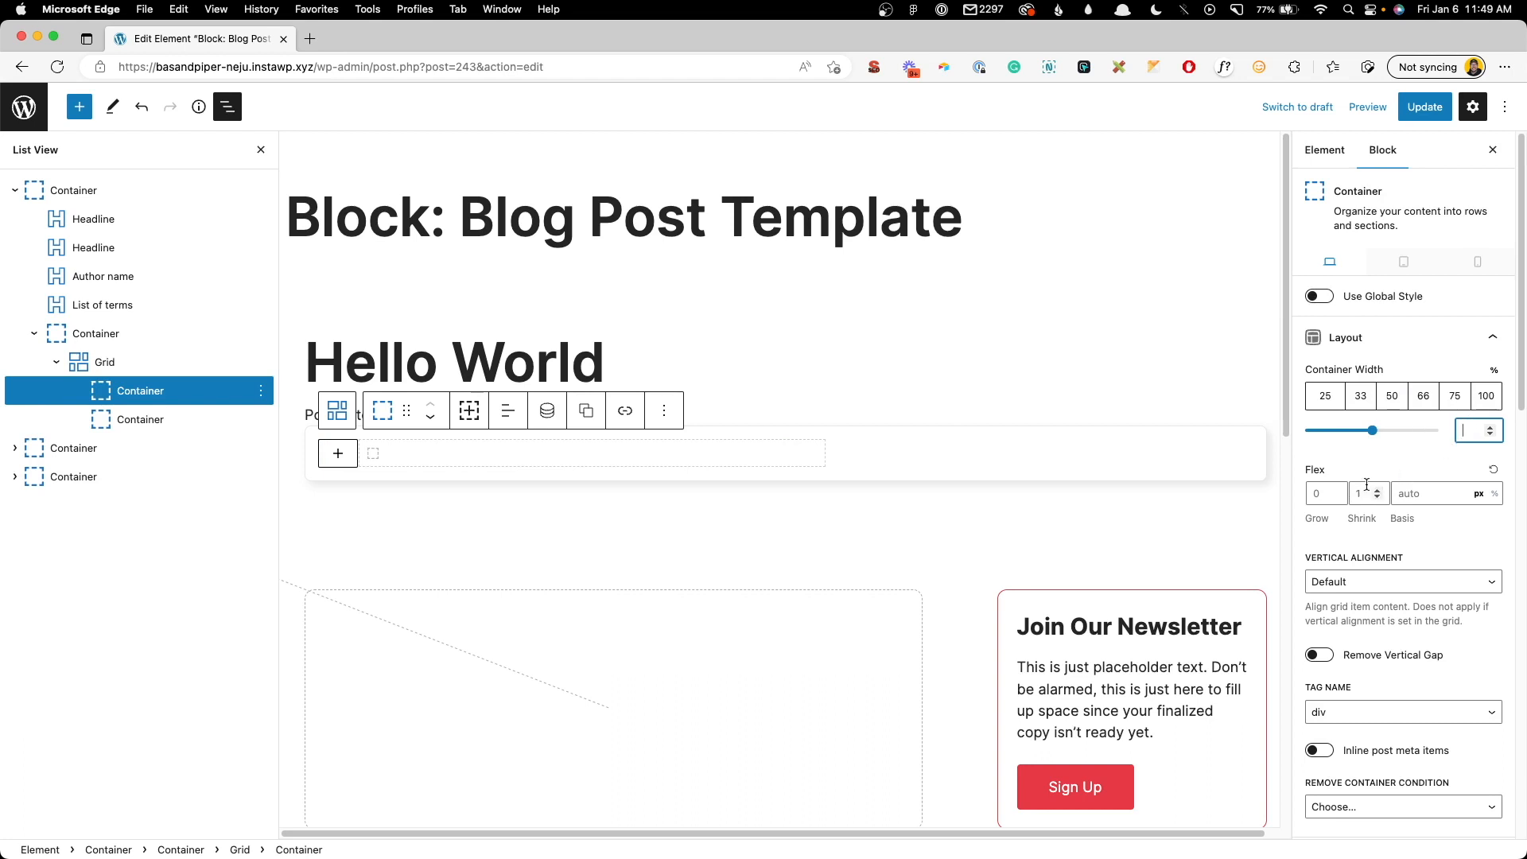
- Add an Image block to the first column using the author's avatar as dynamic source
click(339, 456)
click(400, 645)
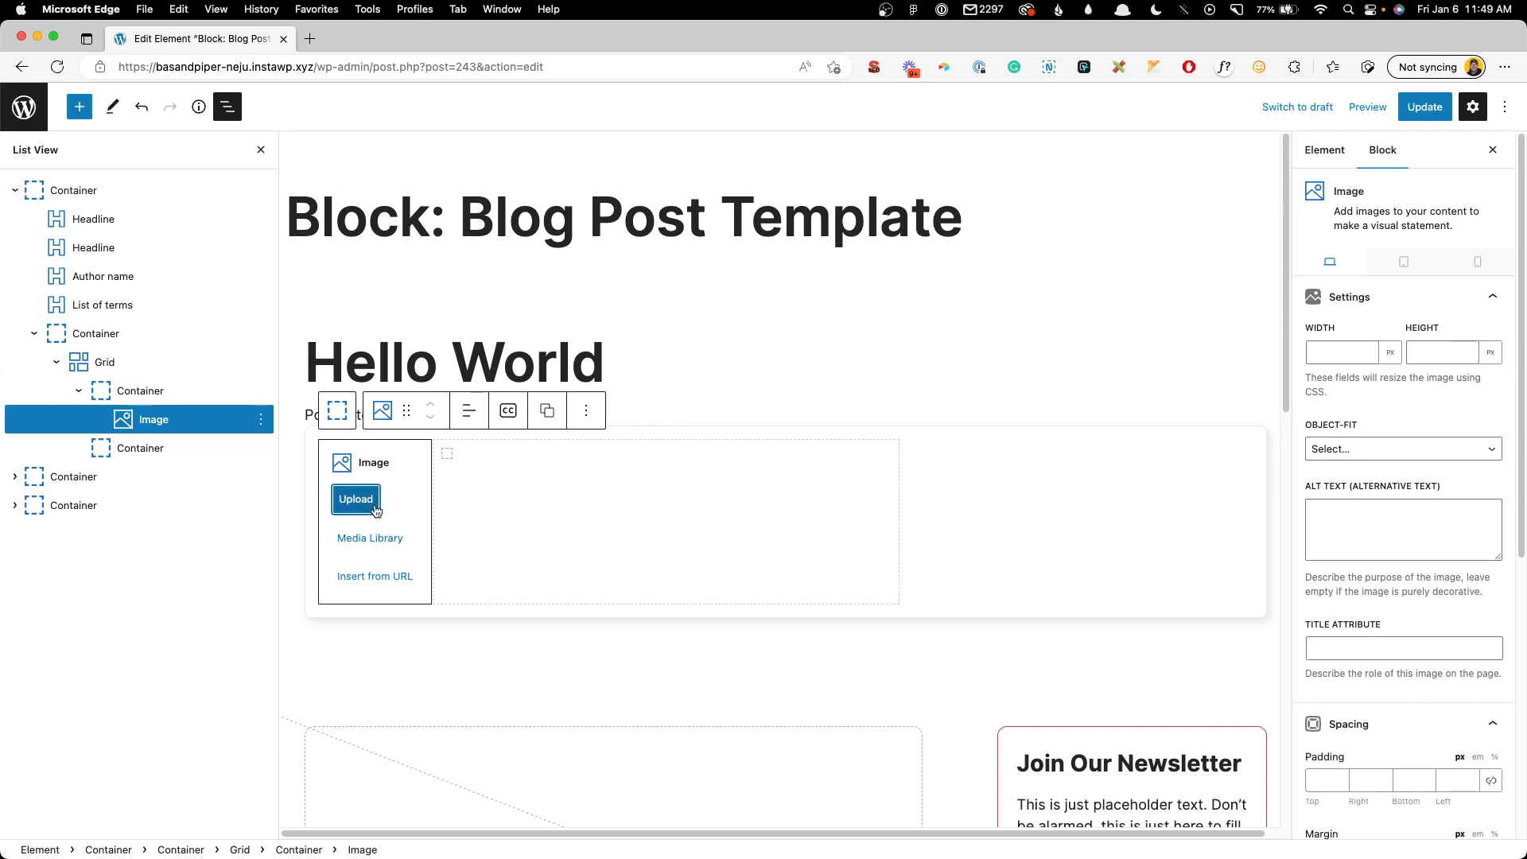
scroll(1382, 607, down, 5)
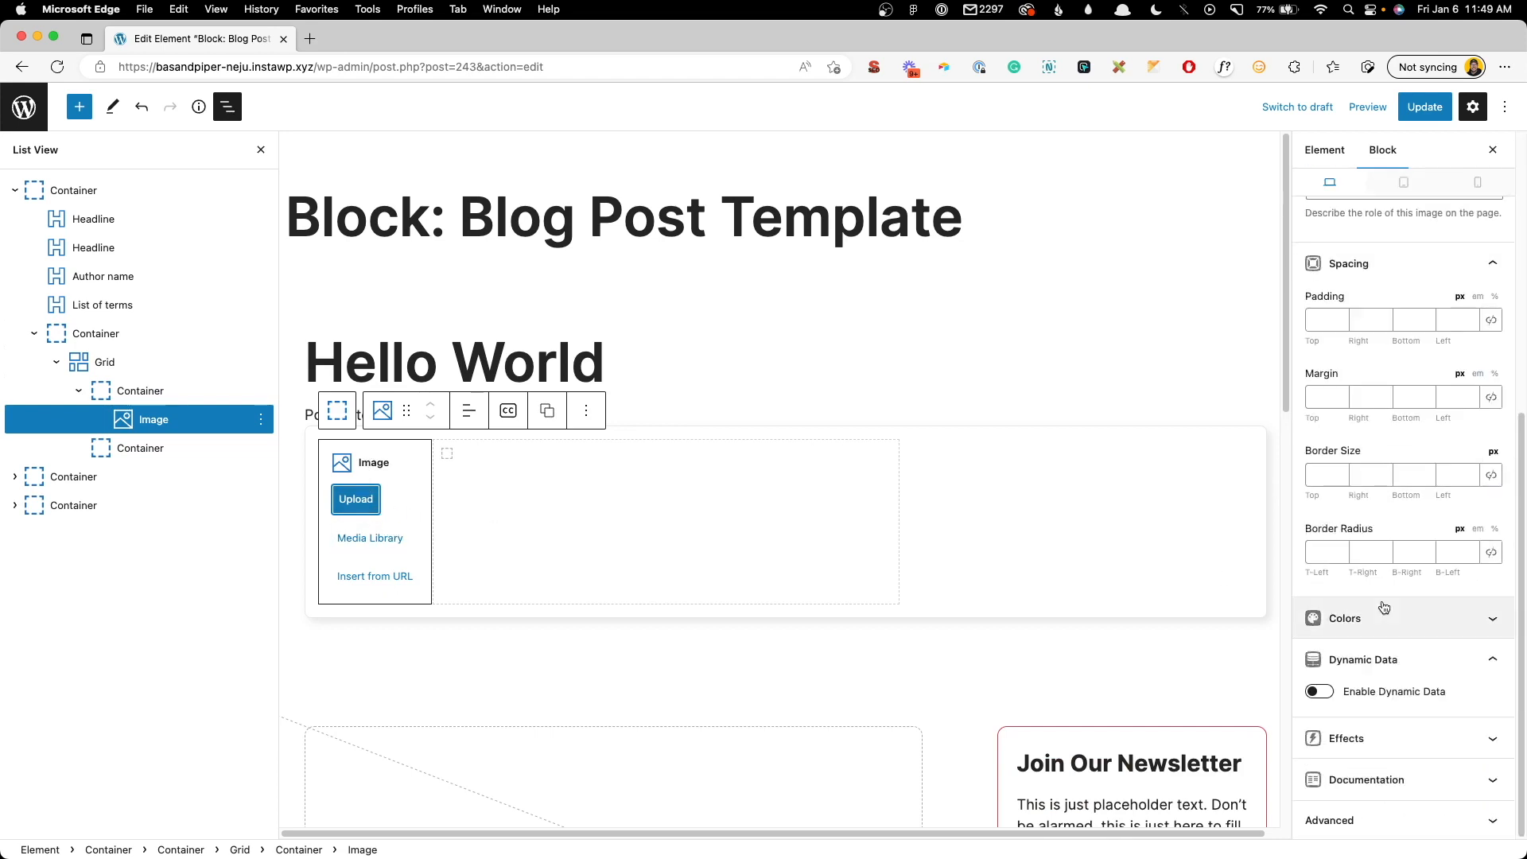
click(1320, 693)
scroll(1352, 676, down, 5)
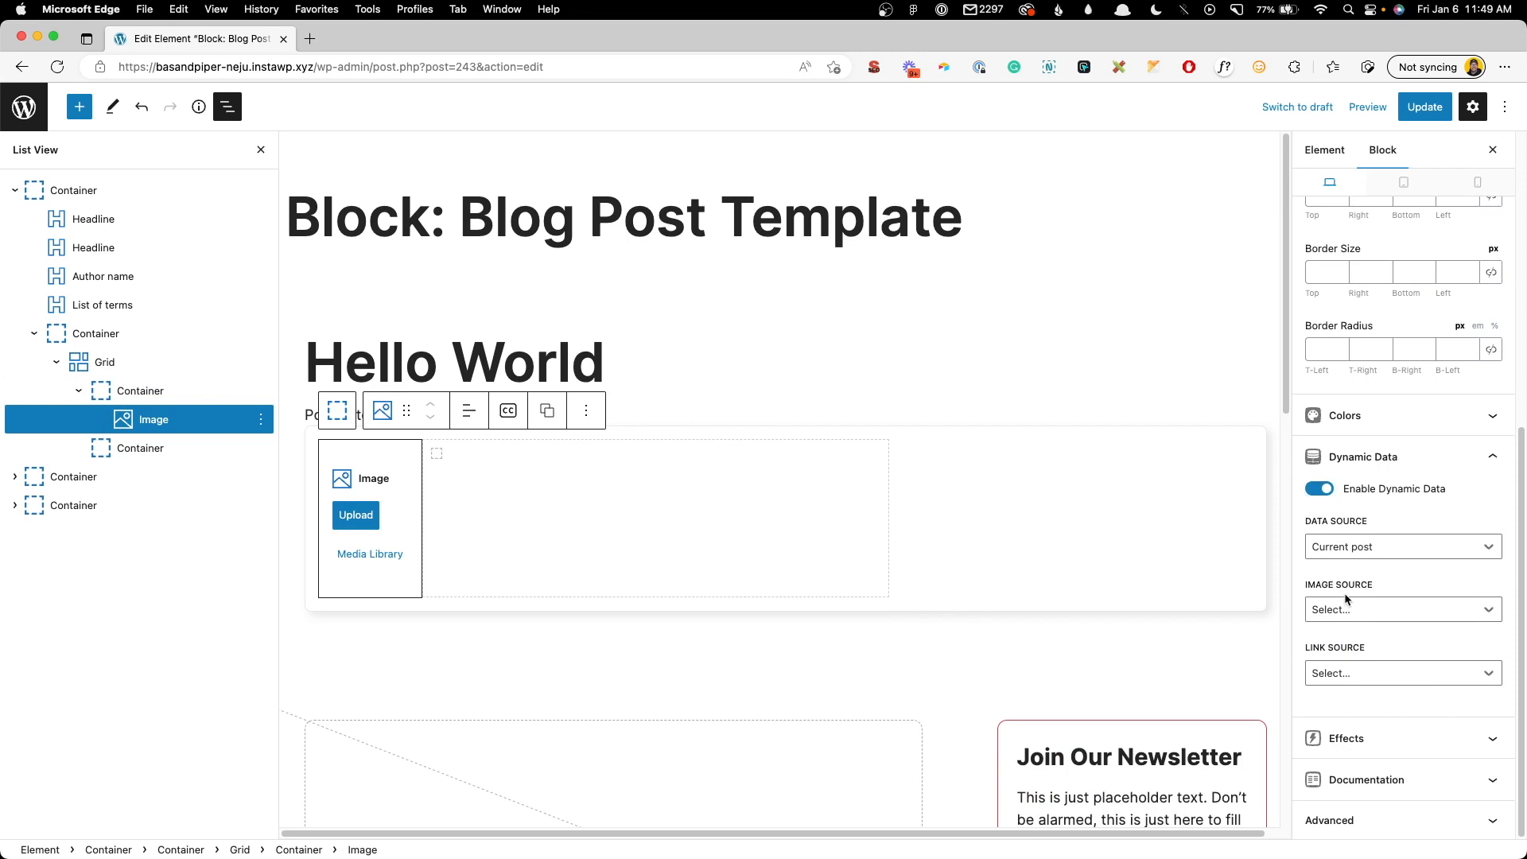
click(1346, 607)
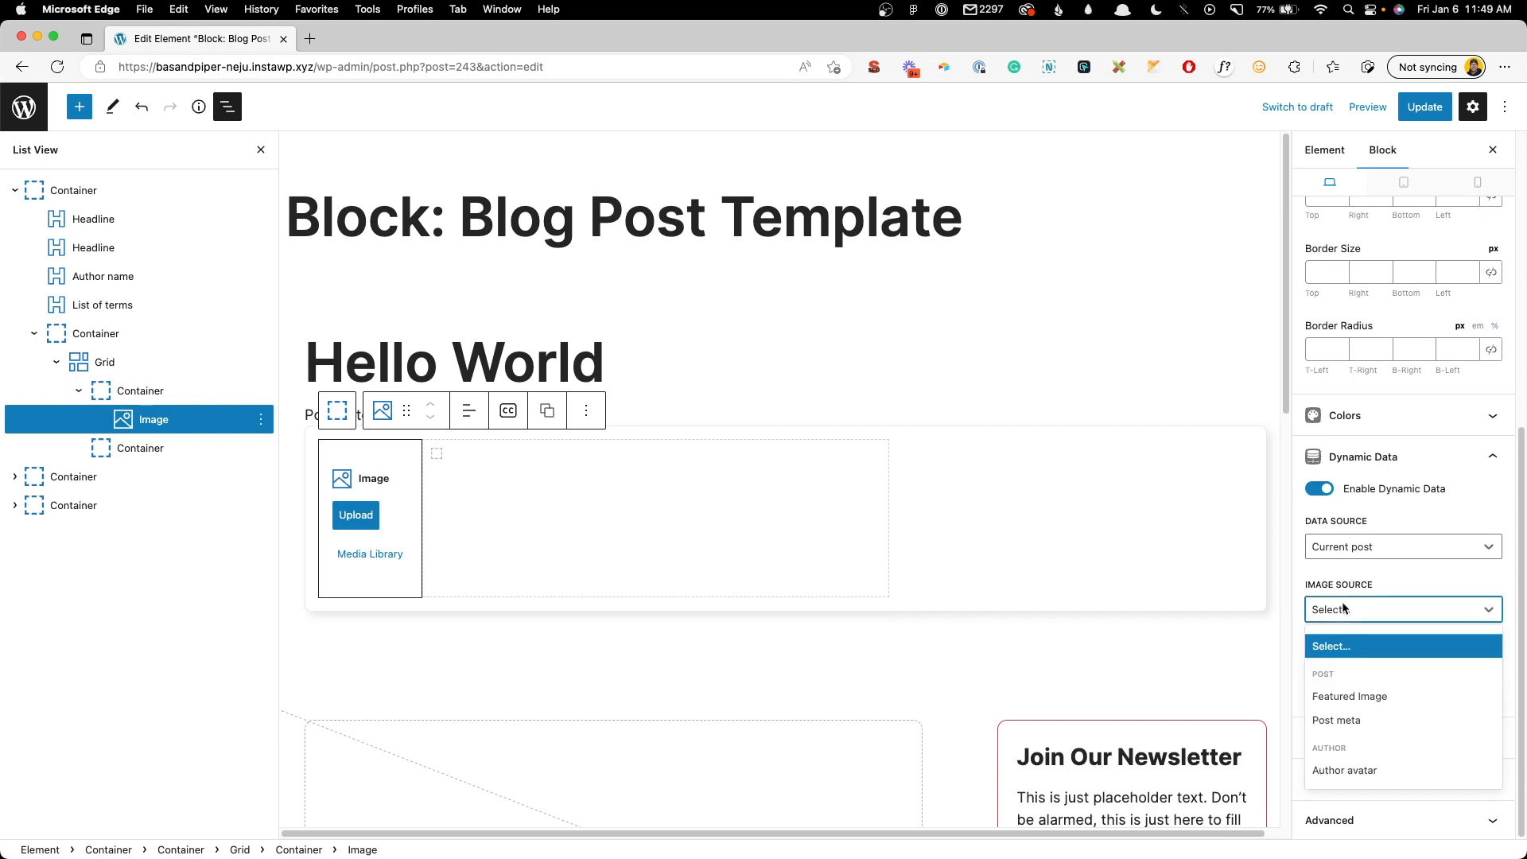
click(1365, 770)
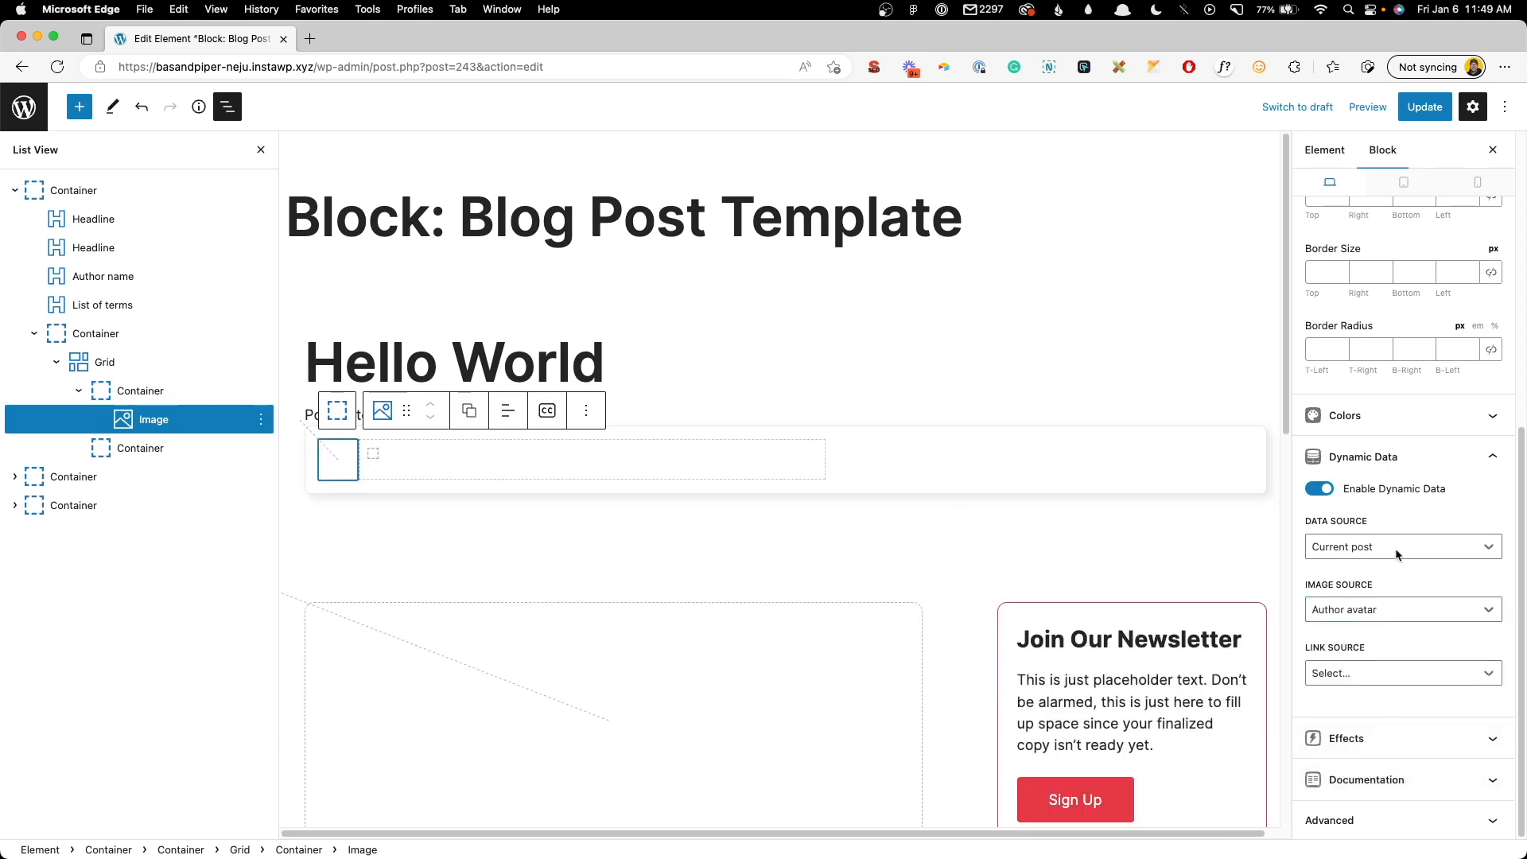
- Size the image 80×80 with linked rounded corners, and give the empty container Flex Grow 1
scroll(1388, 422, up, 10)
double_click(1340, 415)
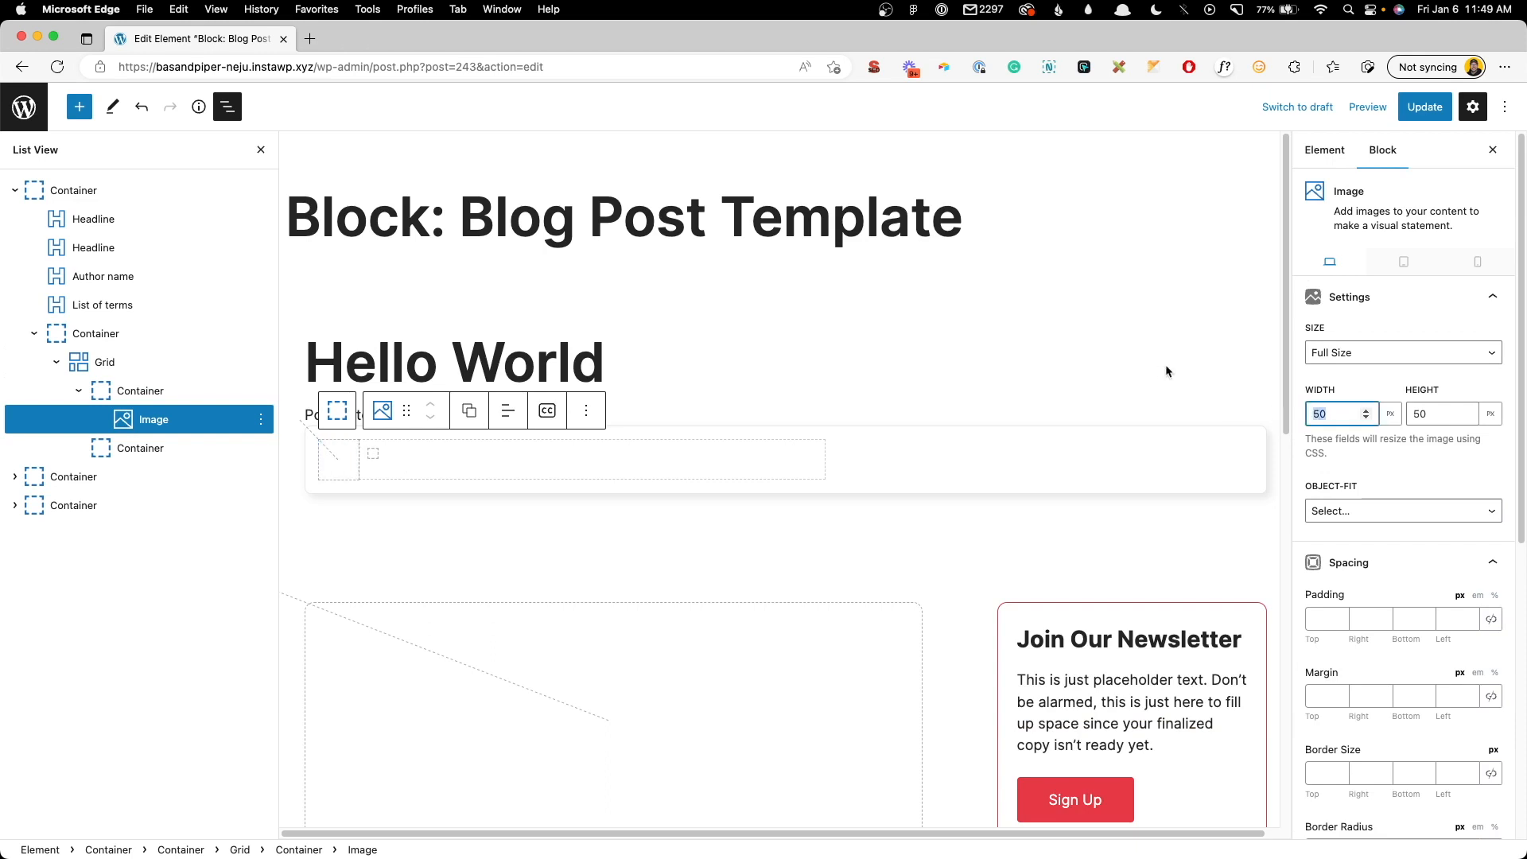
text(80)
key(Tab)
text(80)
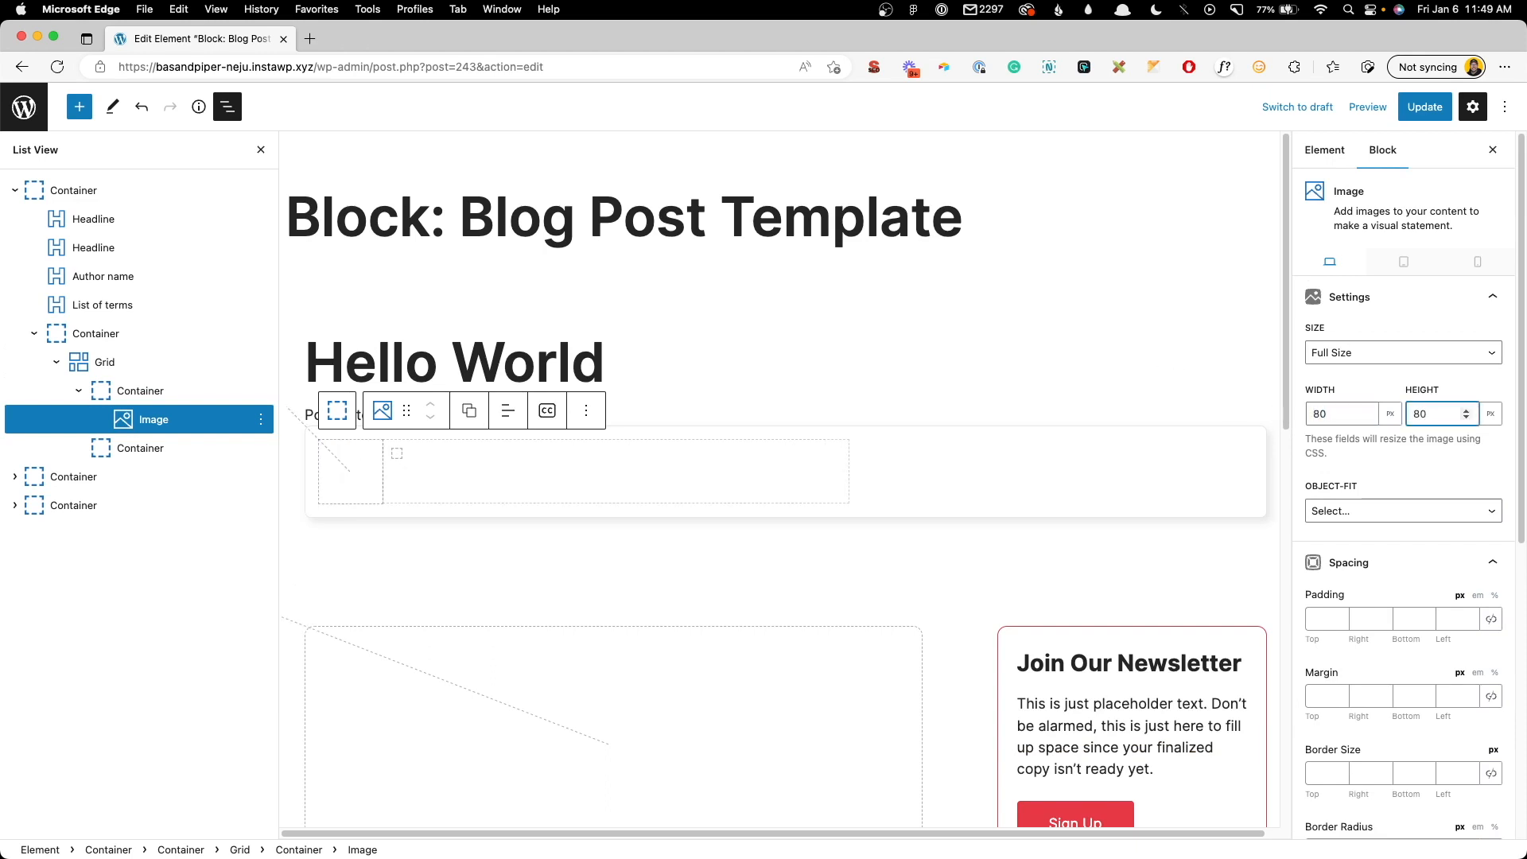
scroll(1472, 573, down, 3)
click(1489, 721)
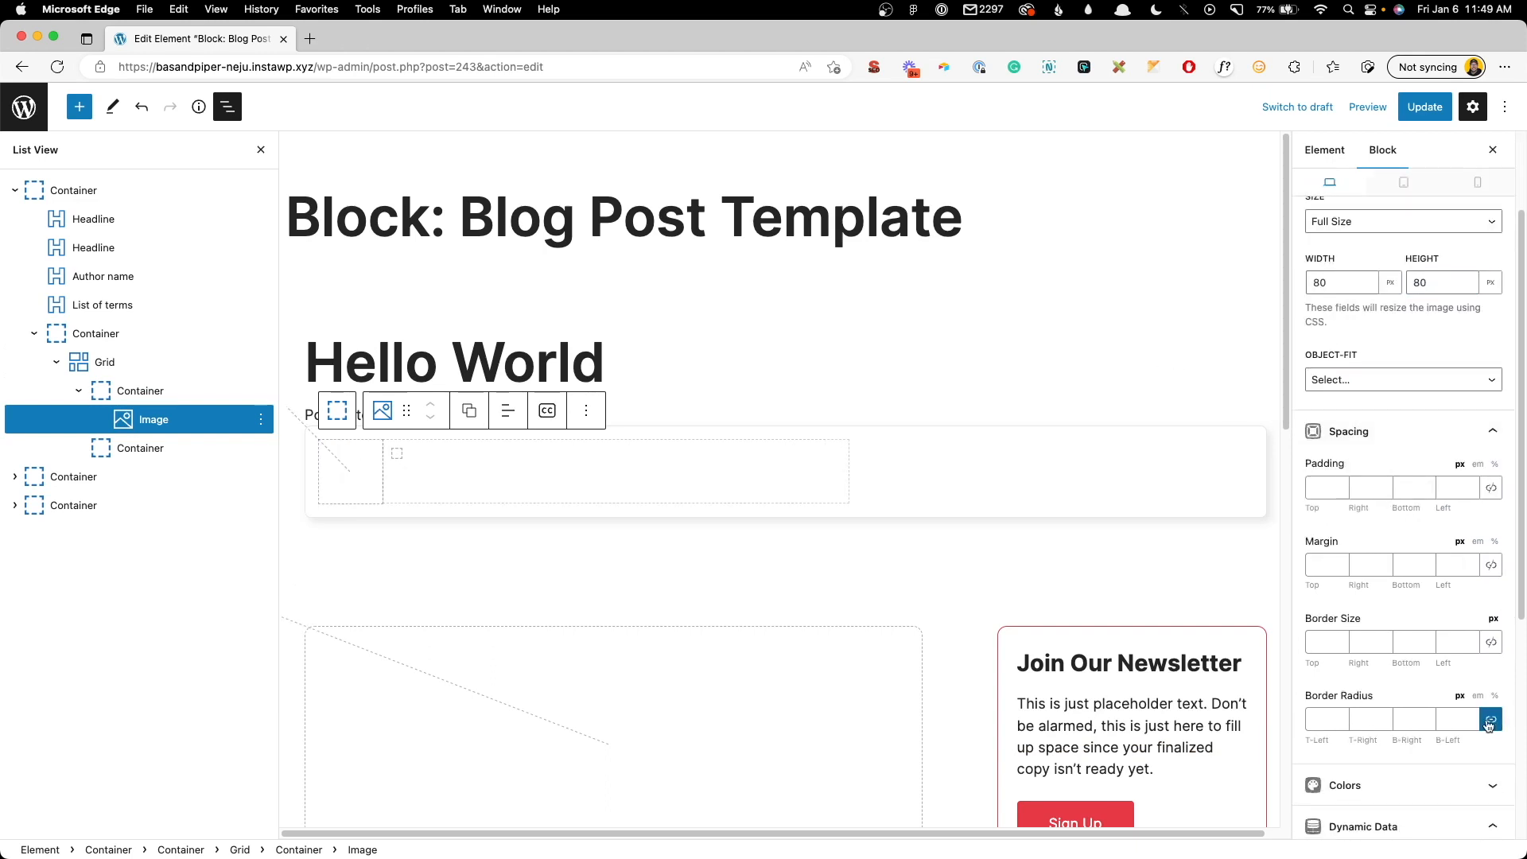
double_click(1470, 717)
click(443, 473)
click(1318, 360)
text(1)
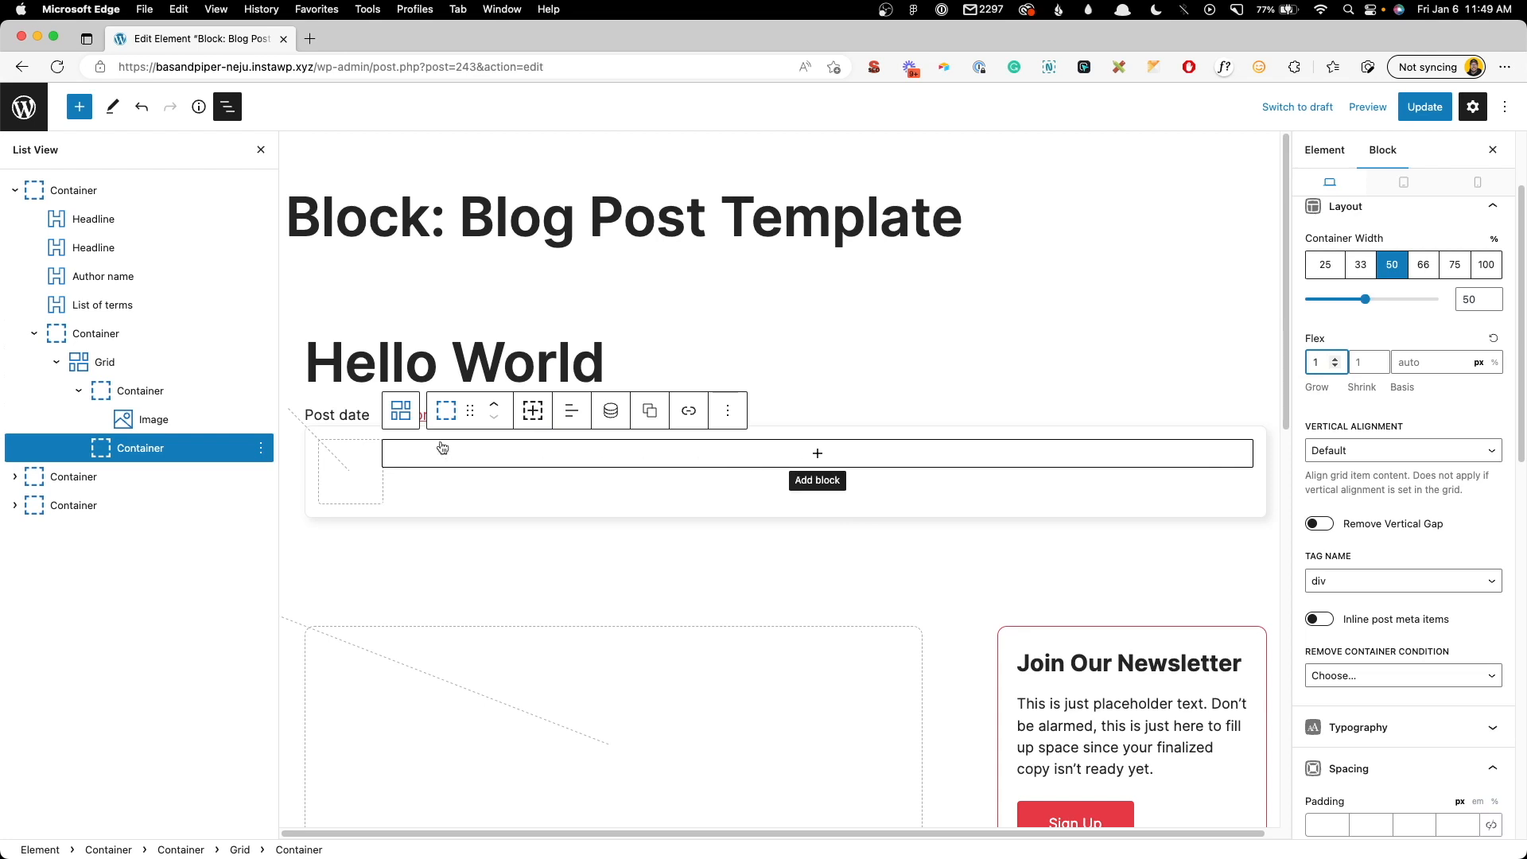
- Give the grid a 20 px horizontal gap and add a Headline to the container beside the image
click(408, 421)
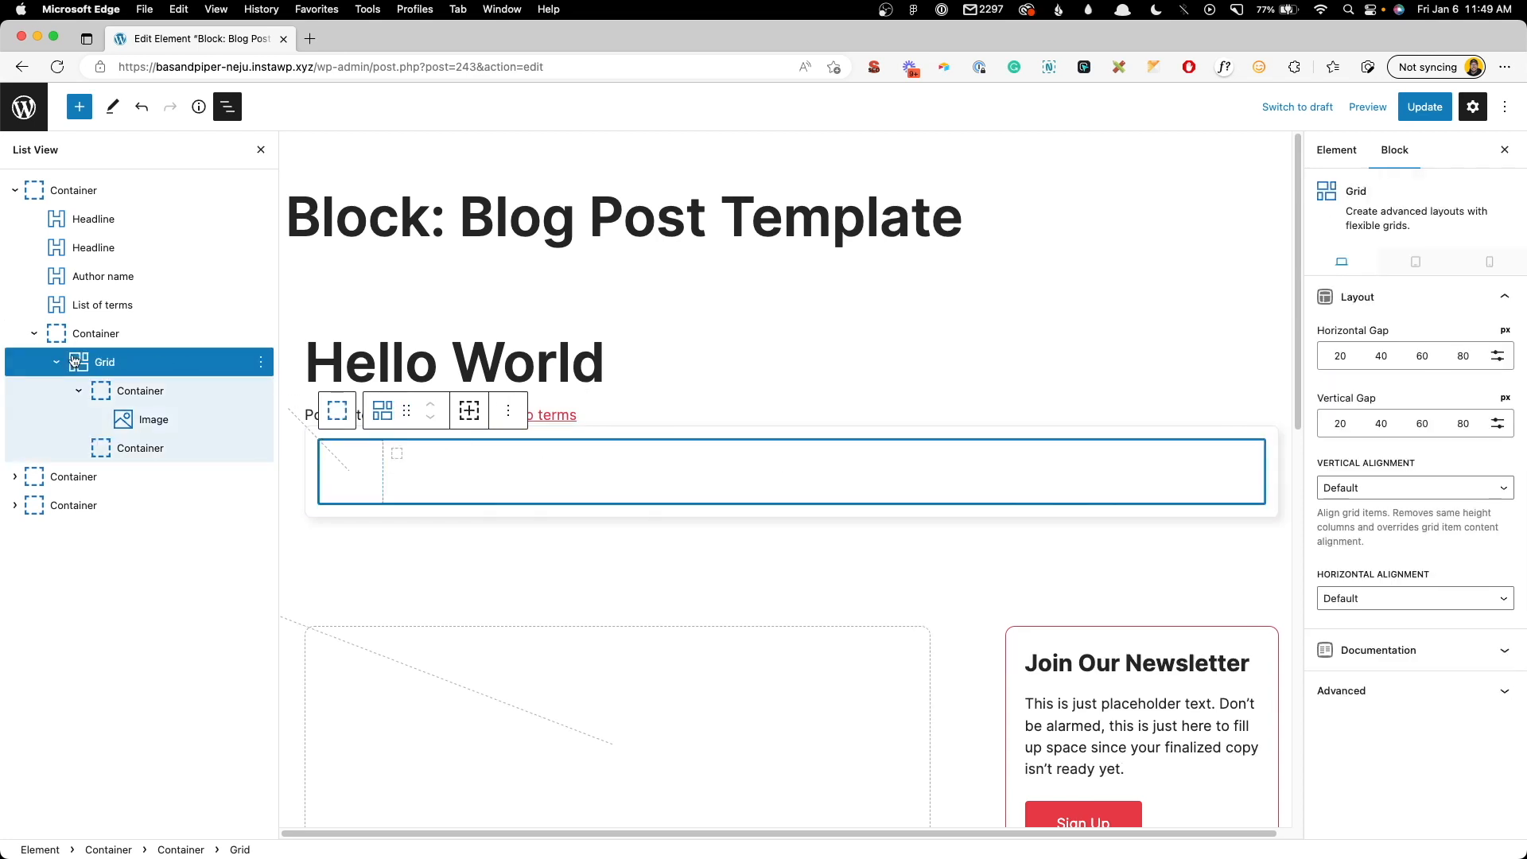
click(1340, 357)
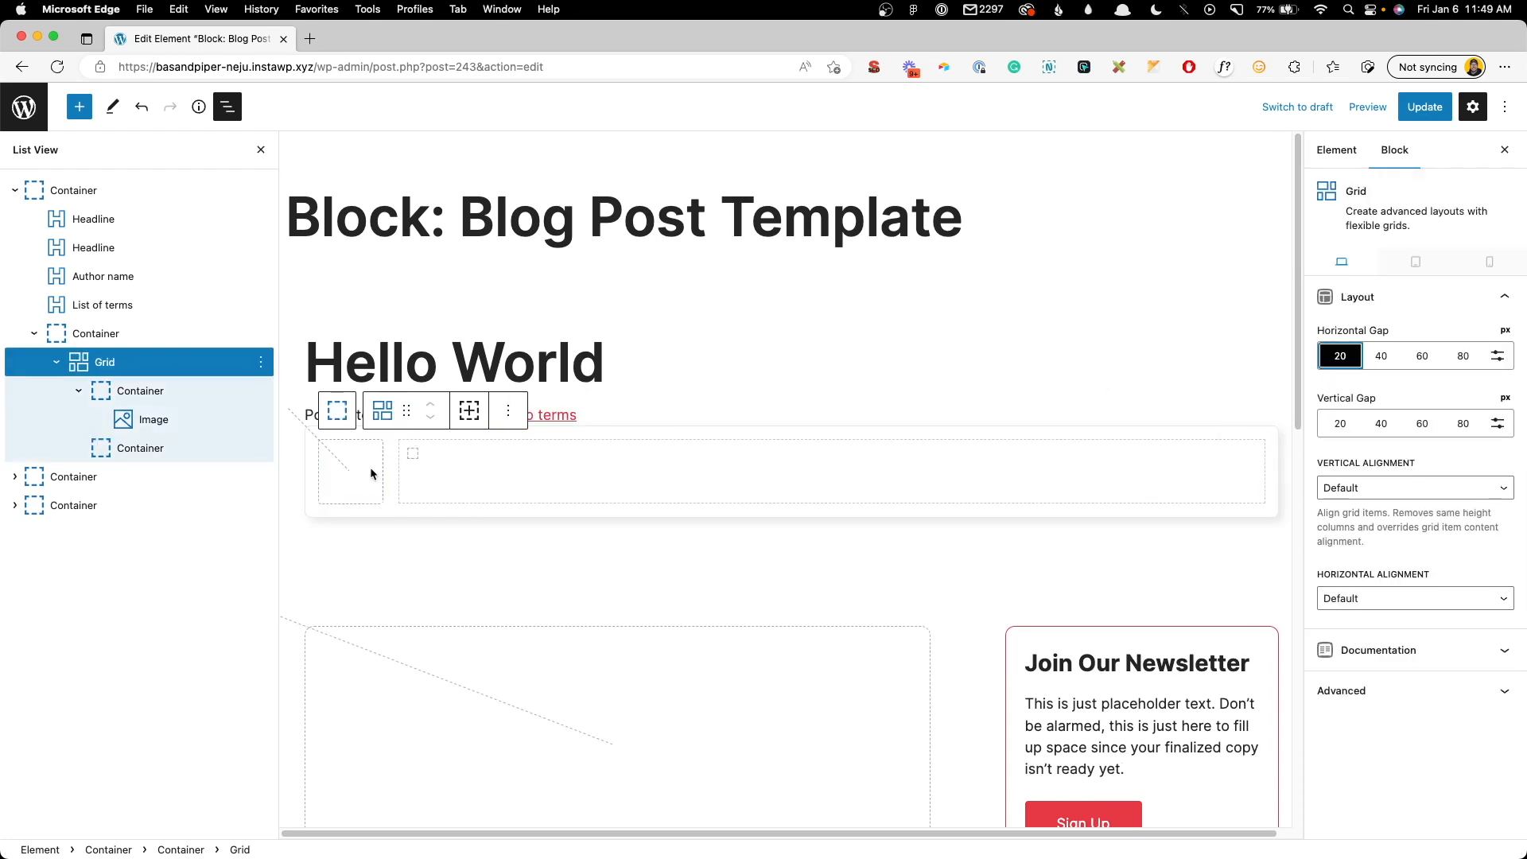
click(457, 469)
click(451, 463)
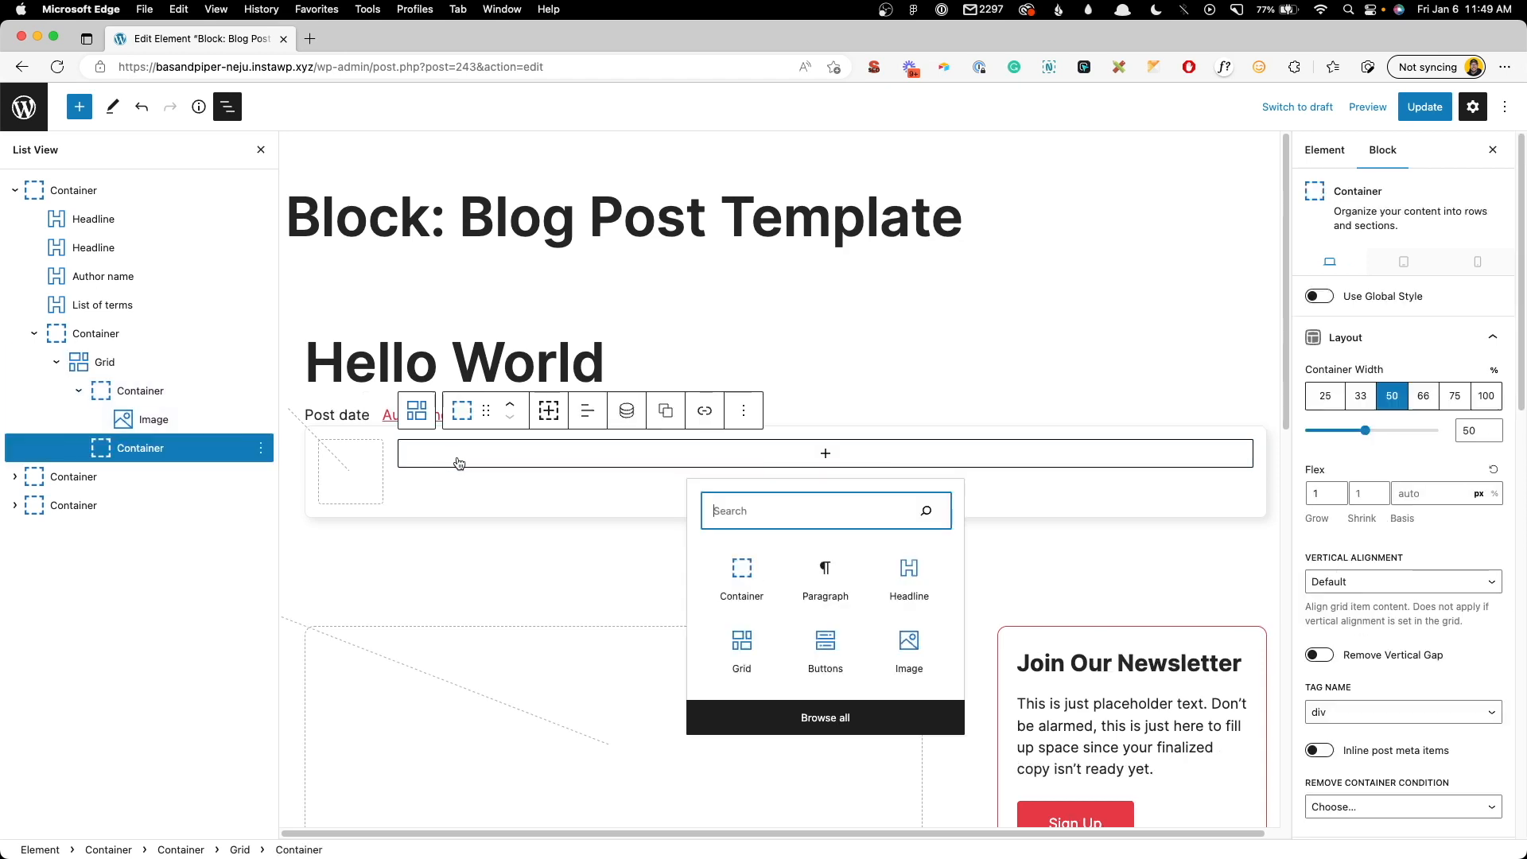
click(906, 583)
- Make the headline a bold Paragraph and adjust its bottom margin
click(548, 411)
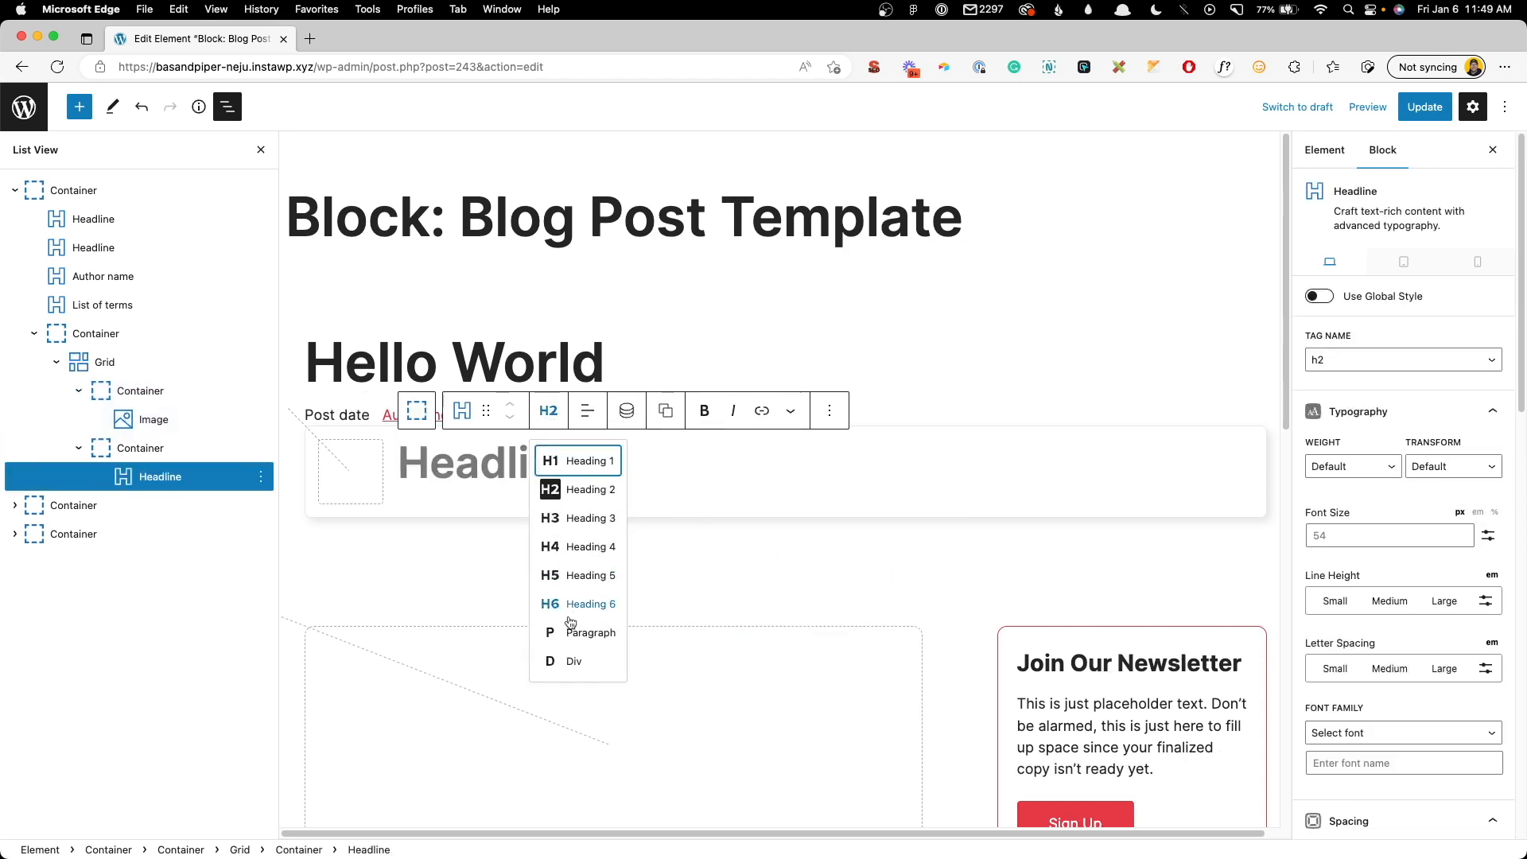
click(572, 633)
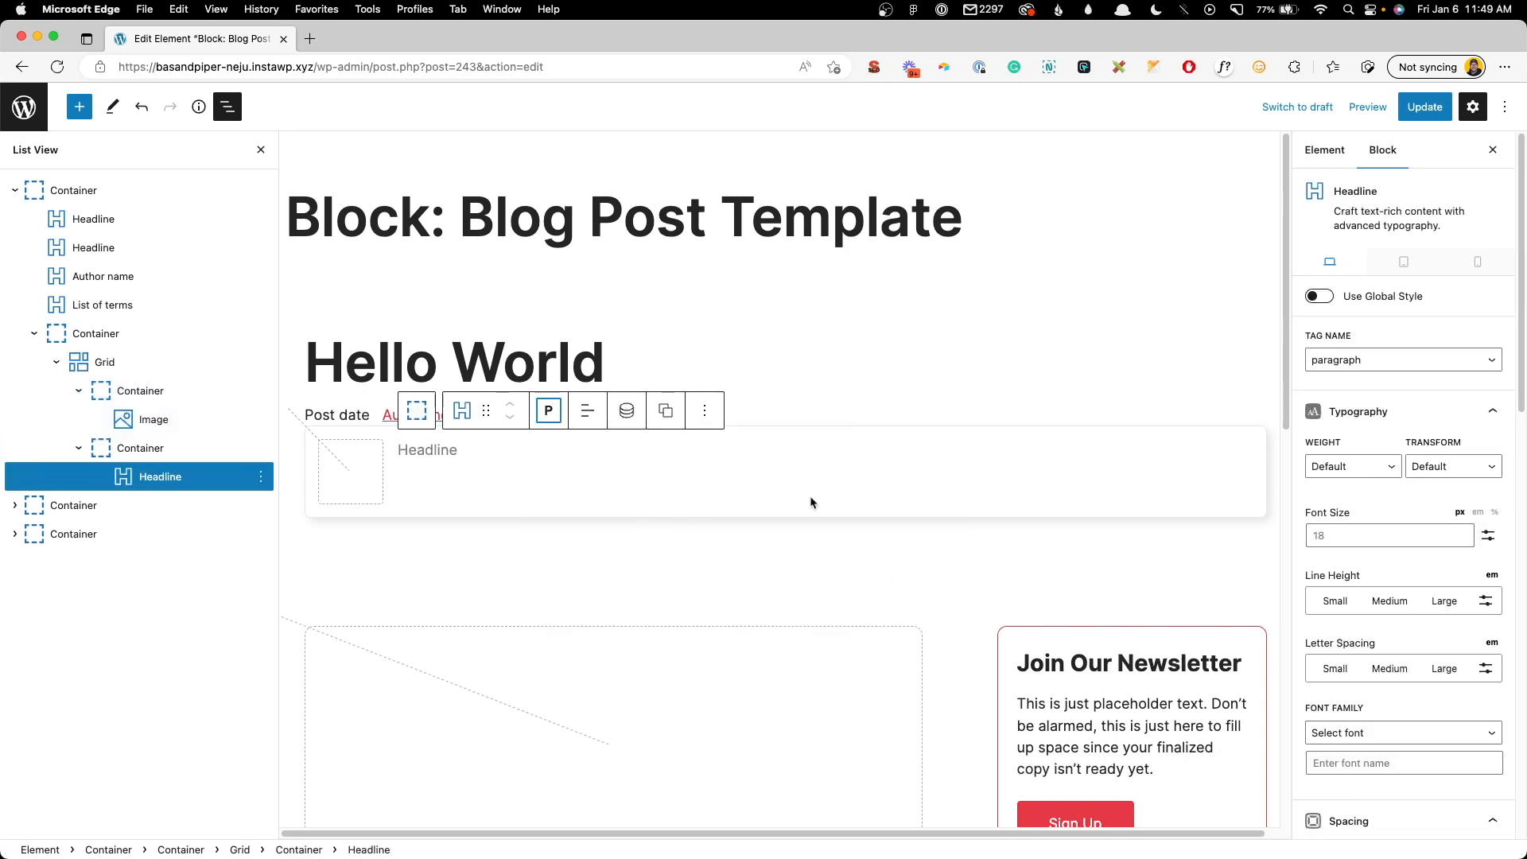
click(1344, 472)
click(1340, 502)
scroll(1335, 534, down, 8)
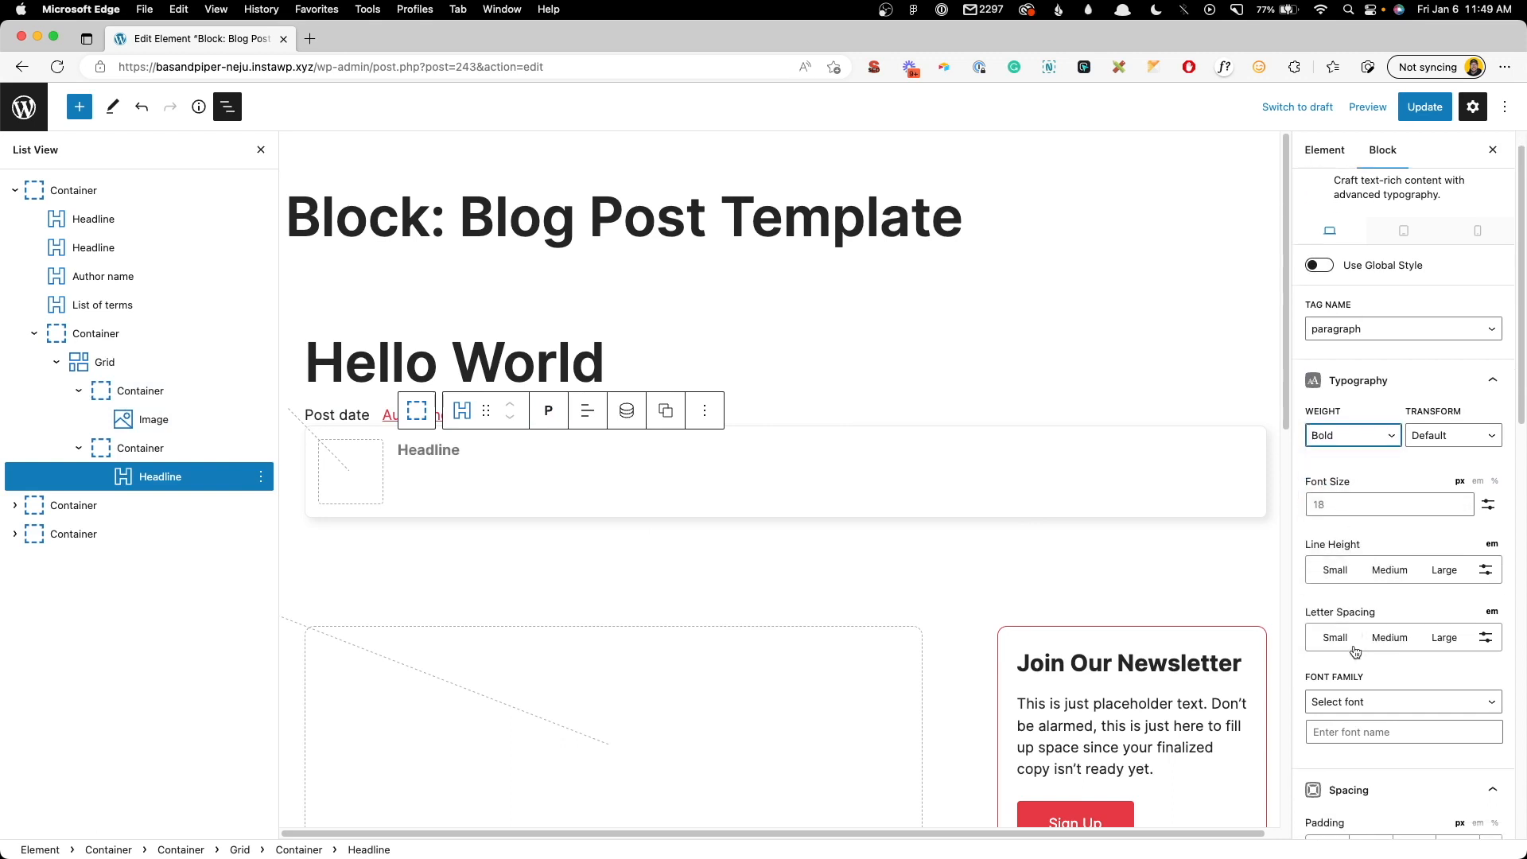
click(1410, 613)
scroll(1361, 620, down, 13)
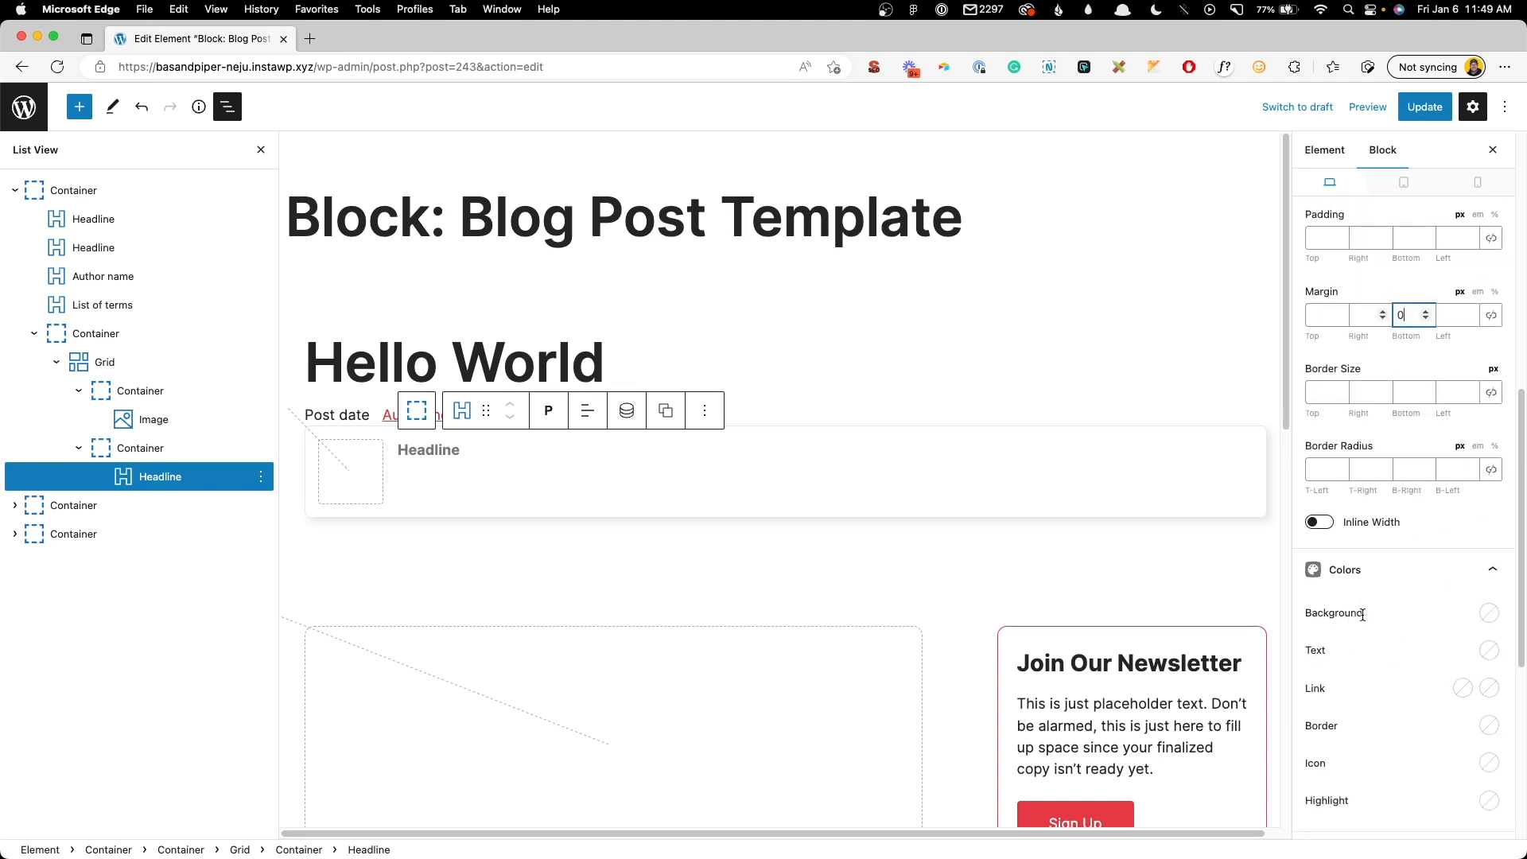
- Turn on dynamic data showing the post author's Name, then duplicate the block
click(1320, 725)
scroll(1410, 597, down, 5)
click(1367, 612)
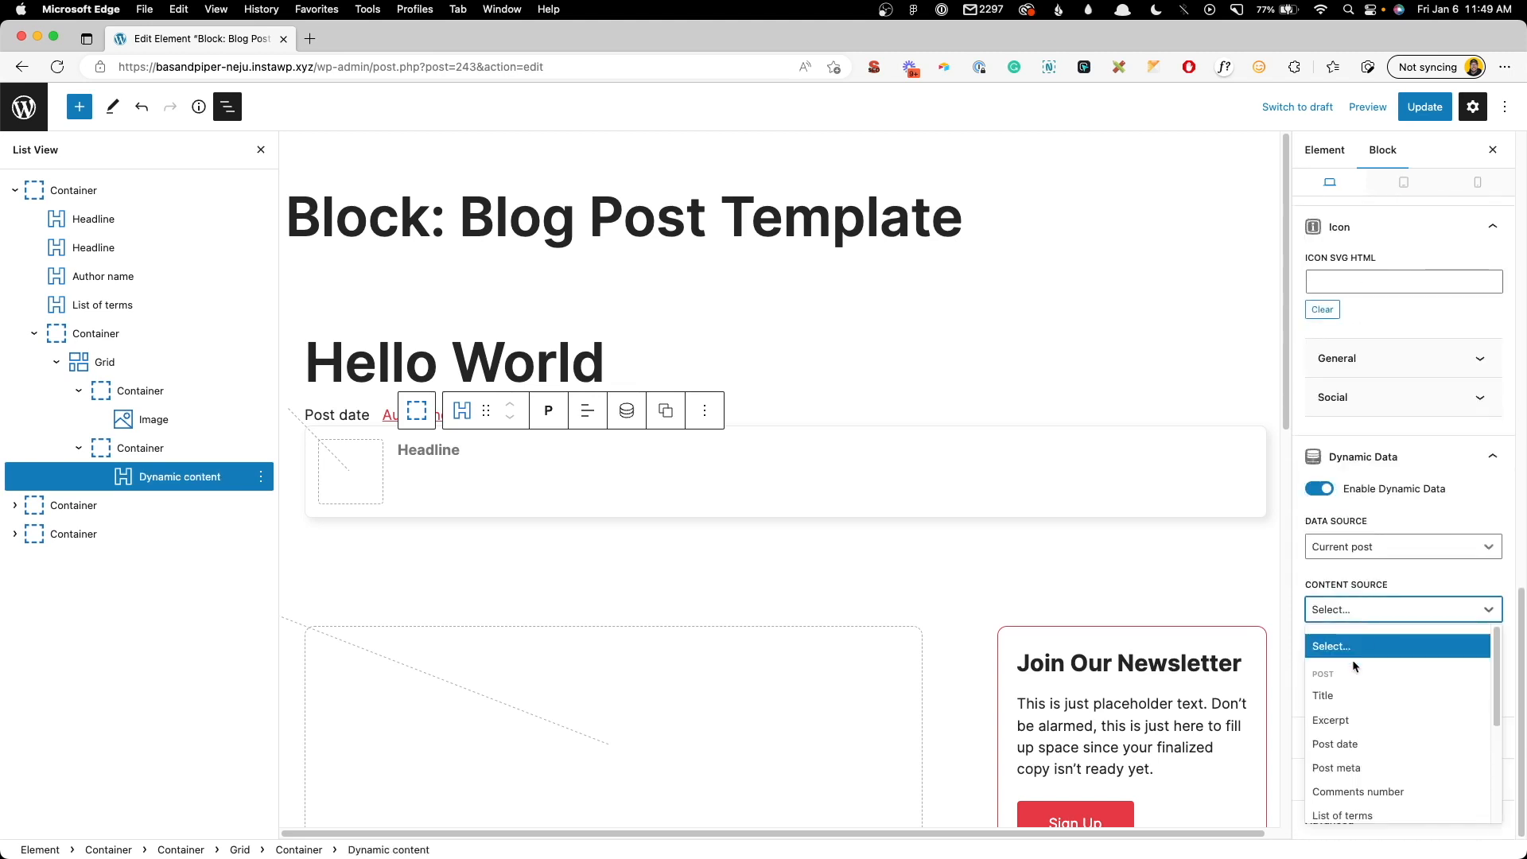
scroll(1352, 740, down, 3)
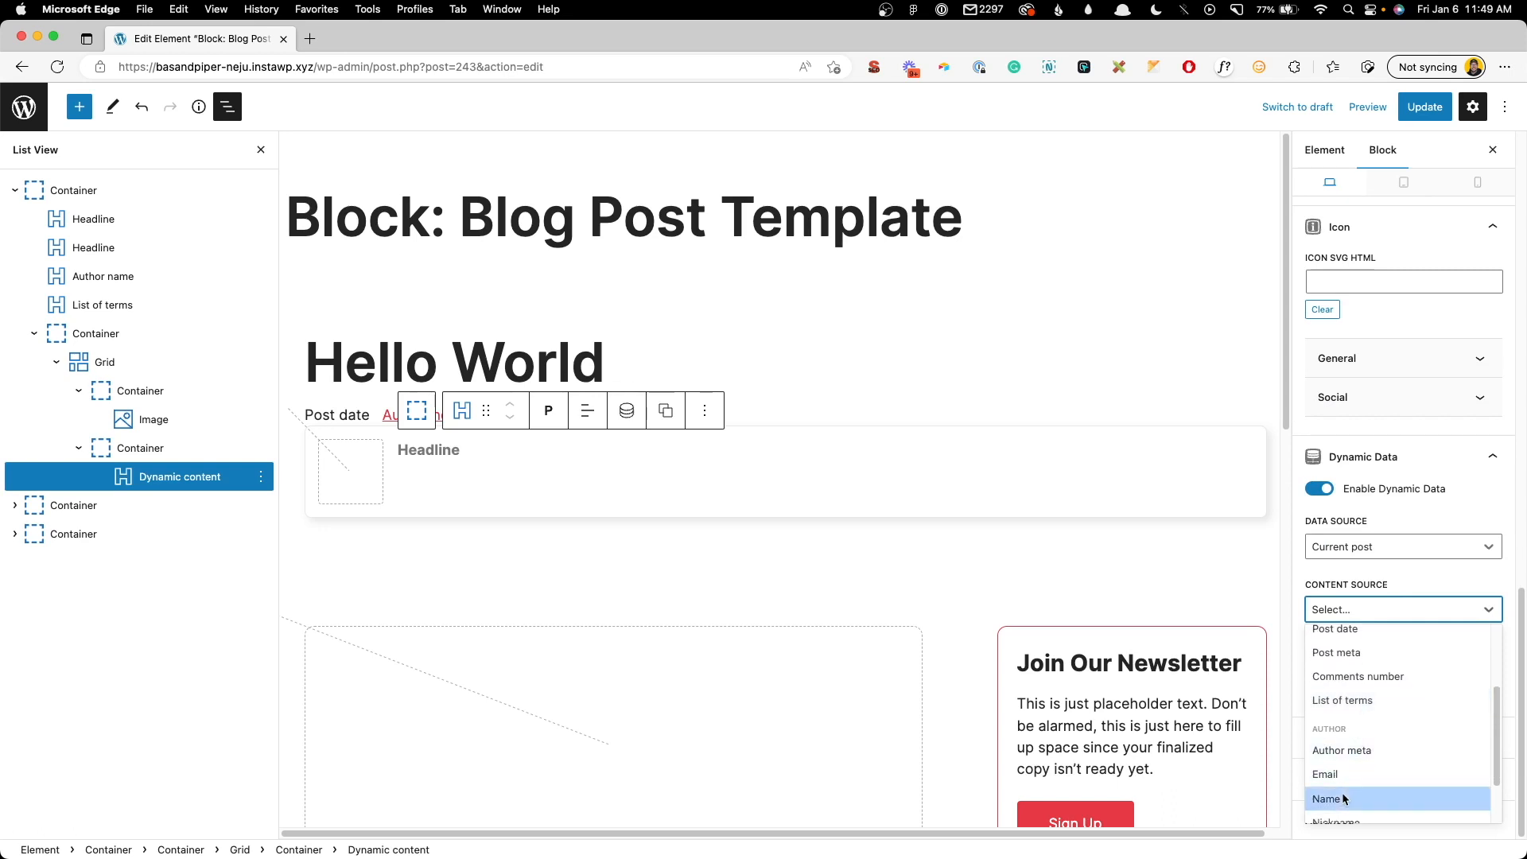
click(1346, 799)
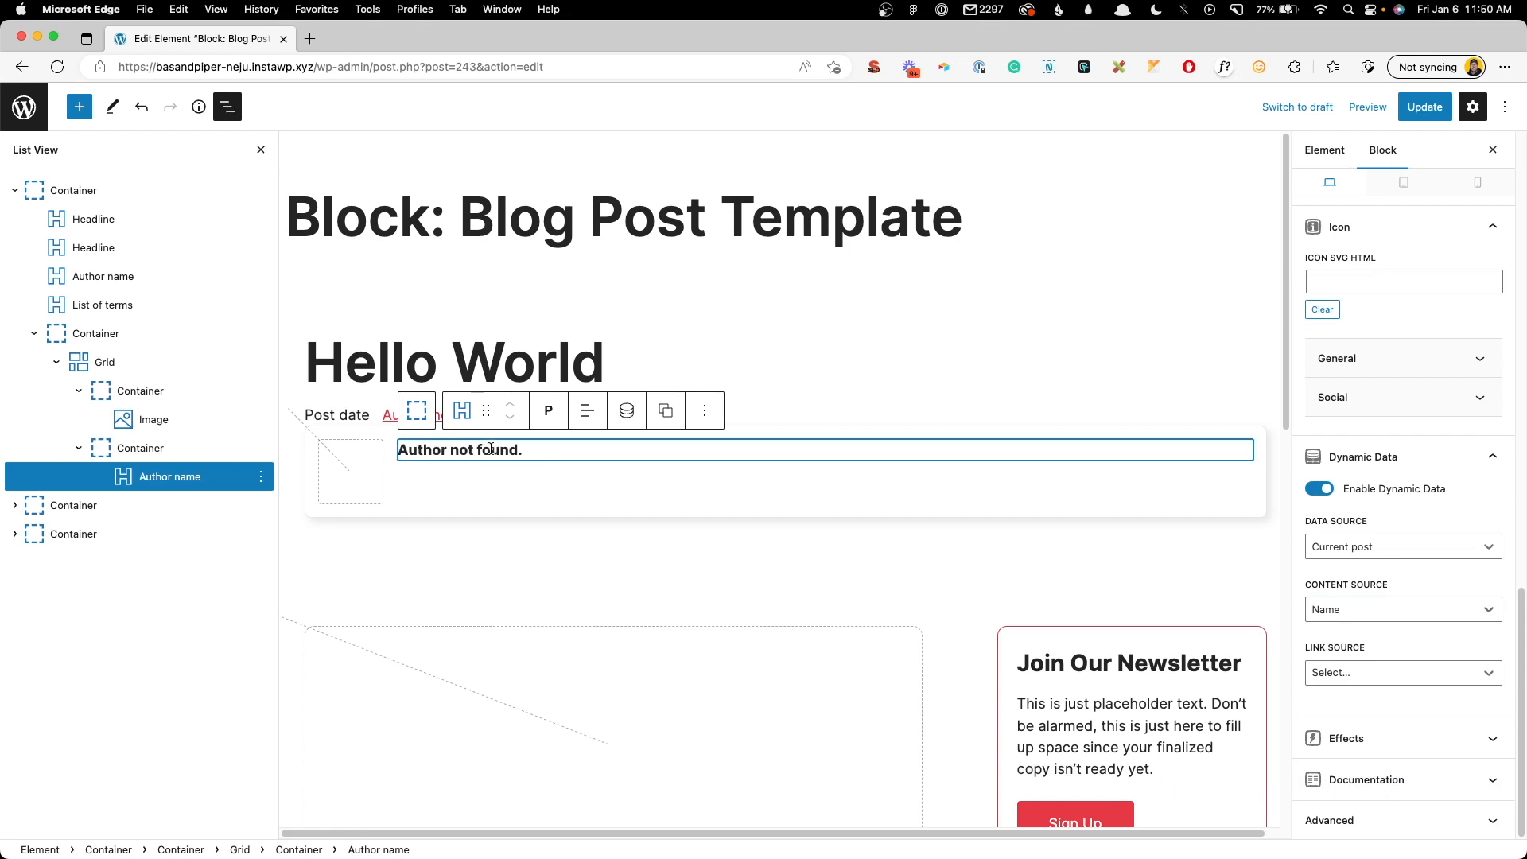
key(super+shift+d)
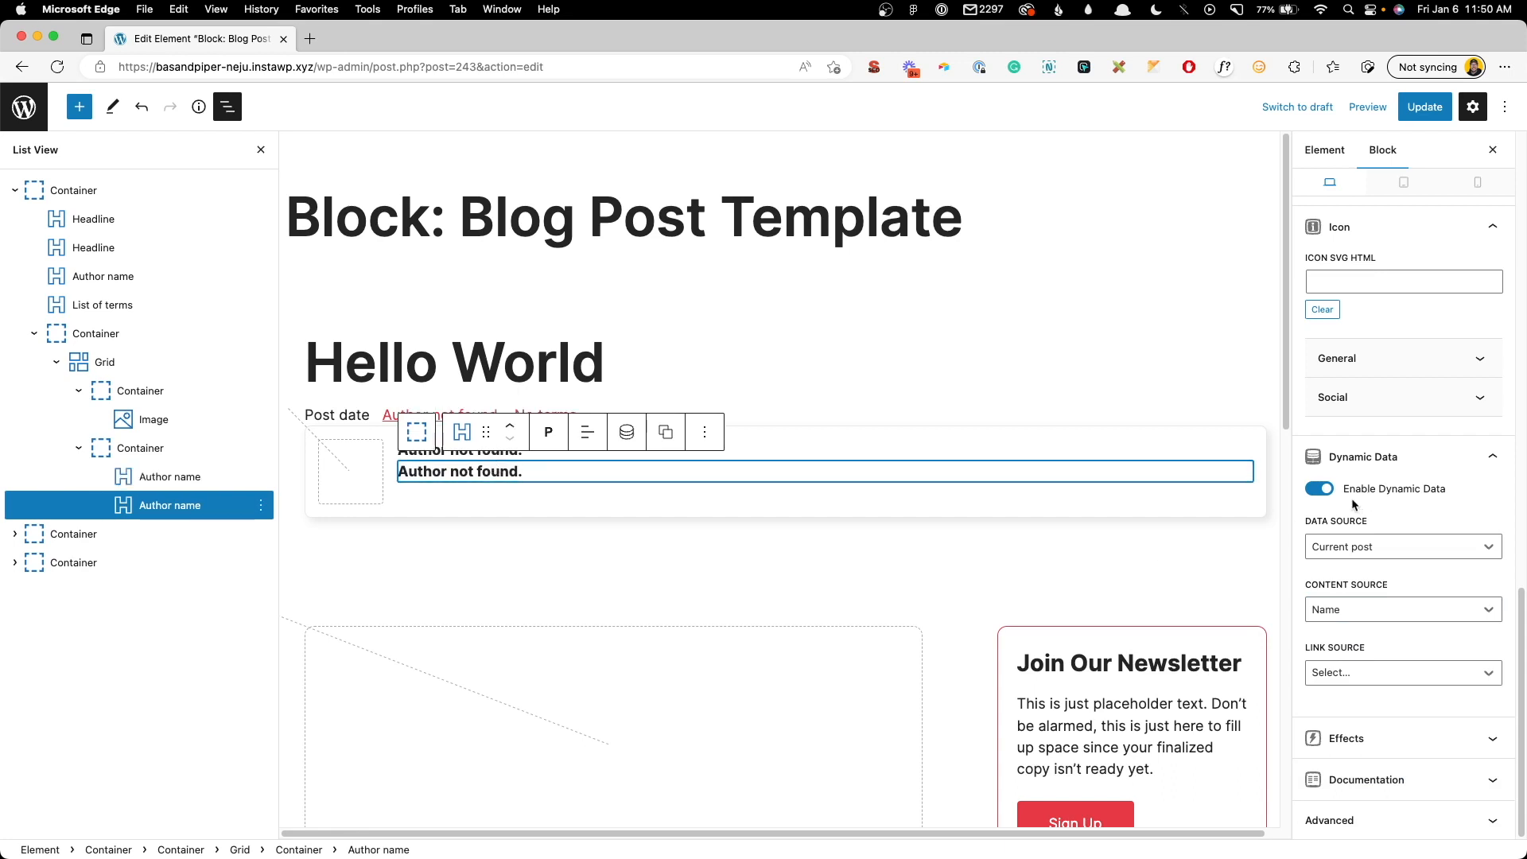
- Set the second author line's content source to Author meta using the author_bio field
click(1364, 613)
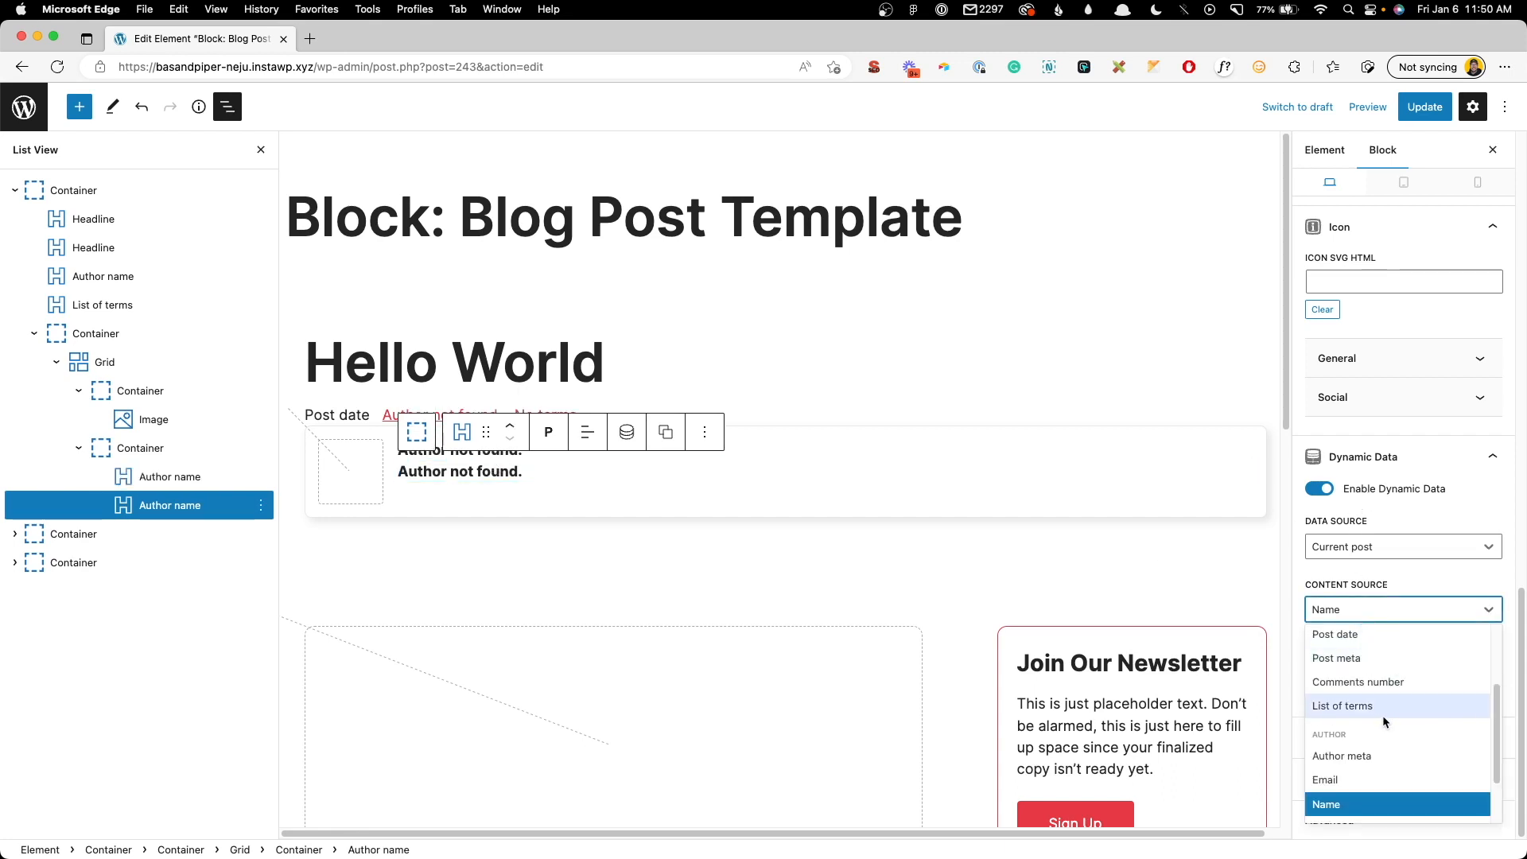
scroll(1368, 750, down, 1)
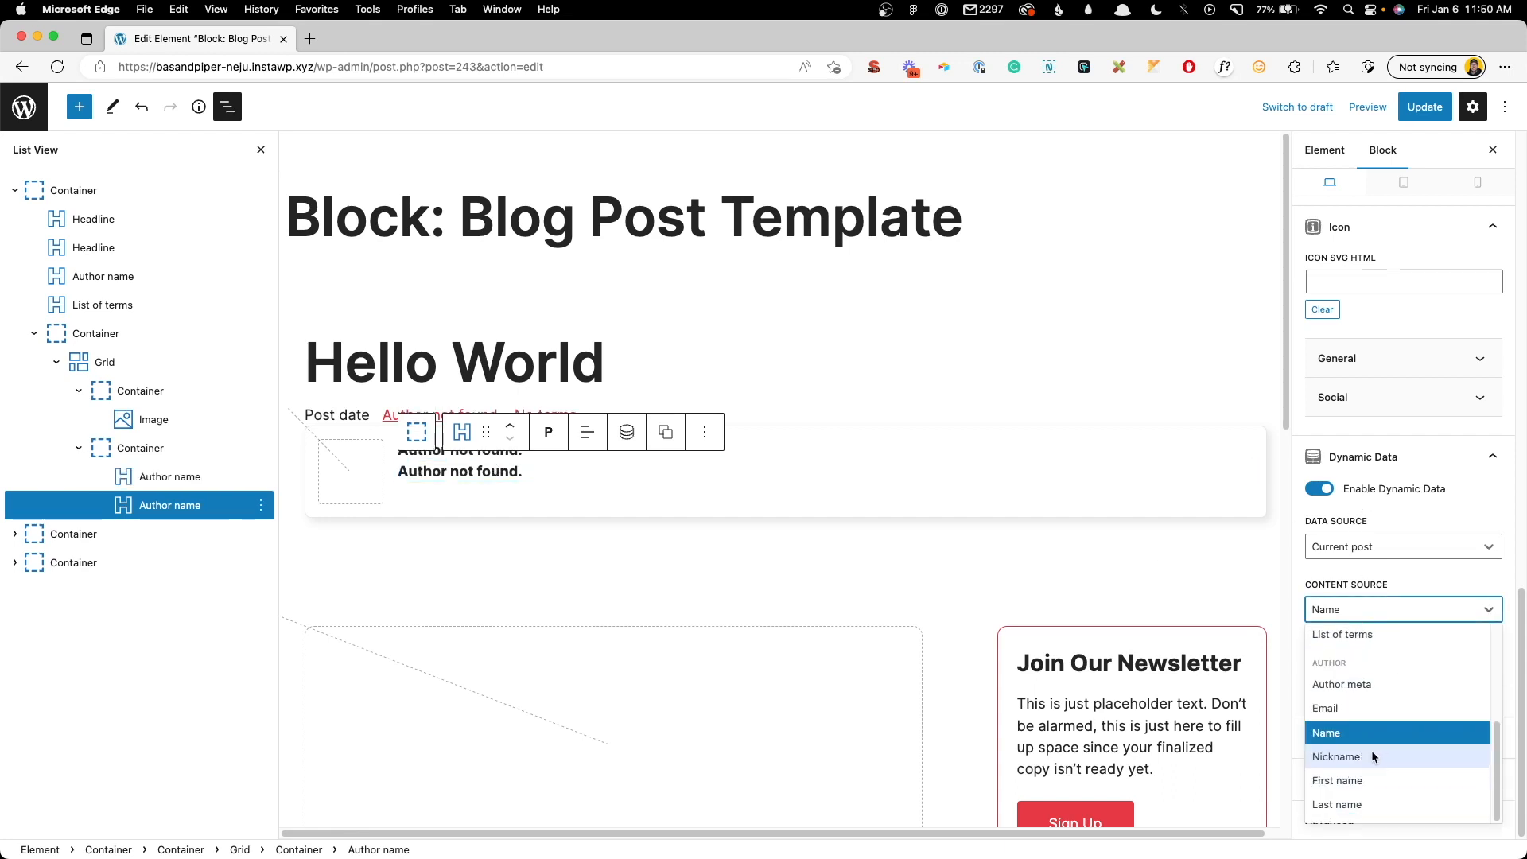
click(1365, 689)
click(1359, 675)
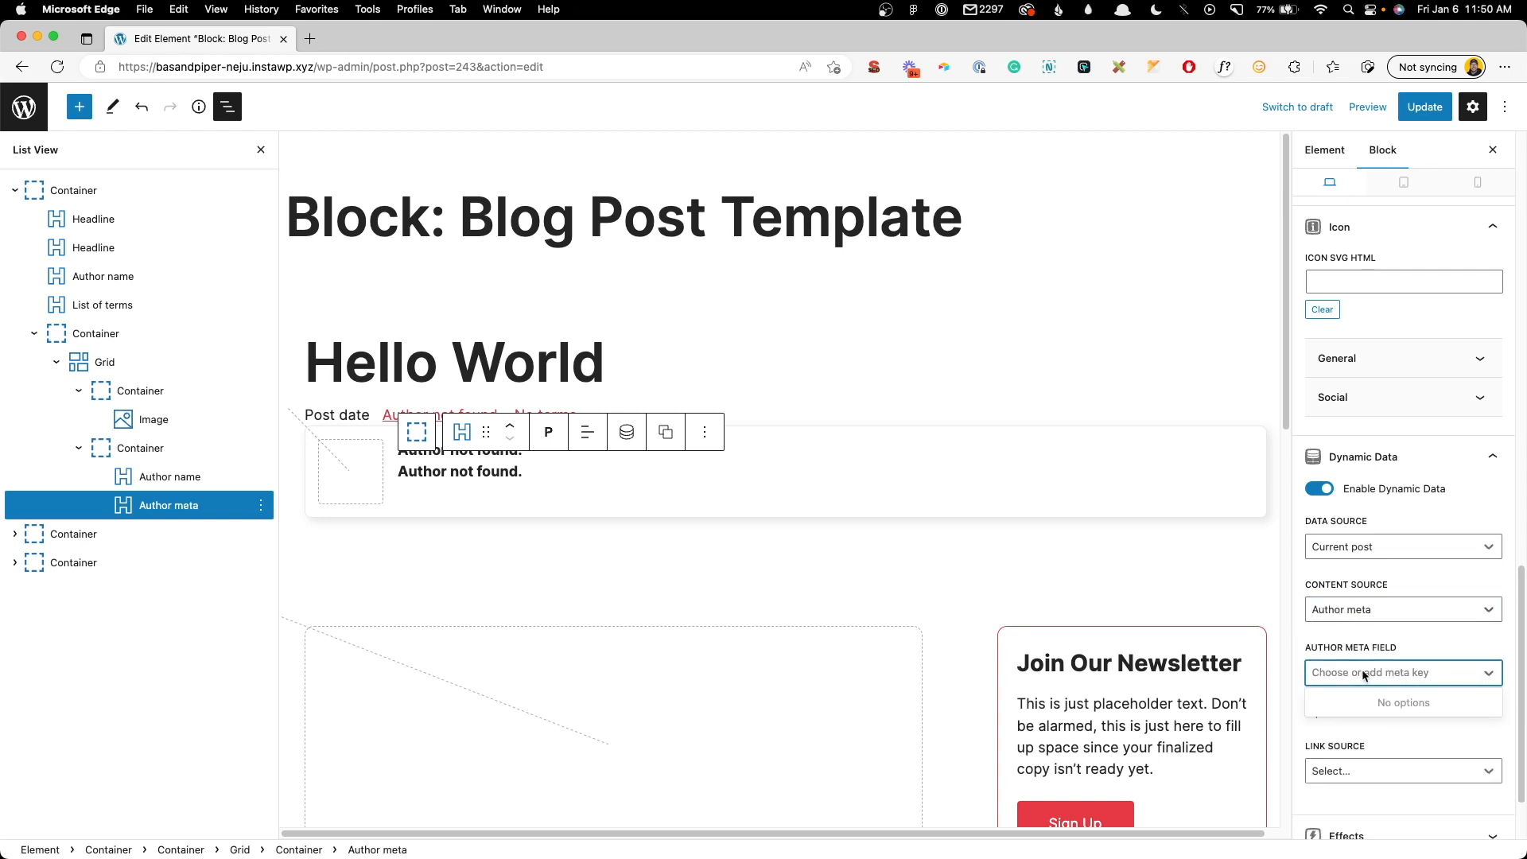
text(author_bio)
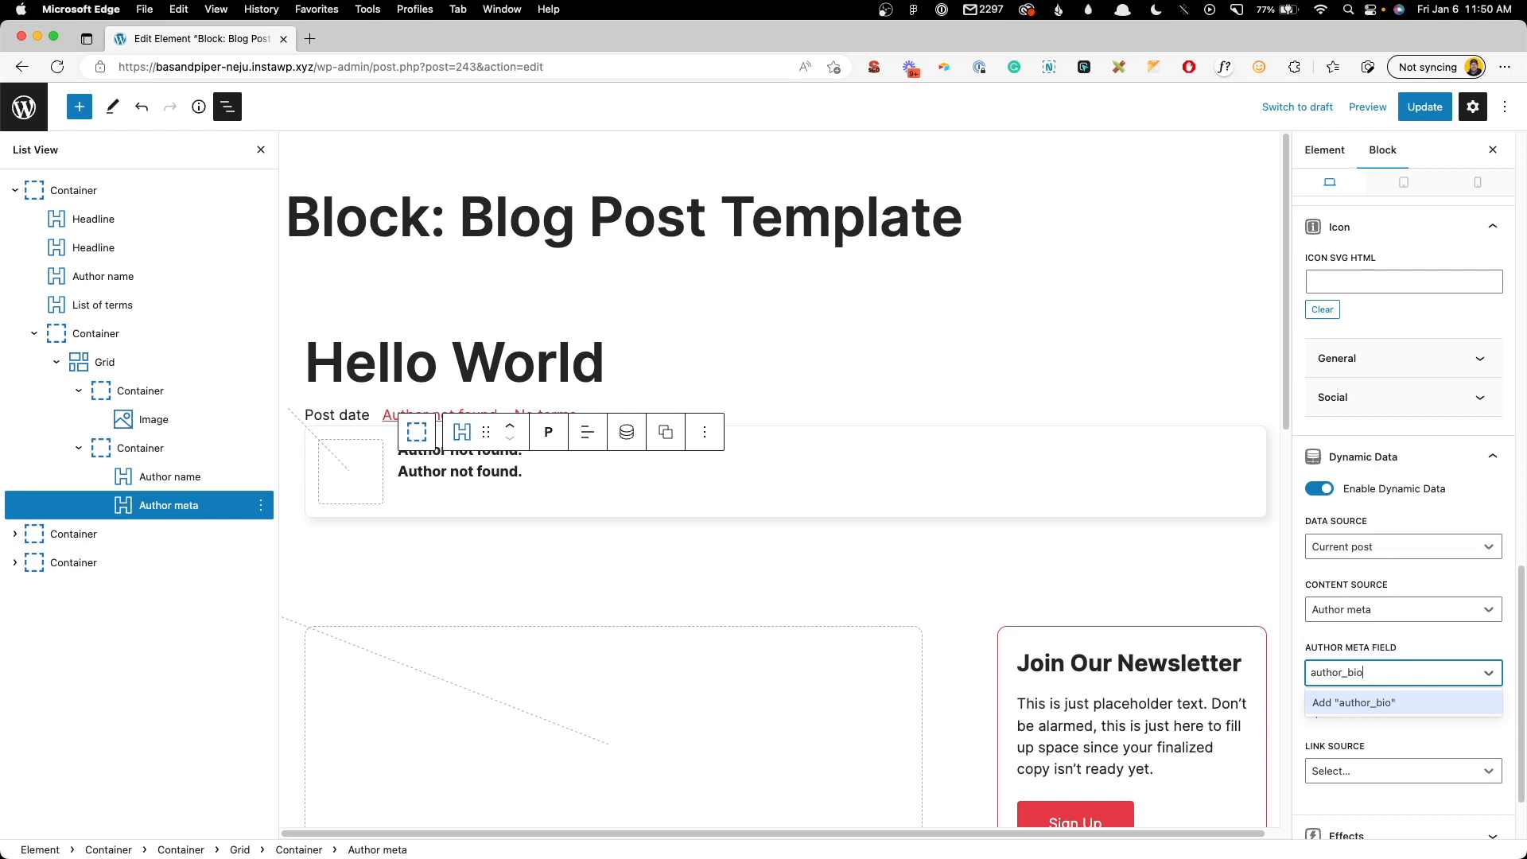
key(Return)
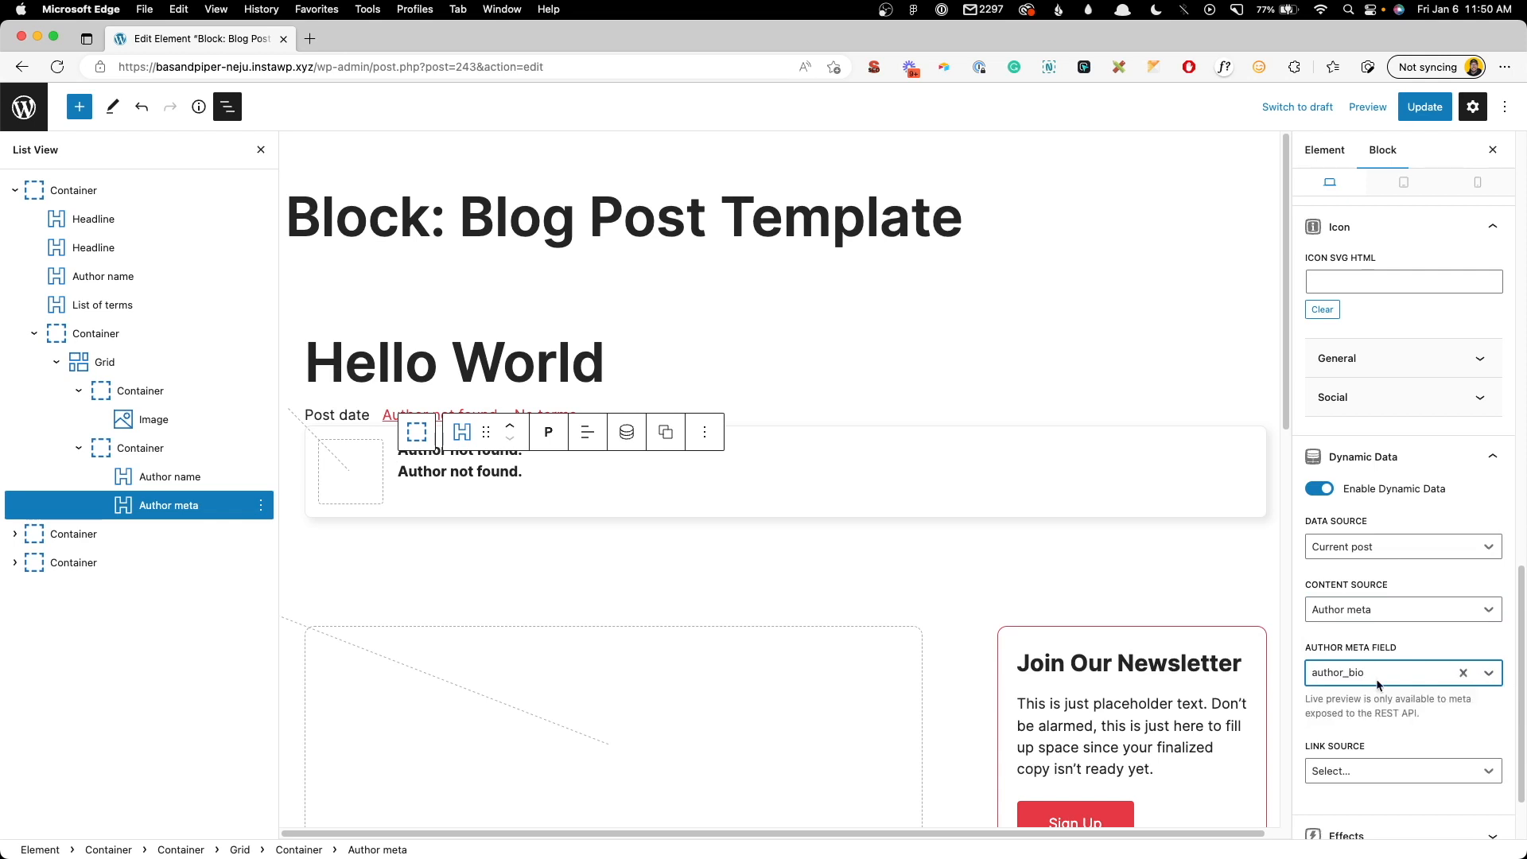
- Give the bio line Normal font weight and font size 15
scroll(1352, 557, up, 15)
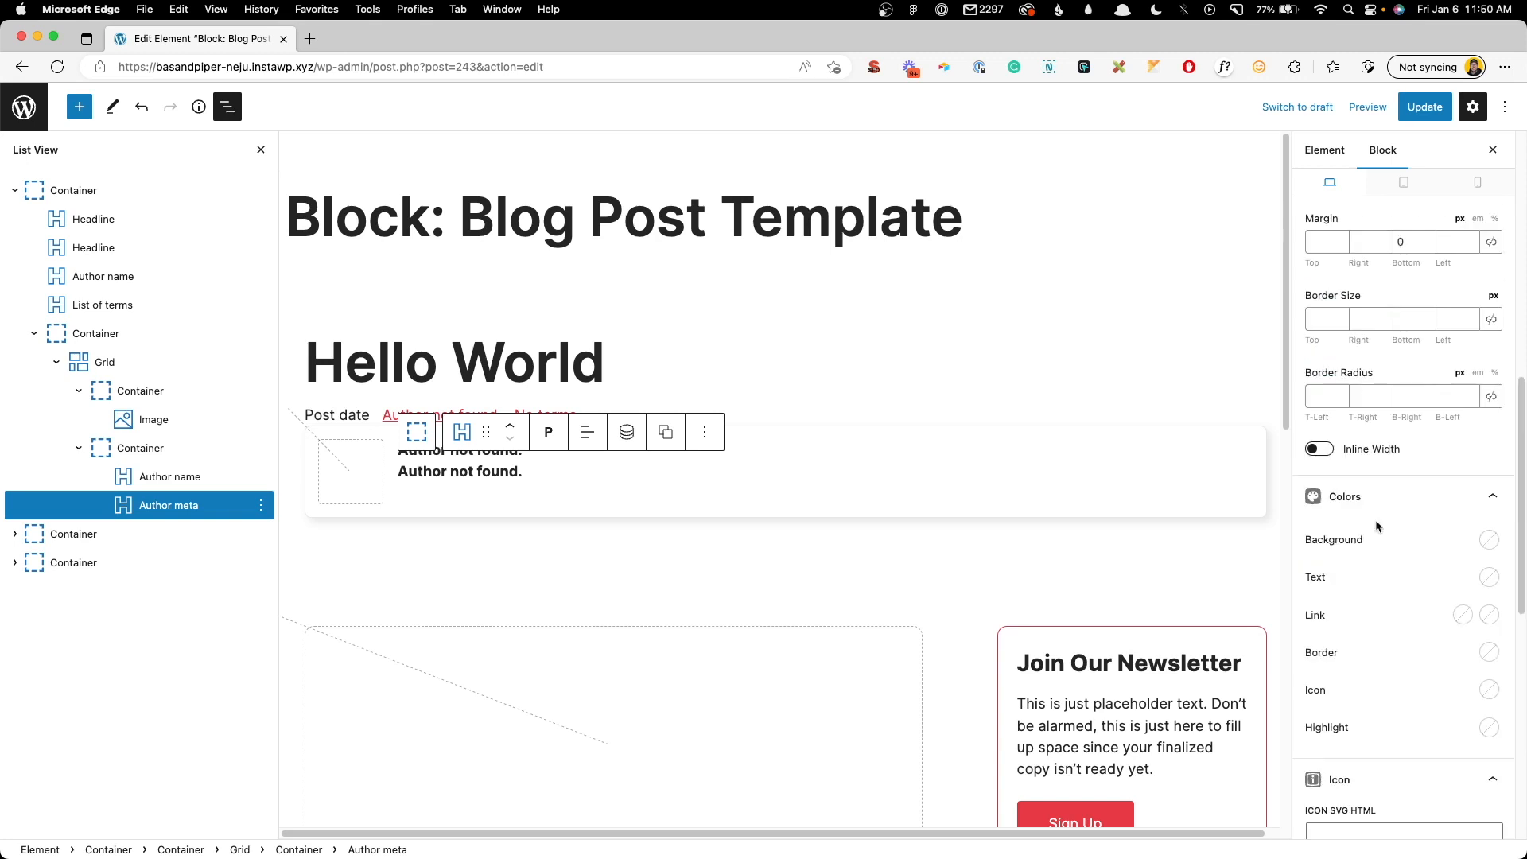
click(1335, 467)
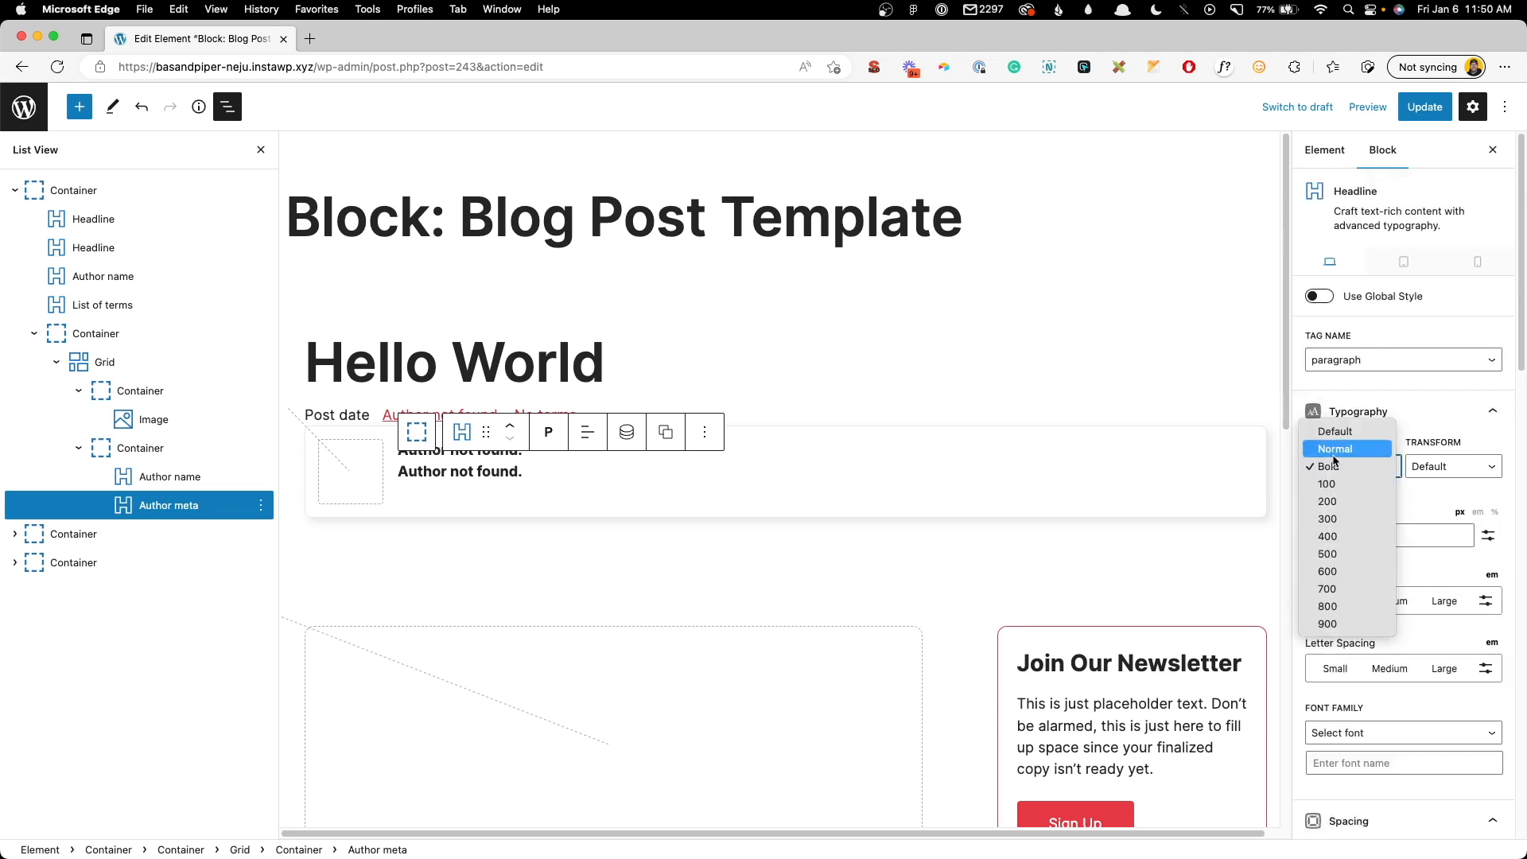
click(1335, 450)
click(1343, 532)
text(1)
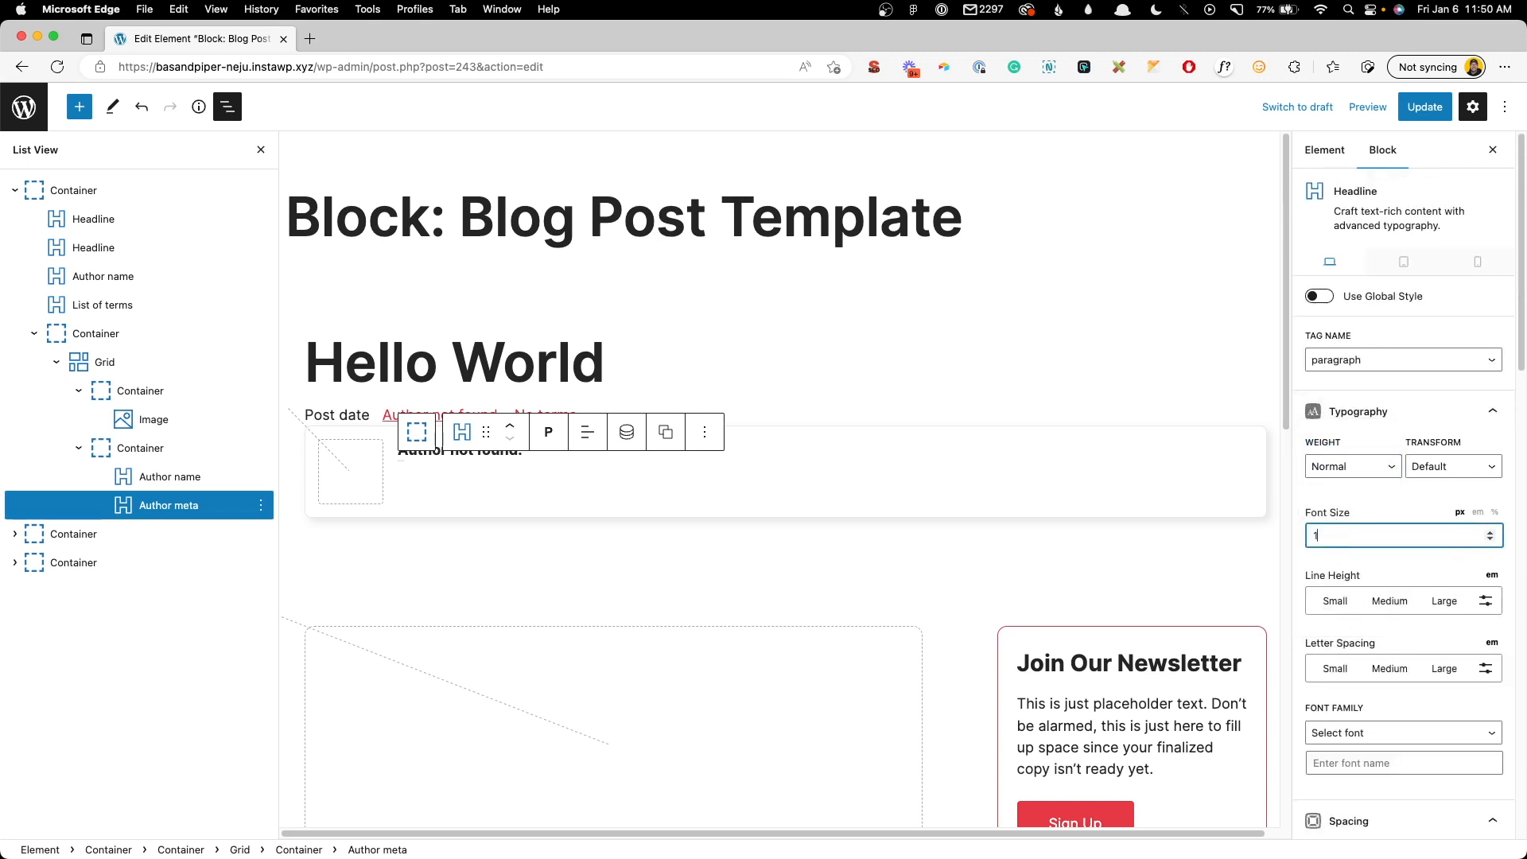
text(5)
scroll(1429, 590, down, 1)
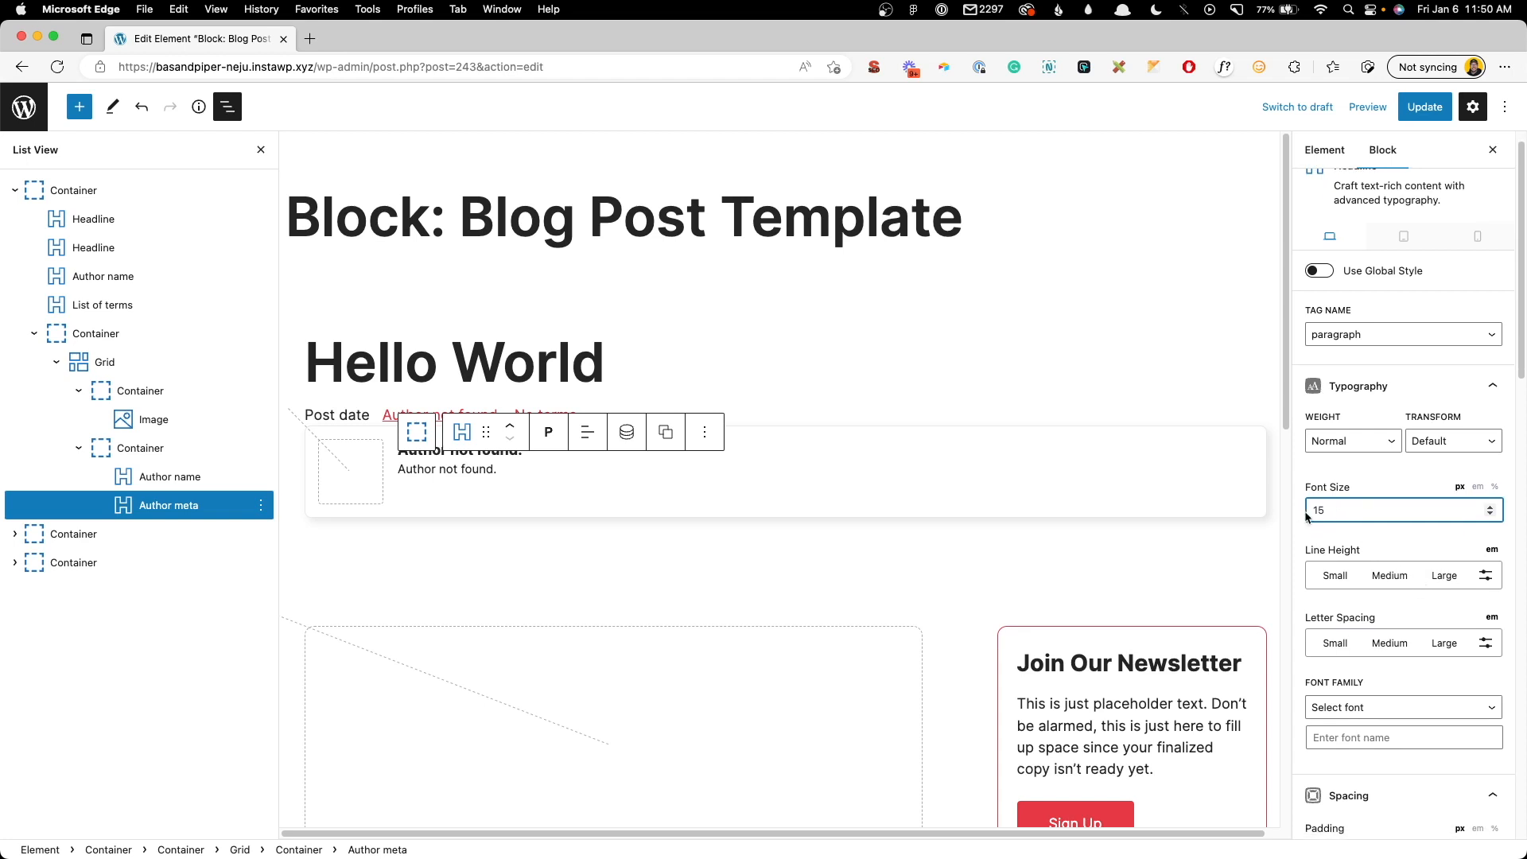
- Add a Buttons block under the author lines in the container, with a 24 px top margin
click(412, 480)
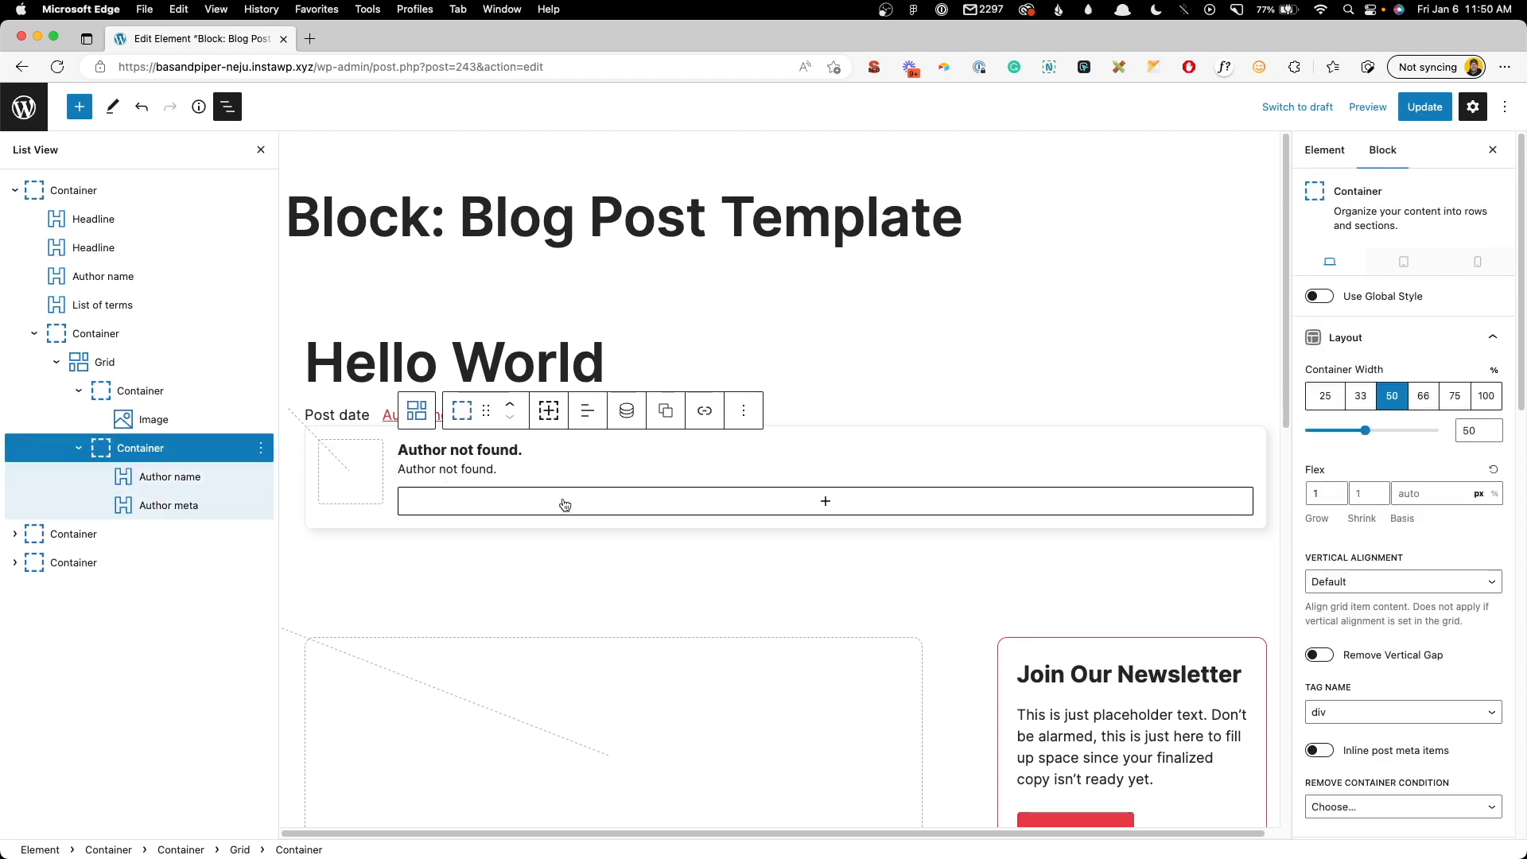
click(565, 503)
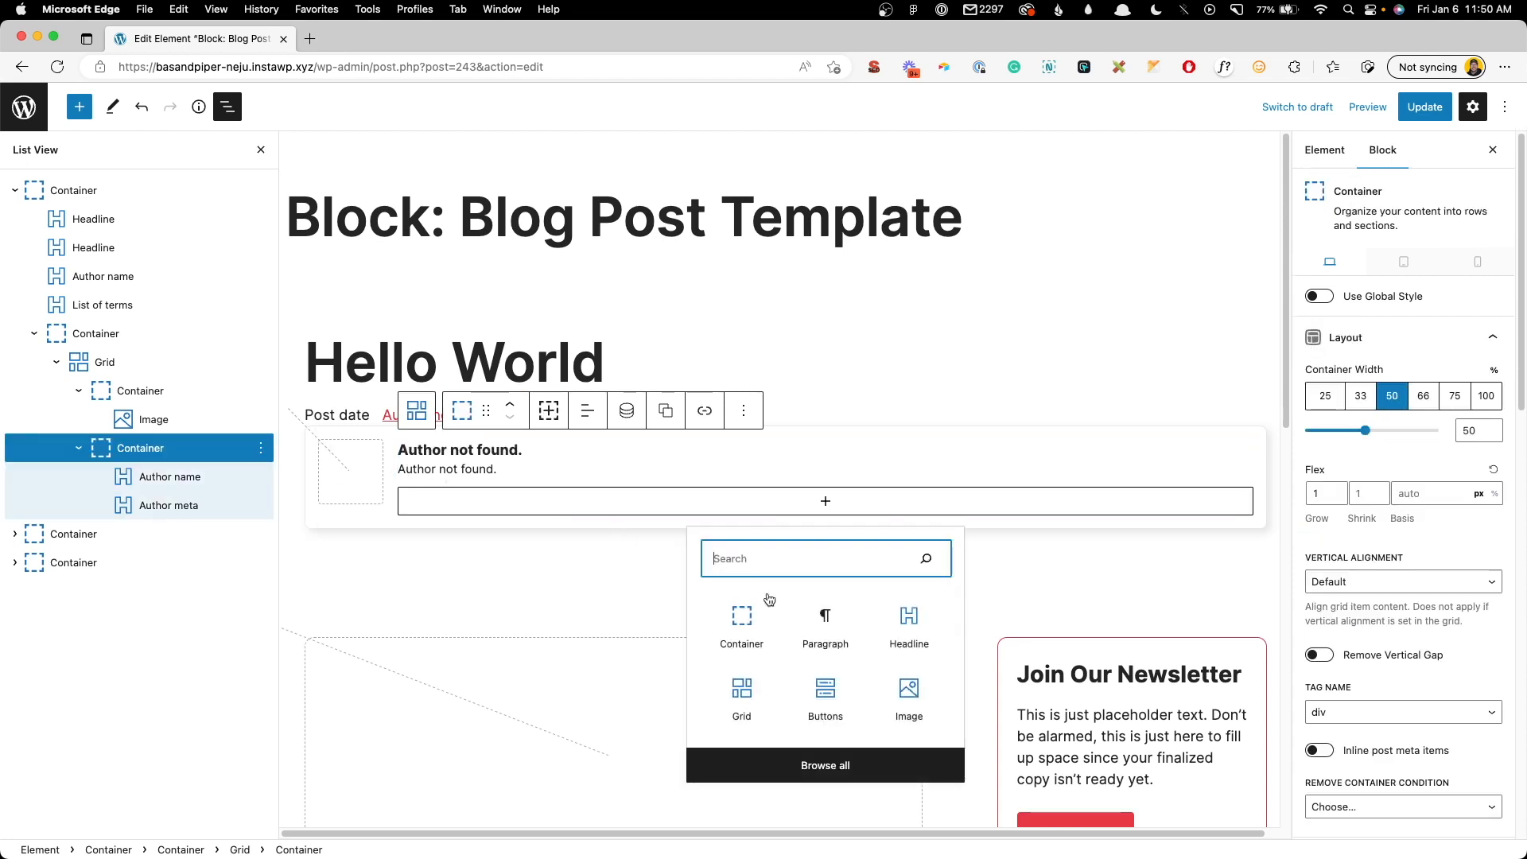
click(799, 694)
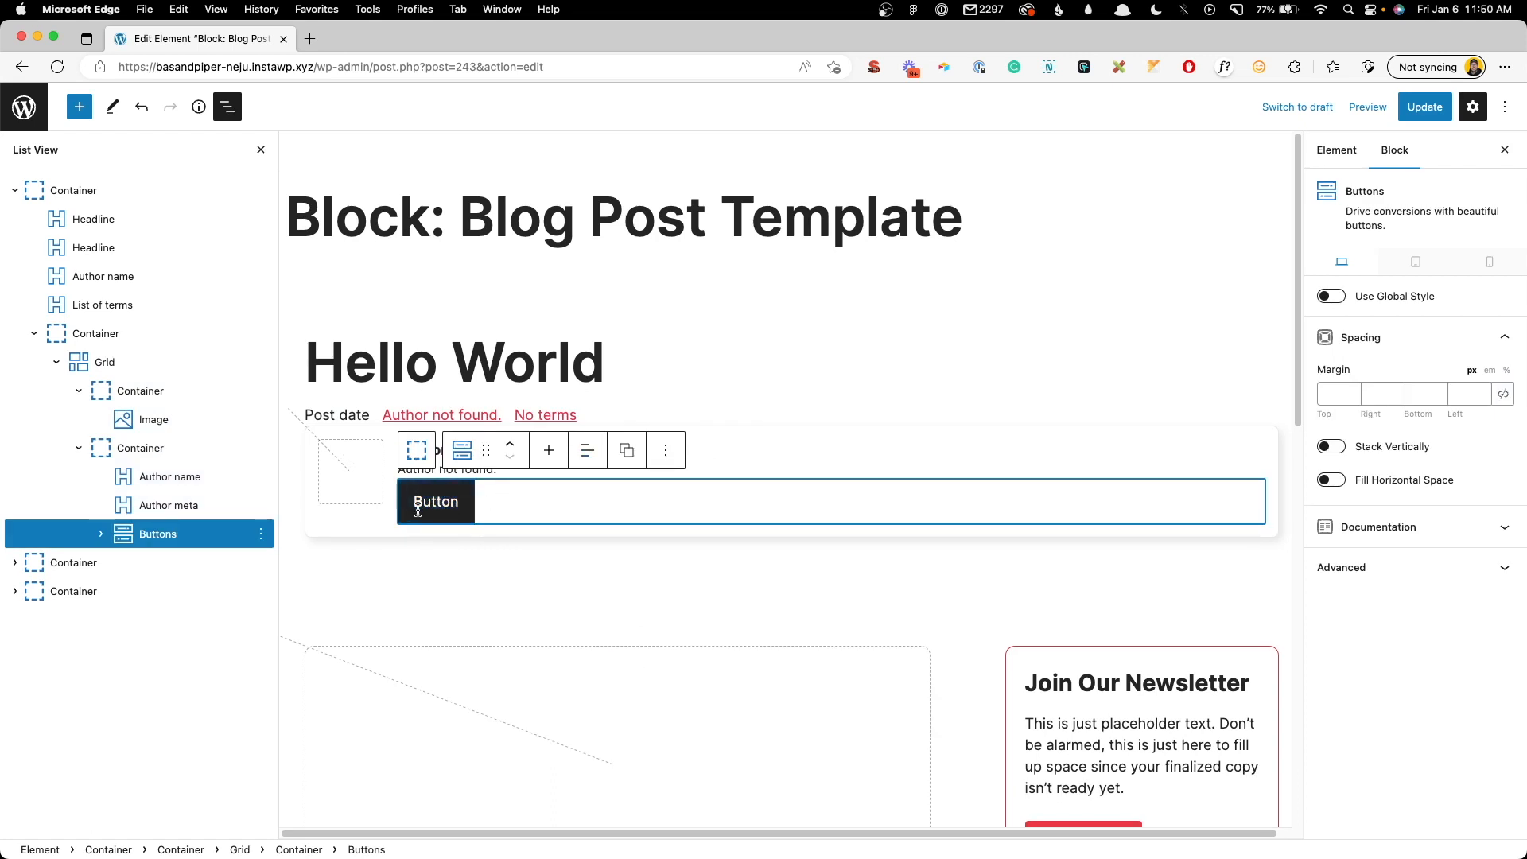
click(1338, 393)
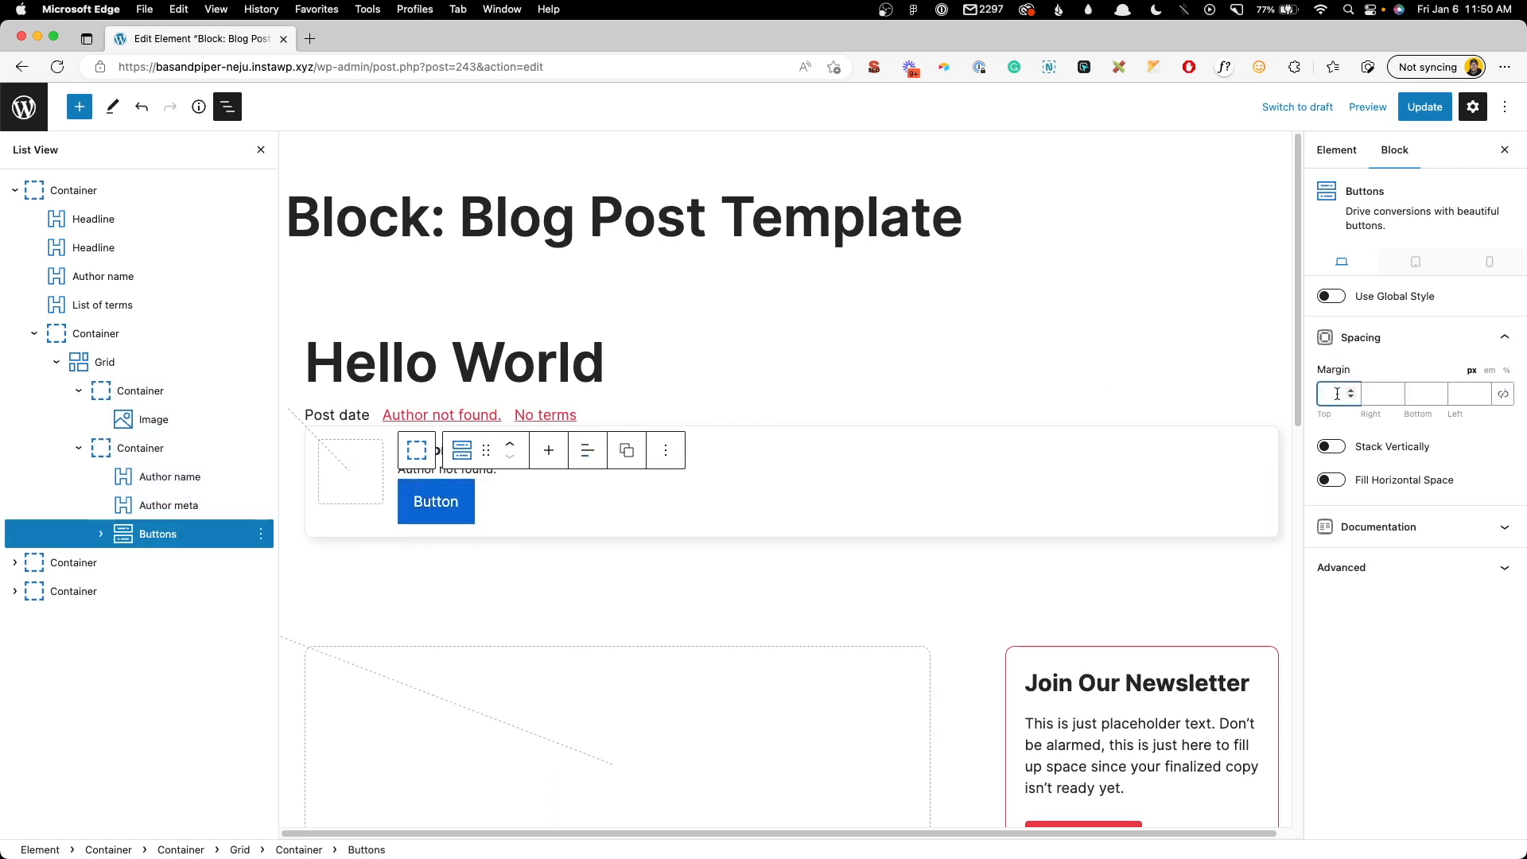
text(24)
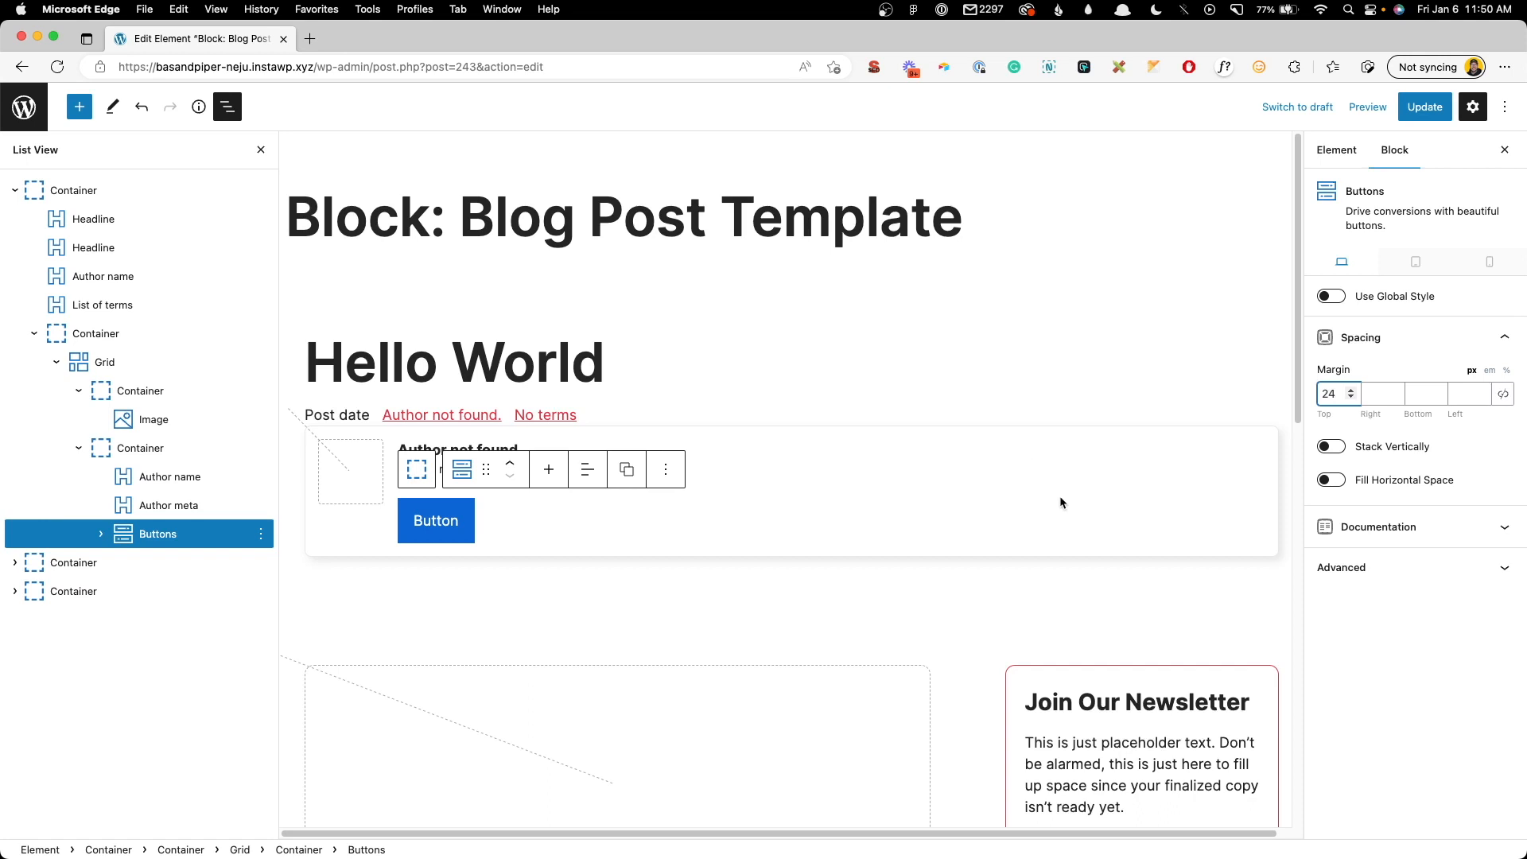
click(415, 520)
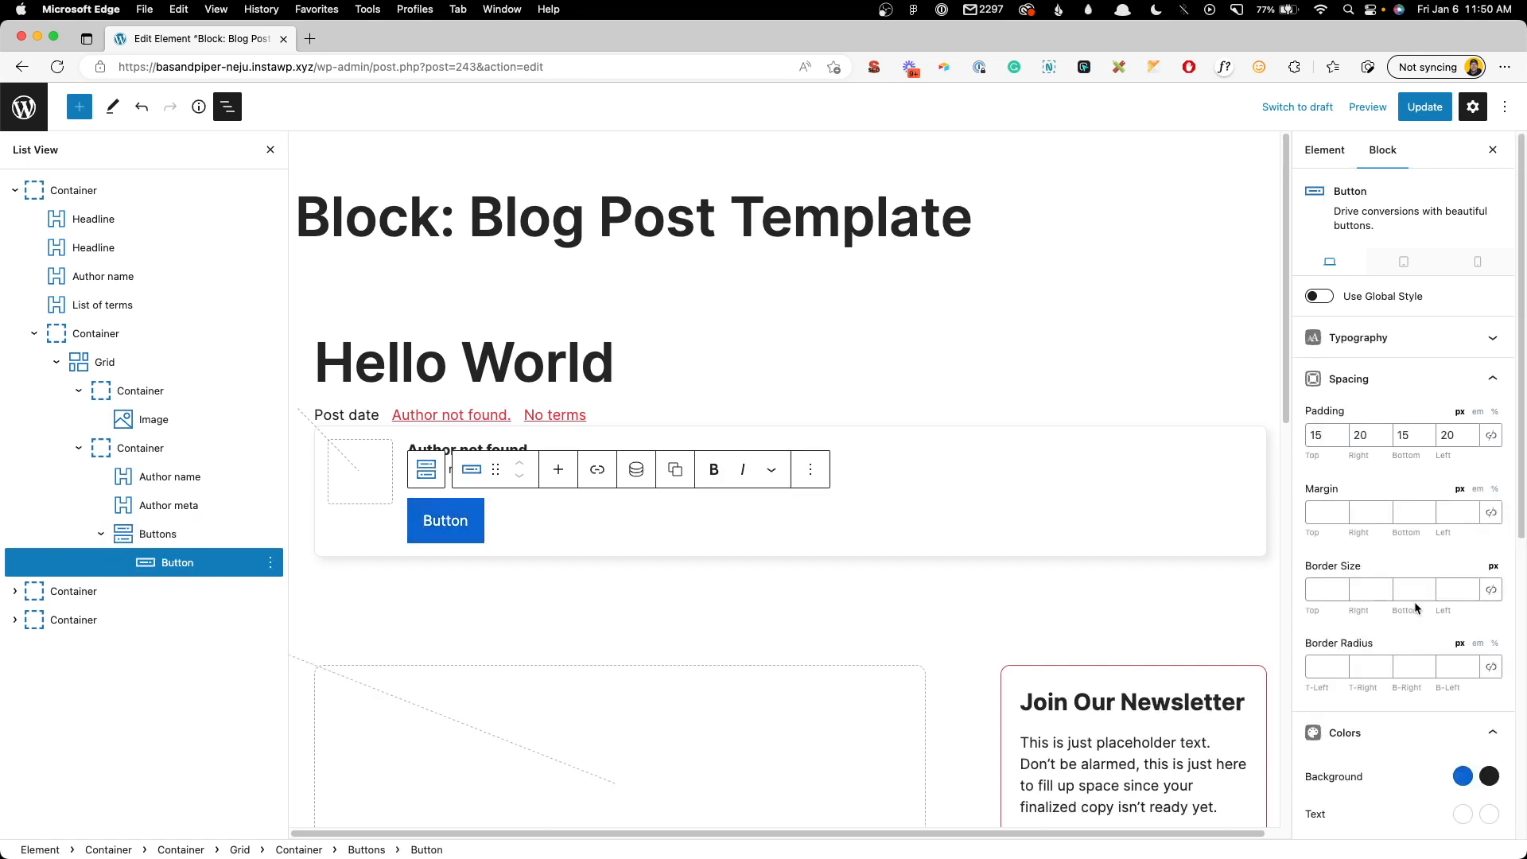
- Color the button with a light grey background, dark #222222 text and a red hover background
scroll(1415, 608, down, 3)
click(1462, 645)
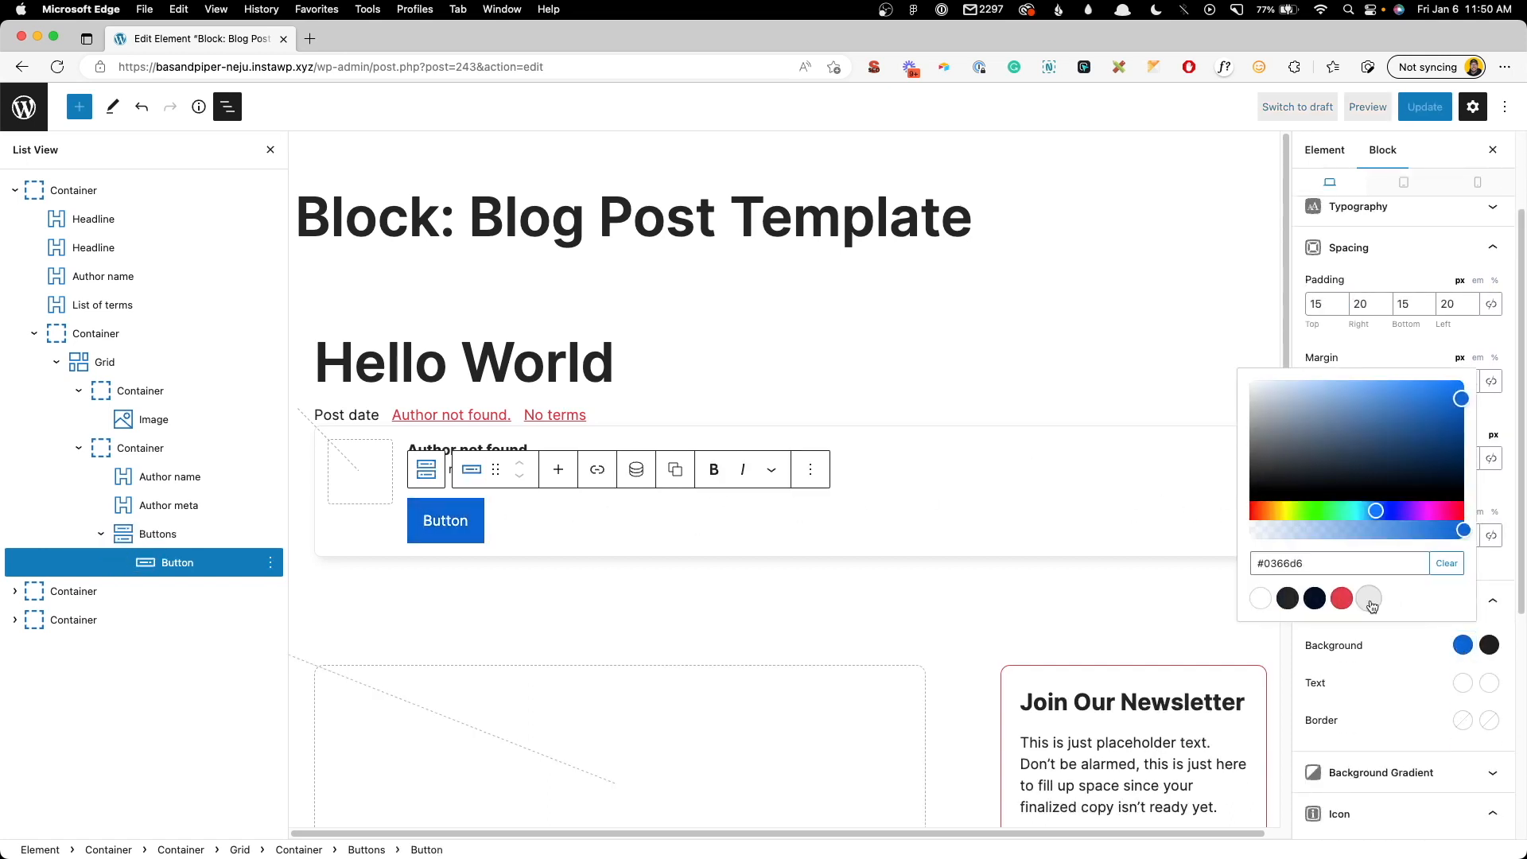
click(1368, 600)
click(1462, 682)
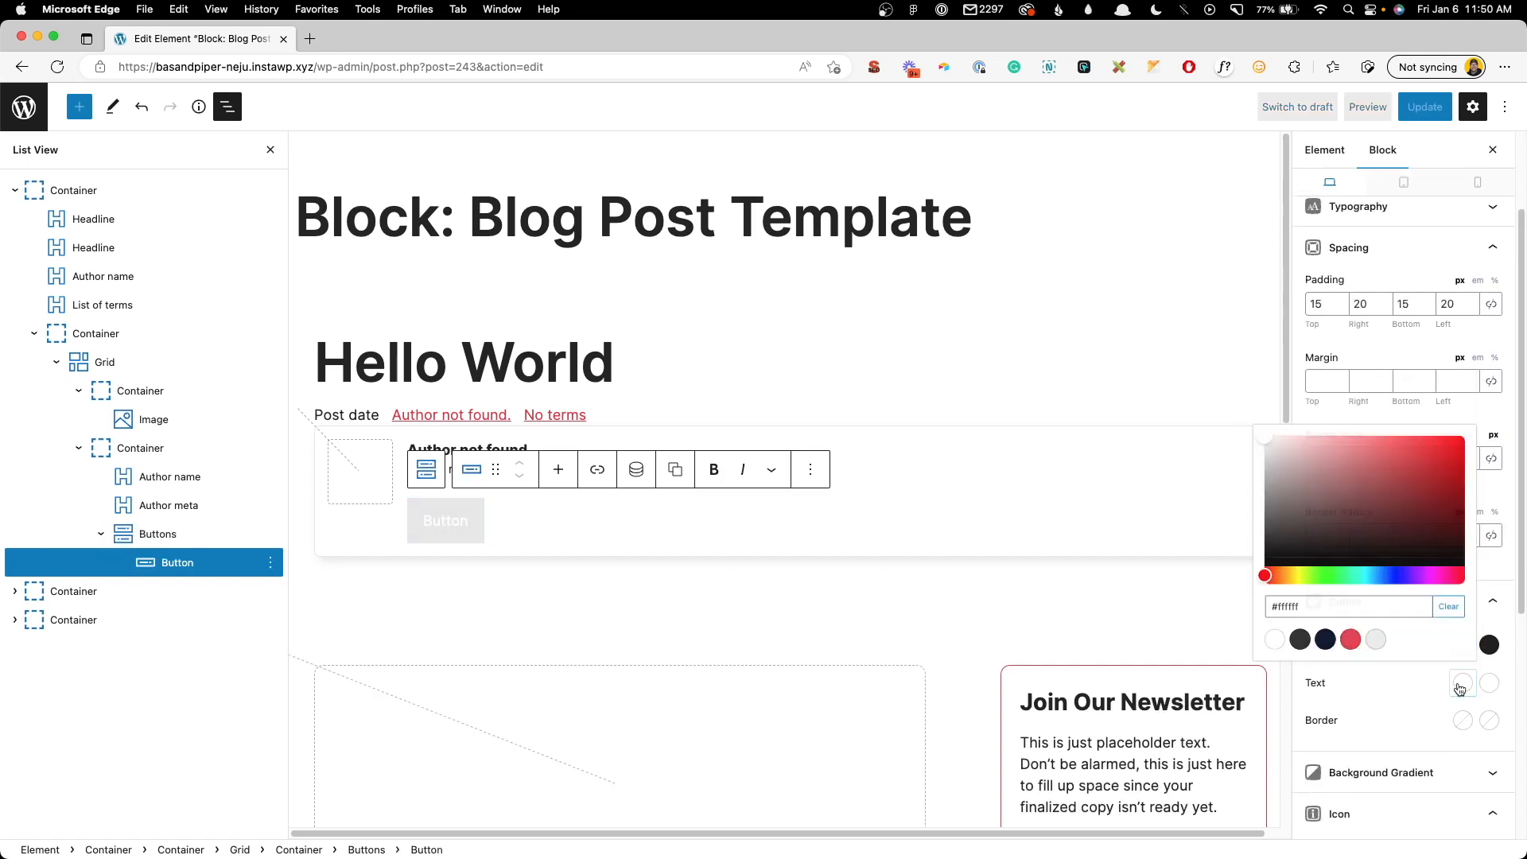
click(1286, 637)
click(1405, 690)
click(1489, 645)
click(1366, 601)
click(1366, 692)
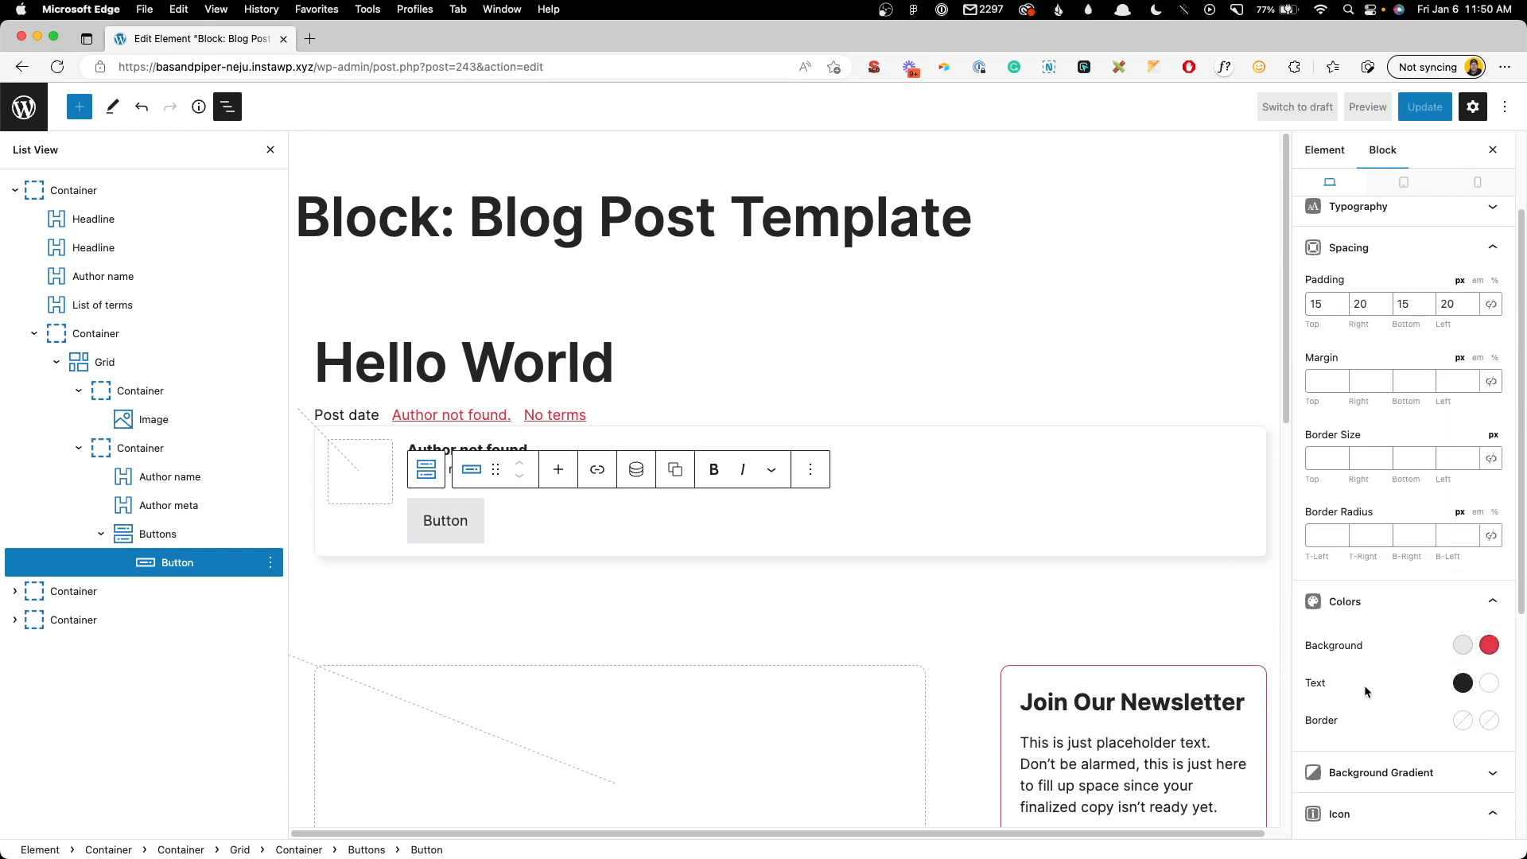
scroll(1368, 653, down, 5)
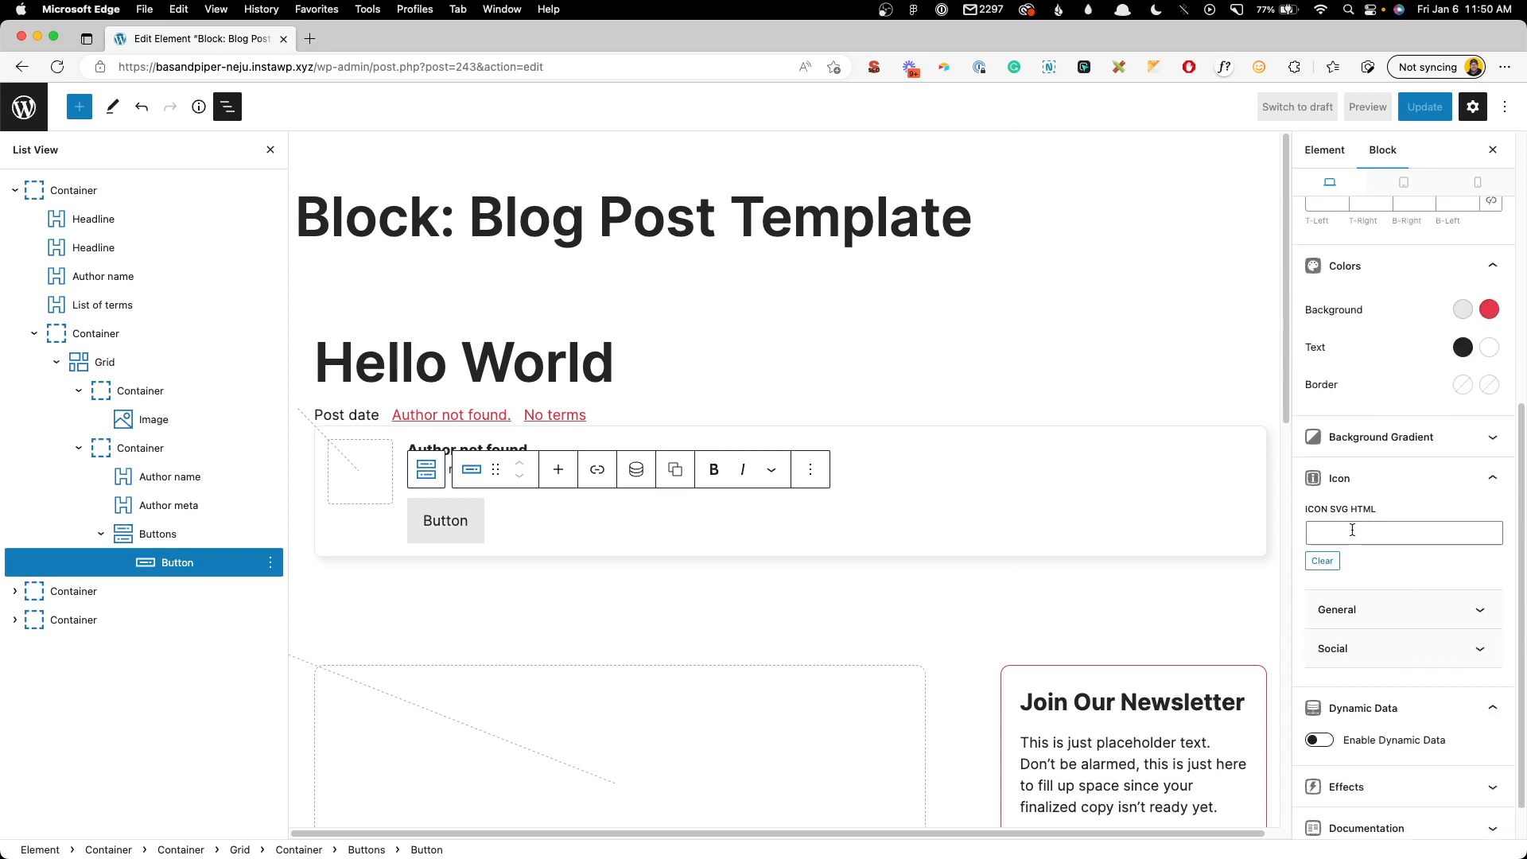
- Make the button an icon-only Facebook social icon at size 0.7
click(1369, 652)
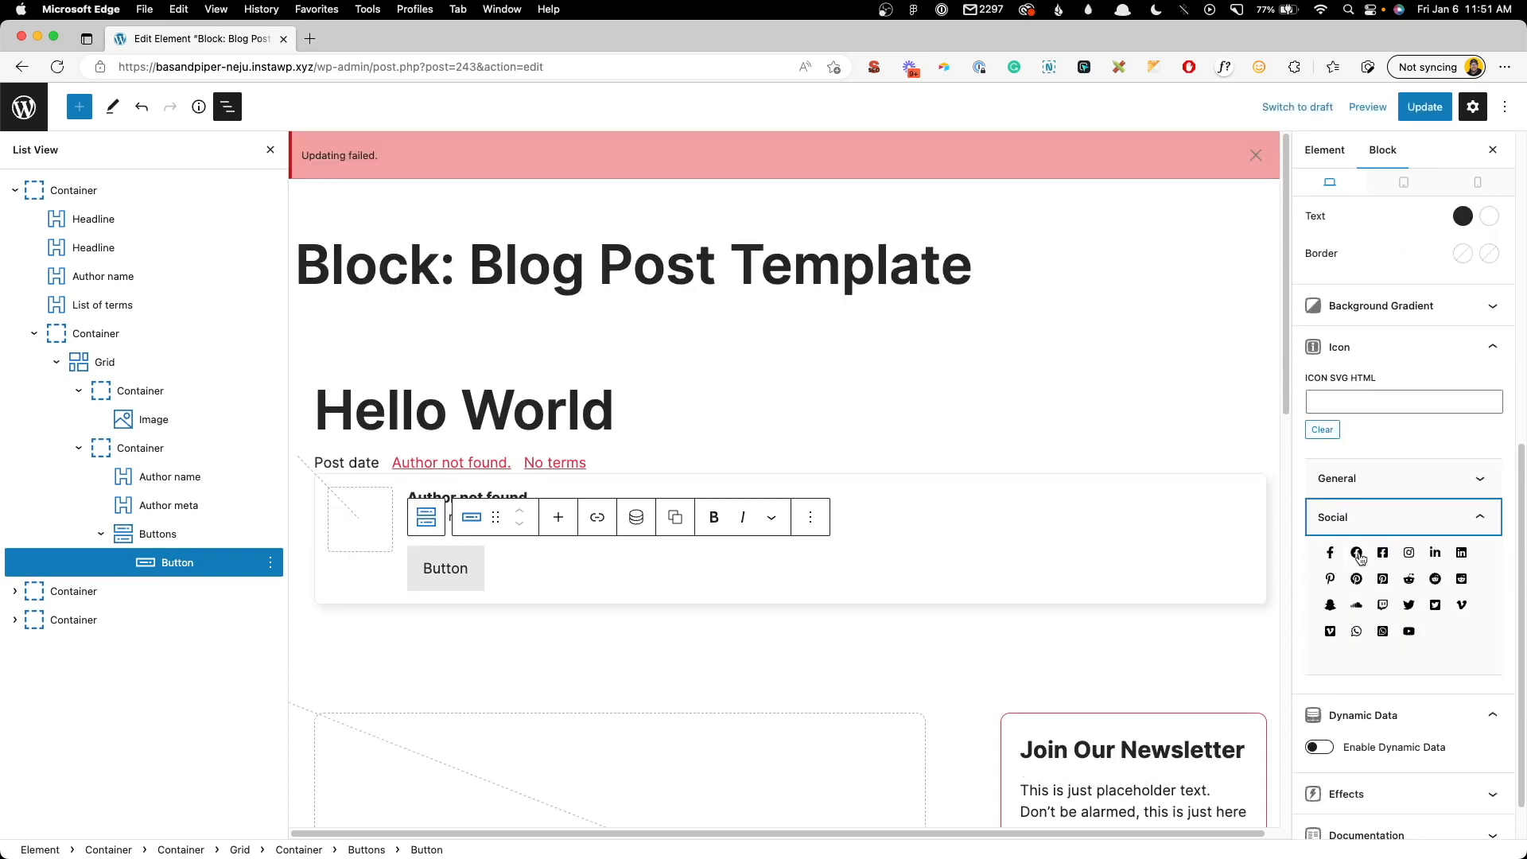
click(1331, 555)
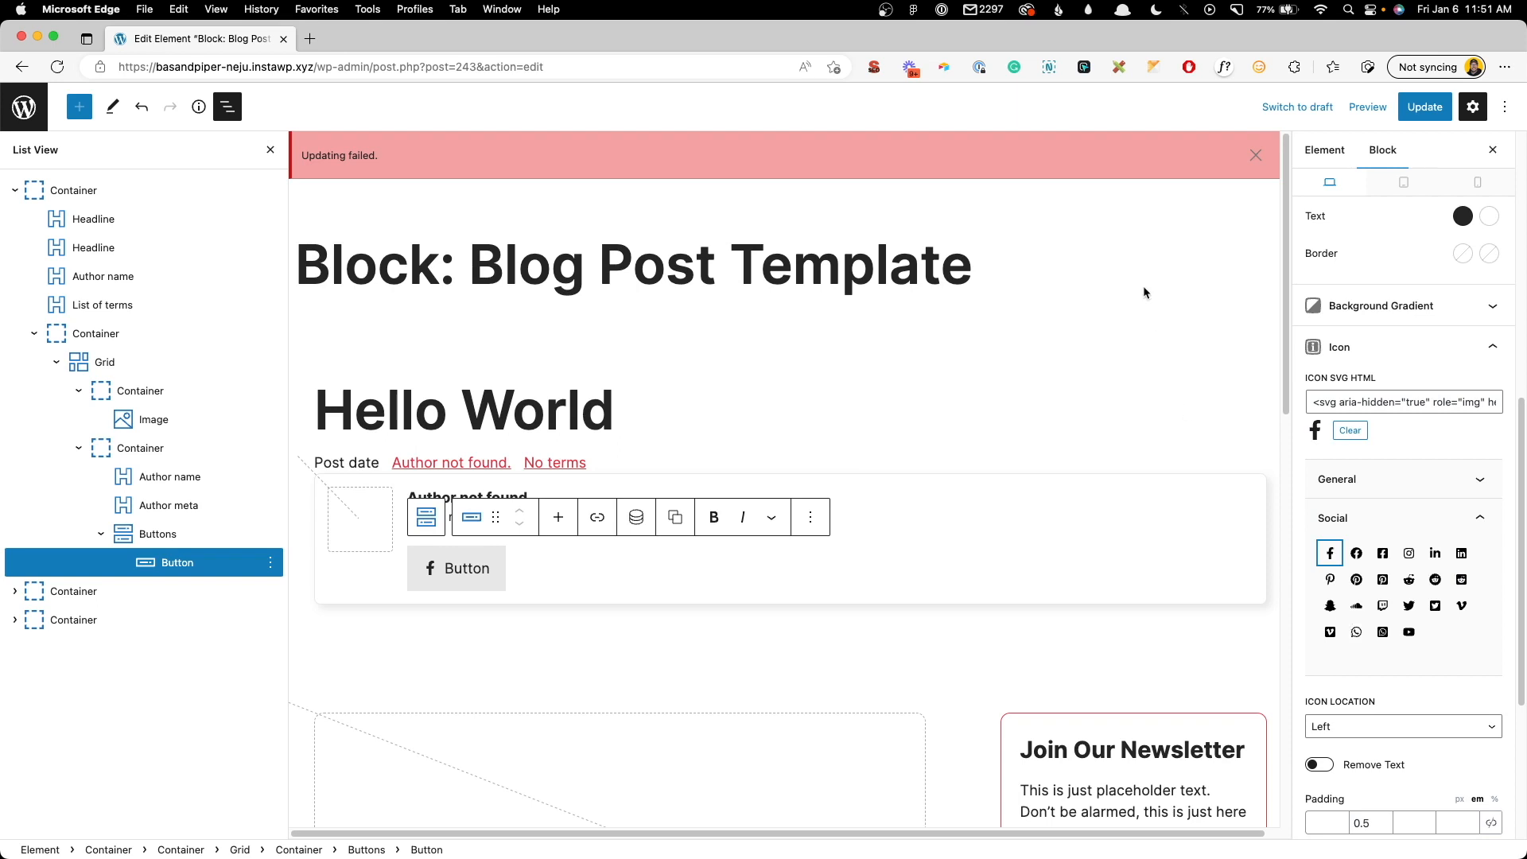
click(1255, 155)
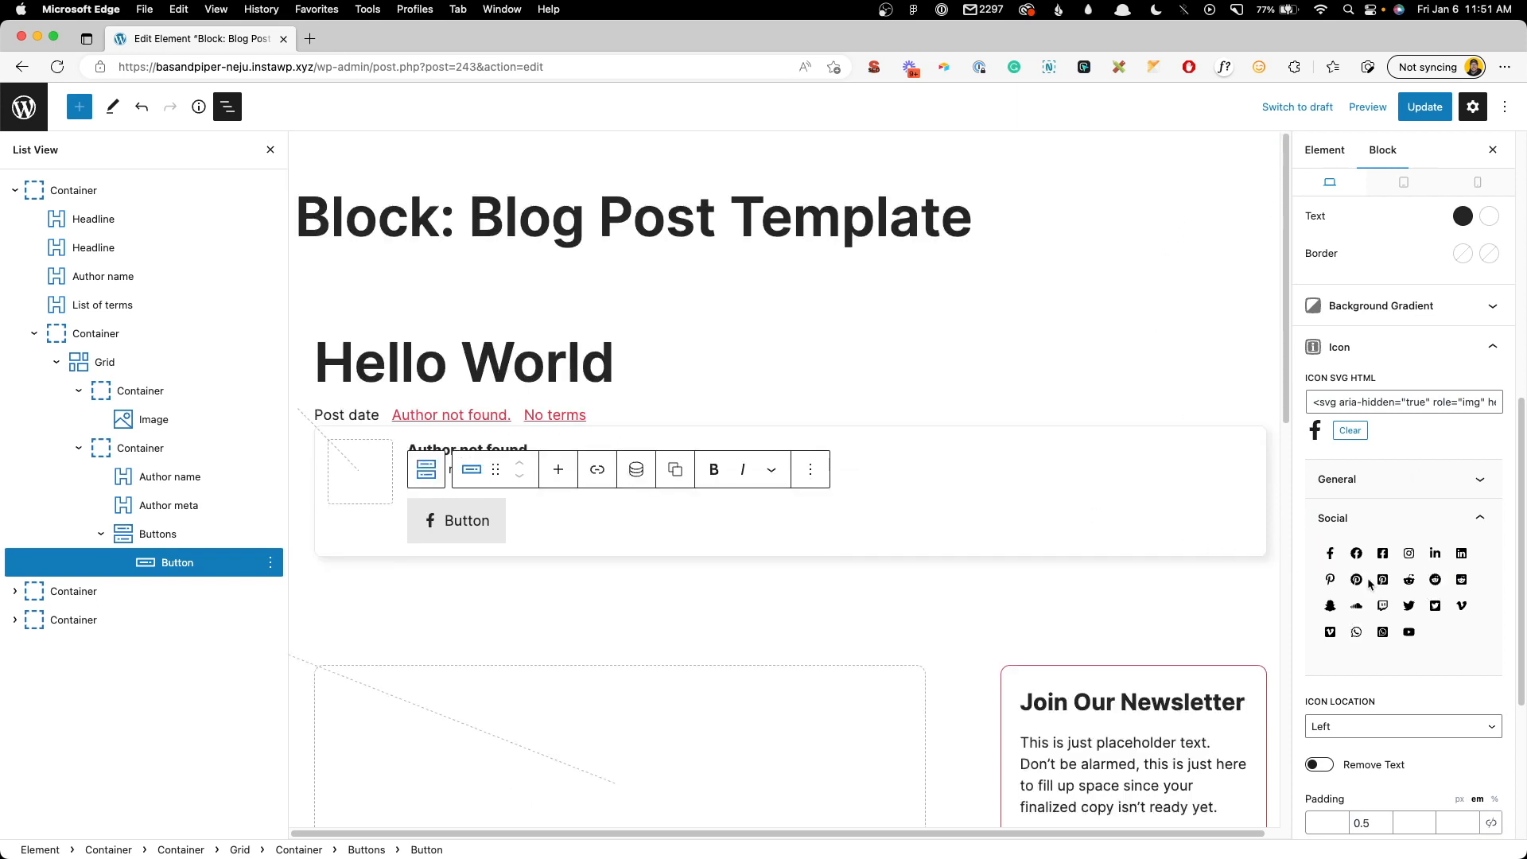
scroll(1368, 575, down, 4)
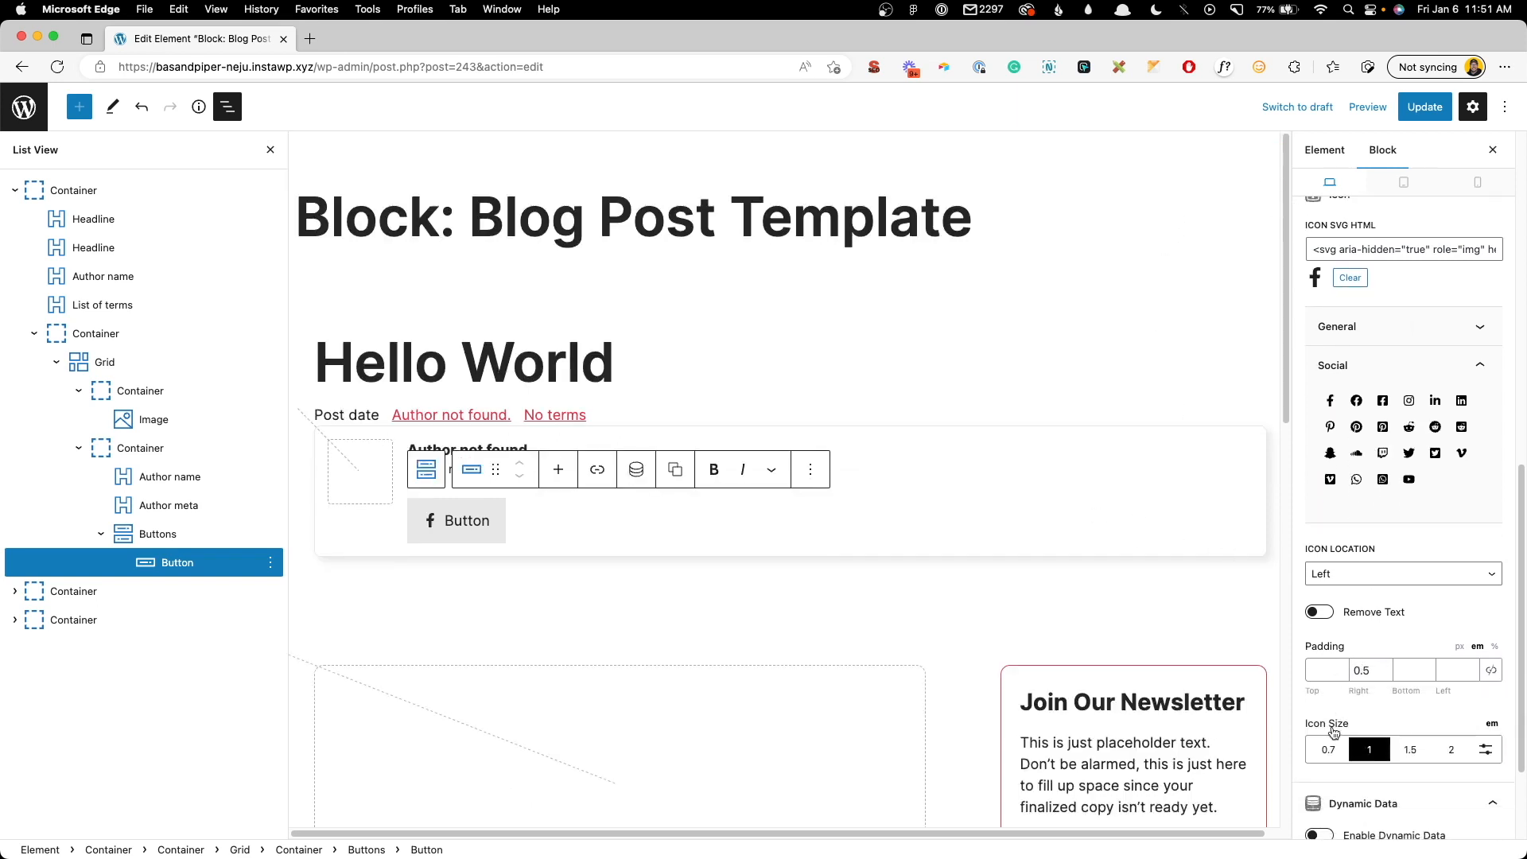
scroll(1334, 732, down, 1)
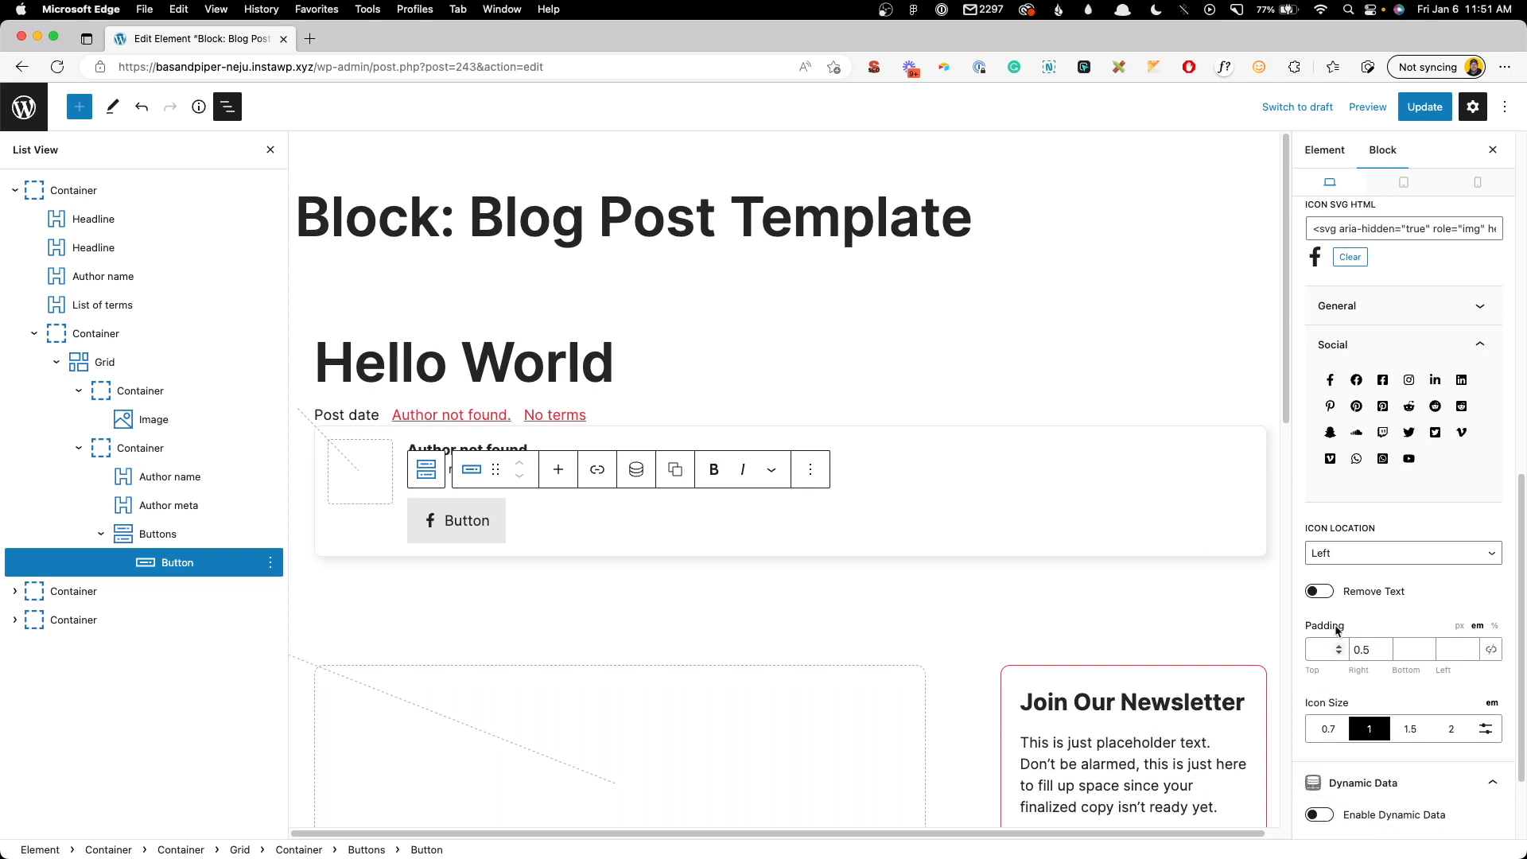
click(1319, 591)
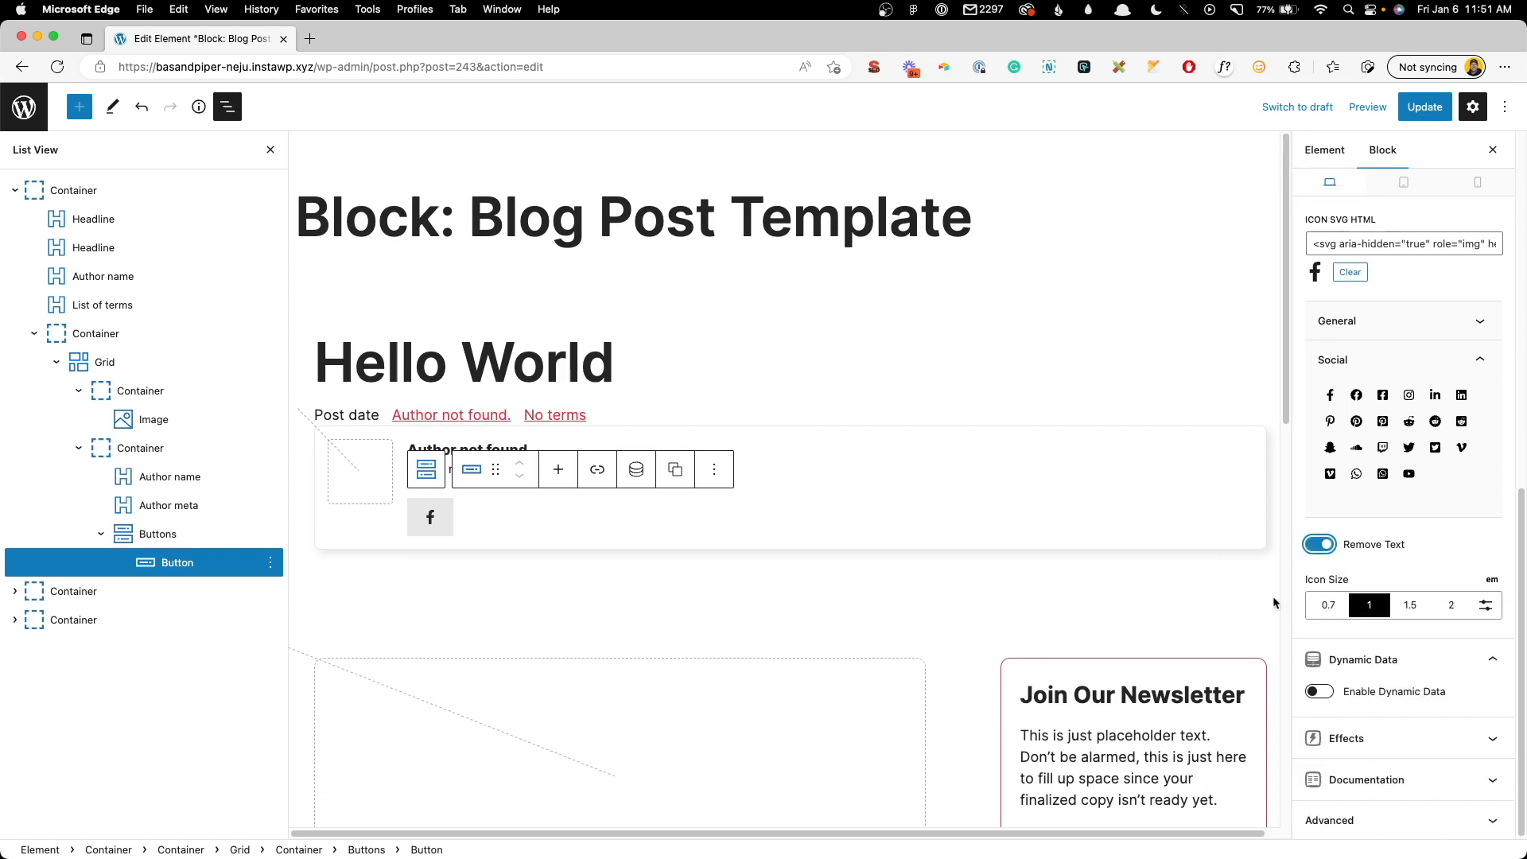
click(1328, 606)
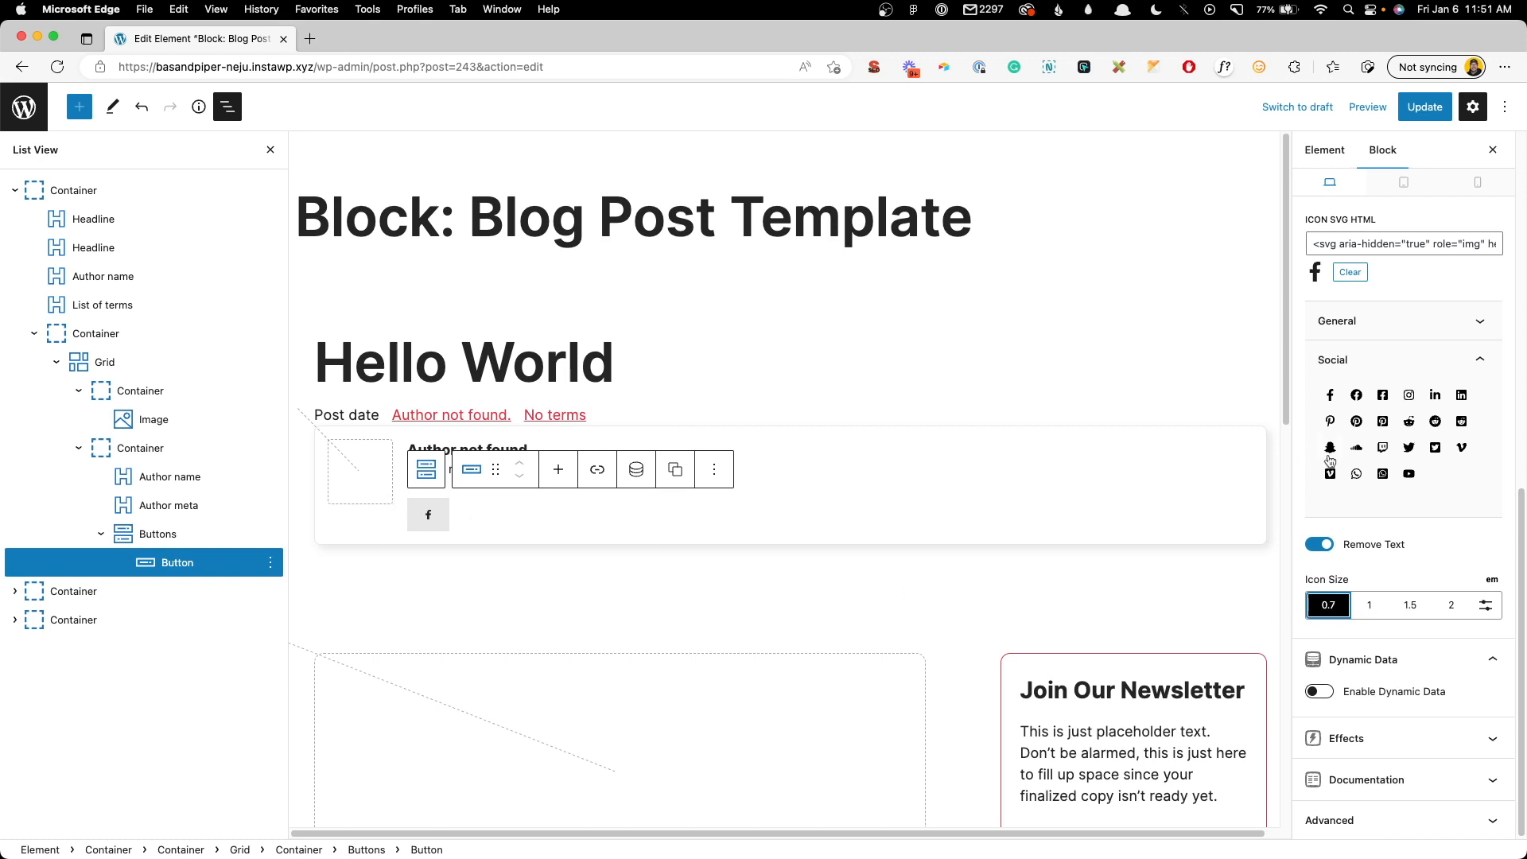
- Set the button's padding to 8 and its border radius to 4
scroll(1320, 445, up, 10)
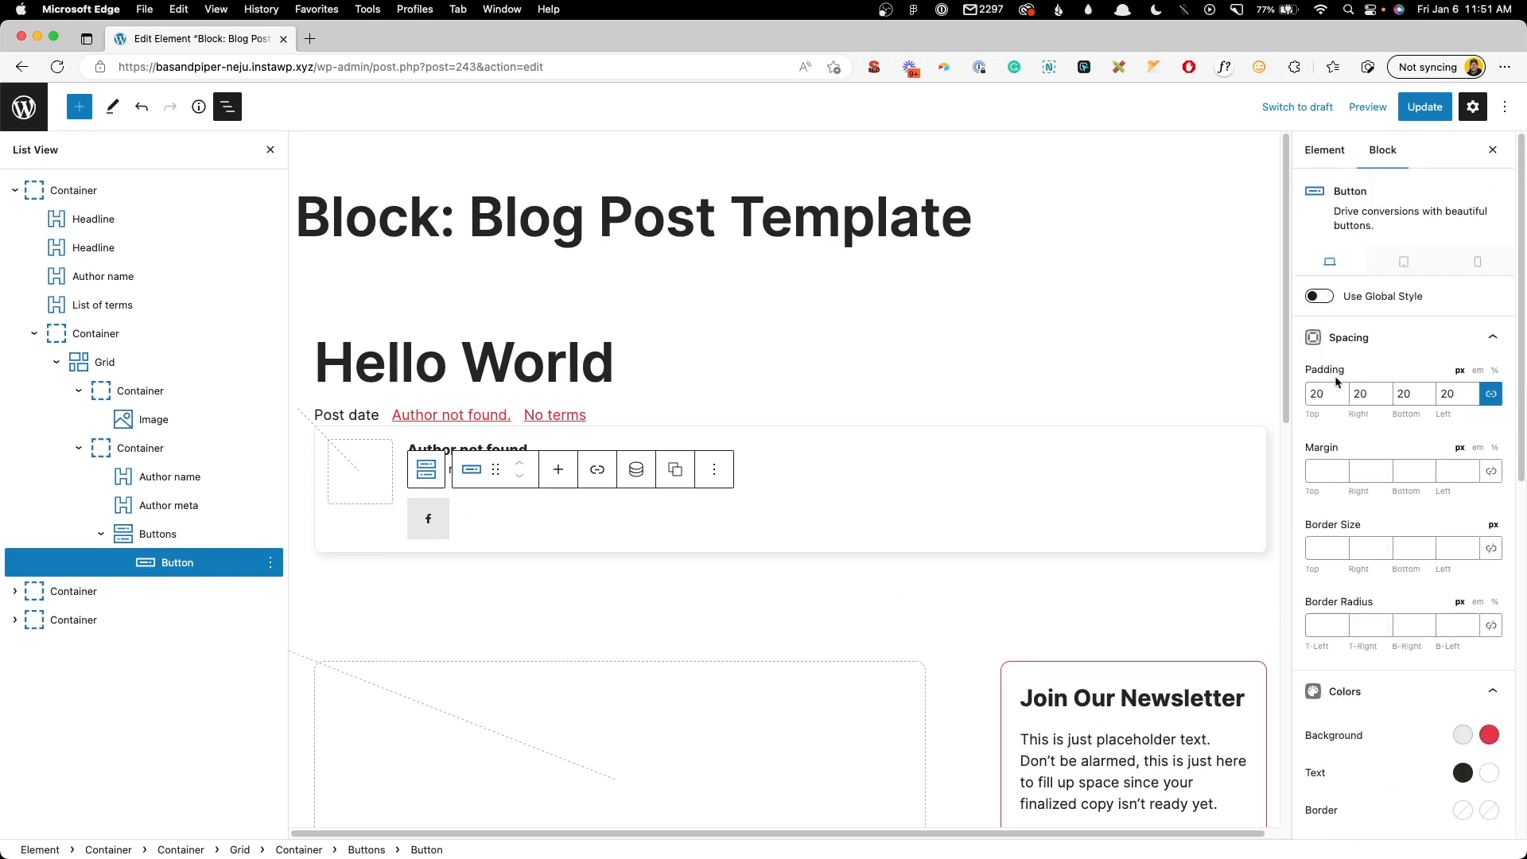
double_click(1335, 393)
text(8)
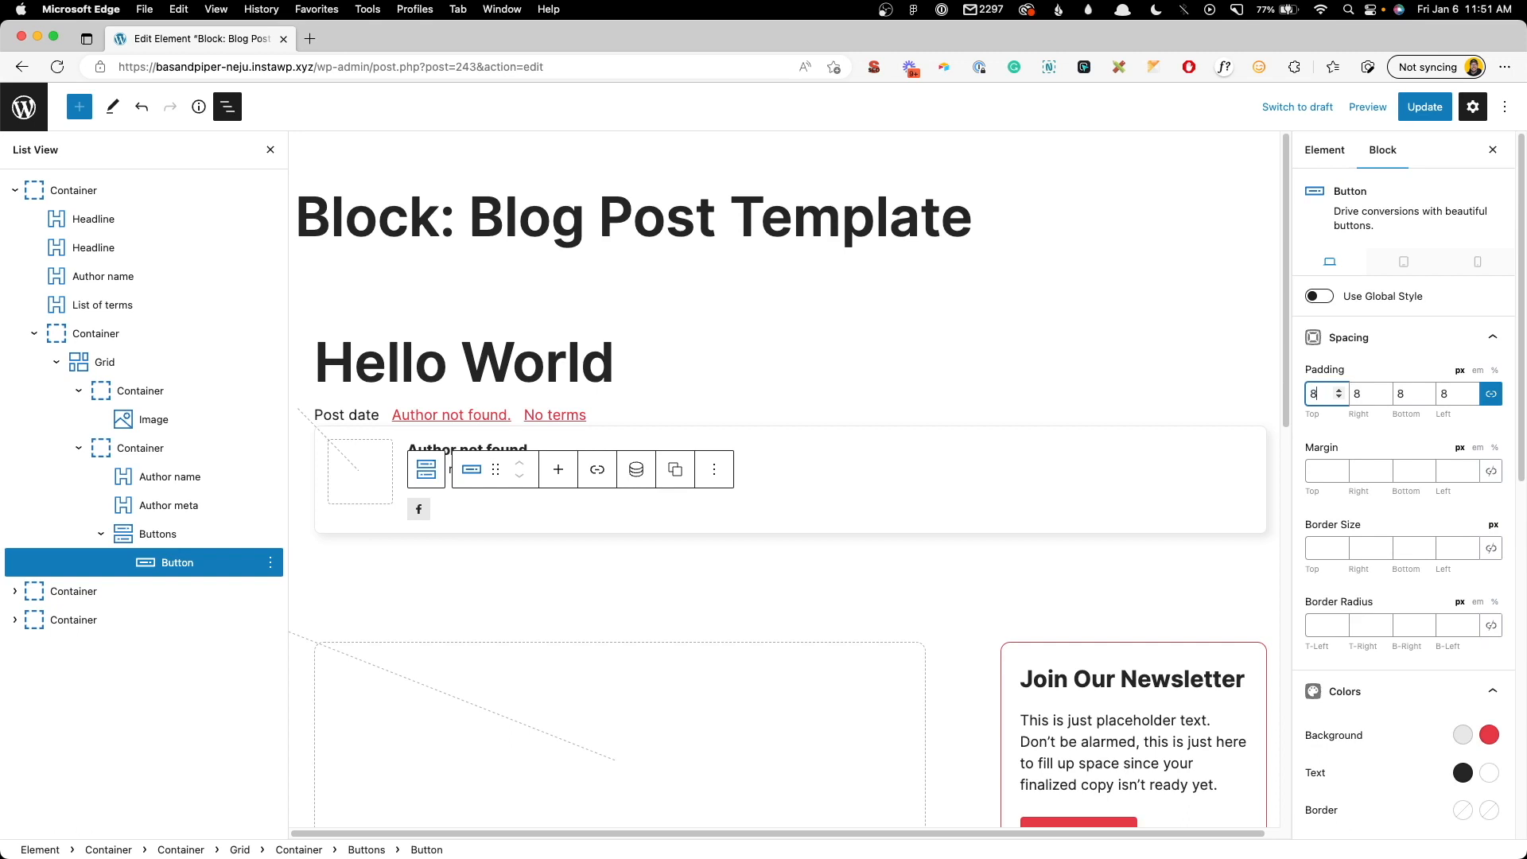
click(1468, 626)
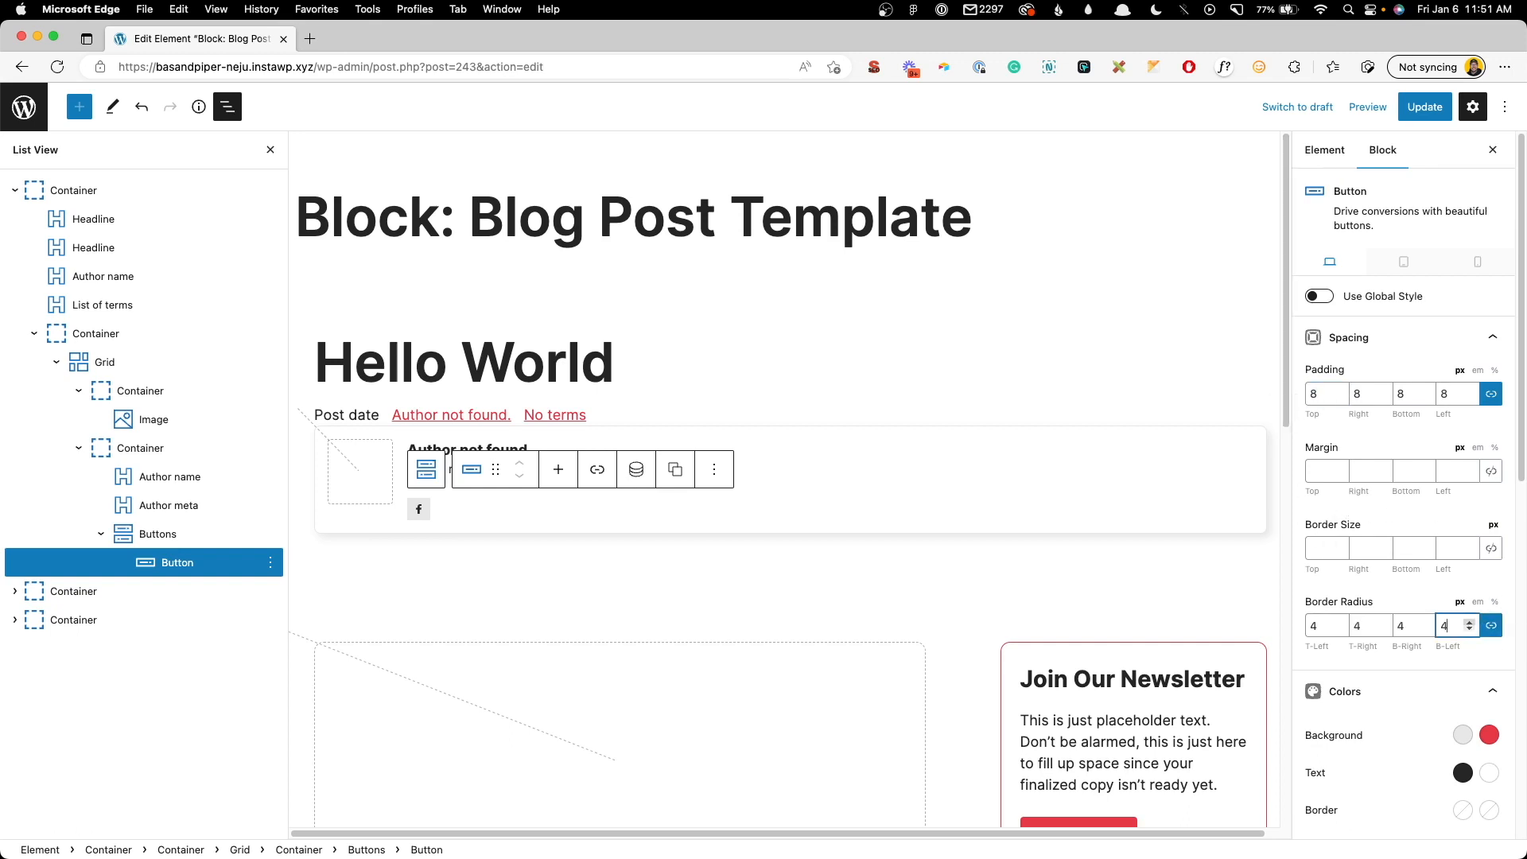
scroll(1408, 590, down, 10)
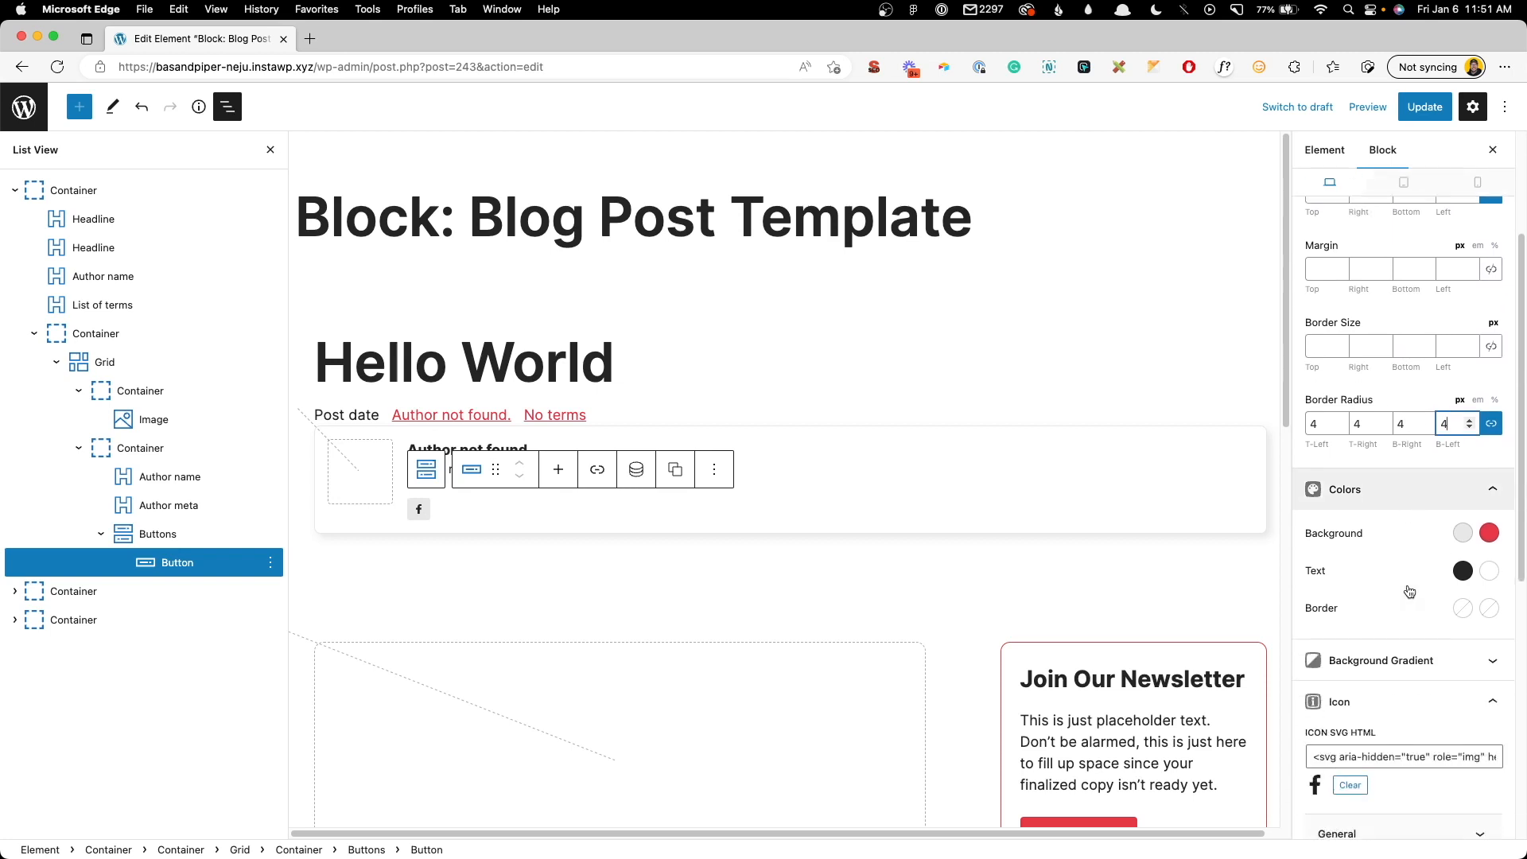
scroll(1408, 590, down, 2)
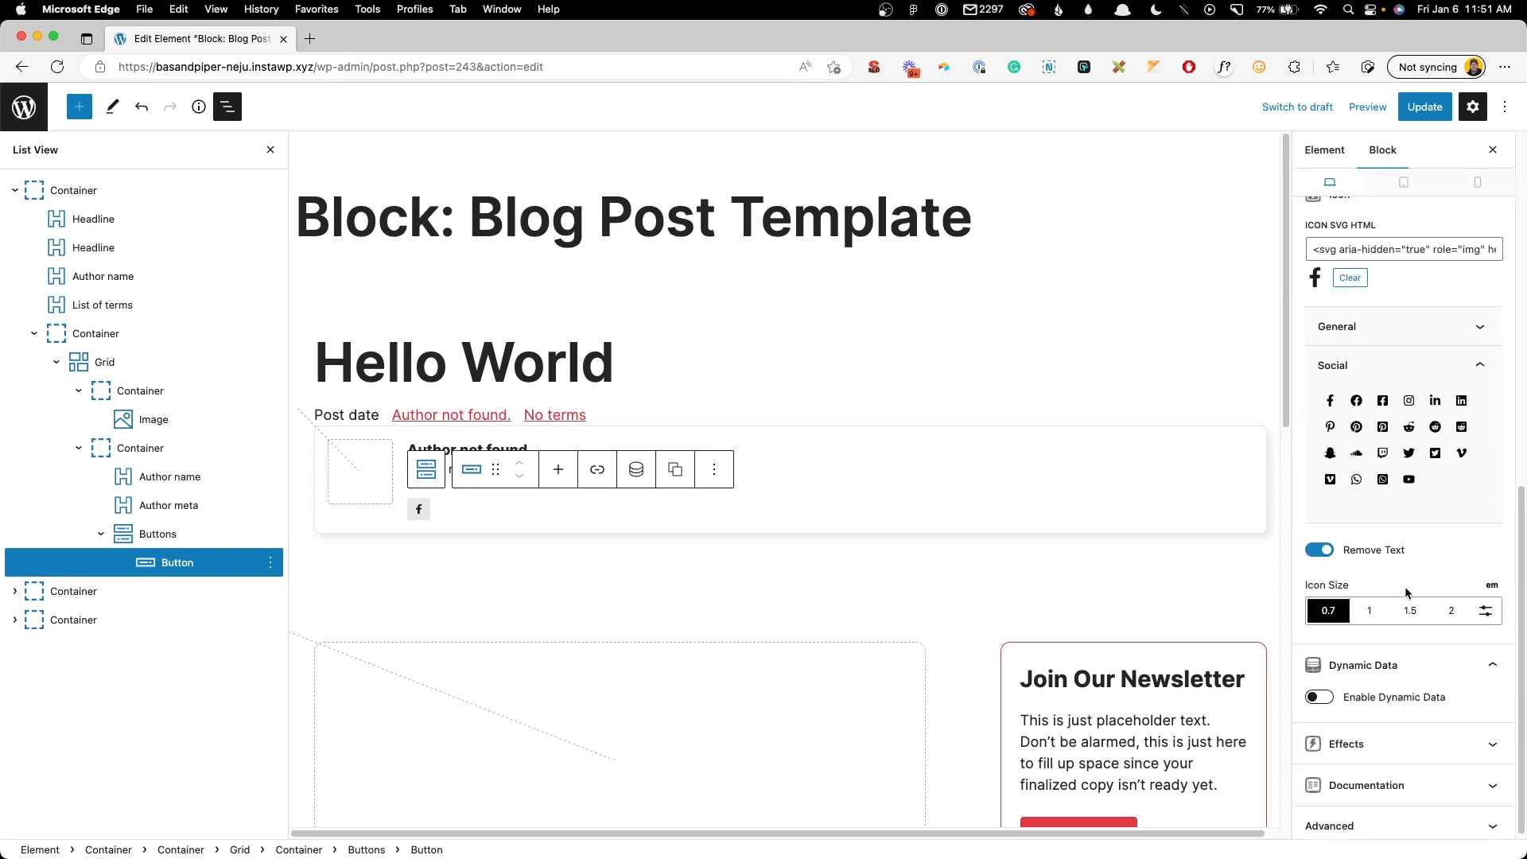
- Enable dynamic data so the button links to the author meta field facebook_url
click(1321, 692)
scroll(1371, 673, down, 3)
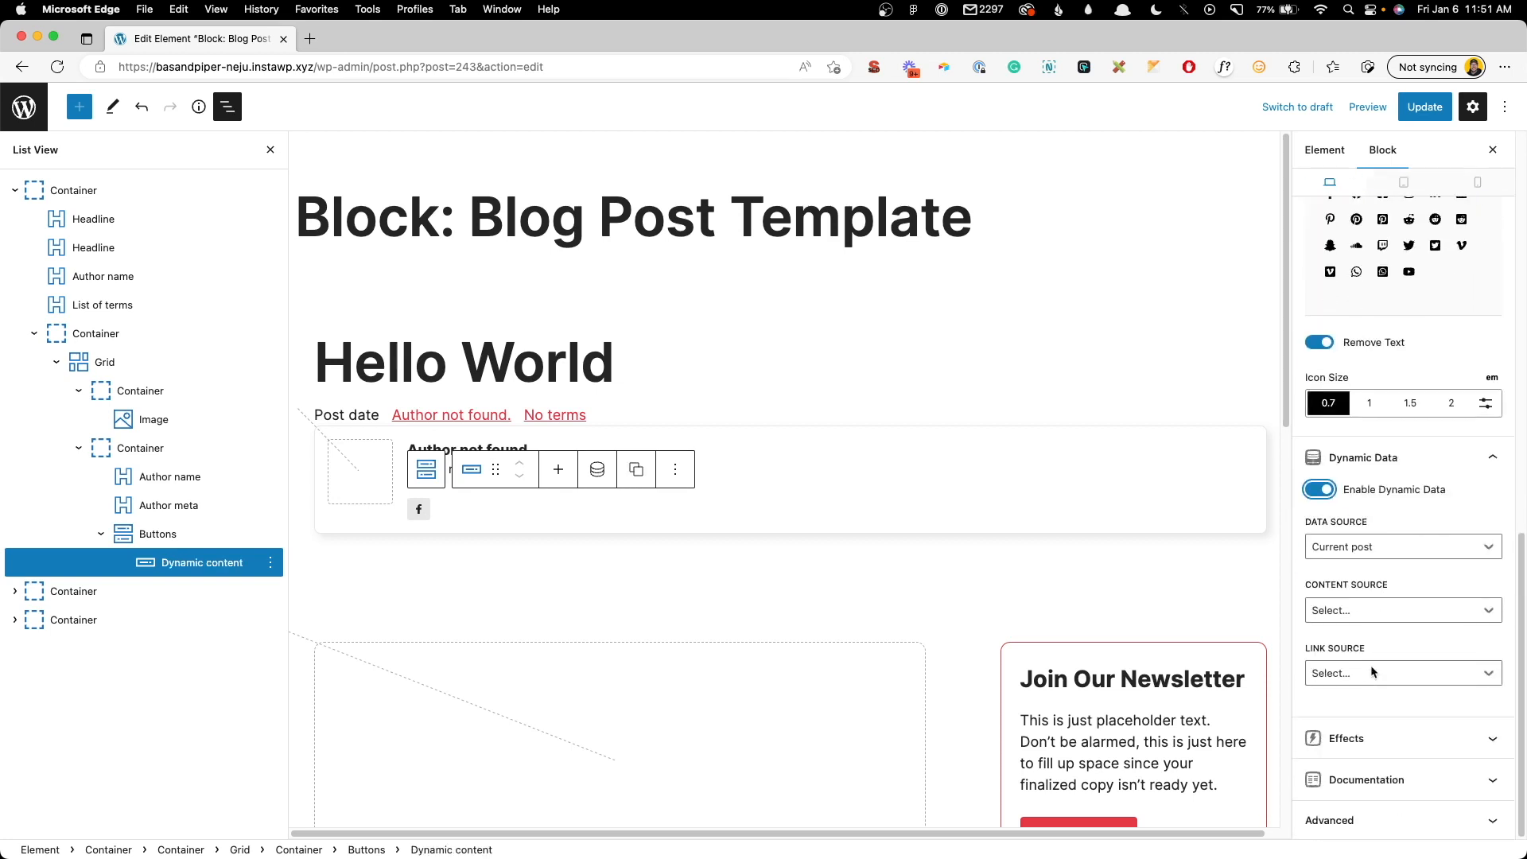
click(1352, 674)
scroll(1385, 748, down, 3)
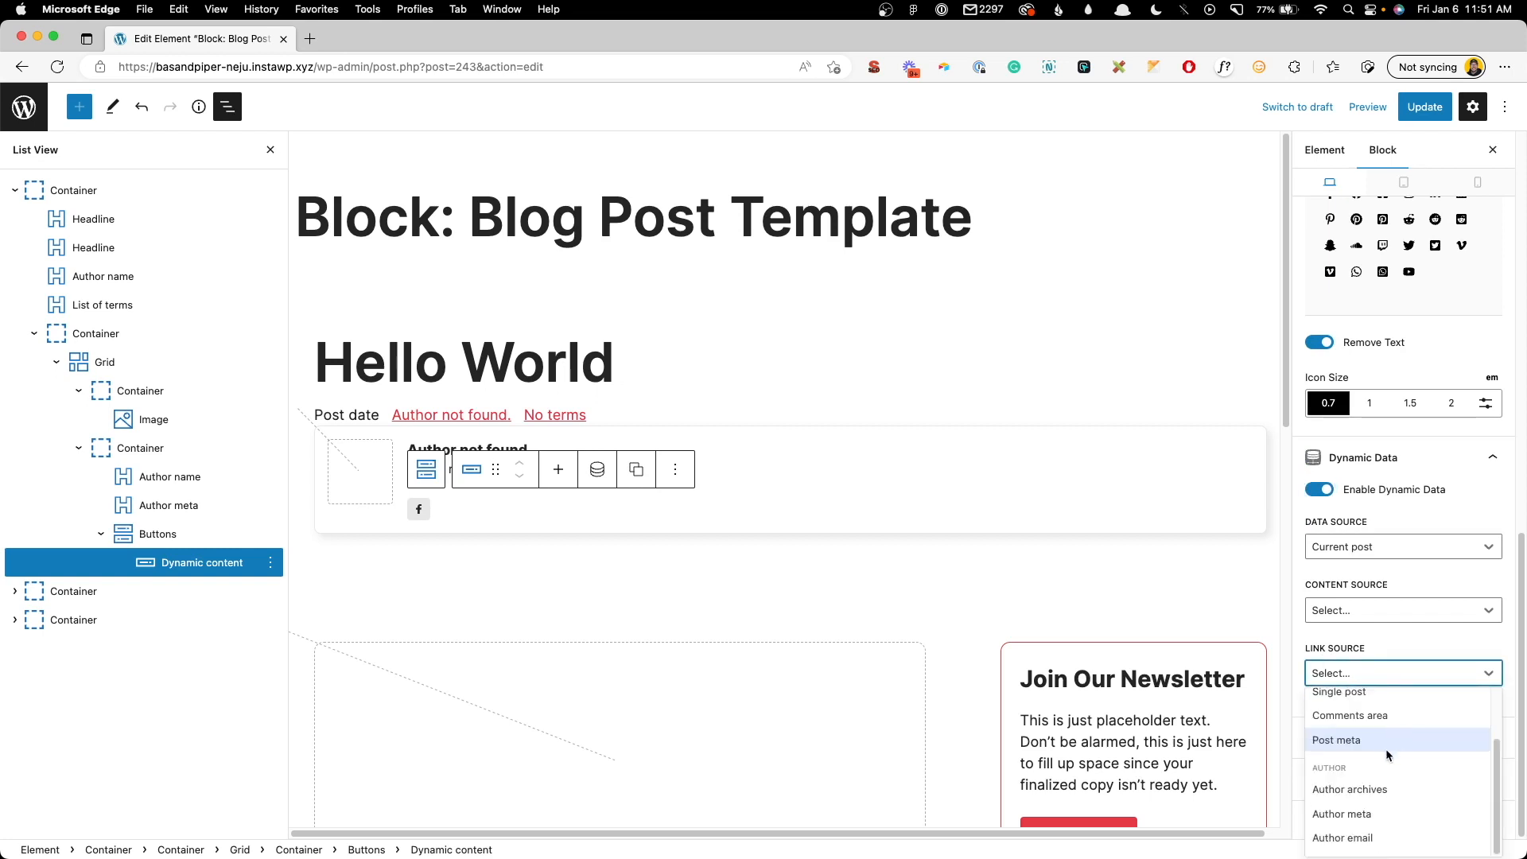
click(1362, 816)
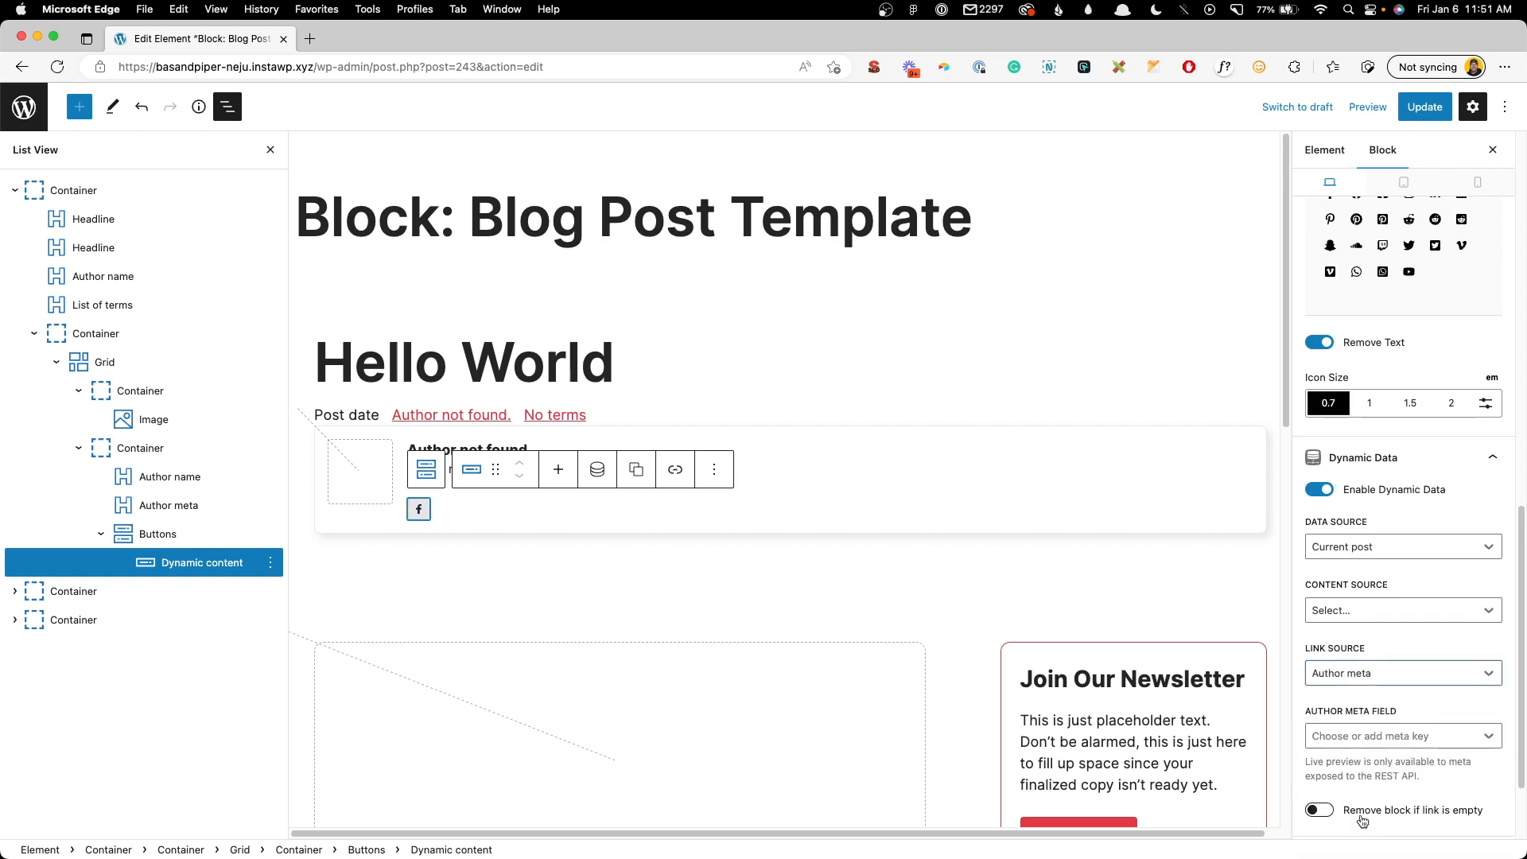
click(1345, 738)
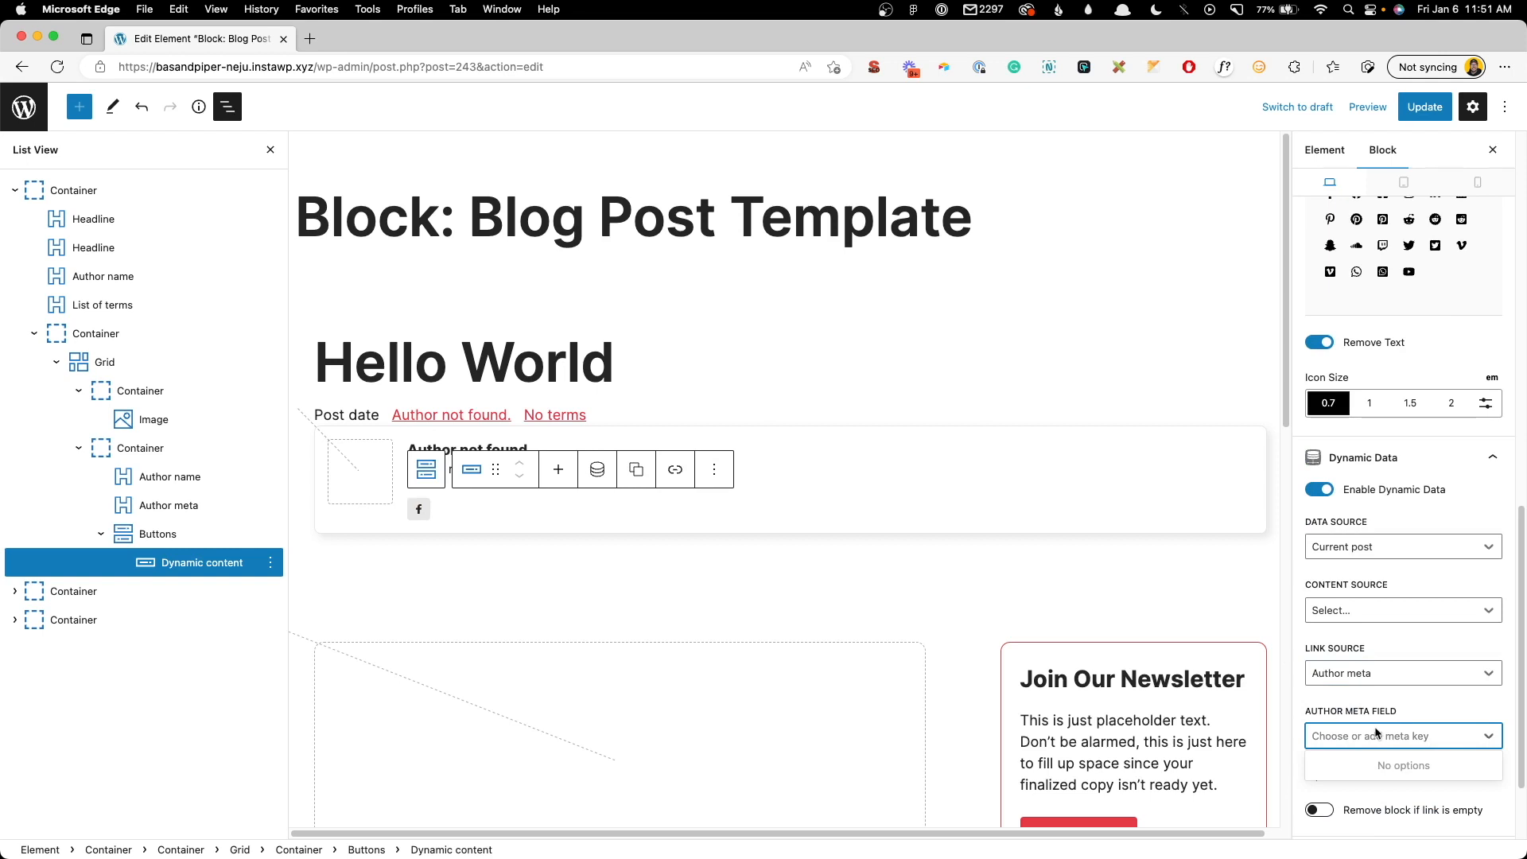
text(fa)
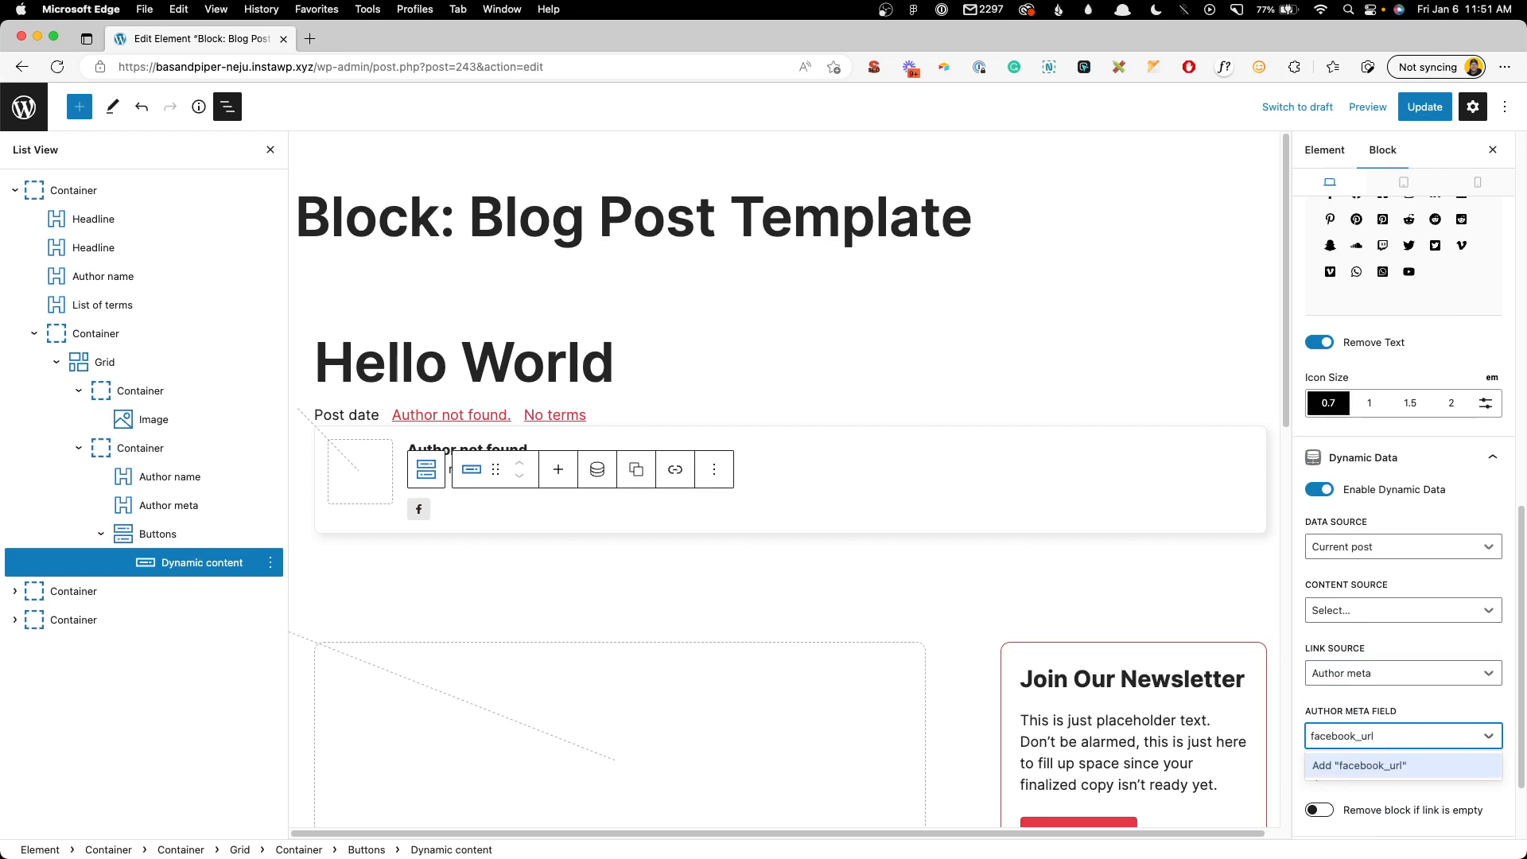
text(cebook_url)
key(Return)
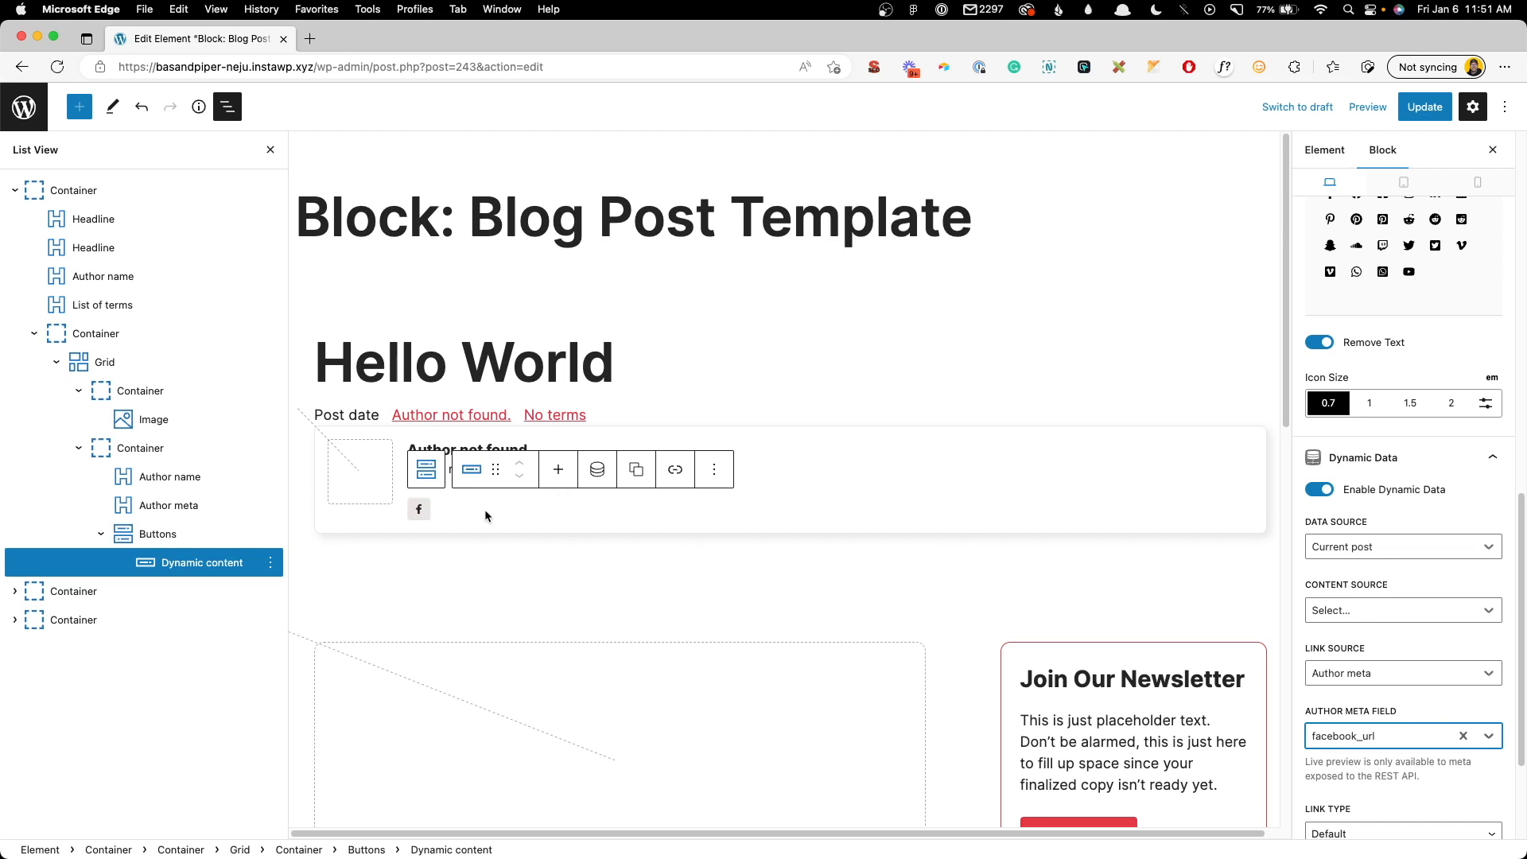
click(418, 509)
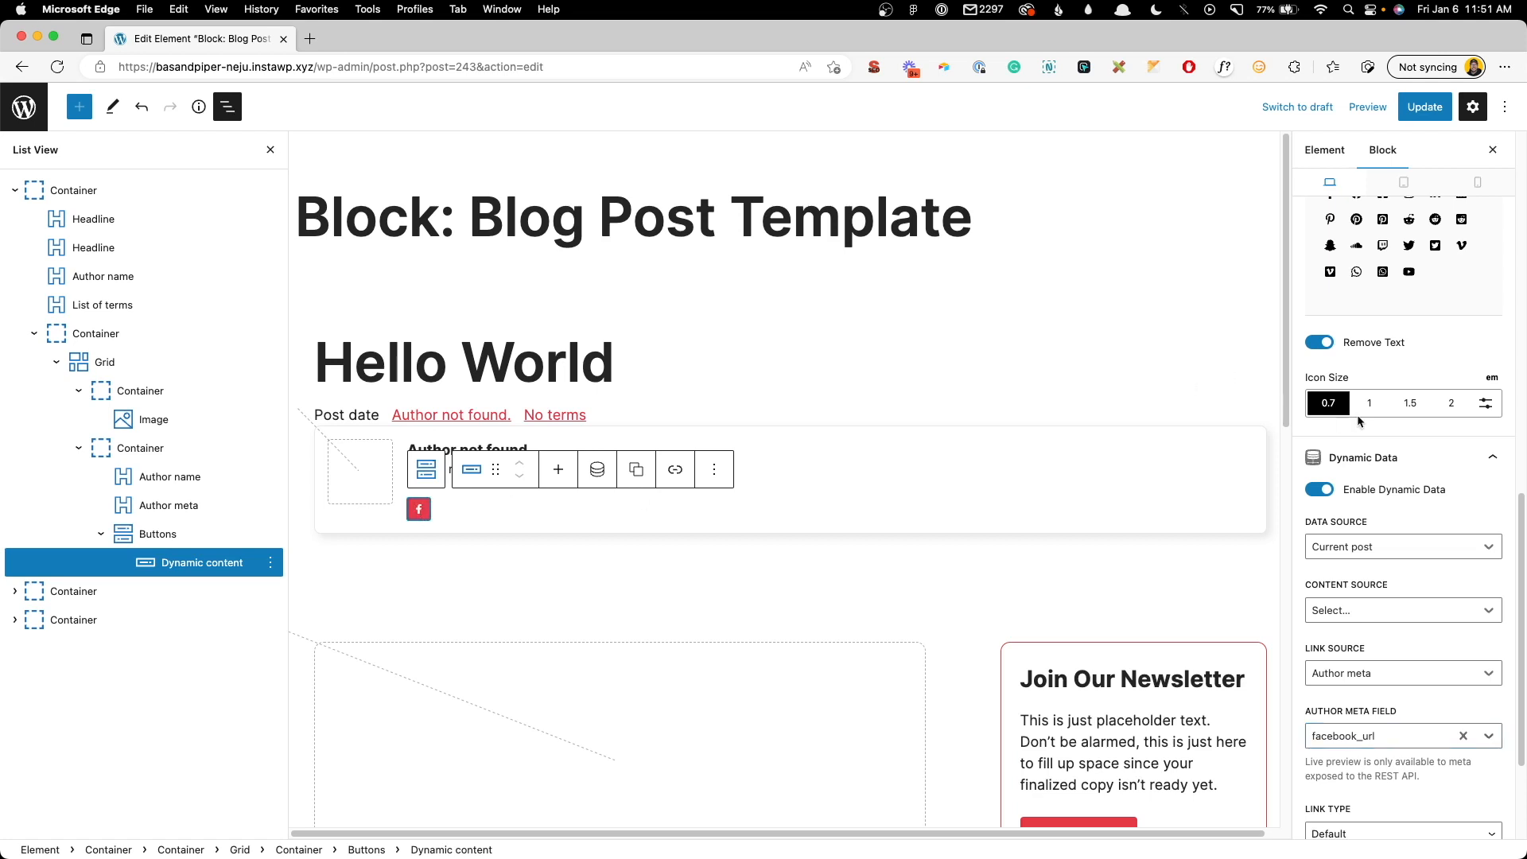
- Give the Facebook button a right margin of 4
scroll(1357, 420, up, 10)
click(1401, 469)
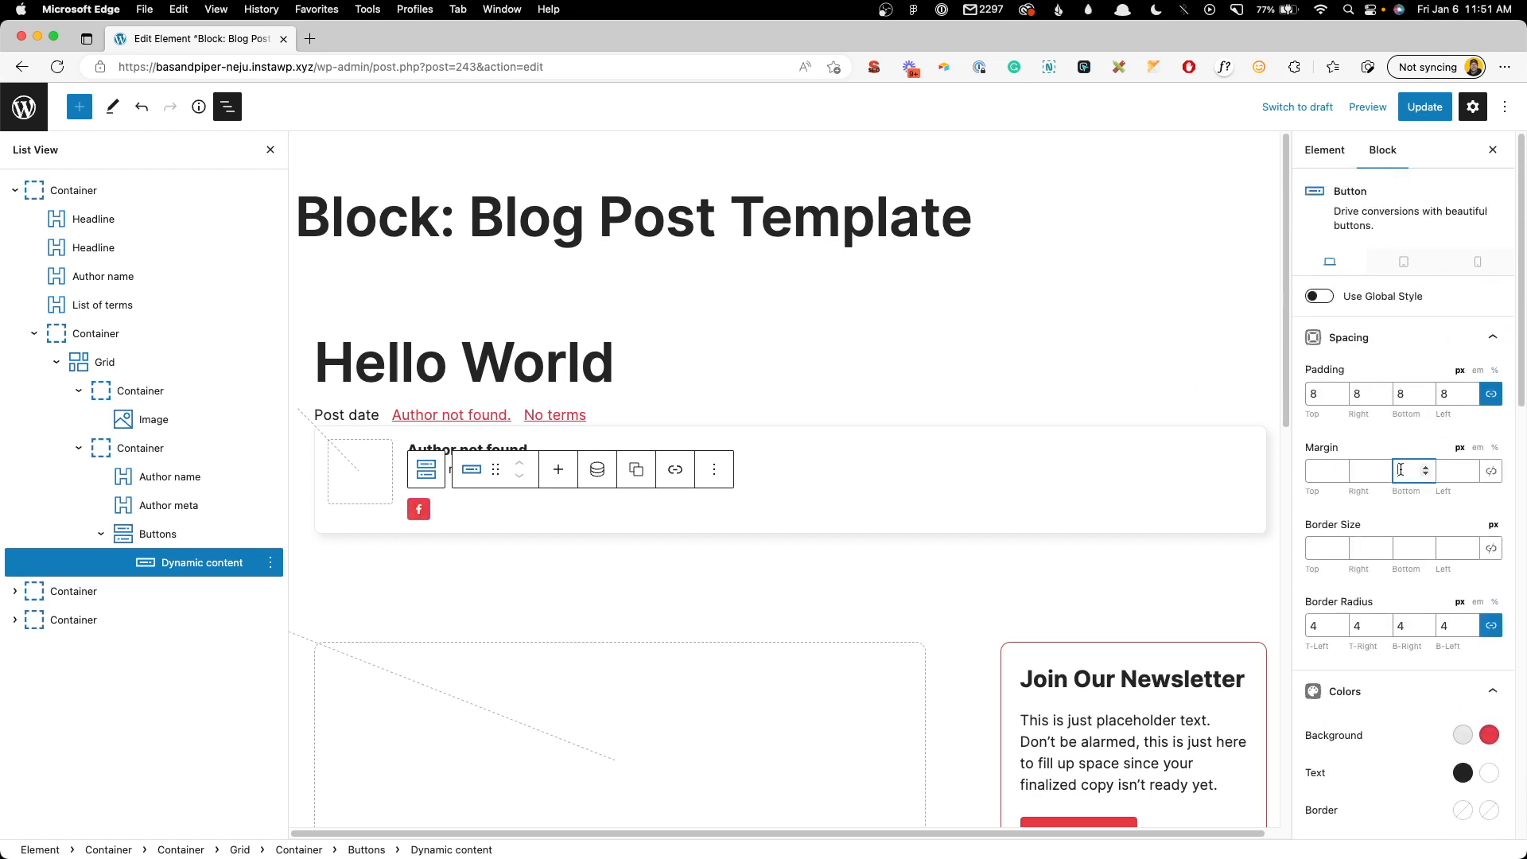
click(1359, 476)
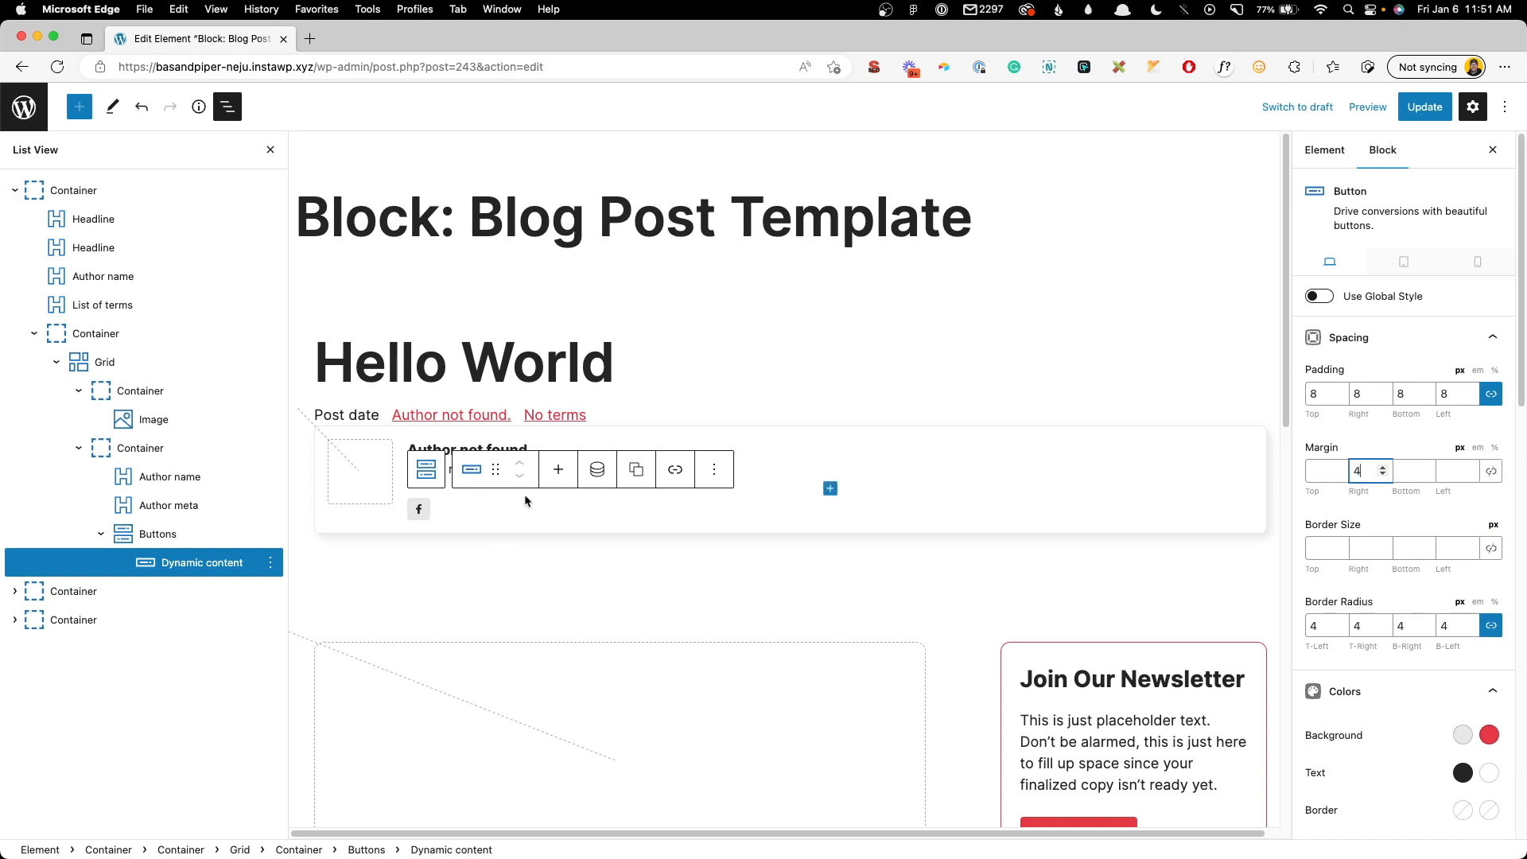
click(423, 512)
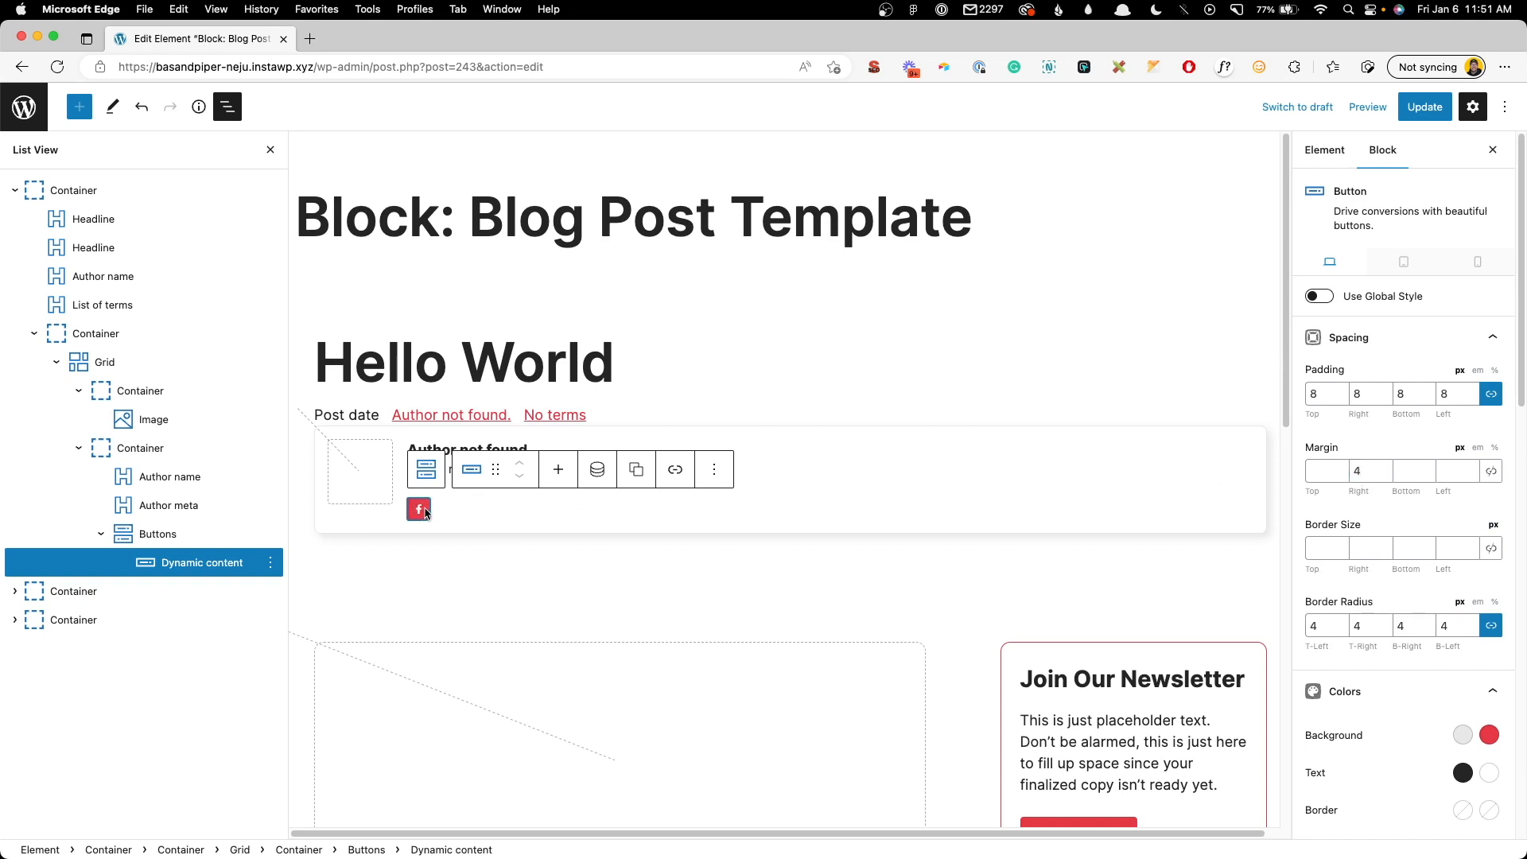
- Duplicate the Facebook button twice and make the middle copy a Twitter icon linked to twitter_url
key(super+shift+d)
key(super+shift+d)
click(448, 514)
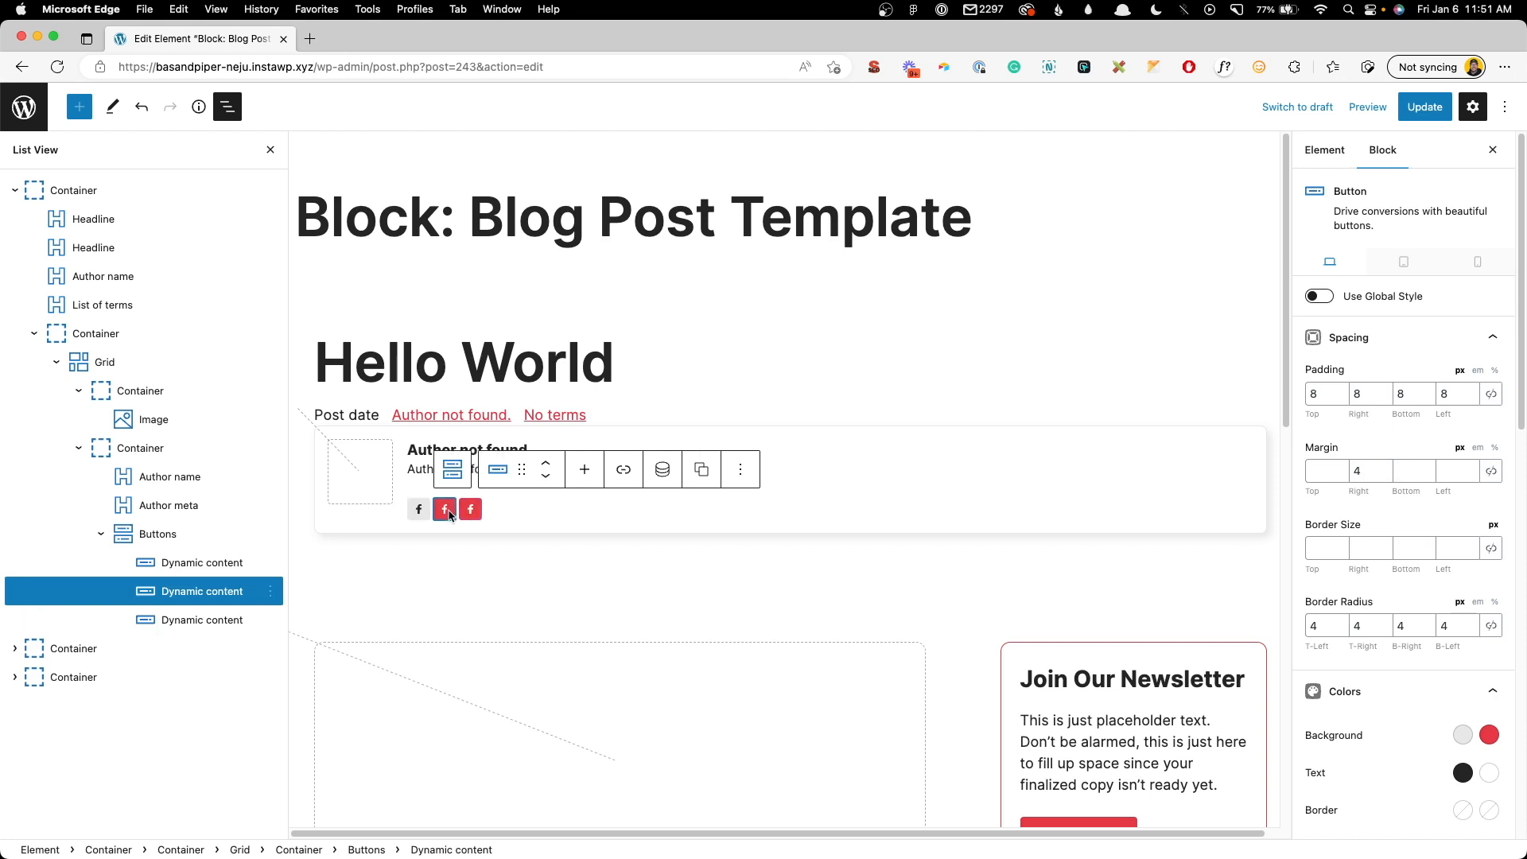
scroll(1411, 639, down, 6)
click(1406, 632)
scroll(1409, 653, down, 1)
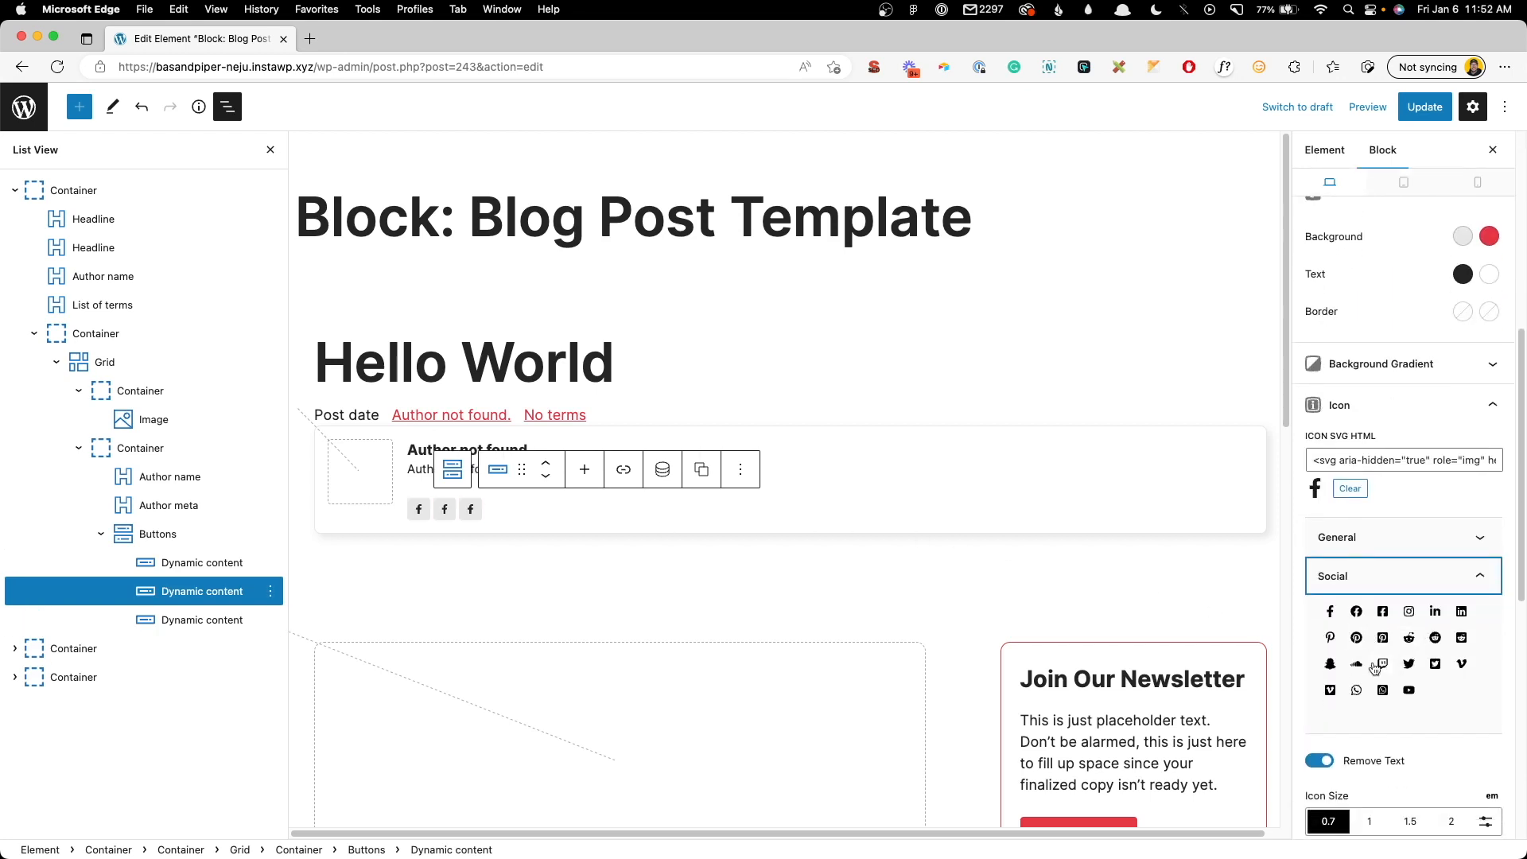
click(1408, 663)
click(1363, 582)
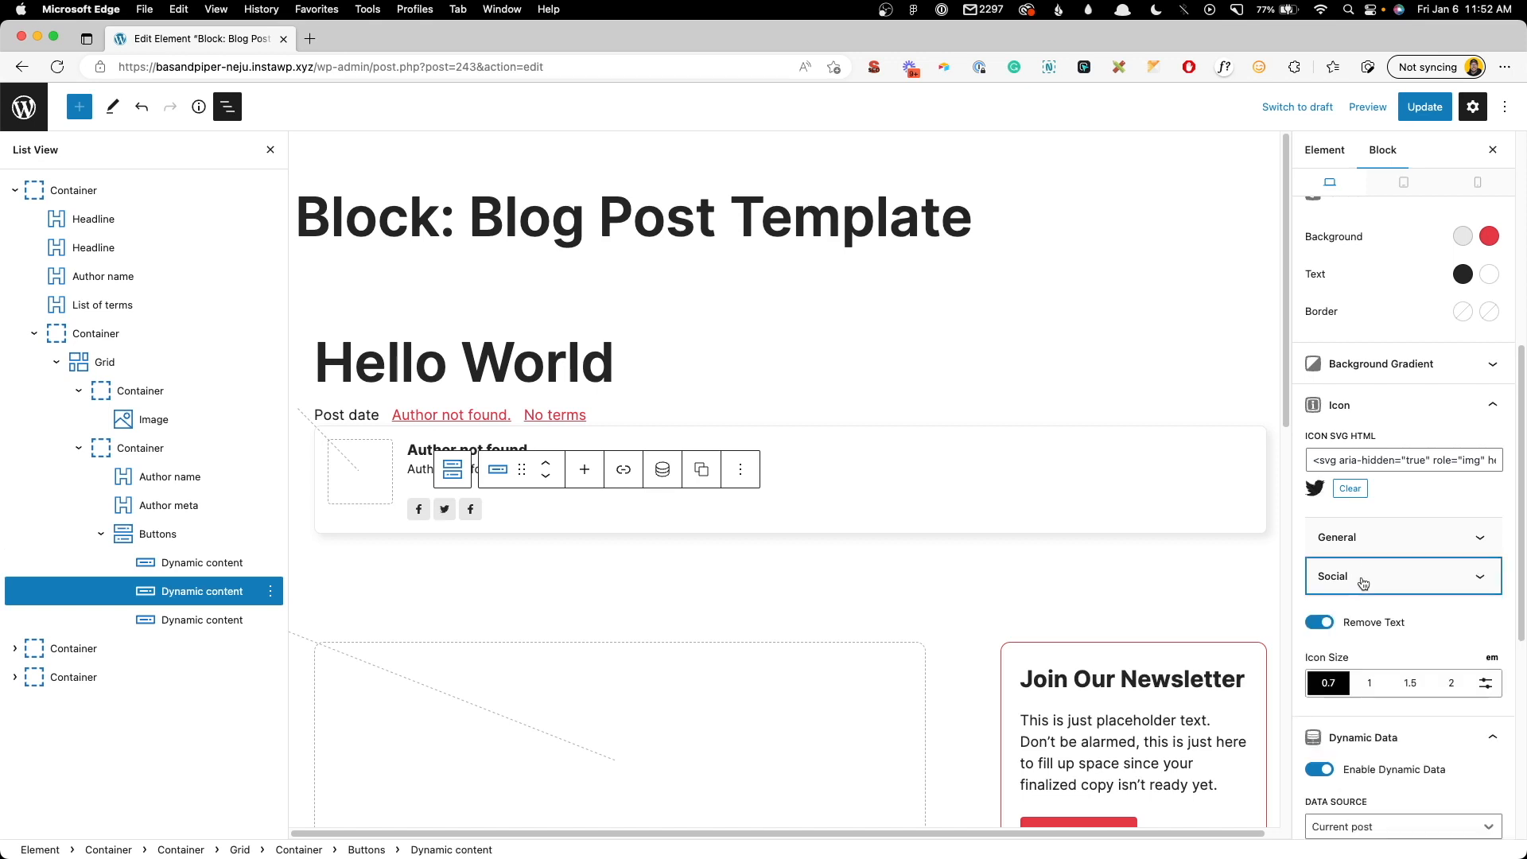
scroll(1363, 582, down, 5)
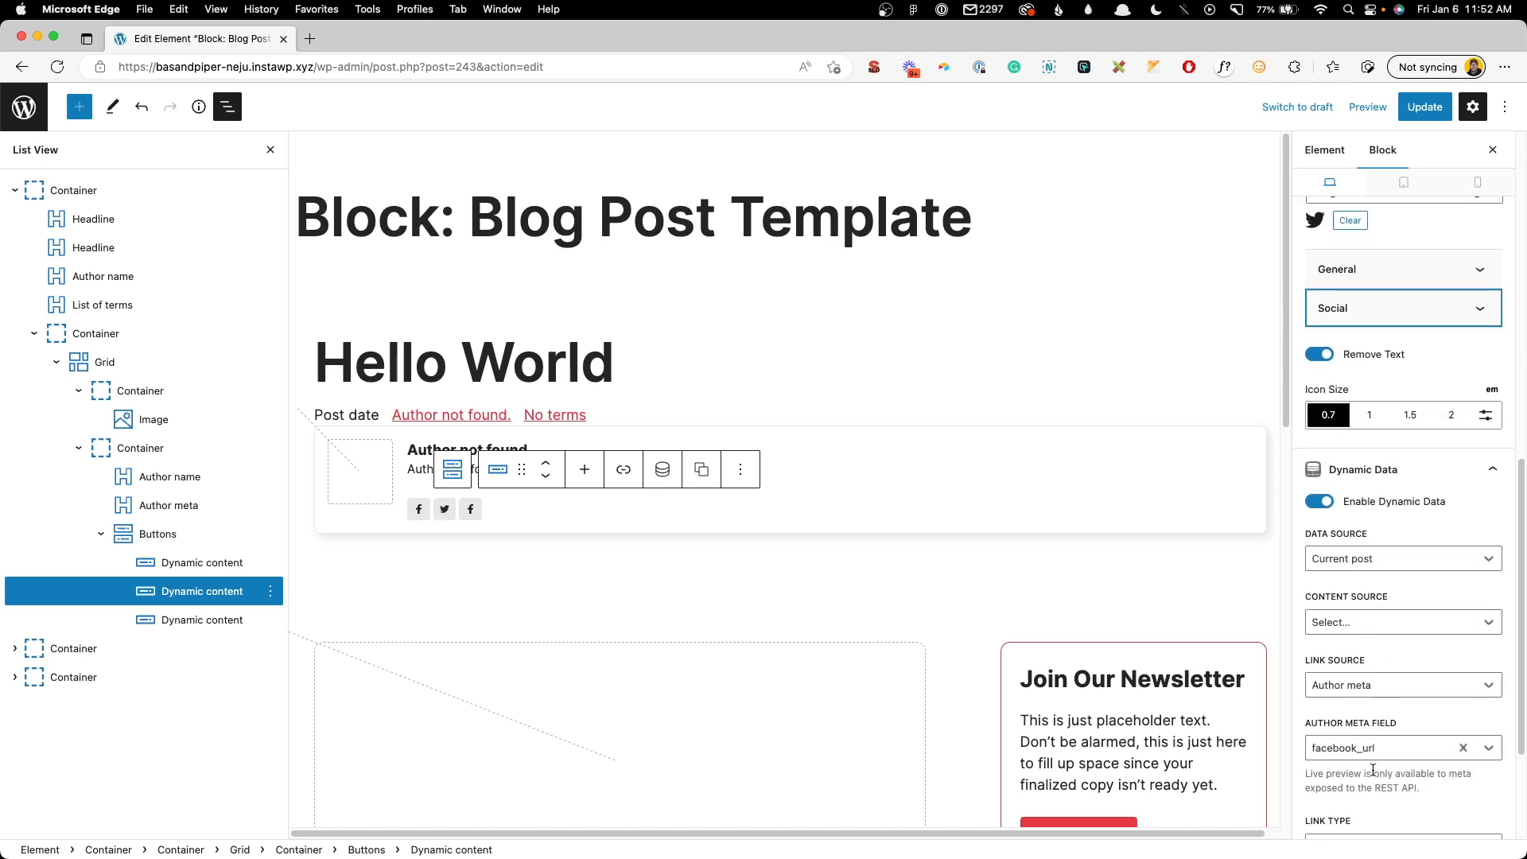
click(1460, 749)
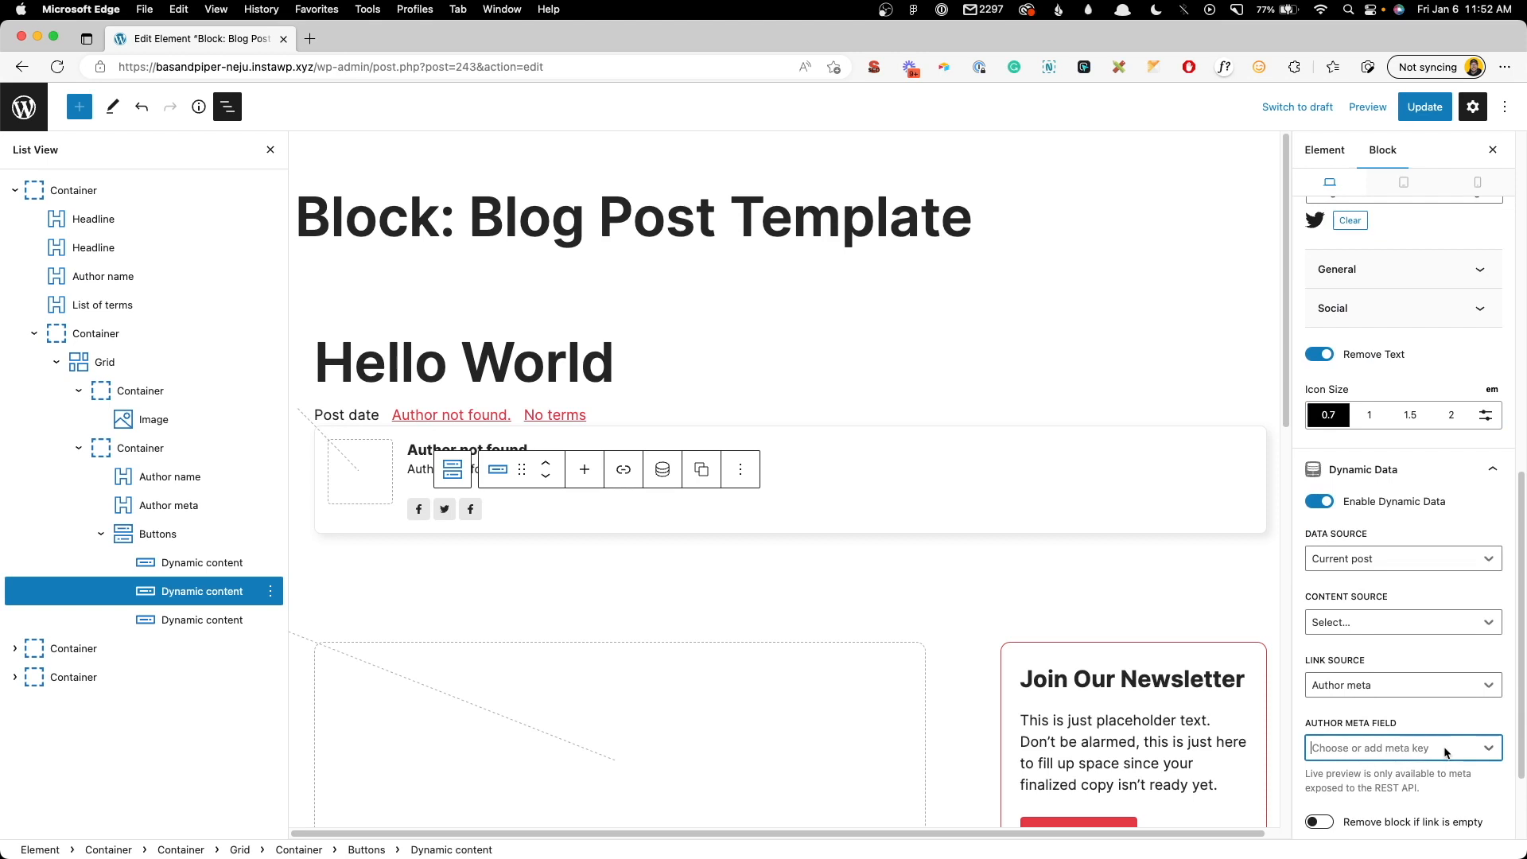
text(twitter_U)
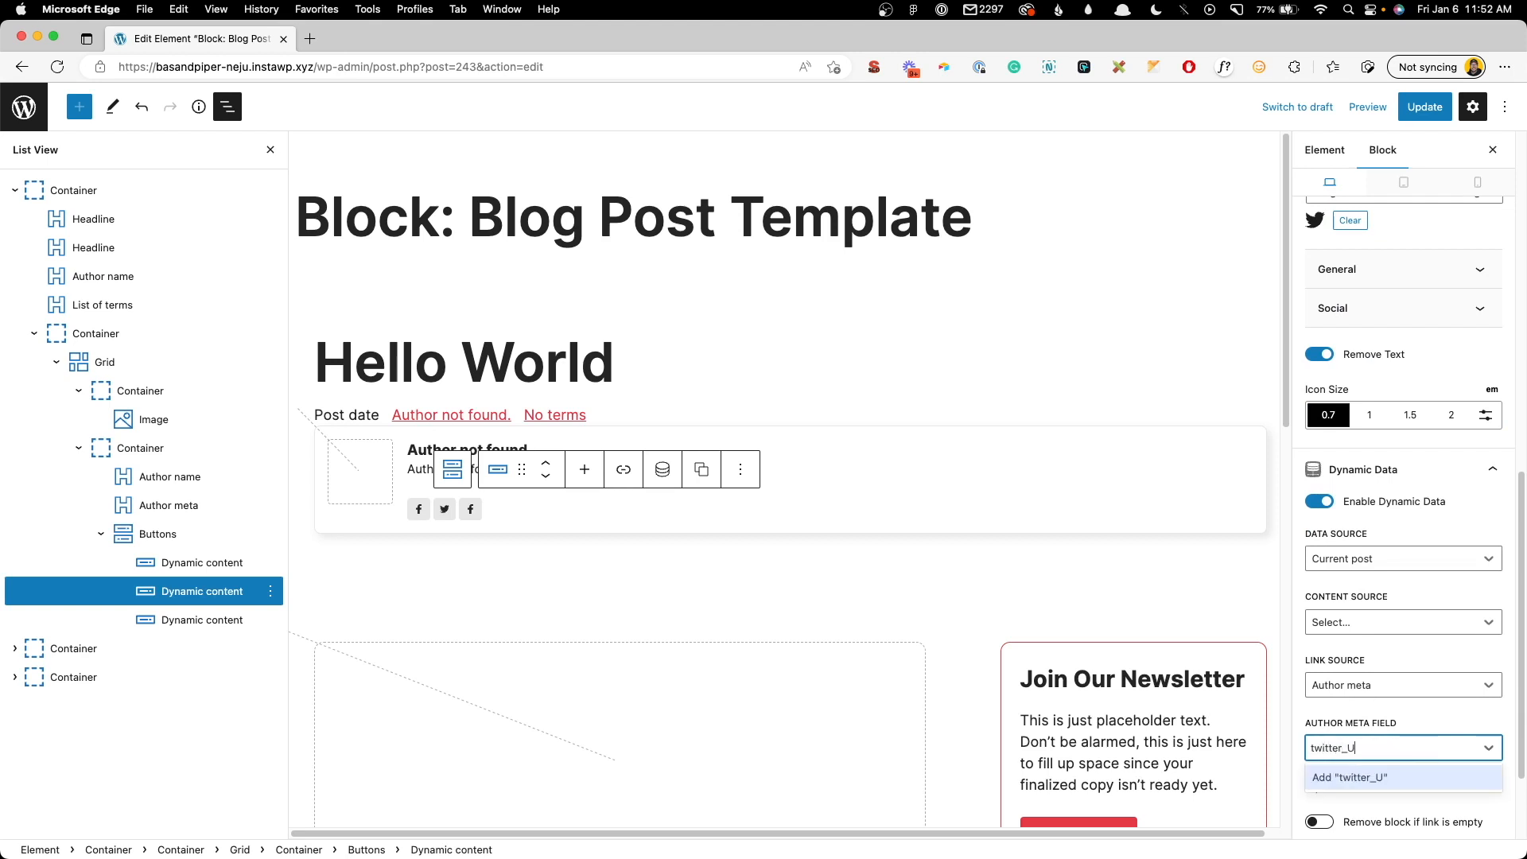
key(Return)
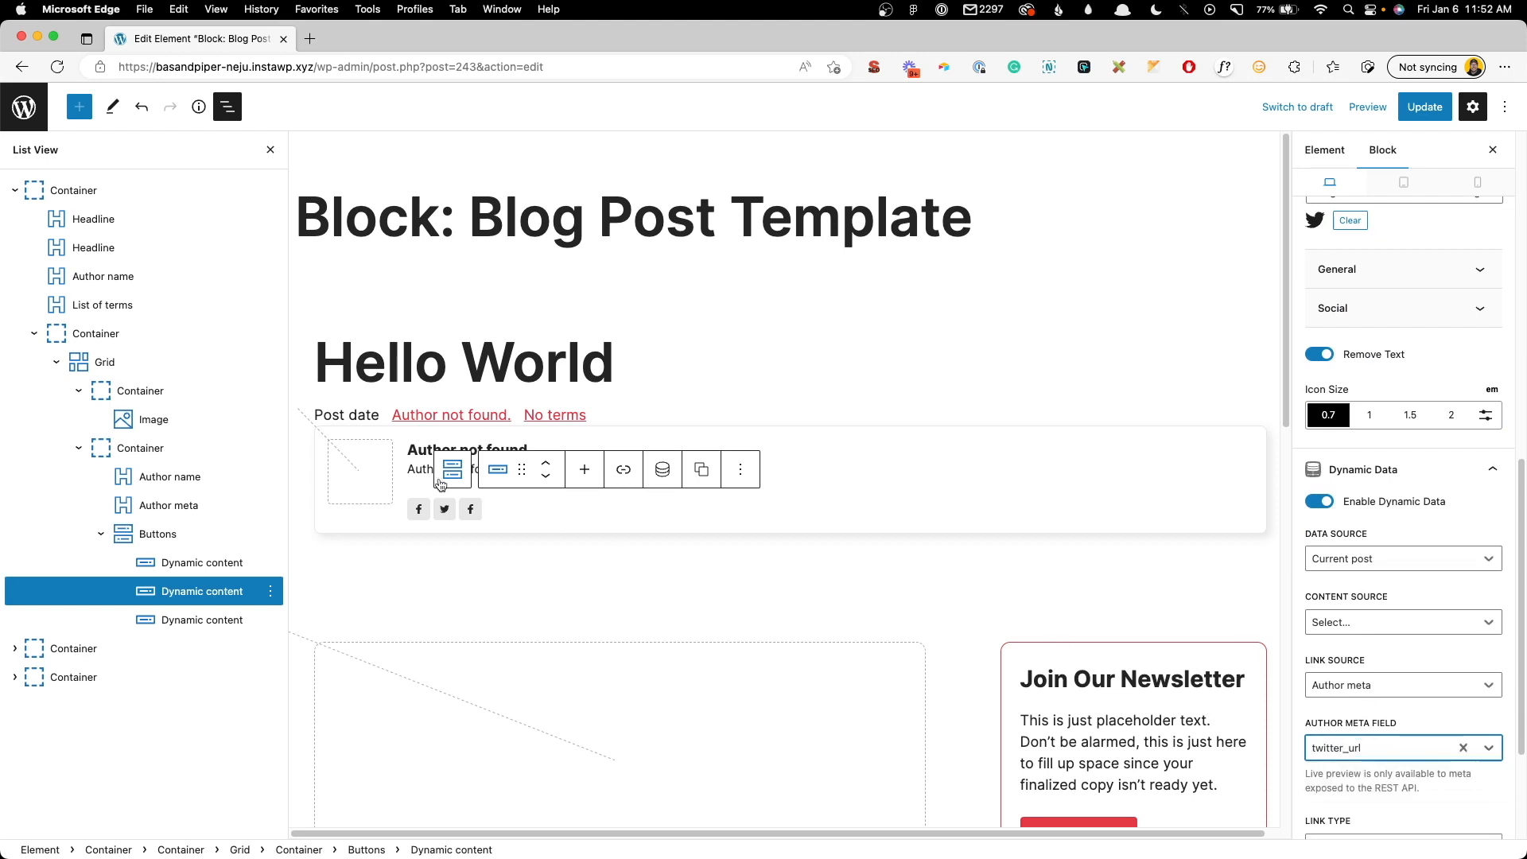
- Make the third button a LinkedIn icon linked to linkedin_url, then save the element
click(470, 509)
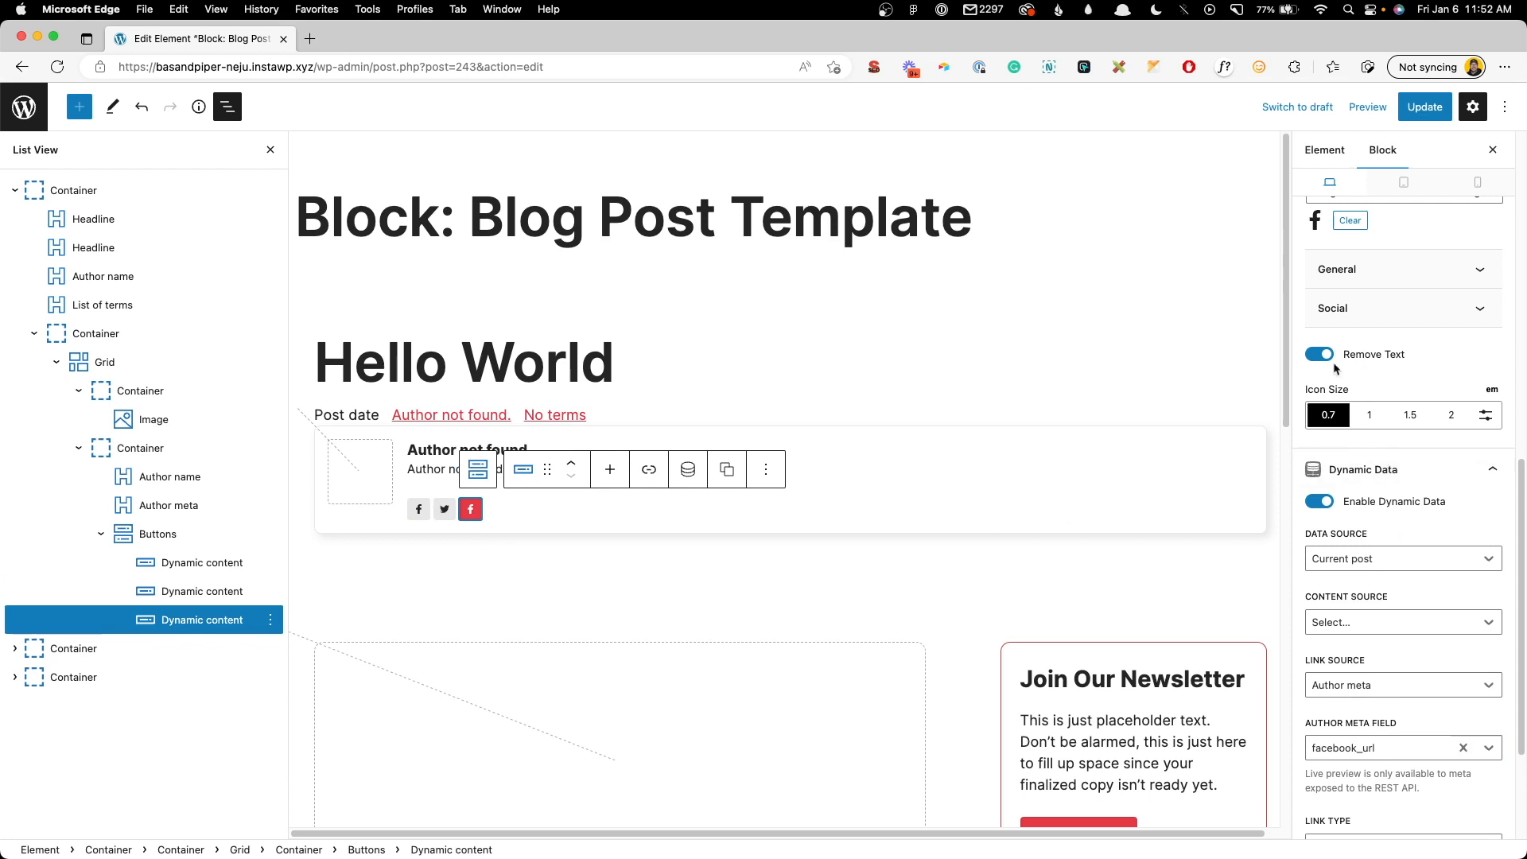
click(1338, 311)
click(1435, 343)
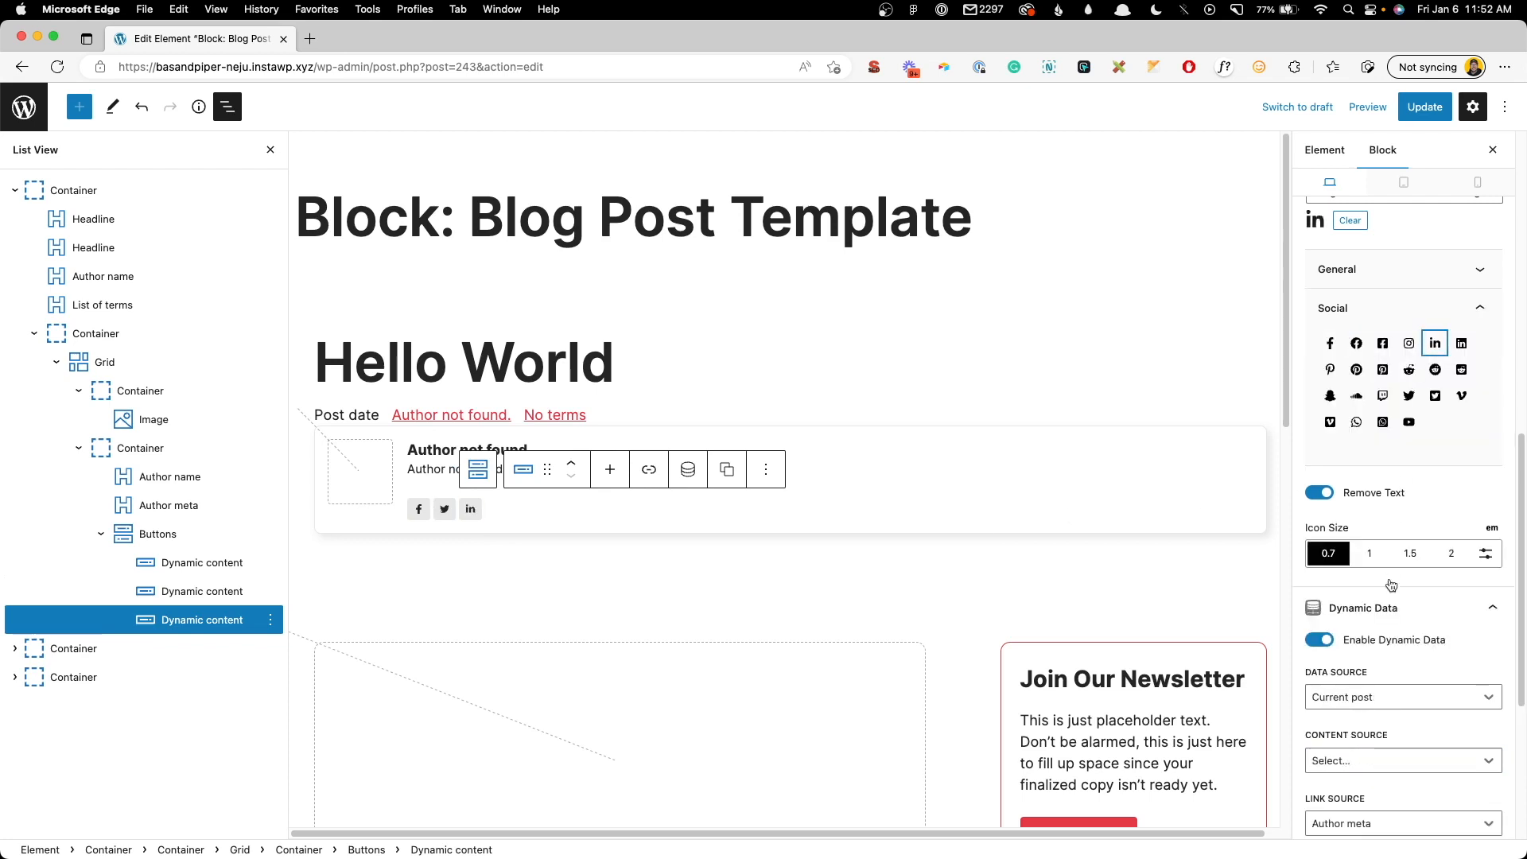
scroll(1387, 746, down, 5)
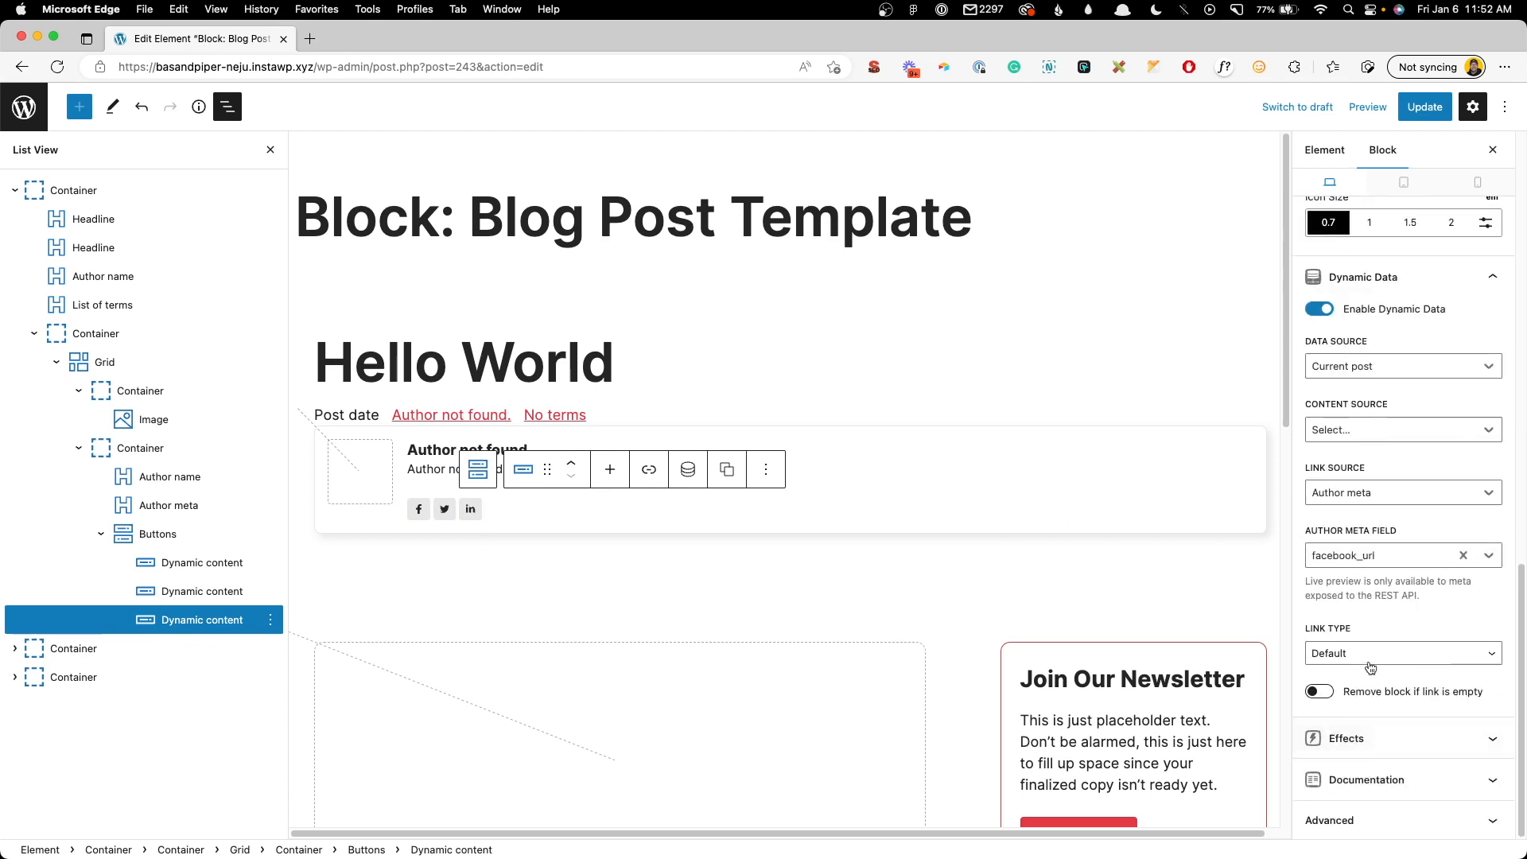
click(1462, 556)
click(1338, 619)
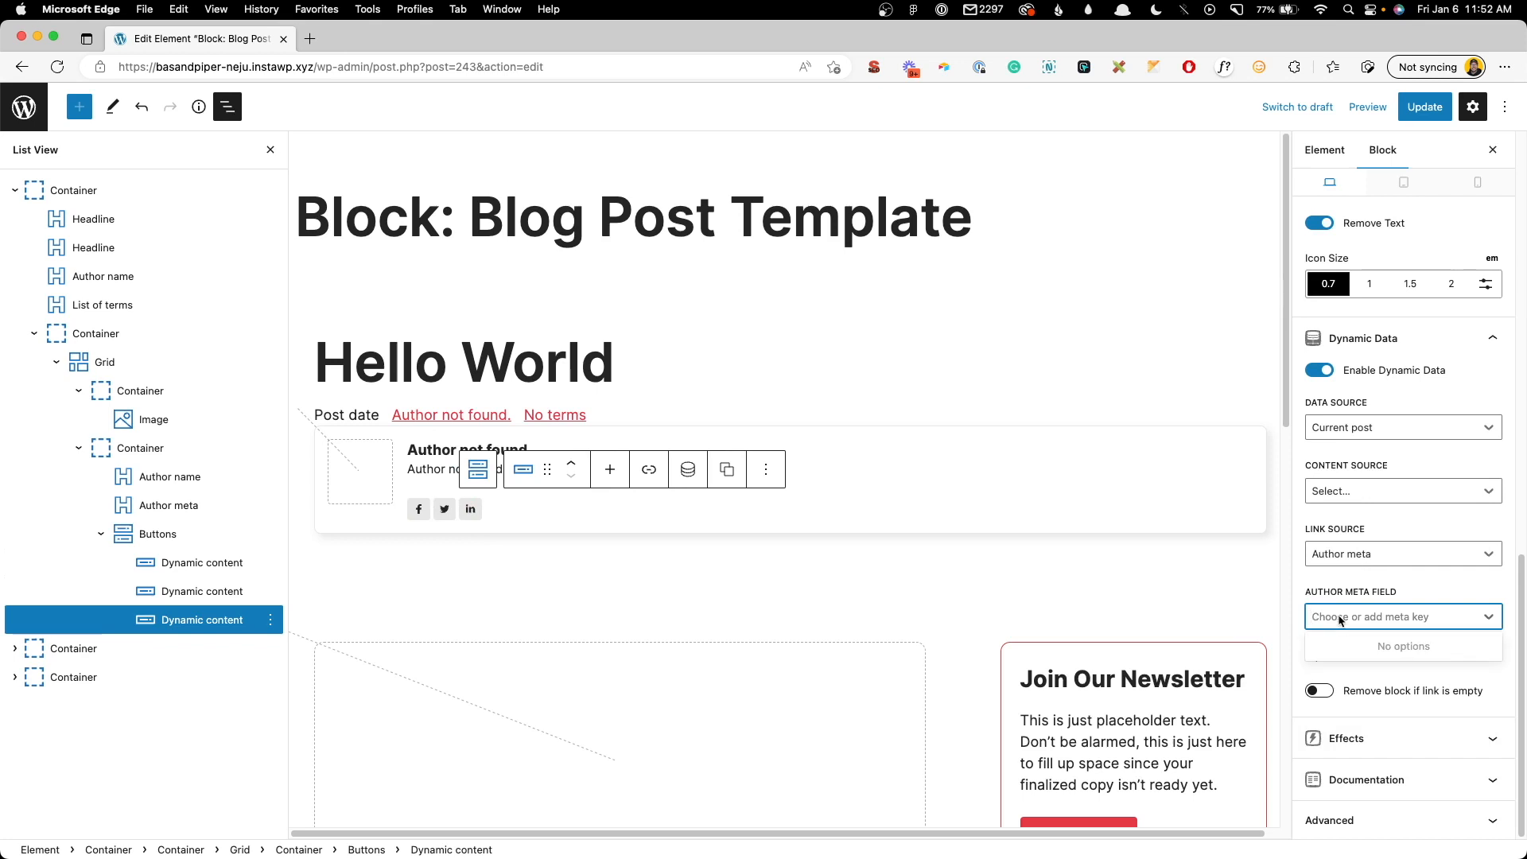
text(linkedin_url)
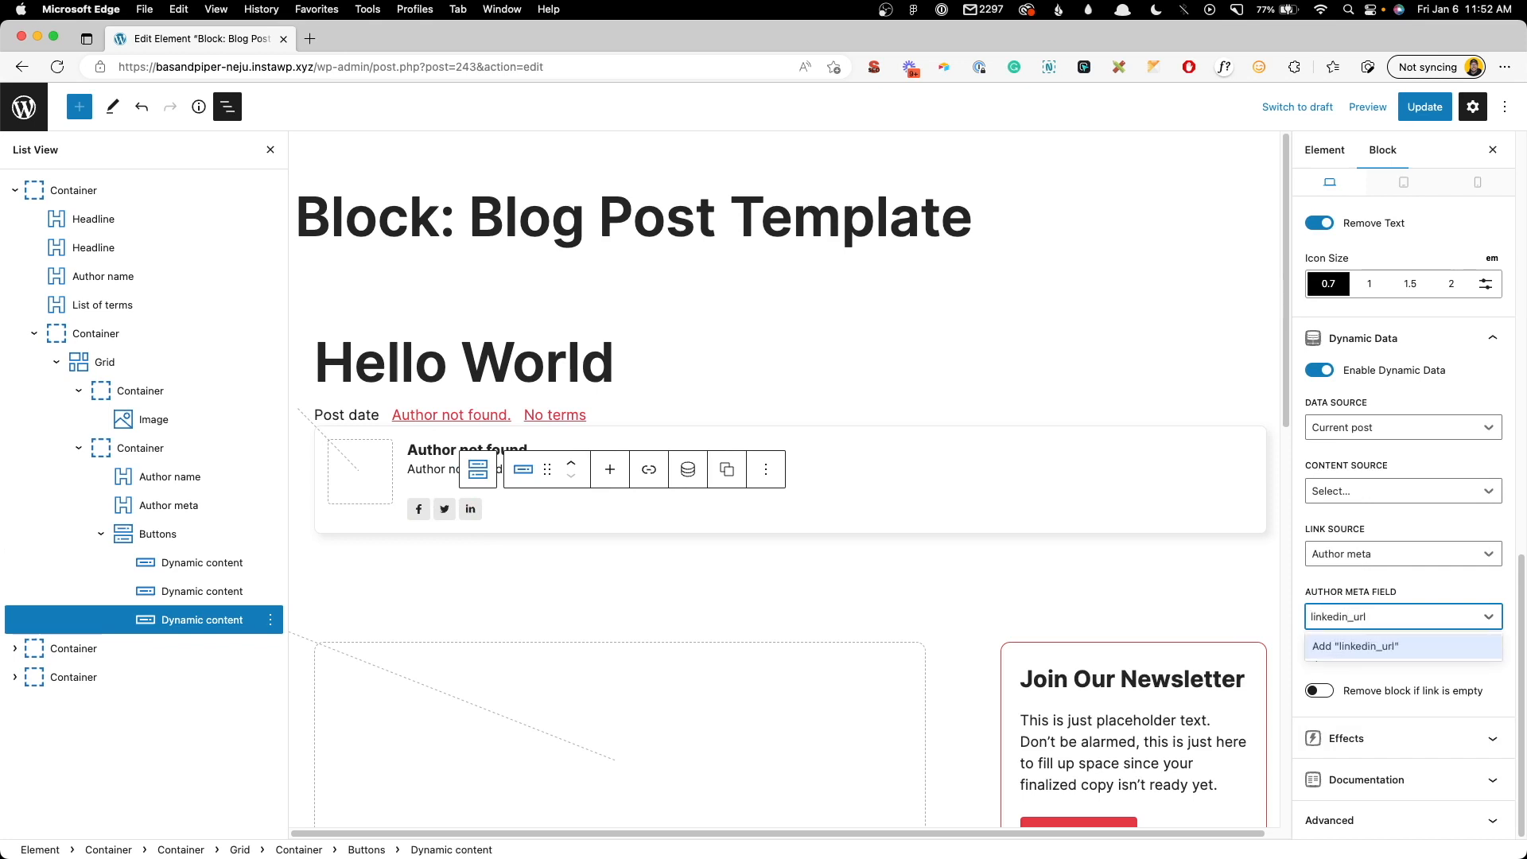
key(Return)
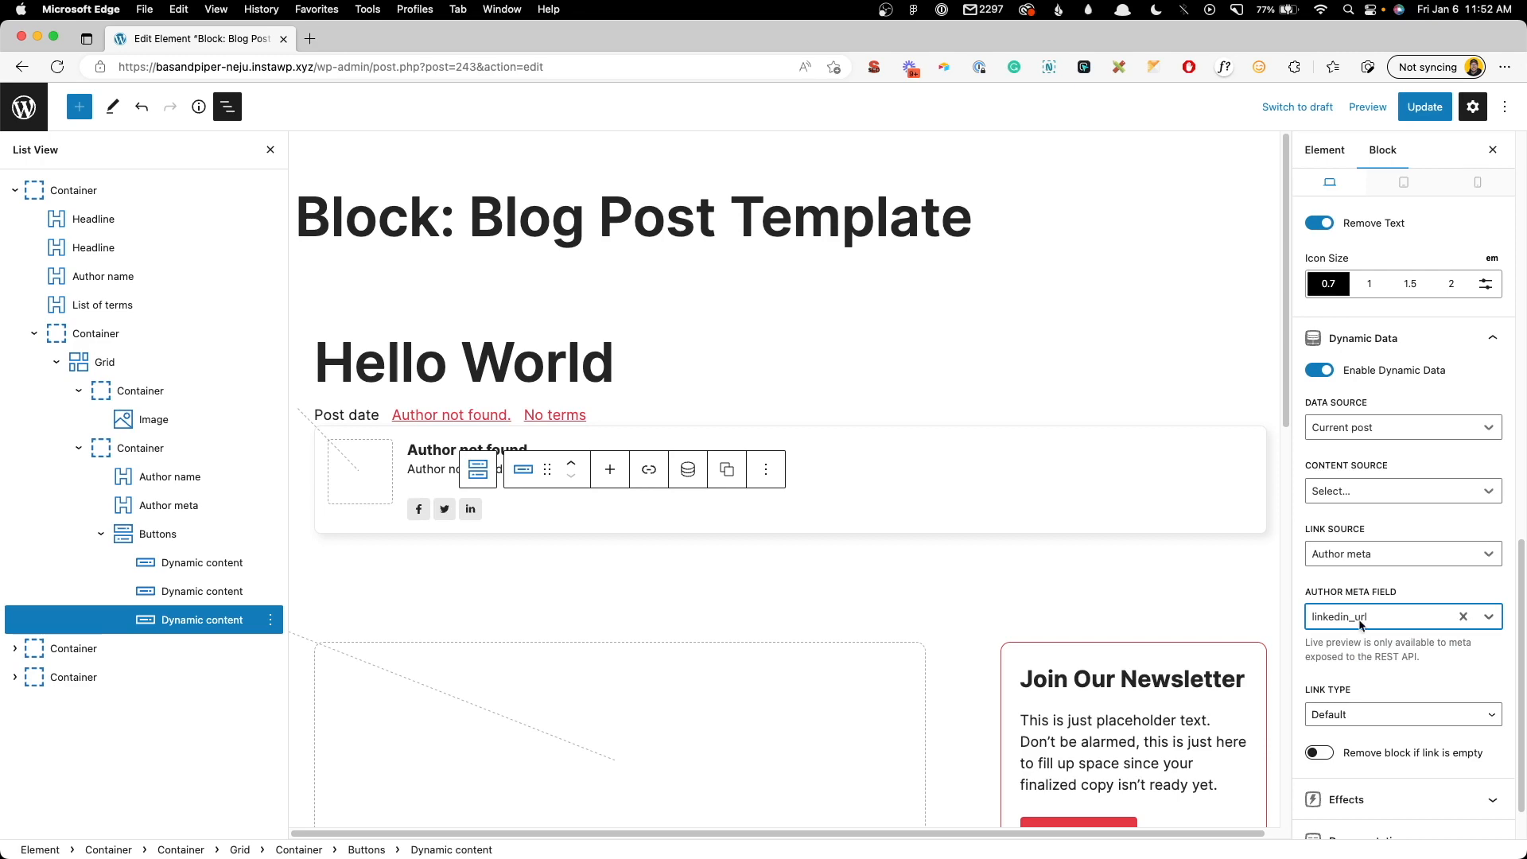
click(1404, 114)
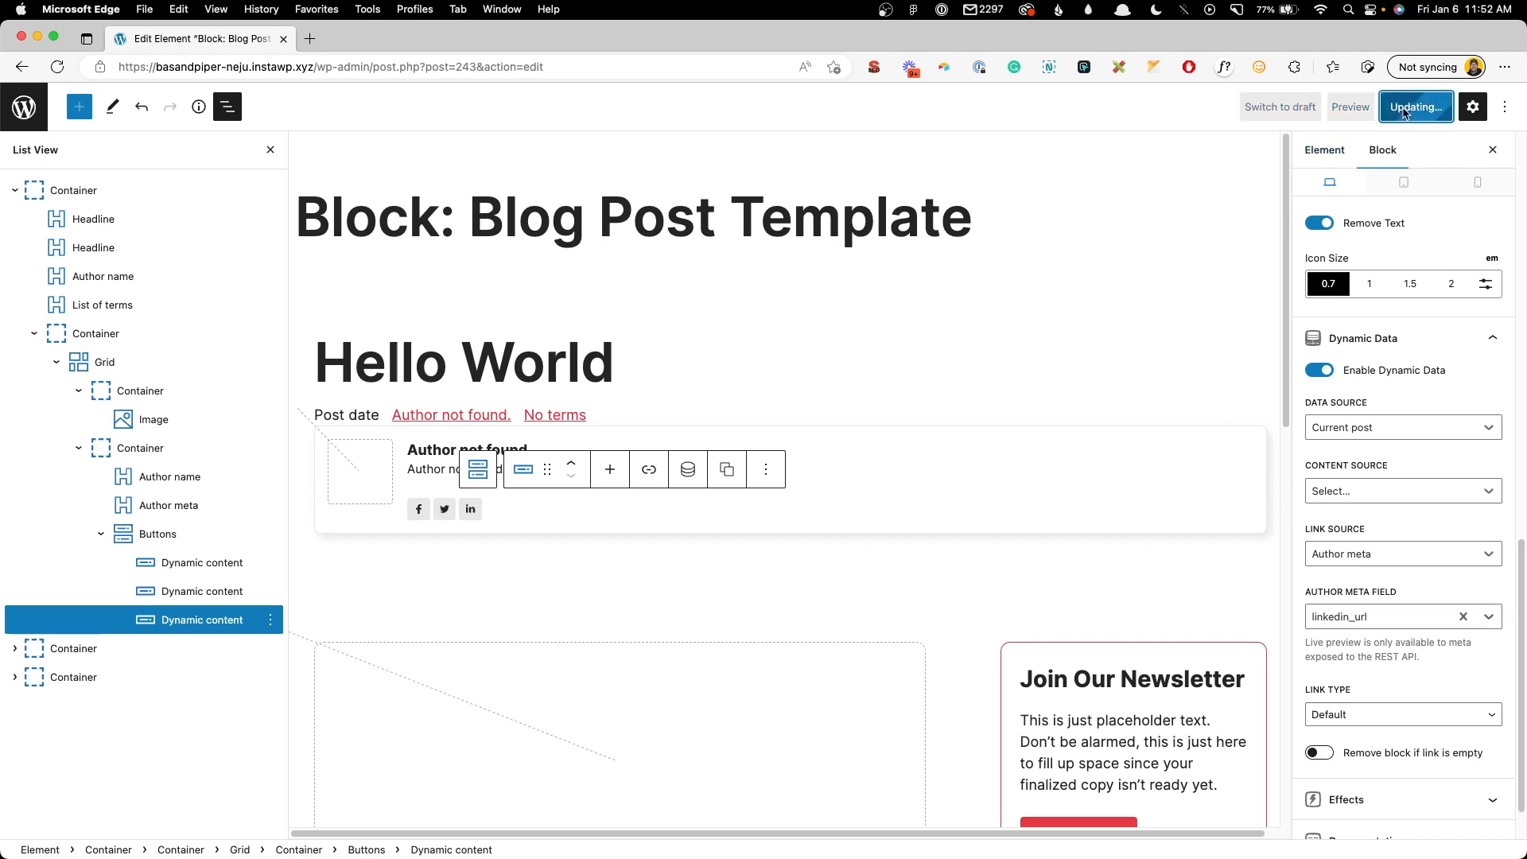
- Check the author box on the live Post Two (w/CTA) page, then return to the Dashboard
click(30, 106)
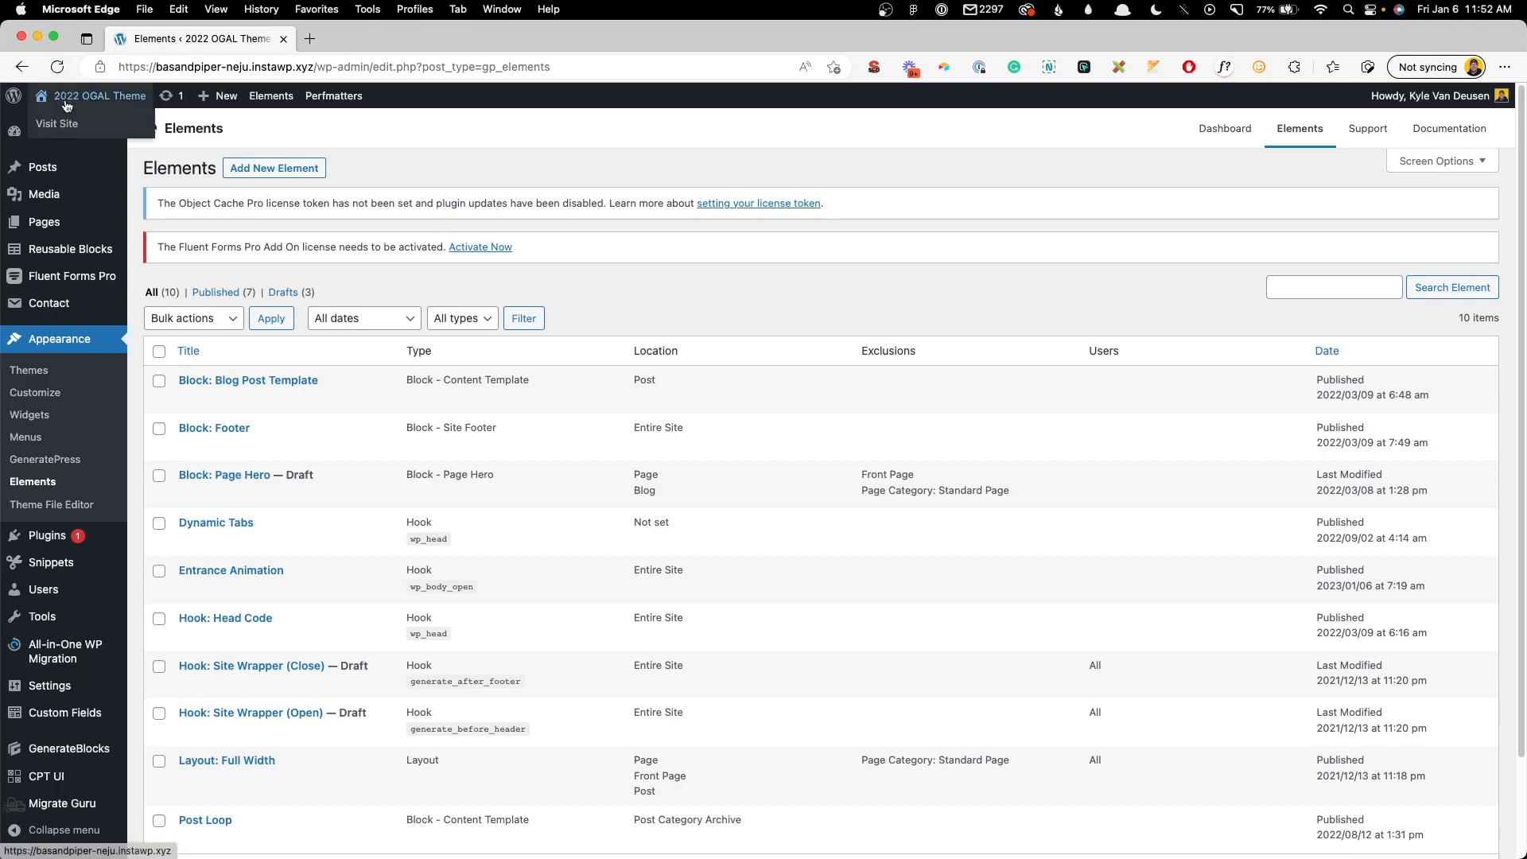
click(70, 118)
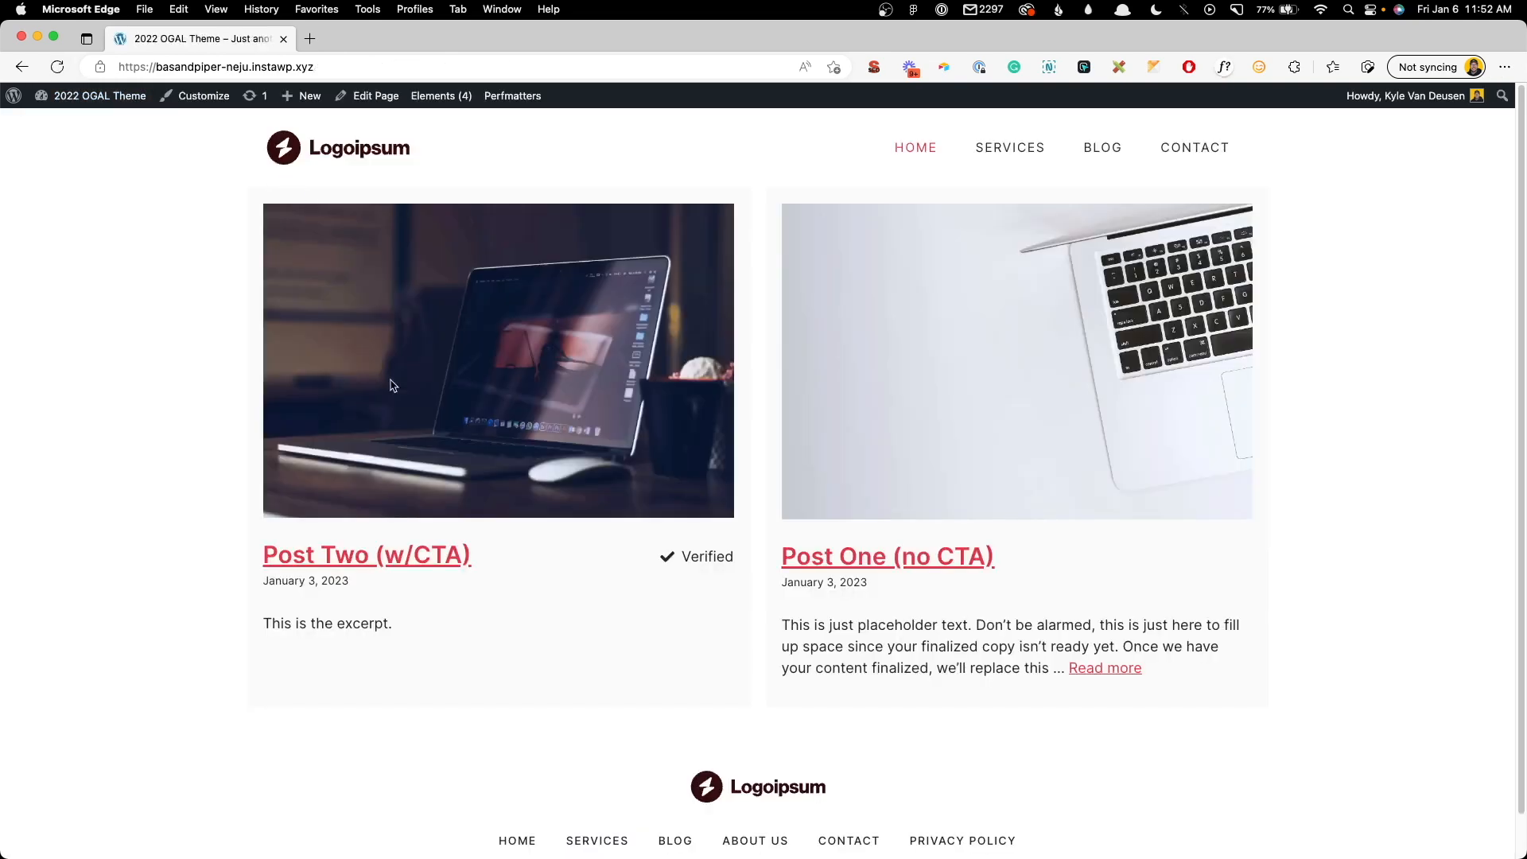
click(382, 554)
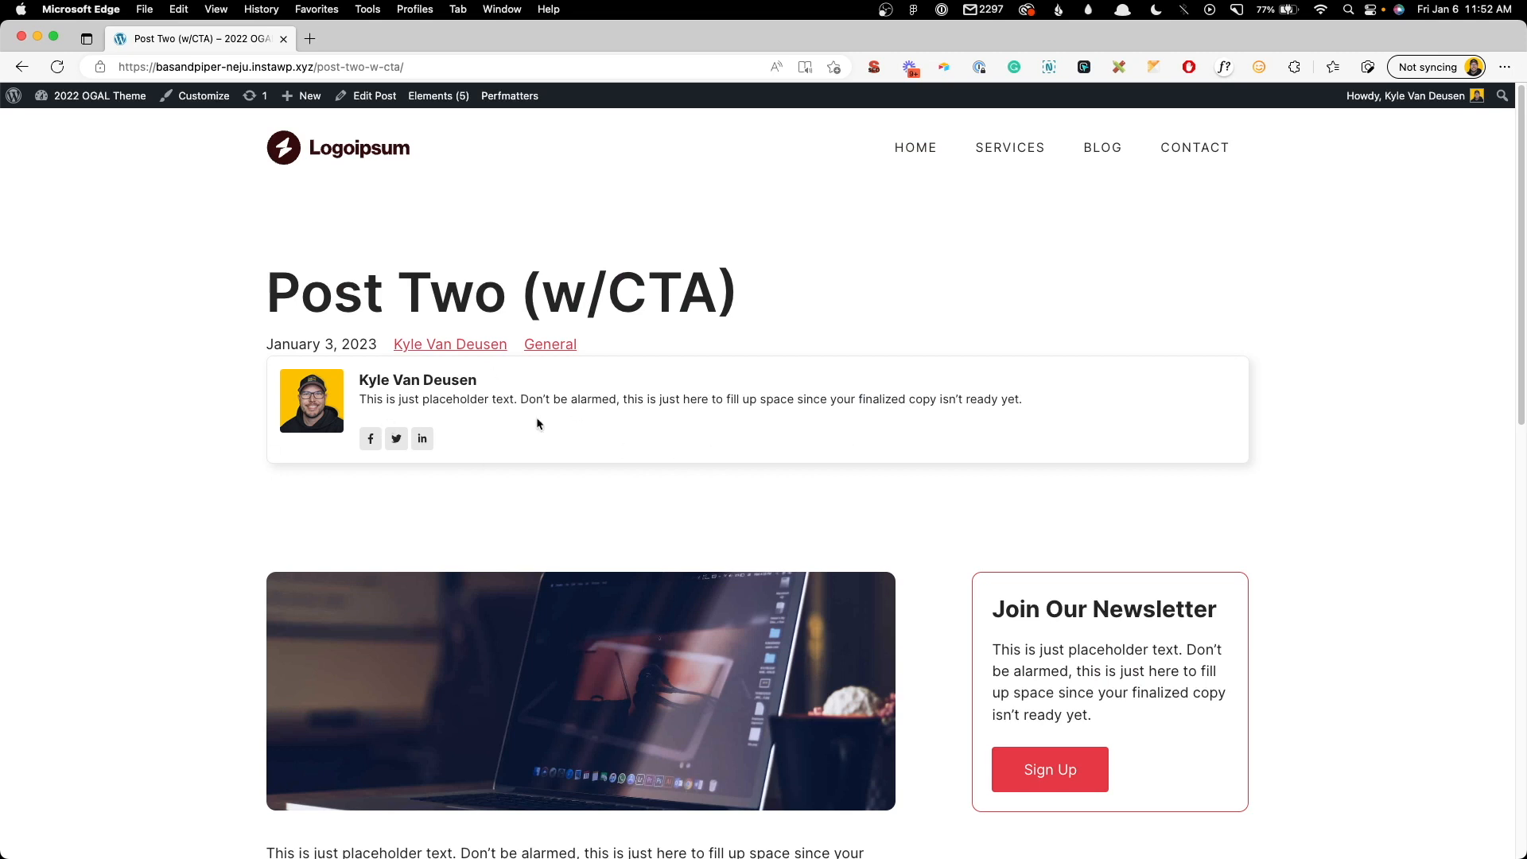
drag(386, 398, 1012, 399)
click(1013, 399)
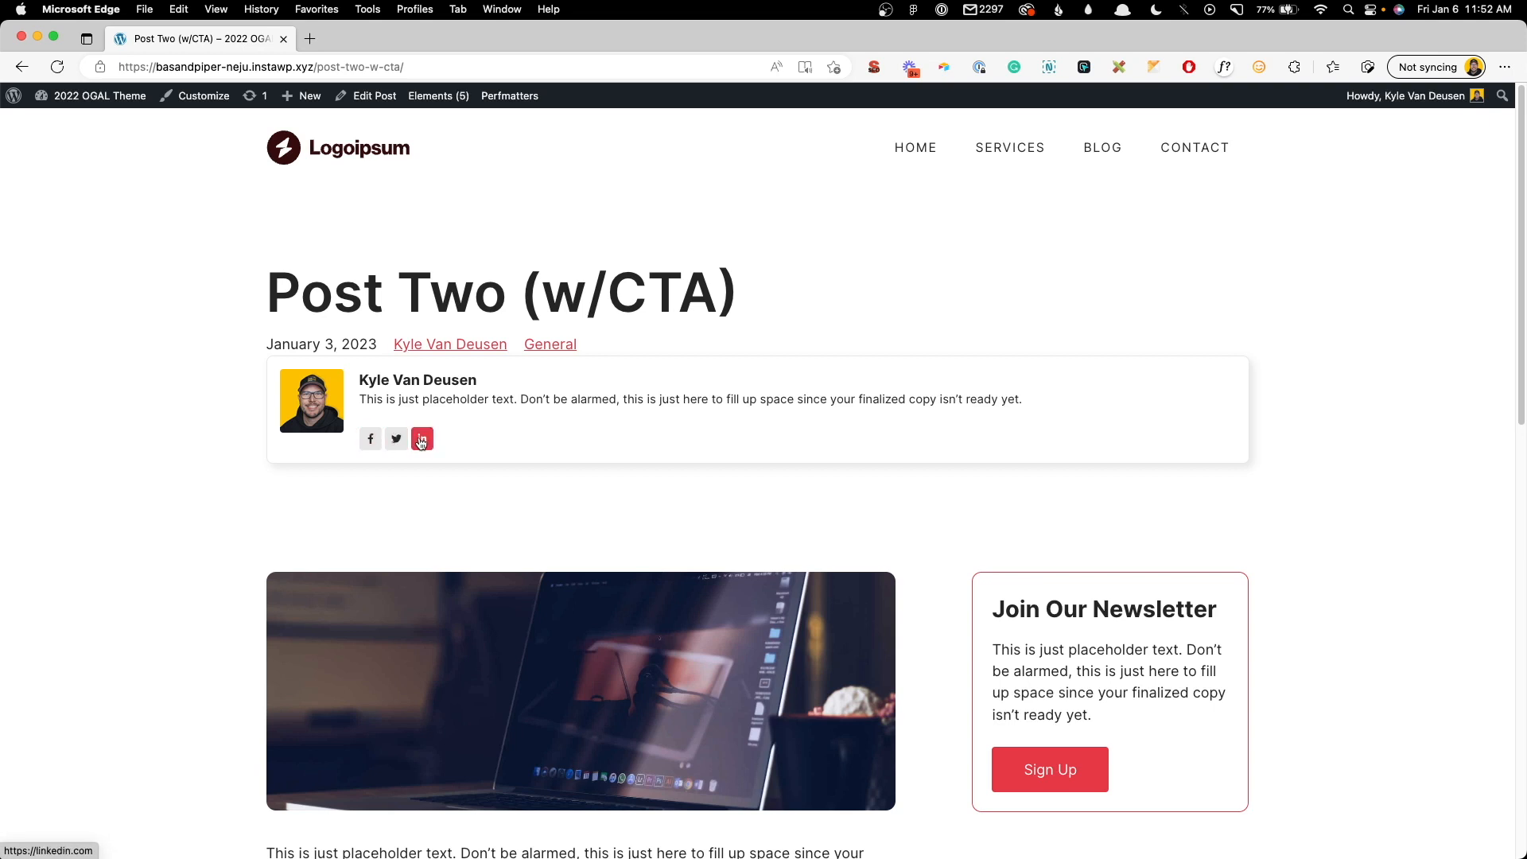
mouse_move(120, 95)
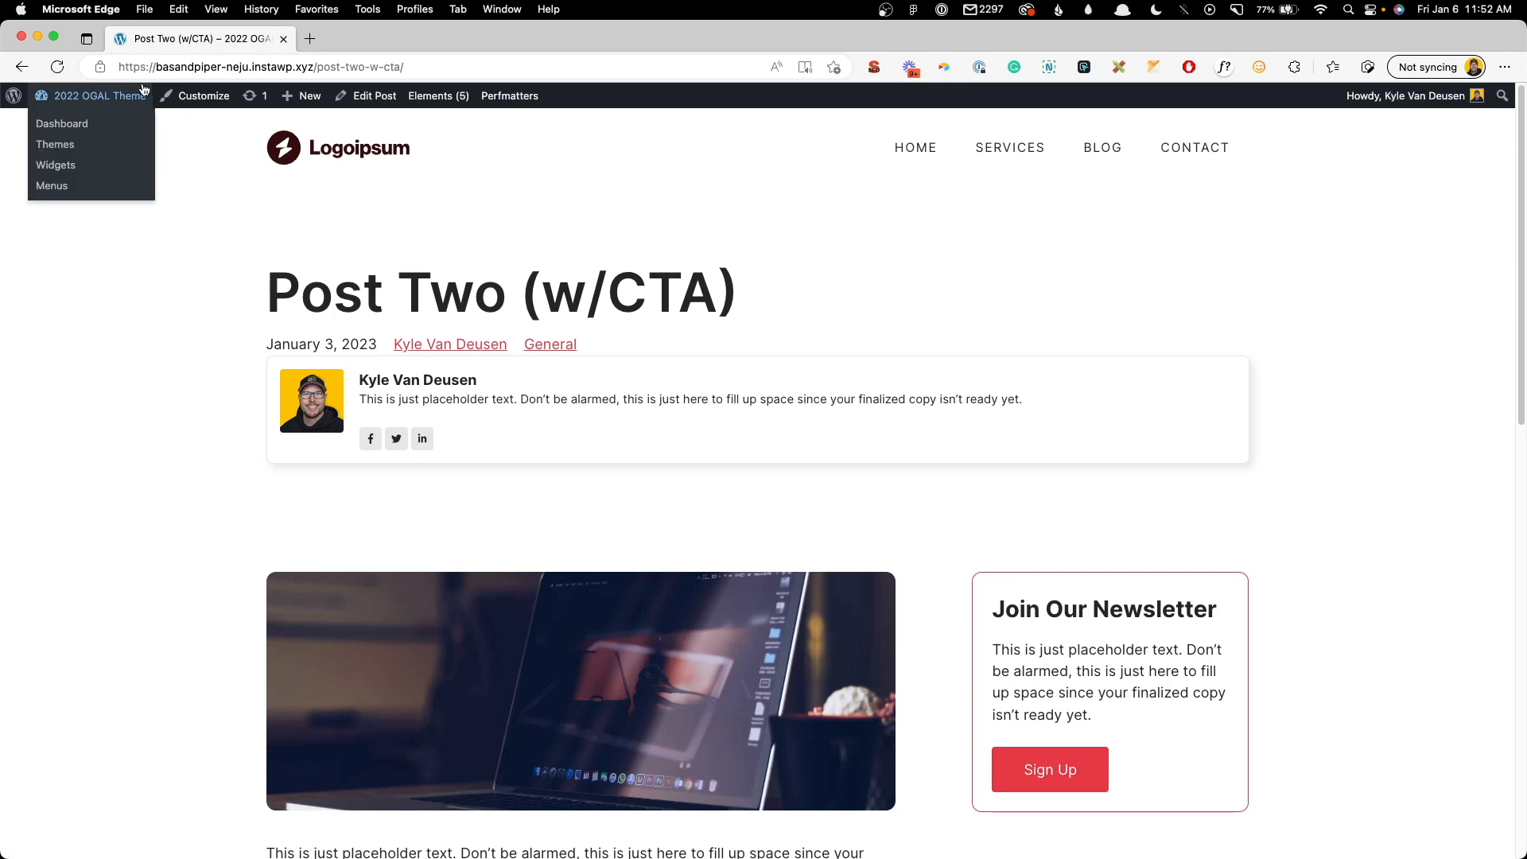
click(110, 125)
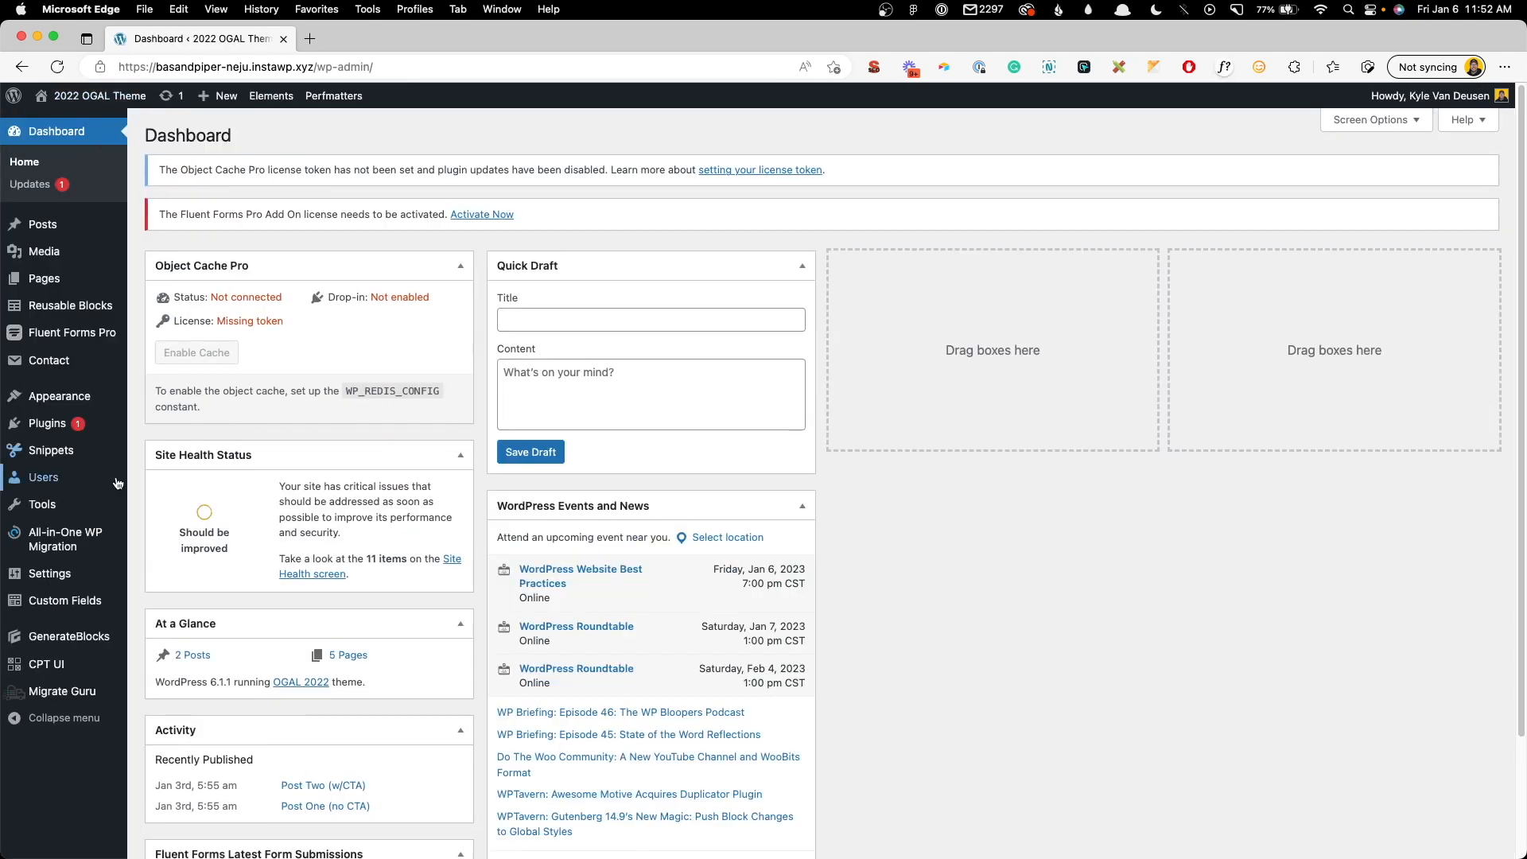
- Start a new user, entering a username, e-mail address, first name and last name
mouse_move(100, 475)
click(164, 502)
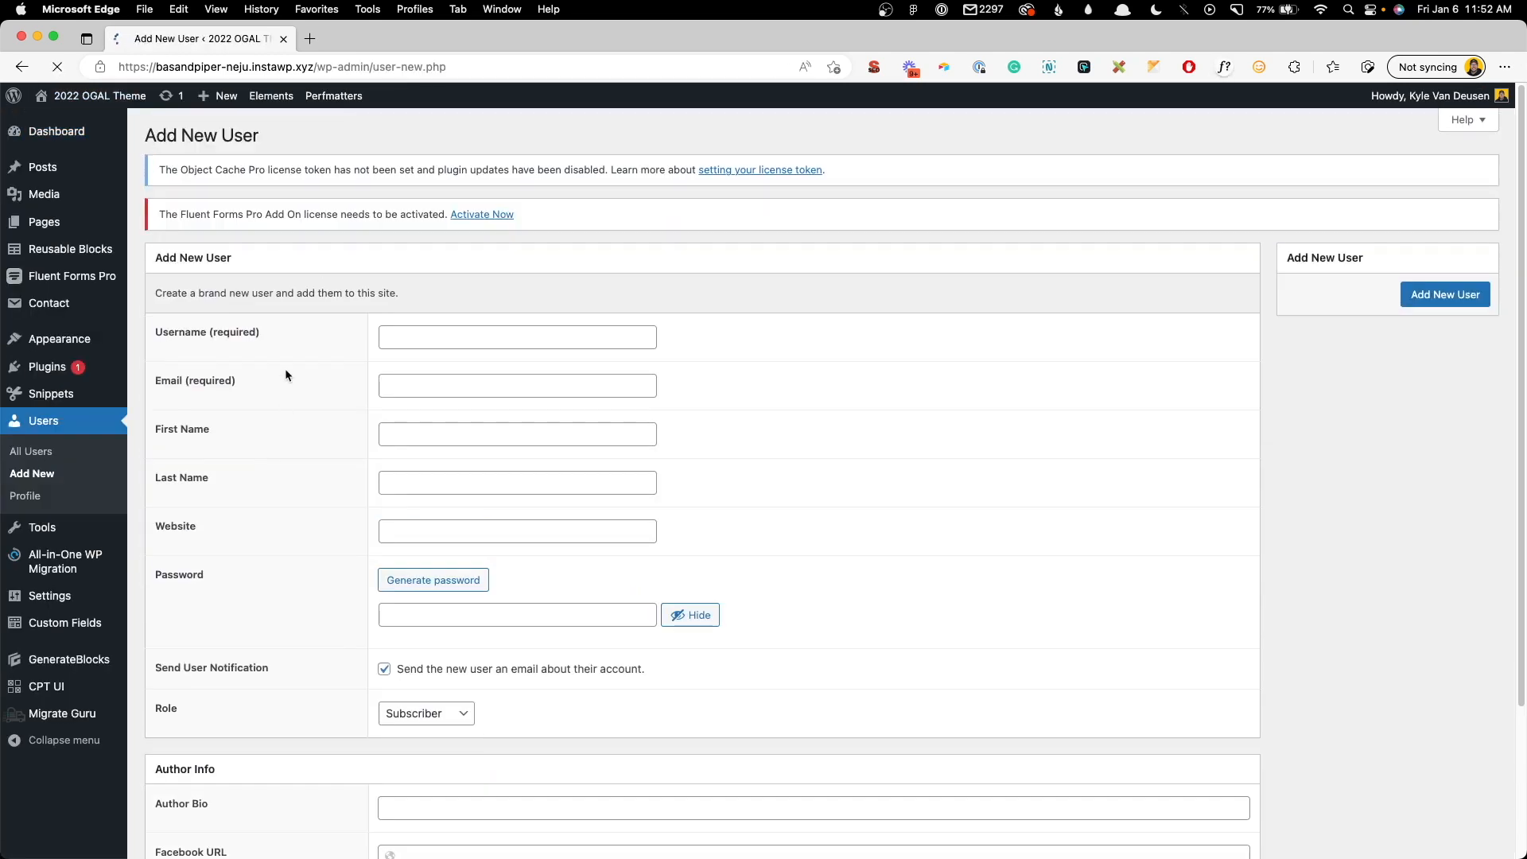
click(466, 336)
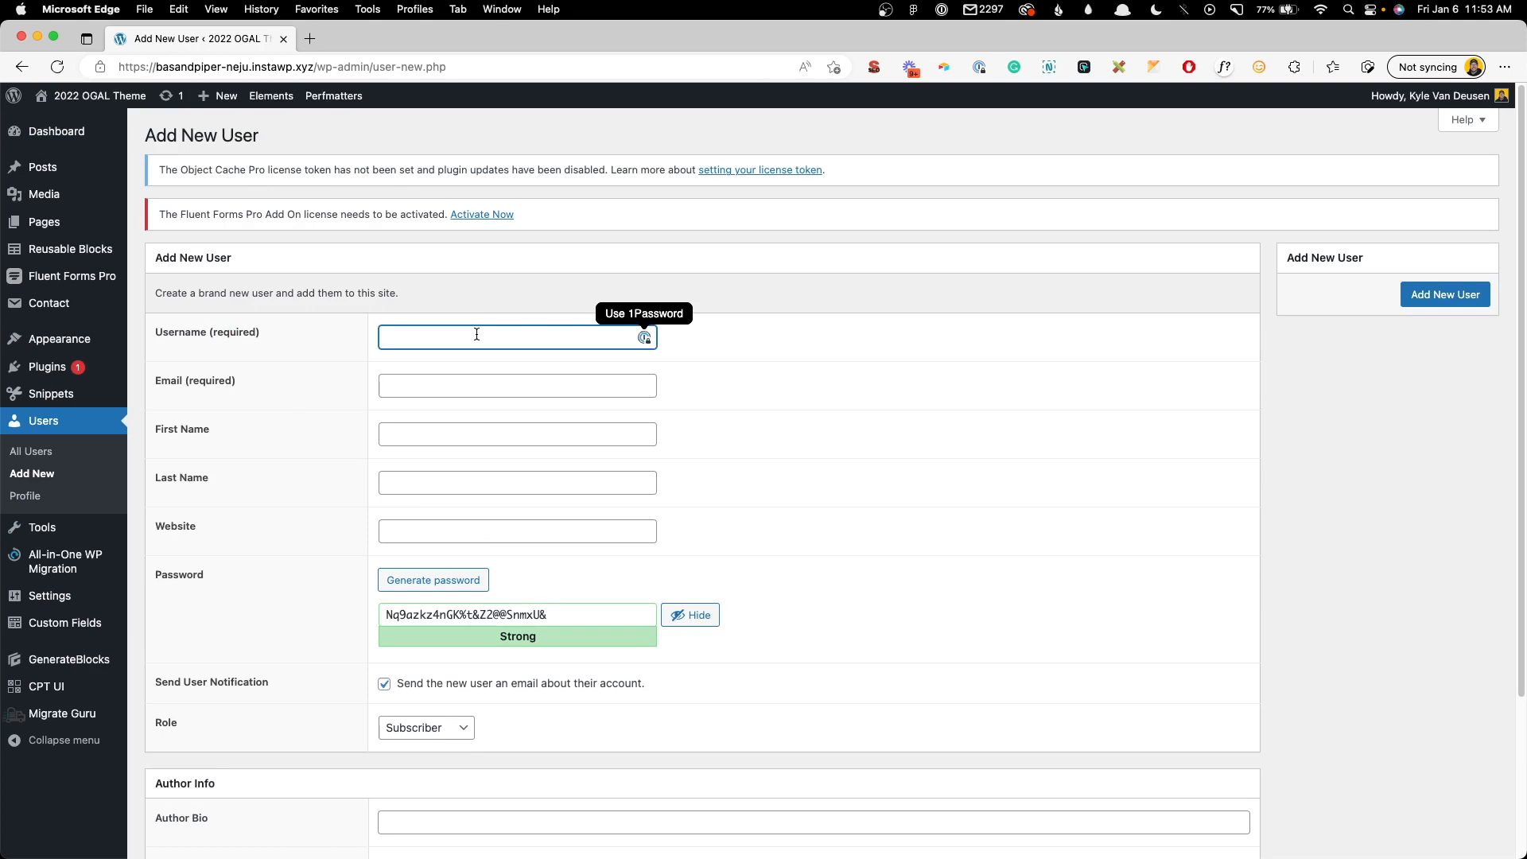
text(test)
key(Tab)
key(Tab)
key(Tab)
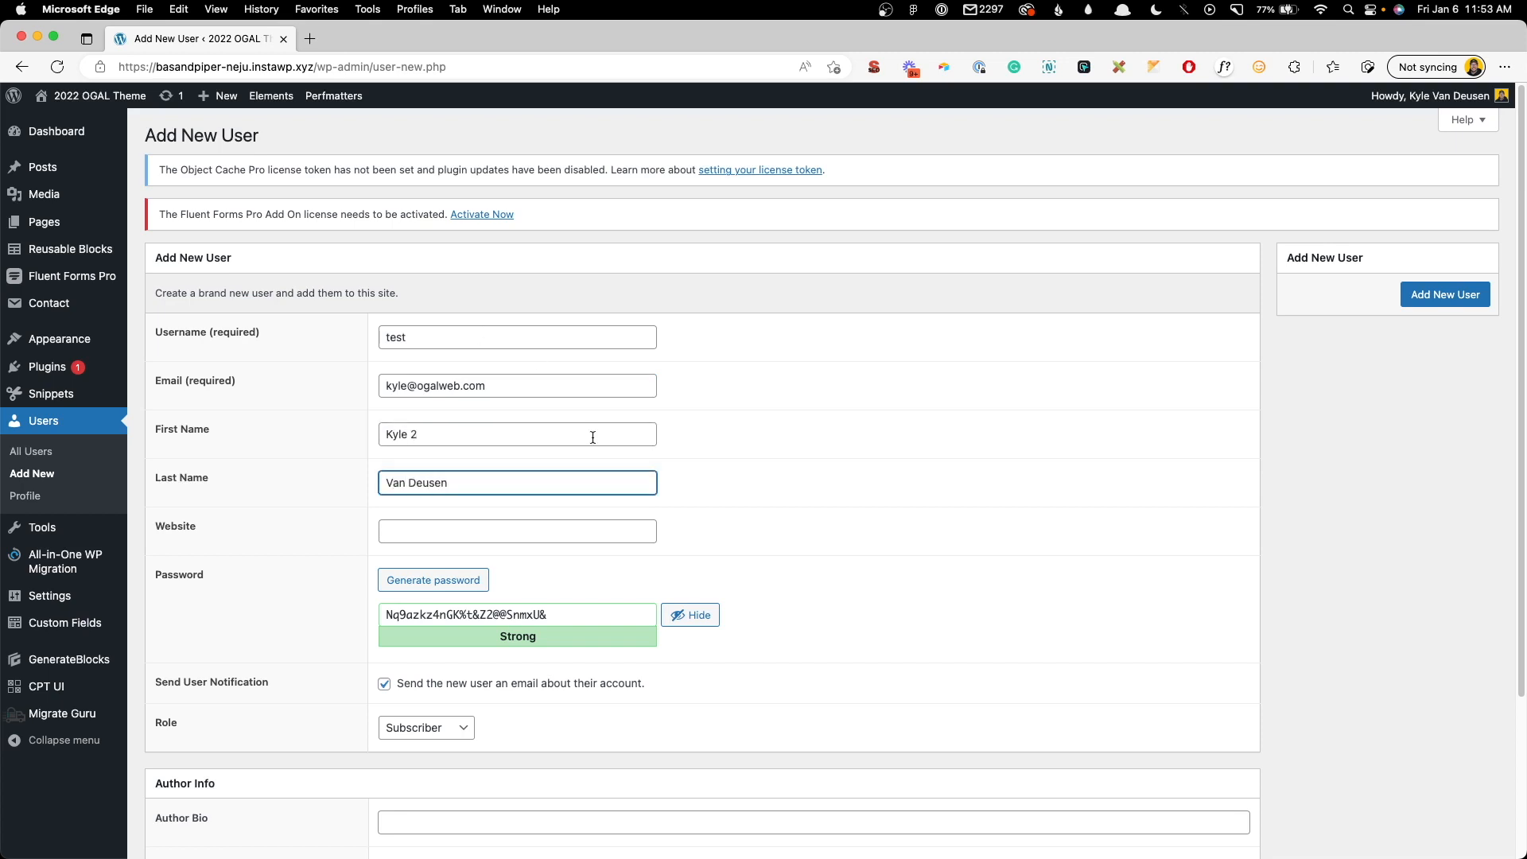
- Give the new user the Administrator role and turn off the notification e-mail
scroll(592, 438, down, 3)
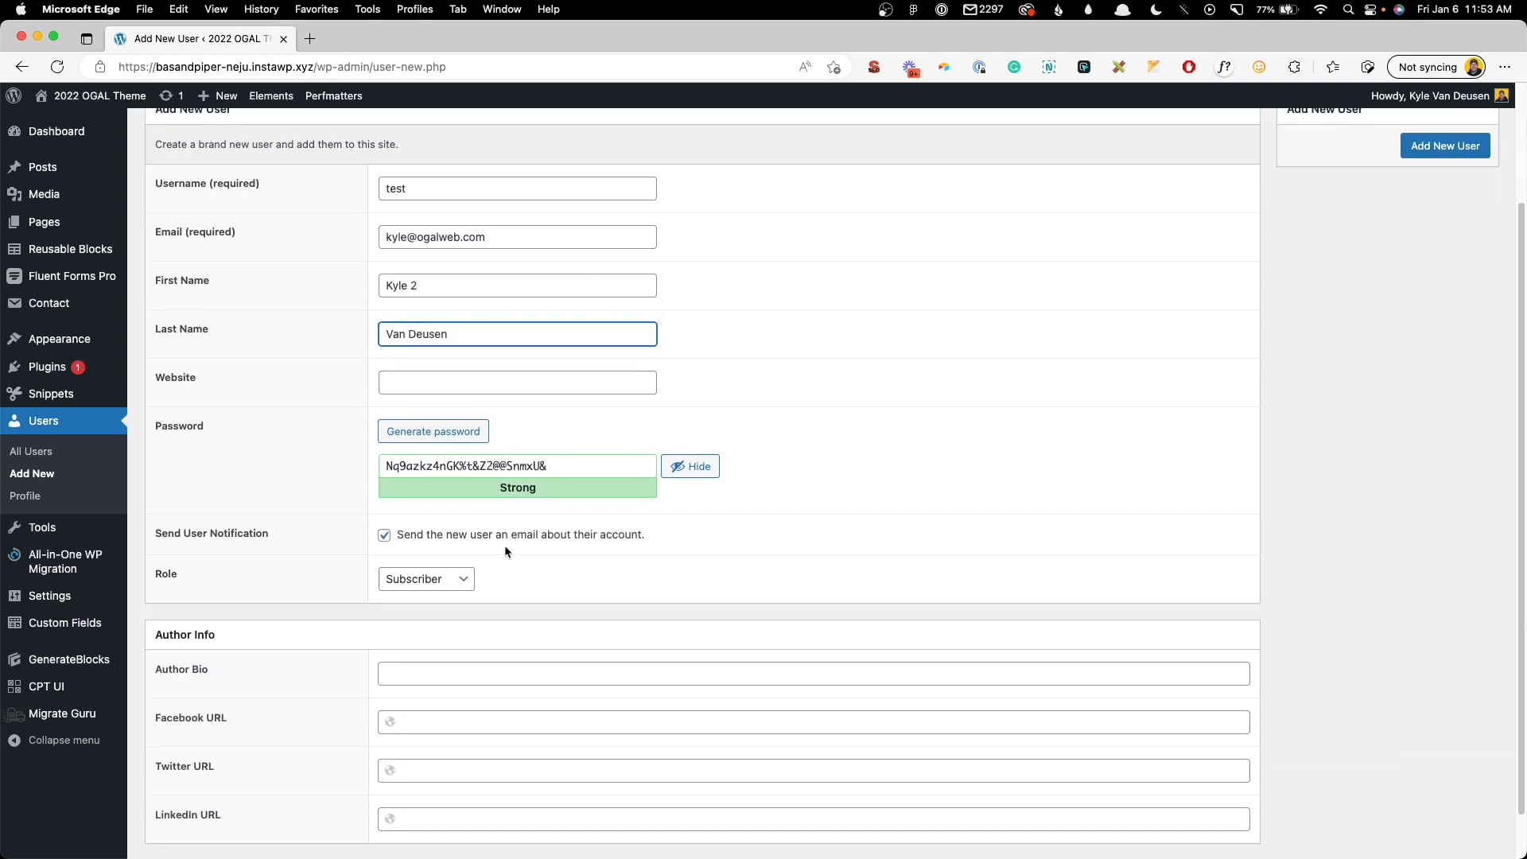
click(440, 578)
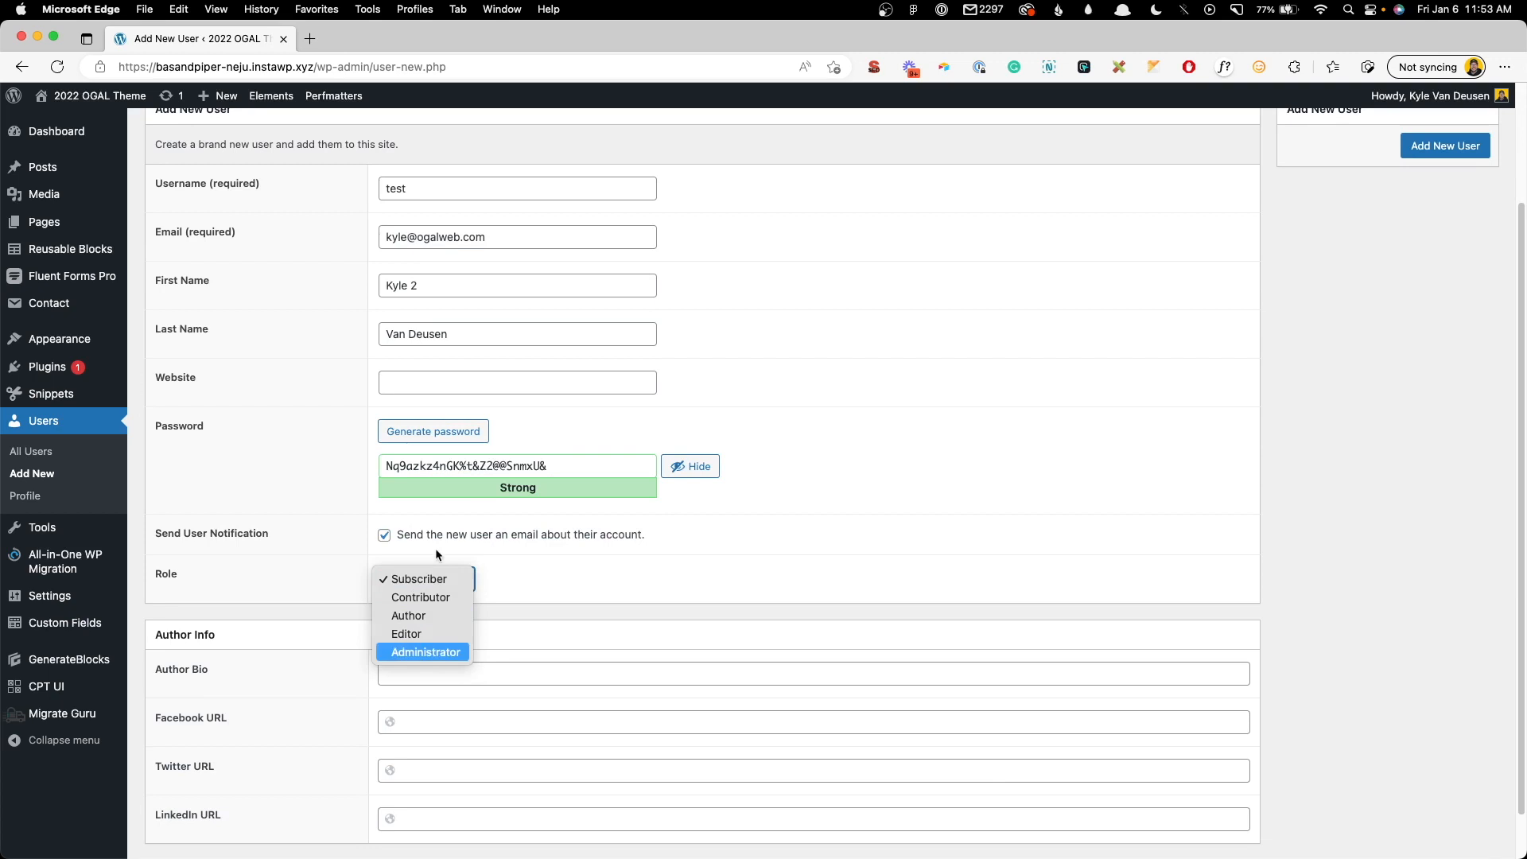
click(426, 652)
click(384, 534)
scroll(522, 603, down, 1)
scroll(522, 608, down, 1)
click(418, 613)
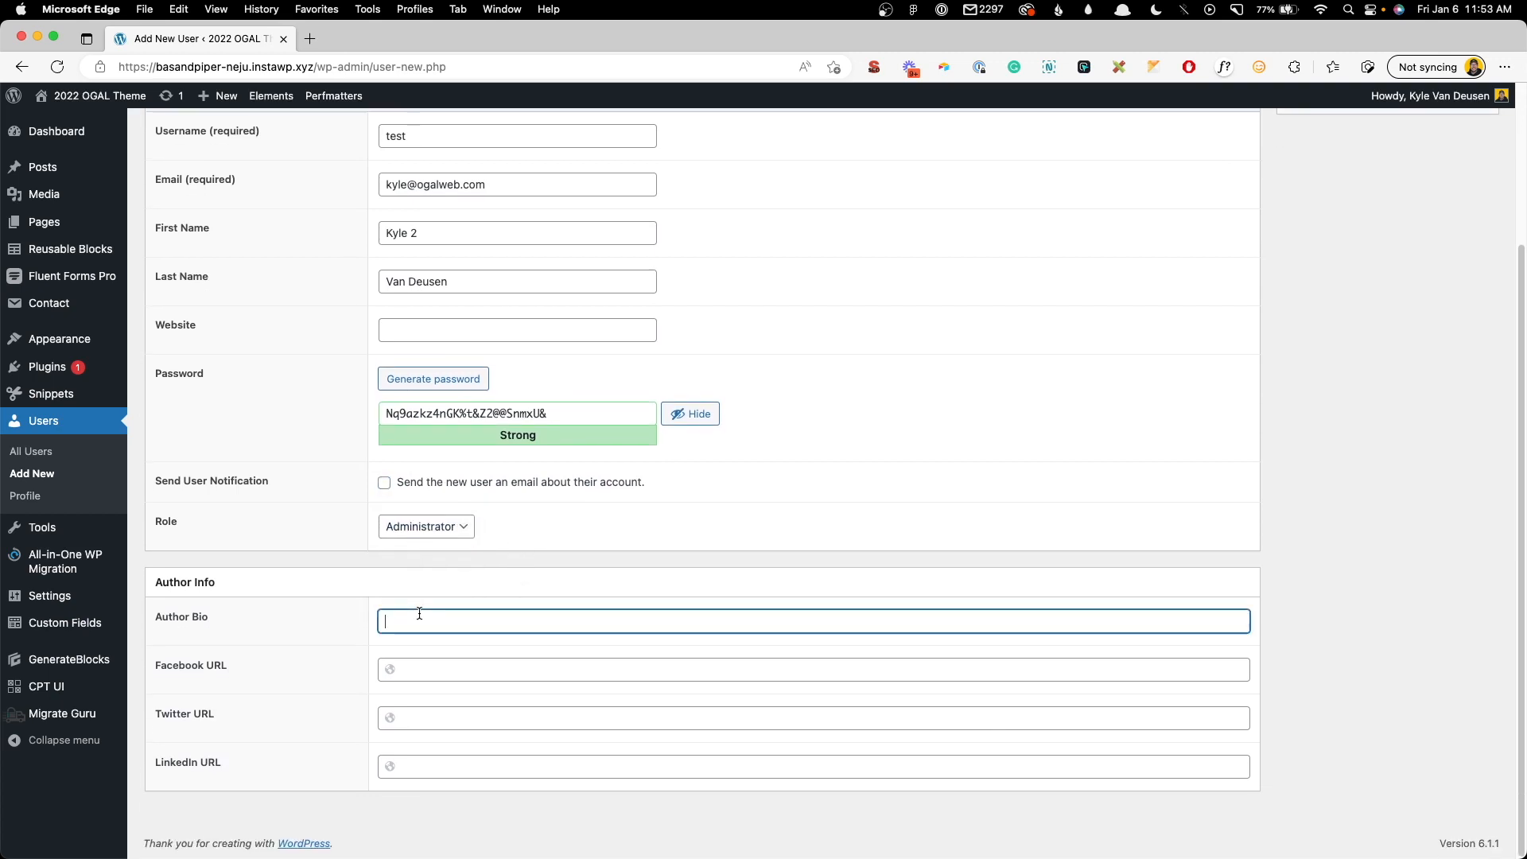
text(Kyle 2's Bio)
key(Tab)
text(https://)
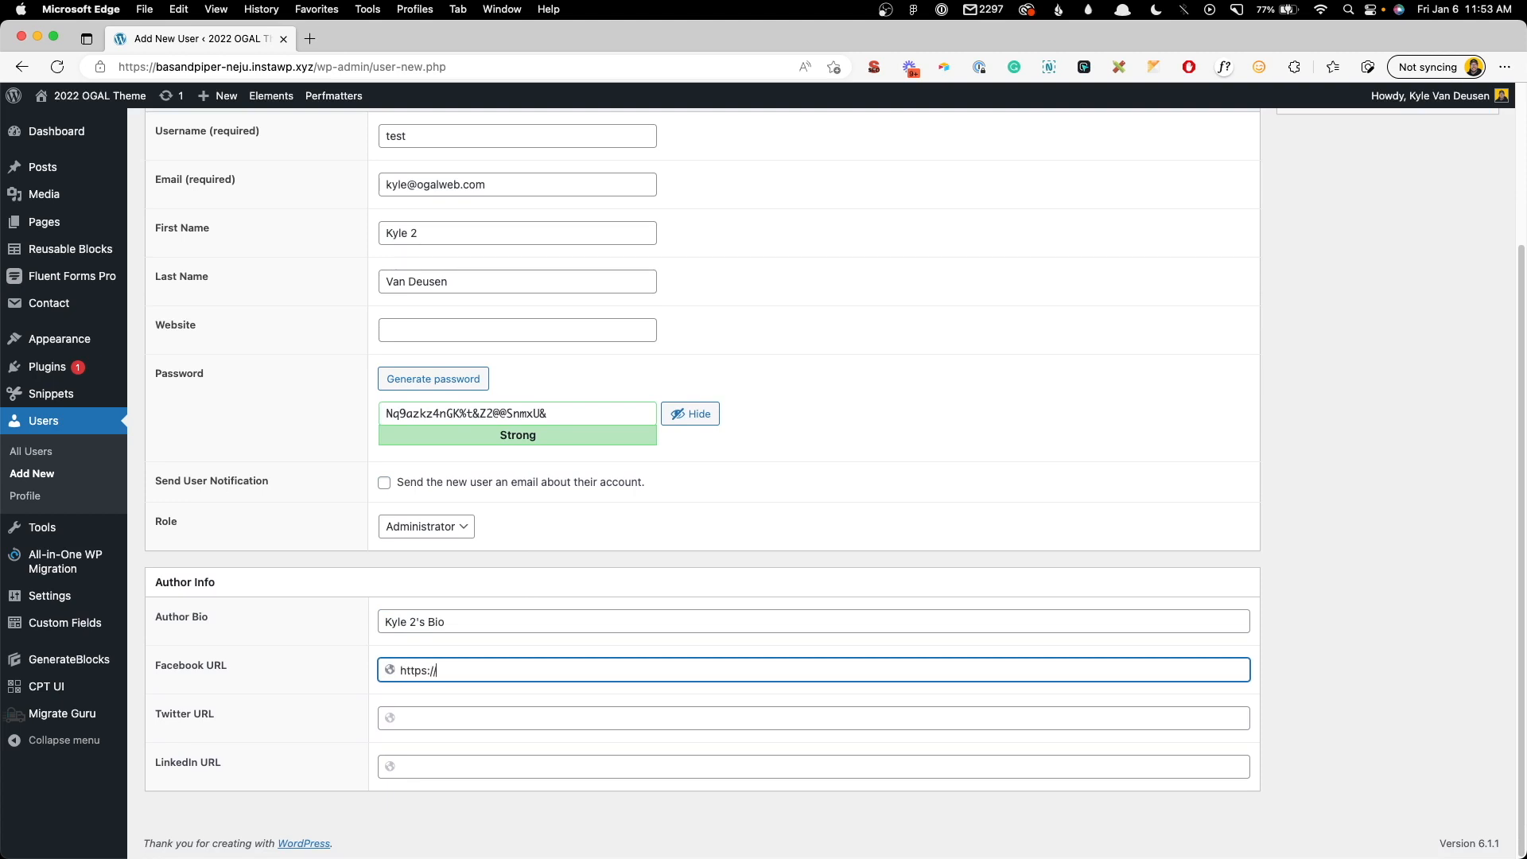
text(fb.com/)
key(Tab)
text(http)
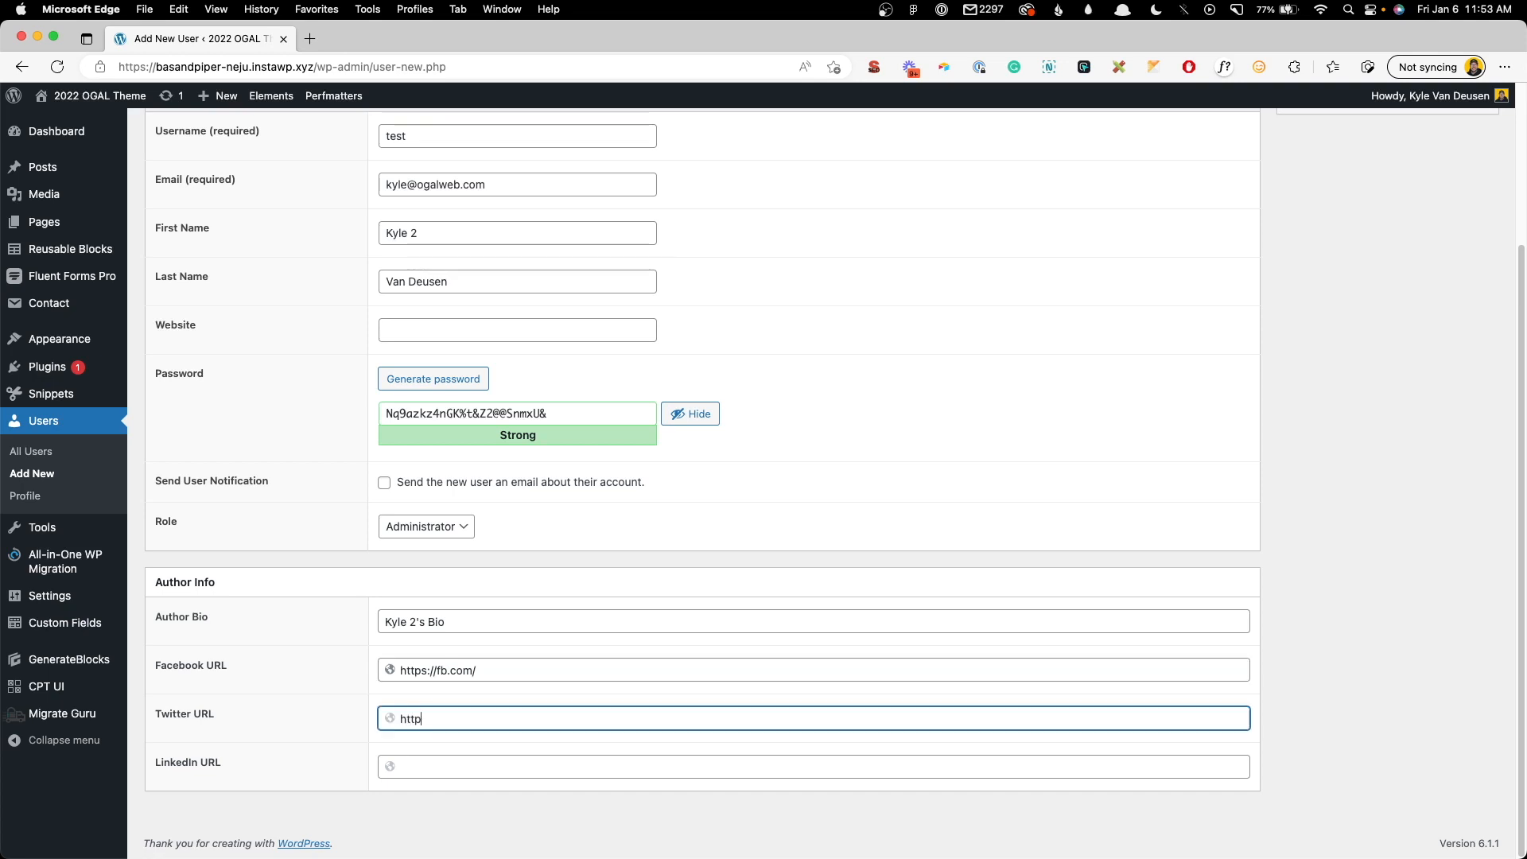
text(s://tw.com/)
key(Tab)
text(https://li)
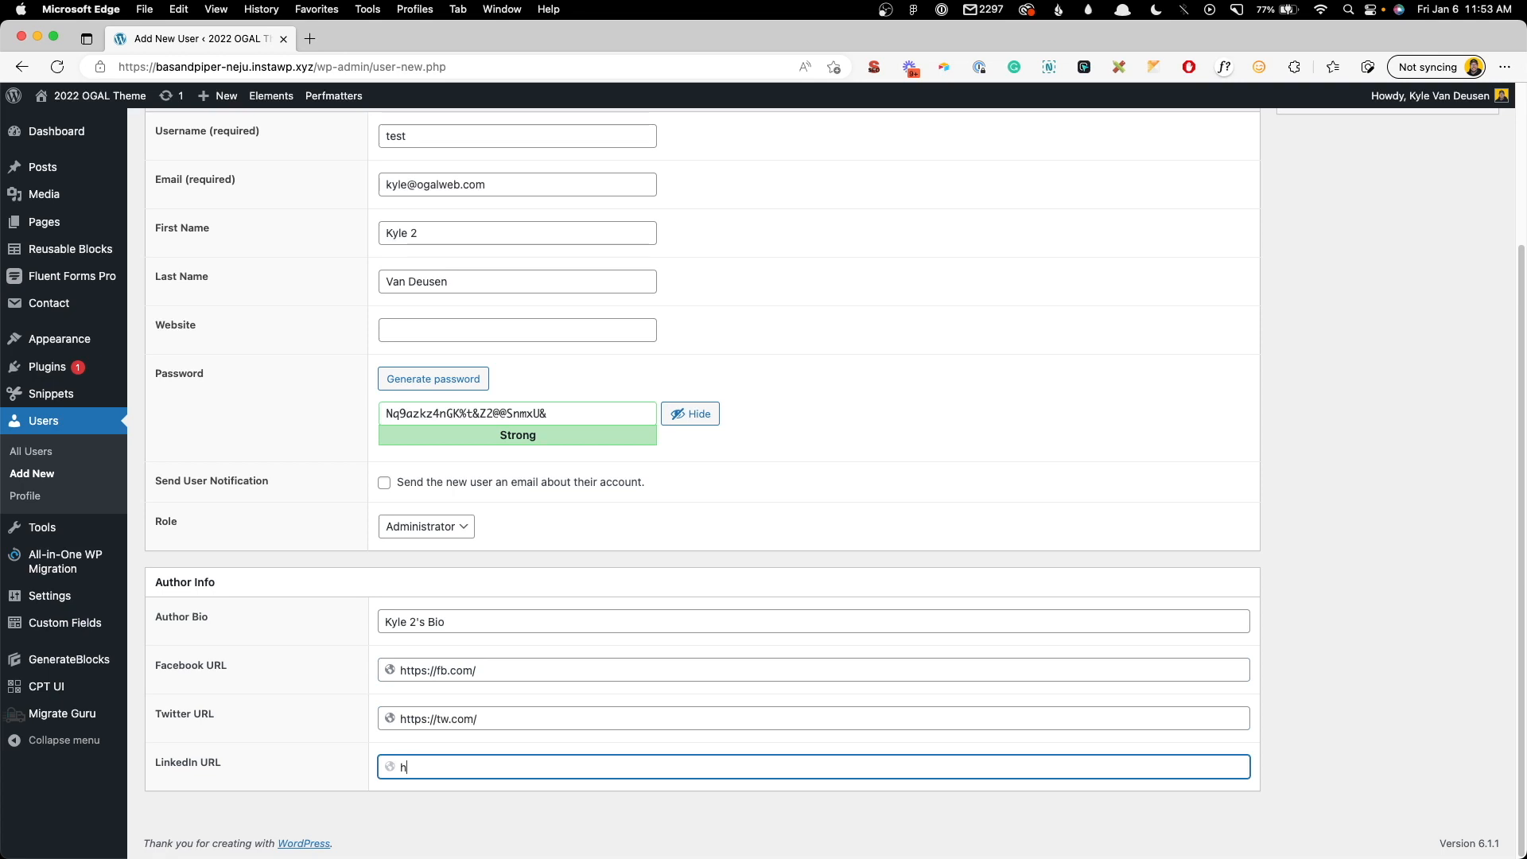
text(.com/)
scroll(489, 487, up, 5)
click(1473, 293)
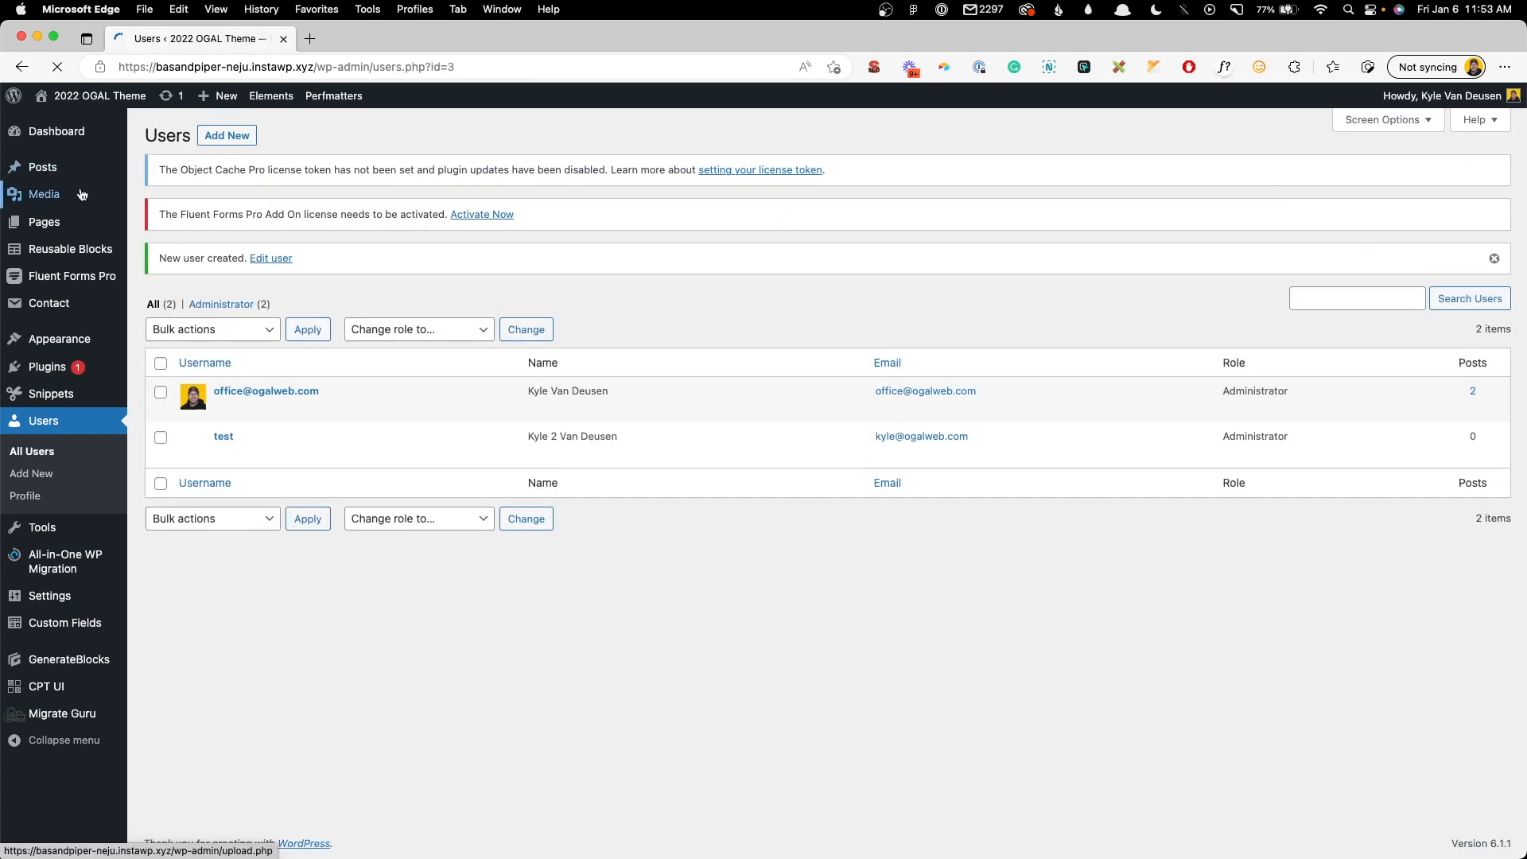
- Reassign Post Two (w/CTA) to the new second user and update the post
mouse_move(119, 168)
click(198, 171)
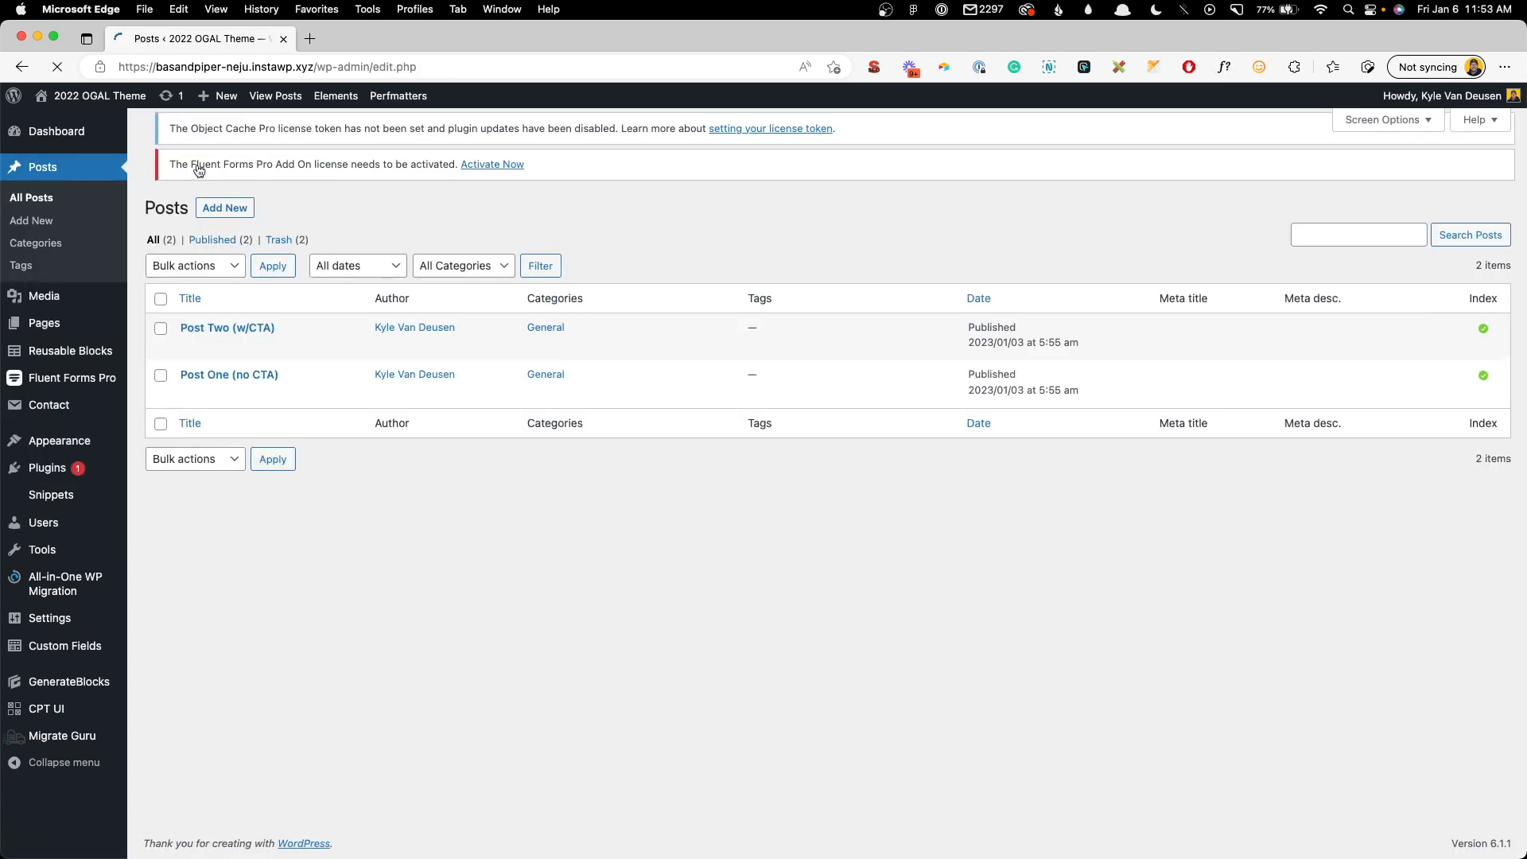
click(191, 368)
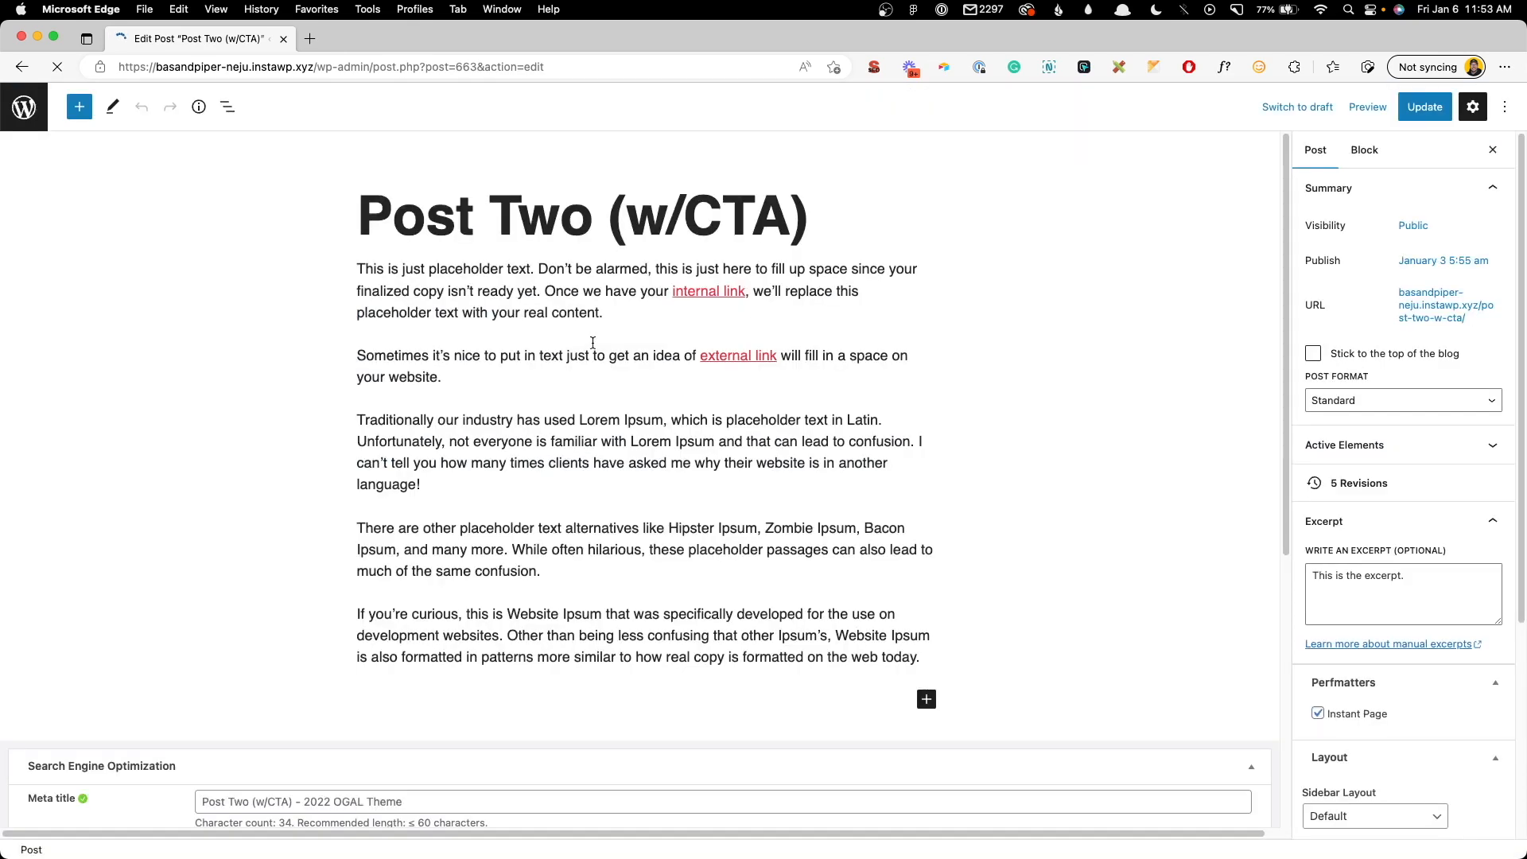
click(1358, 445)
click(1358, 431)
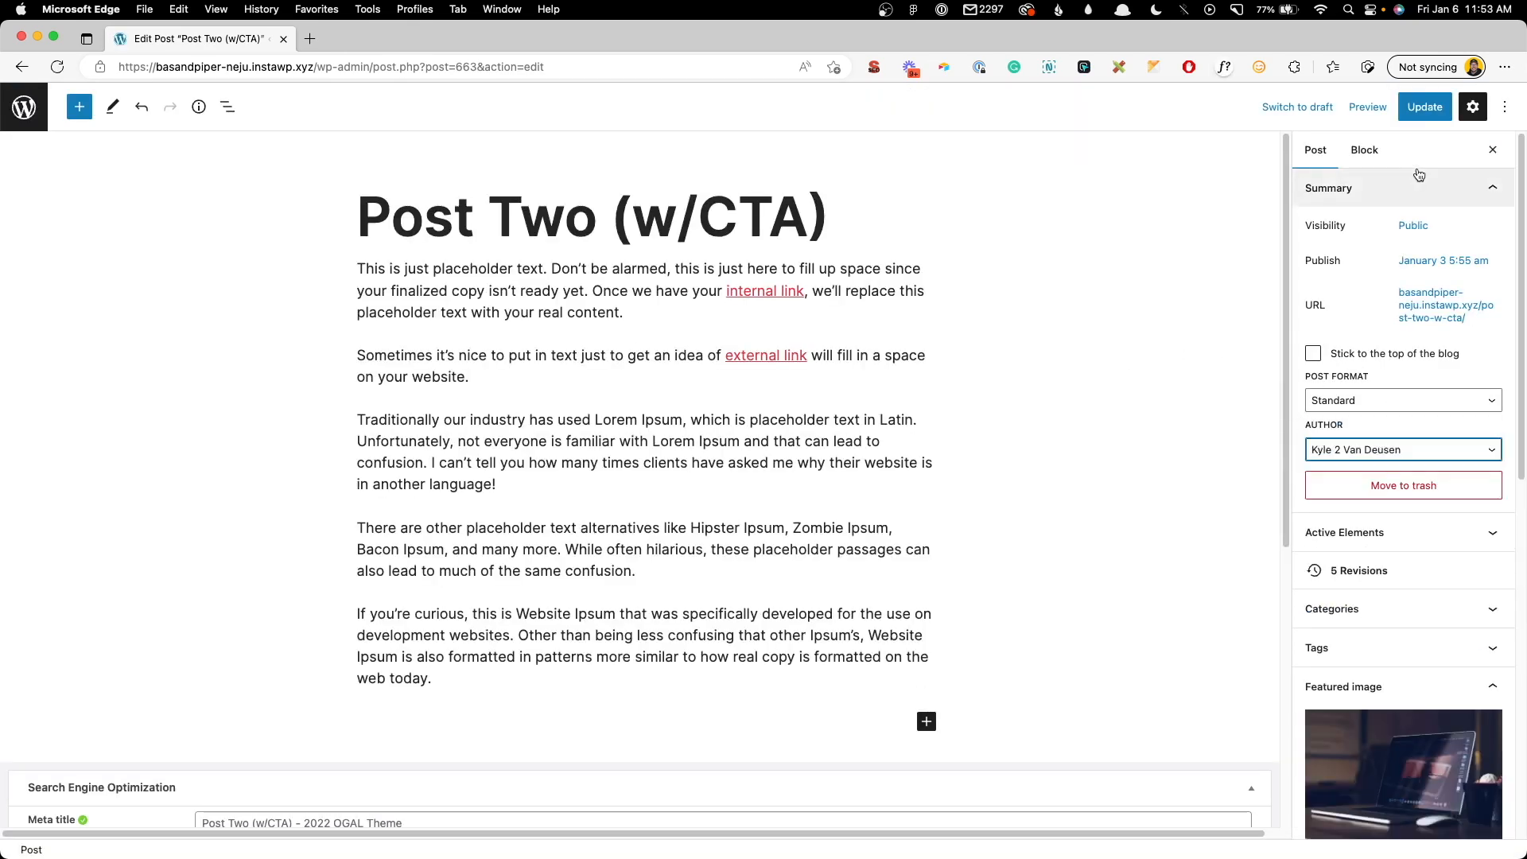
click(1442, 110)
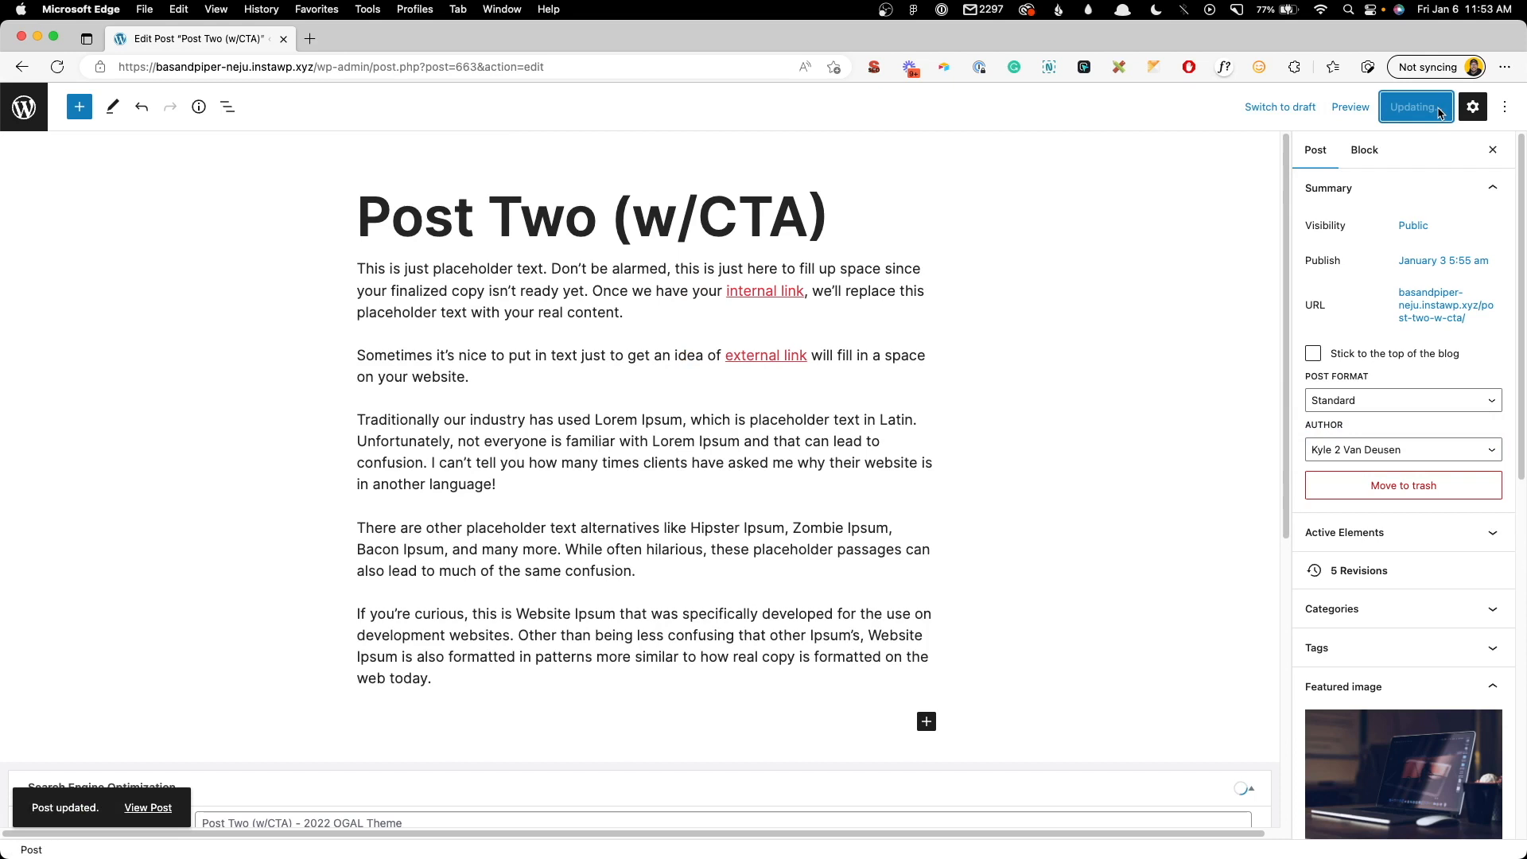
- View the live post and inspect the new author's name and bio in the author box
click(155, 823)
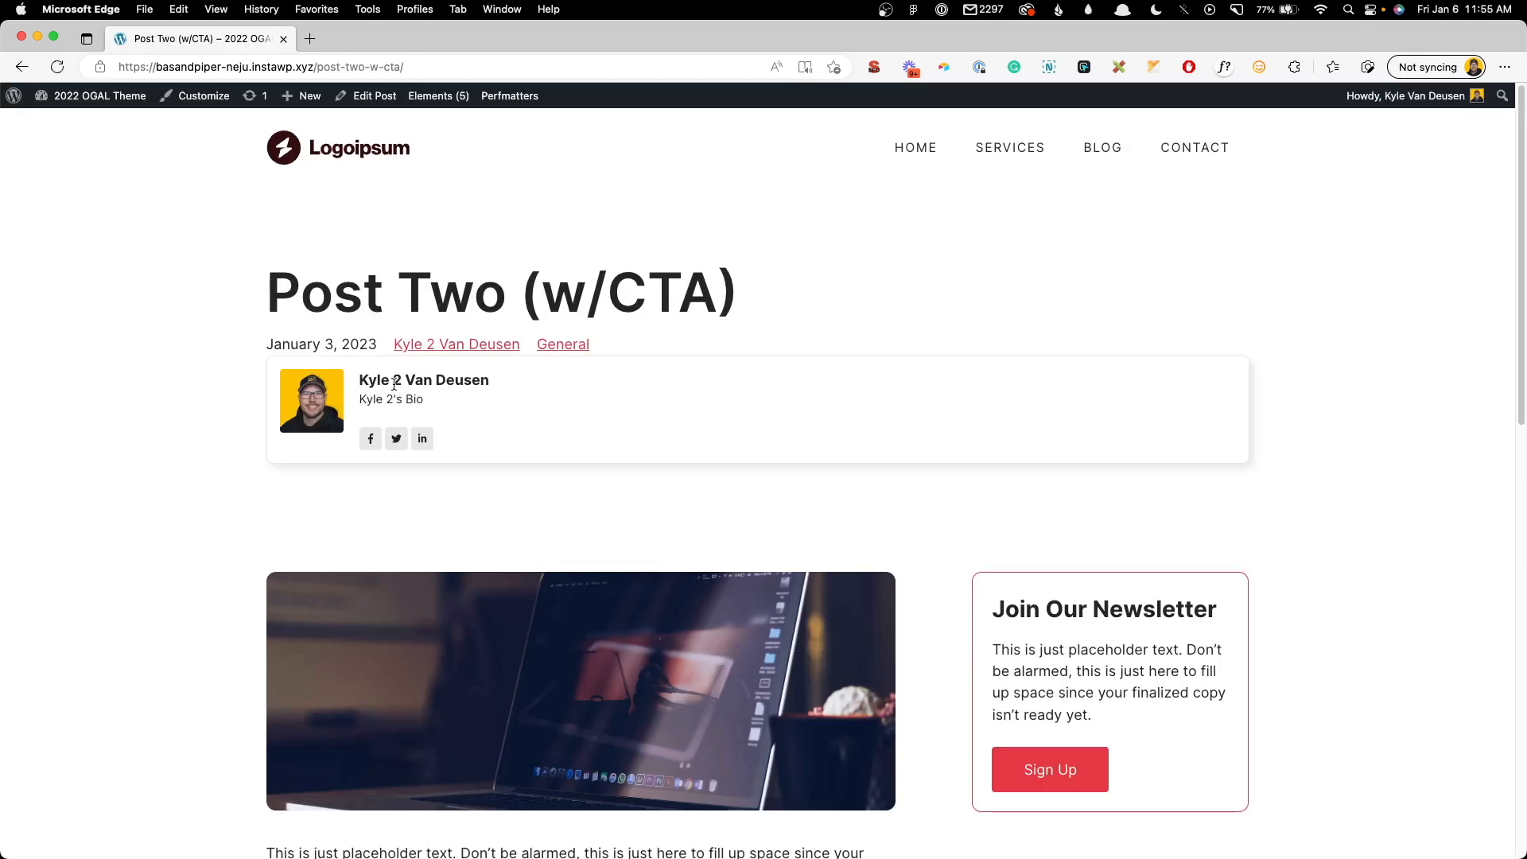
drag(362, 380, 425, 404)
click(436, 382)
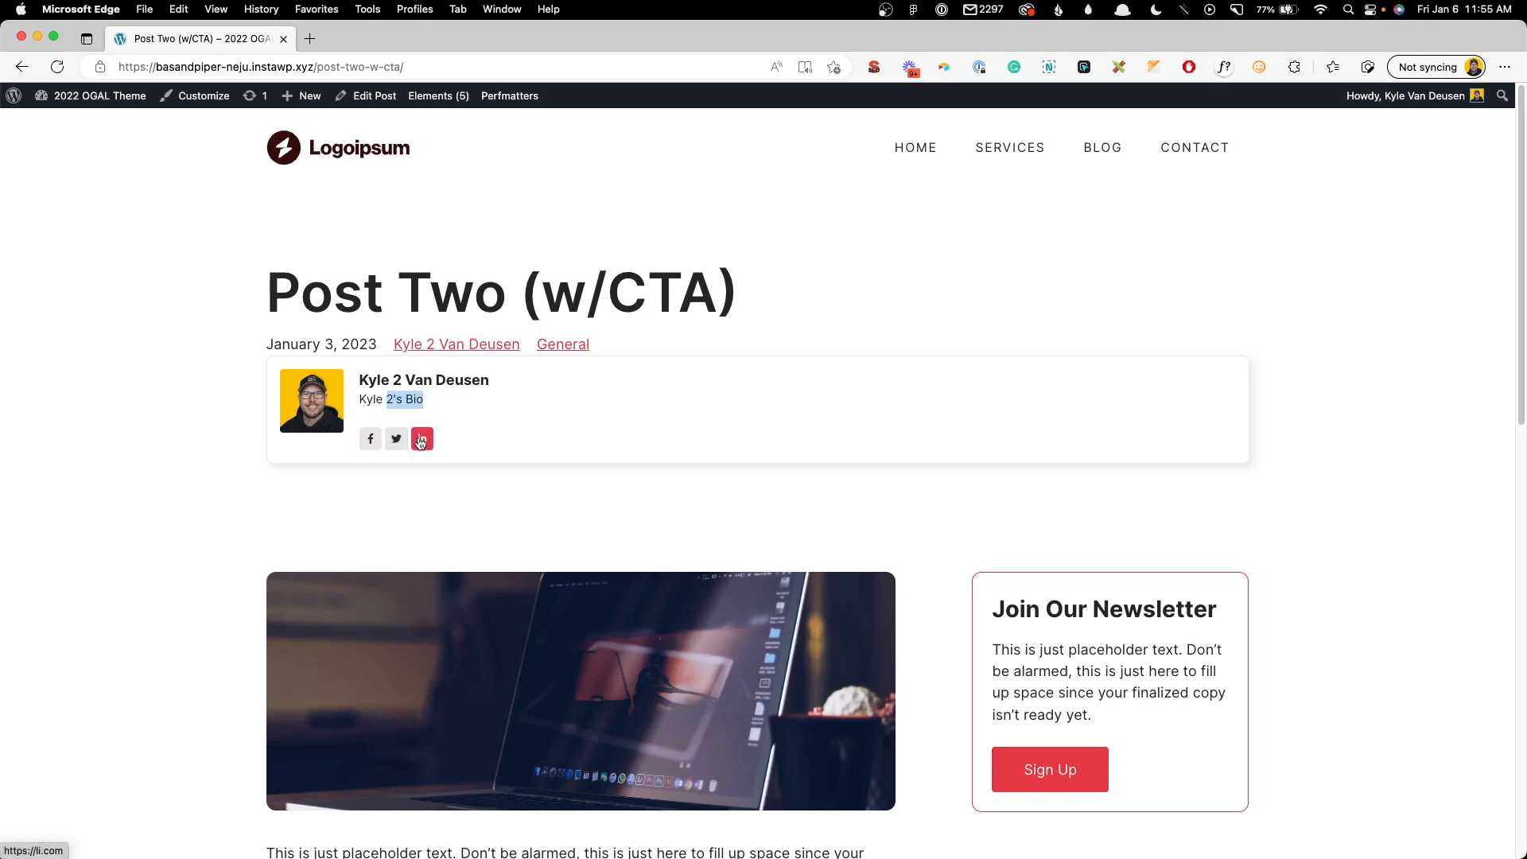
click(591, 387)
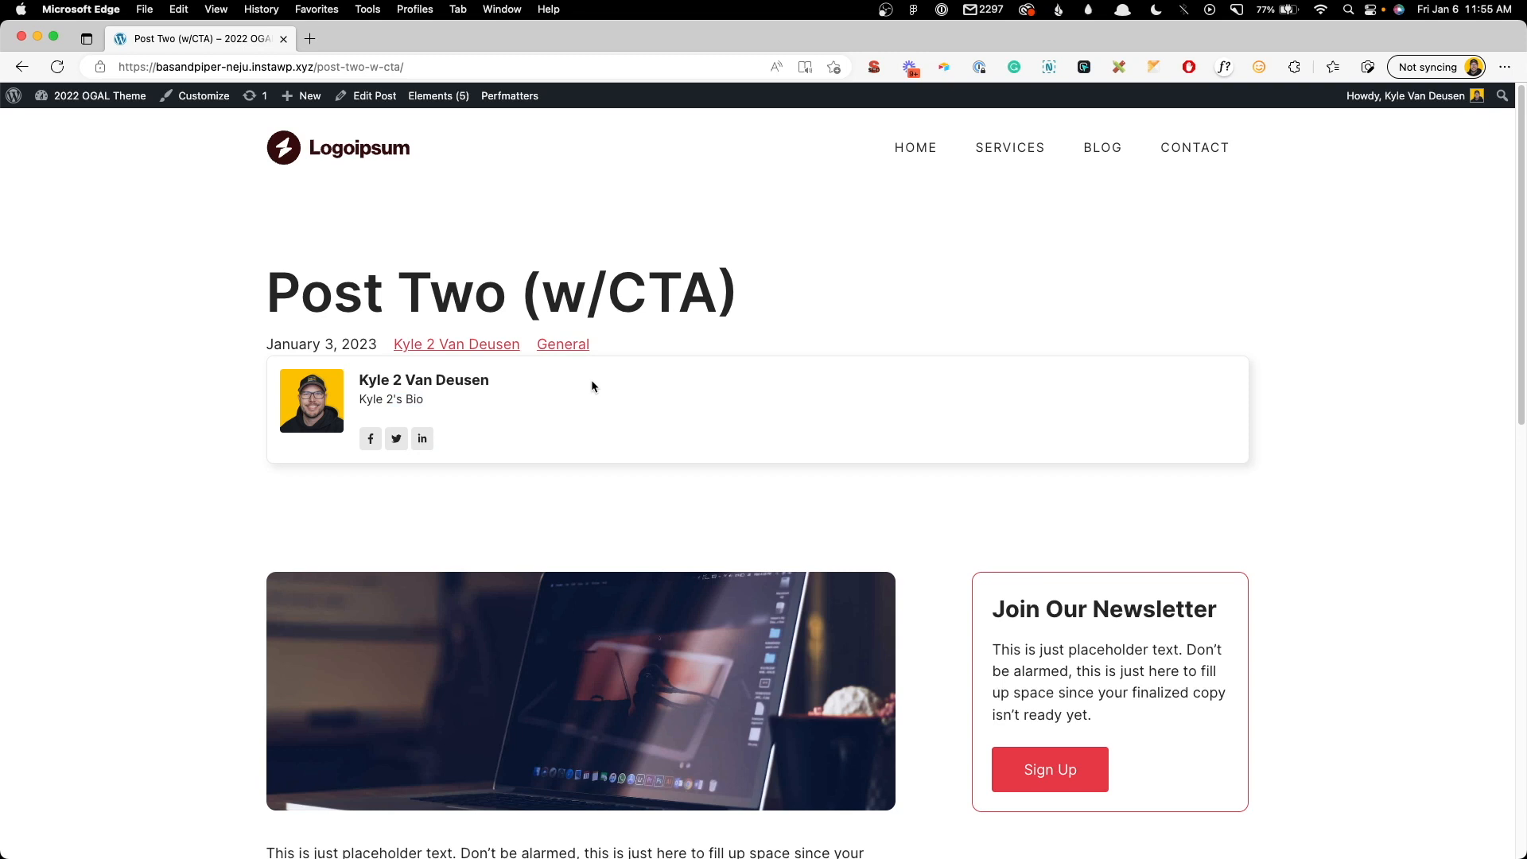
mouse_move(439, 96)
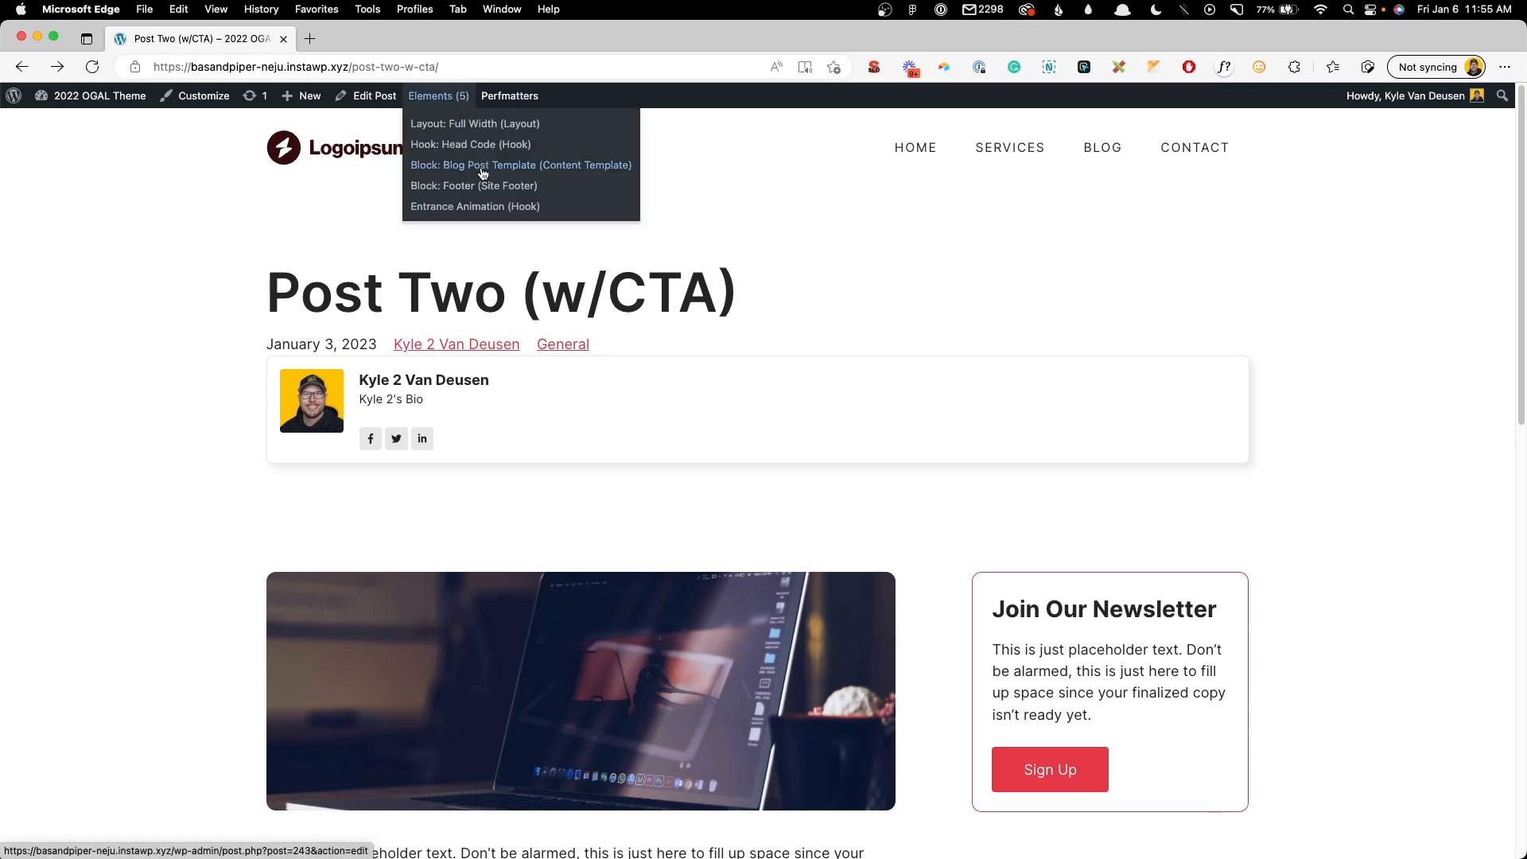
- In the Blog Post Template element, give the author name the CSS class author-link
click(482, 168)
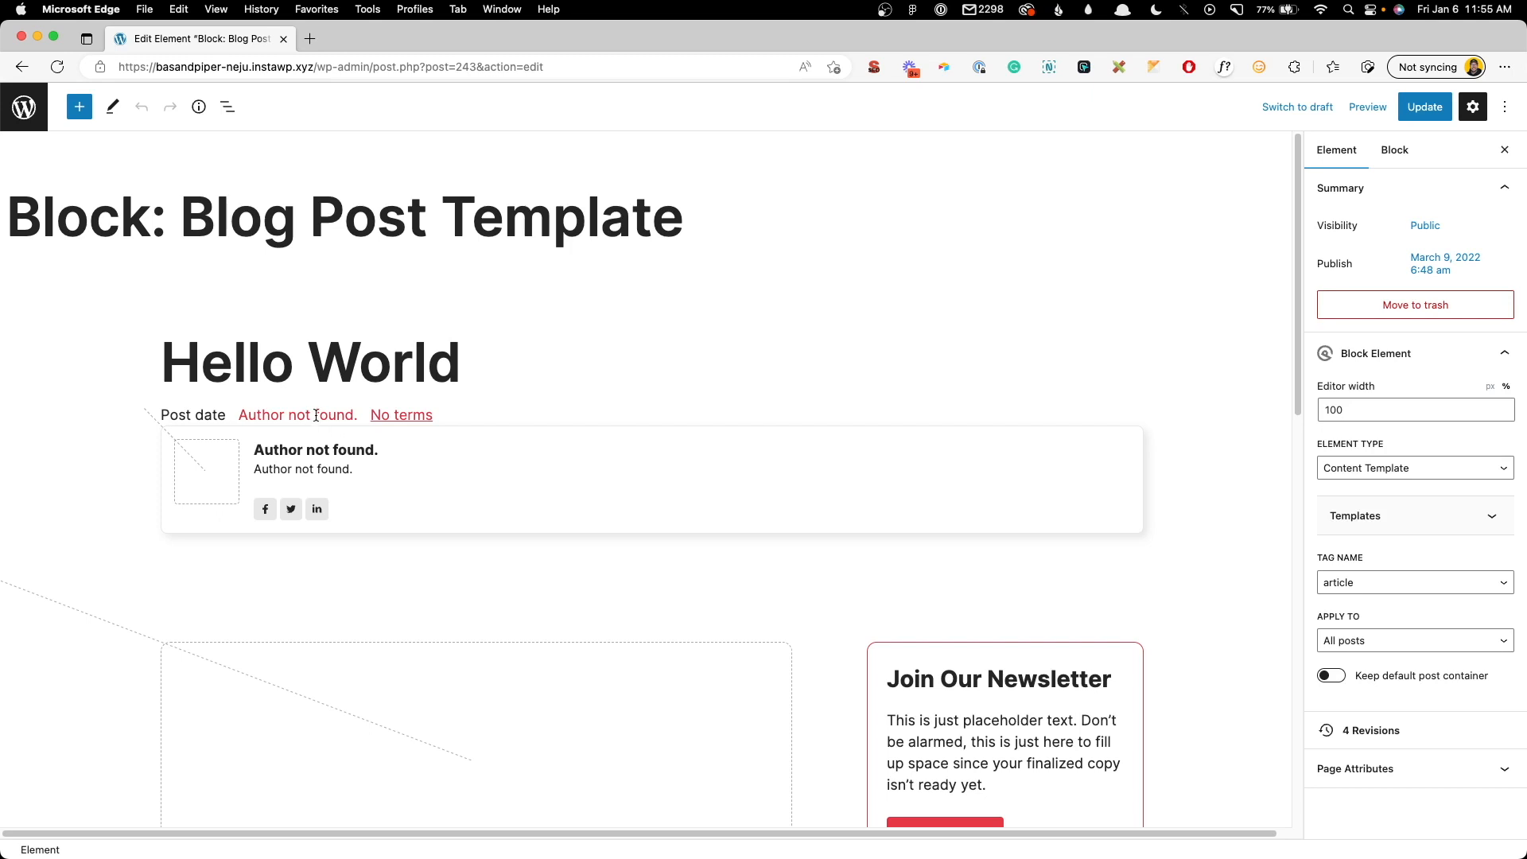
click(316, 415)
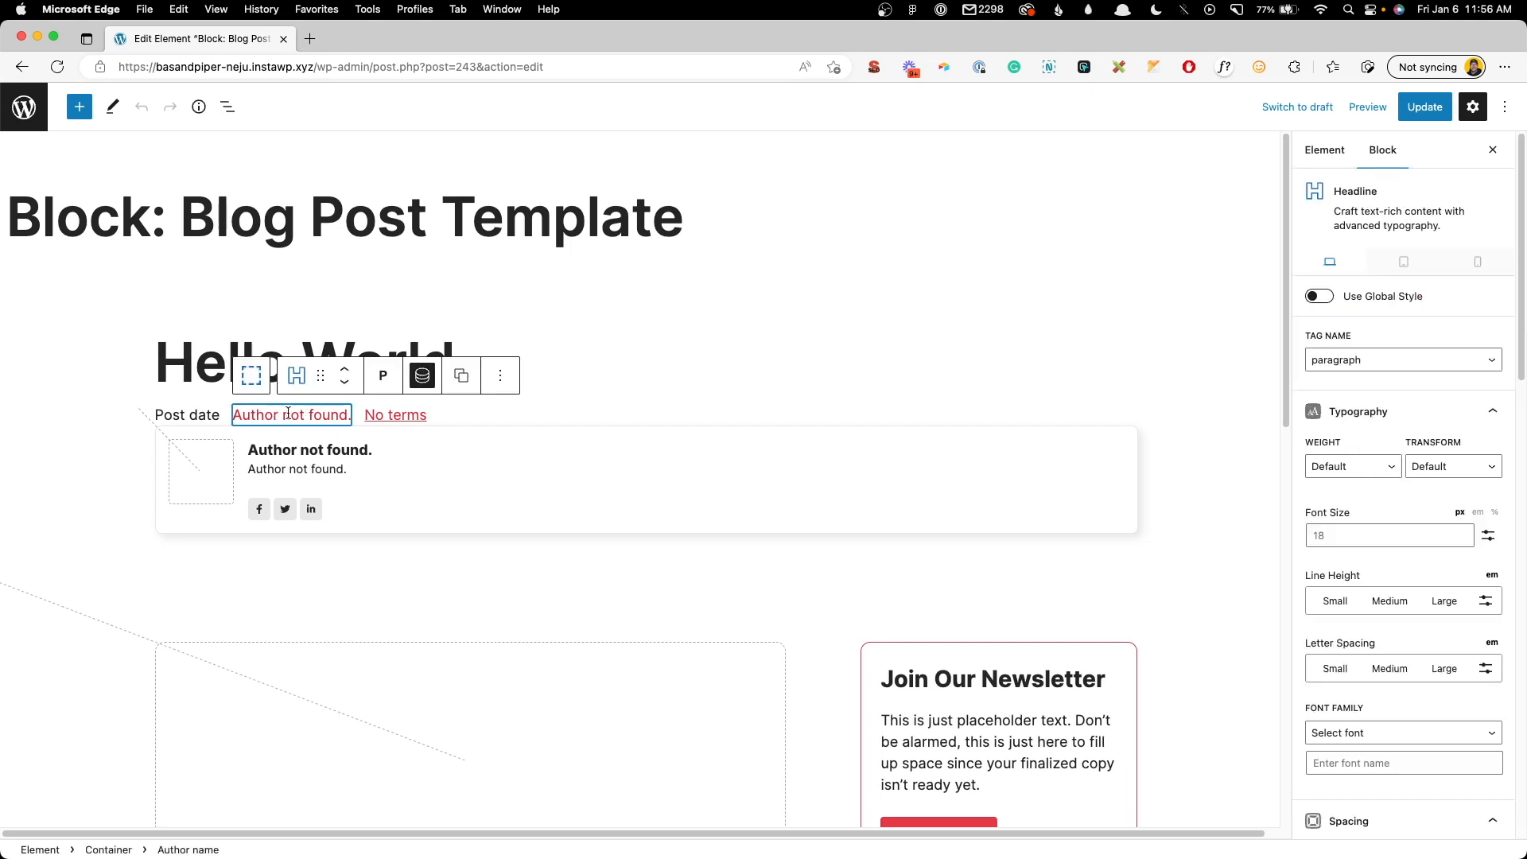
scroll(1362, 564, down, 1)
scroll(1361, 564, down, 15)
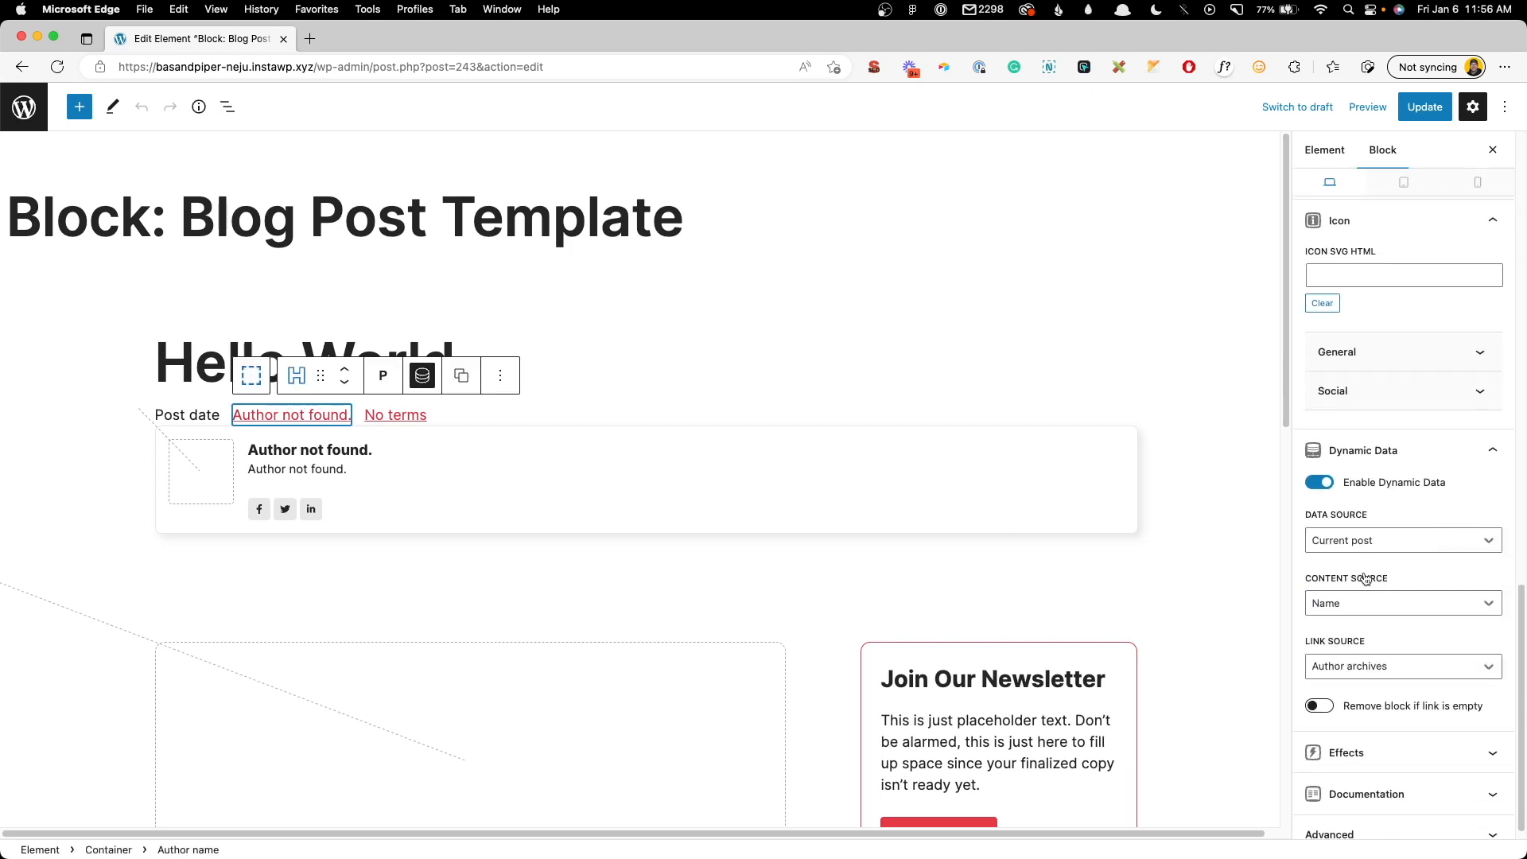
click(1336, 819)
click(1360, 590)
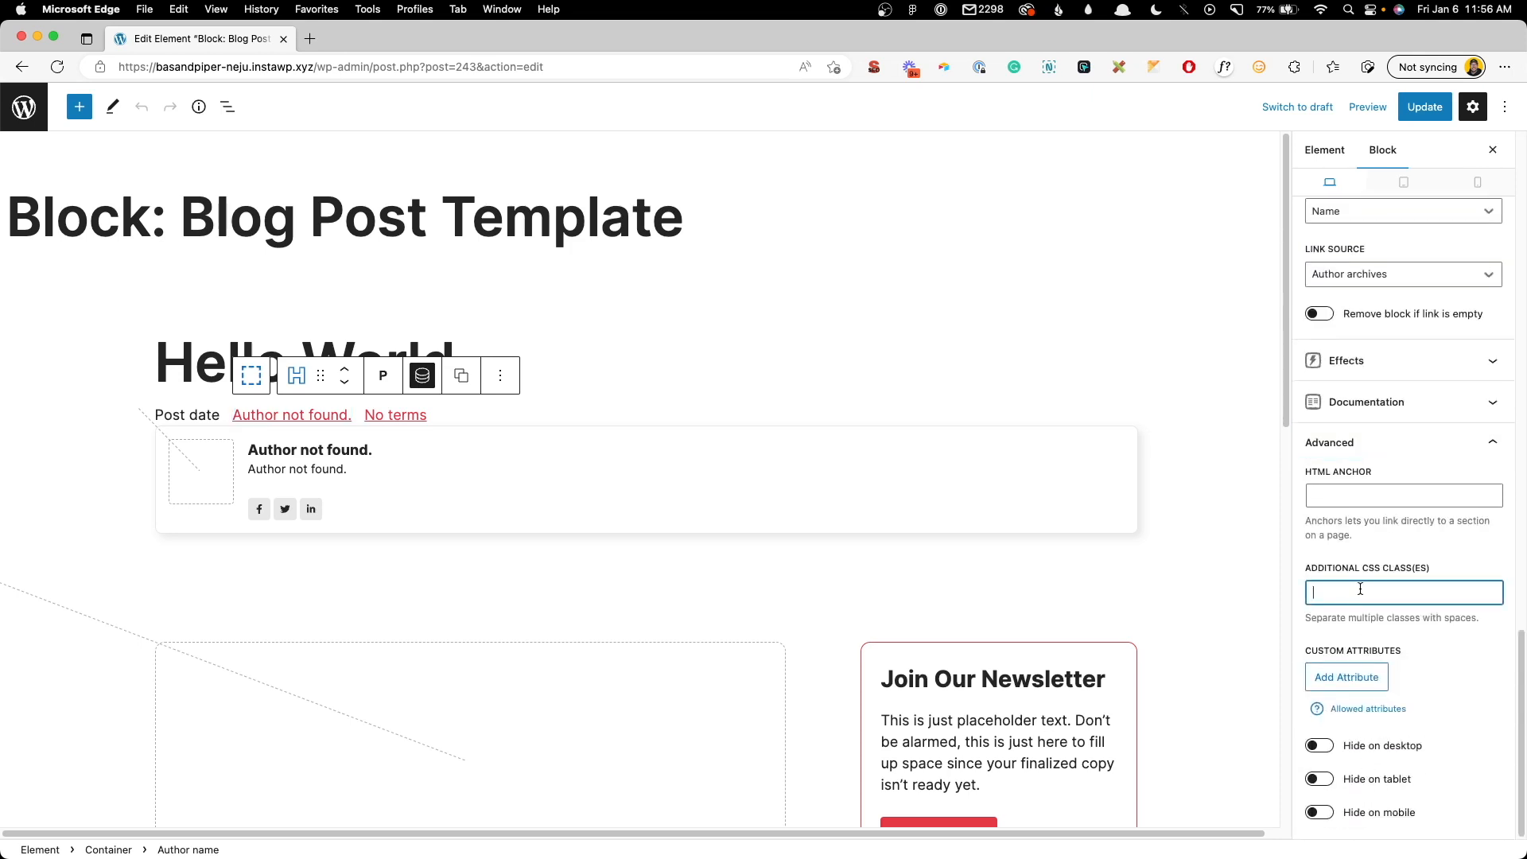
text(author-link)
- Give the author box container the CSS class author-popup and save the template
click(216, 525)
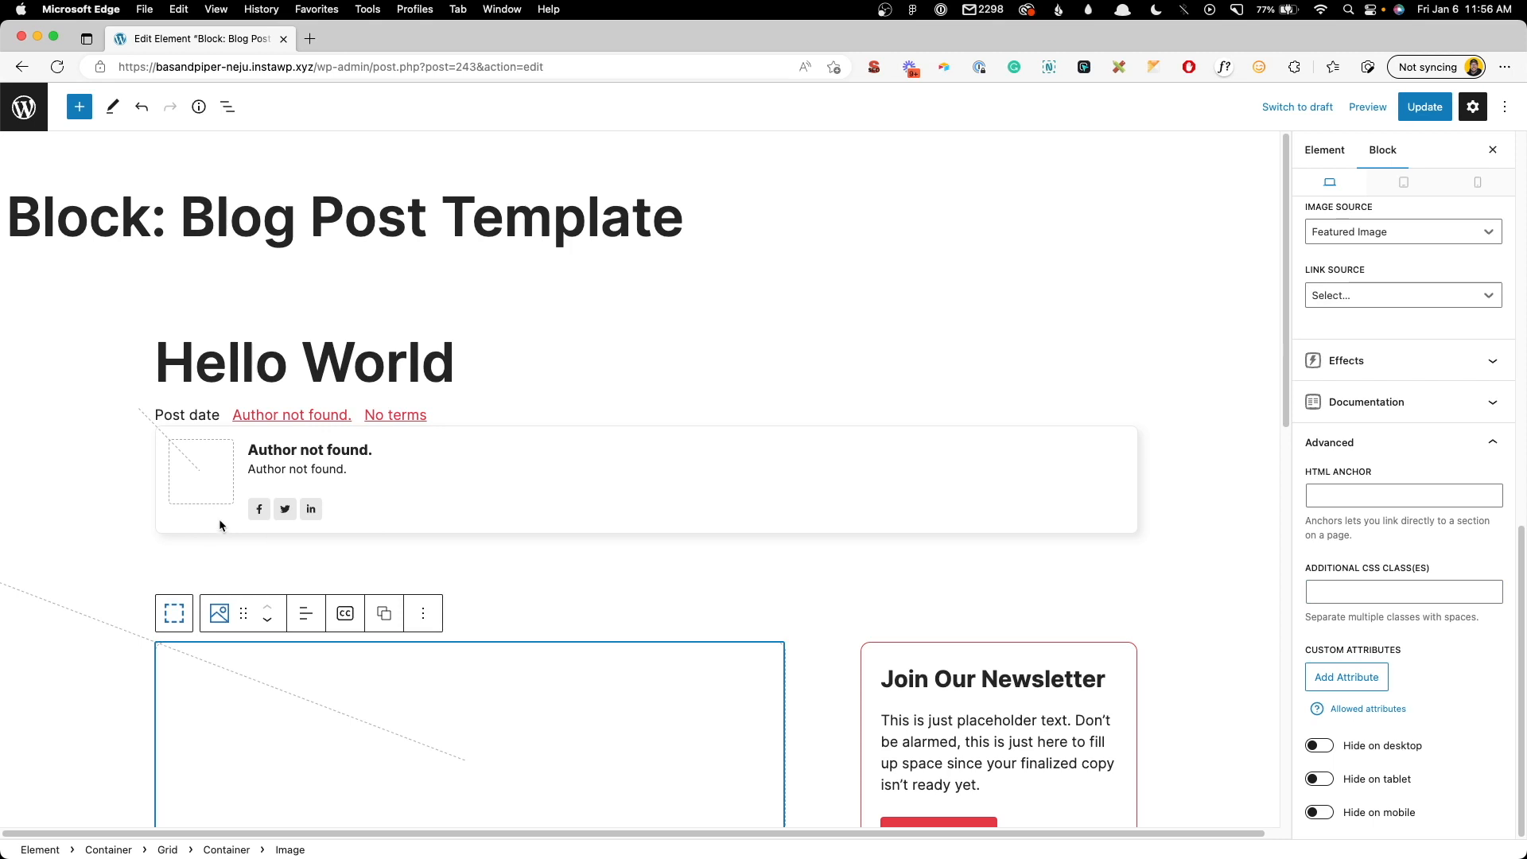
click(1051, 457)
click(1133, 434)
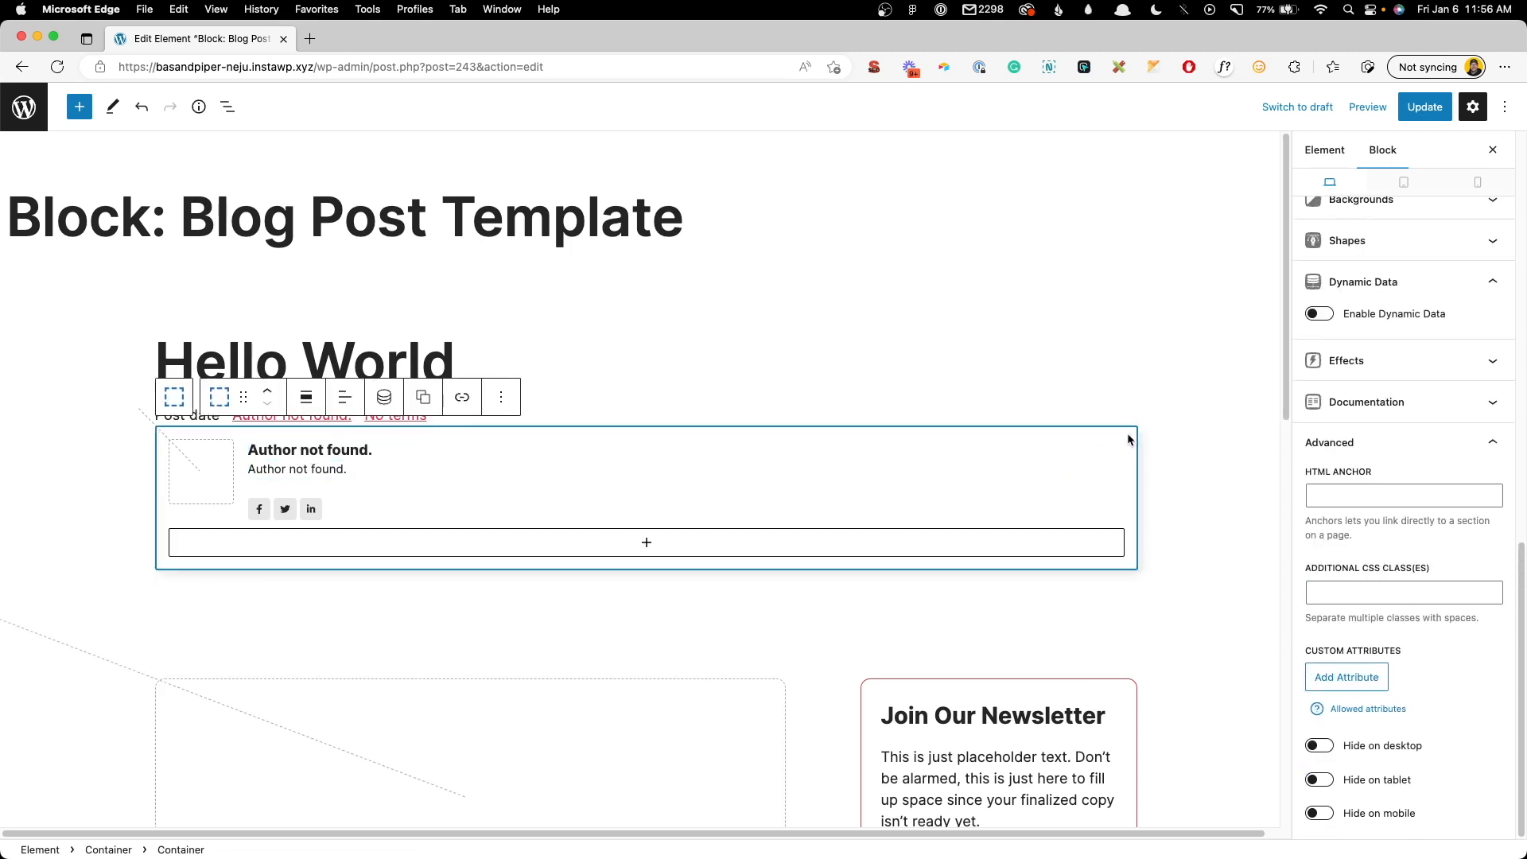
click(1371, 590)
text(author-popup)
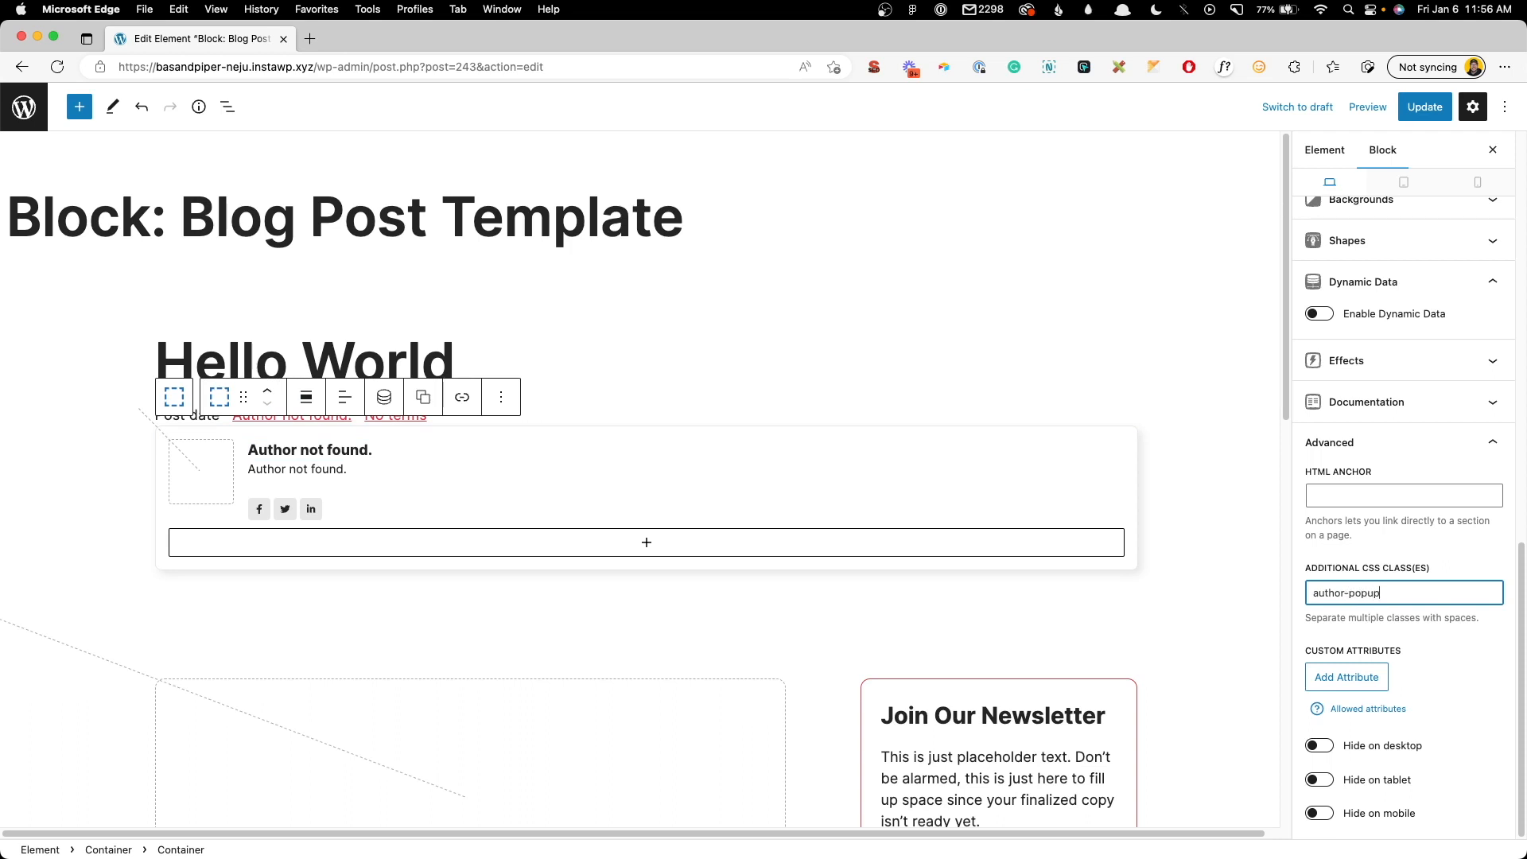
click(1424, 107)
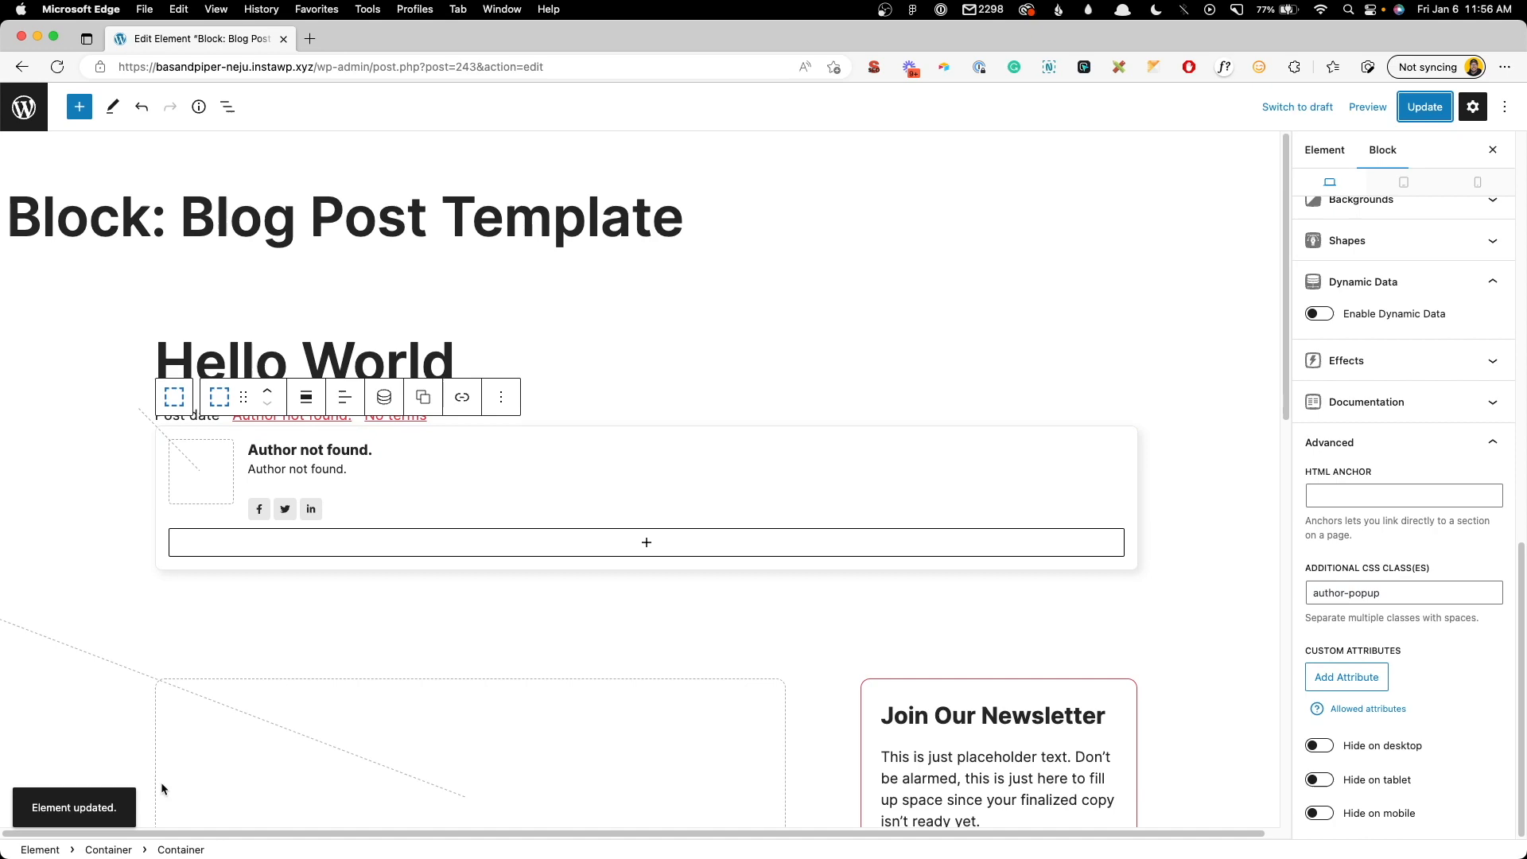
- Go to the site's home page by trimming the address to the bare domain
drag(314, 67, 1188, 83)
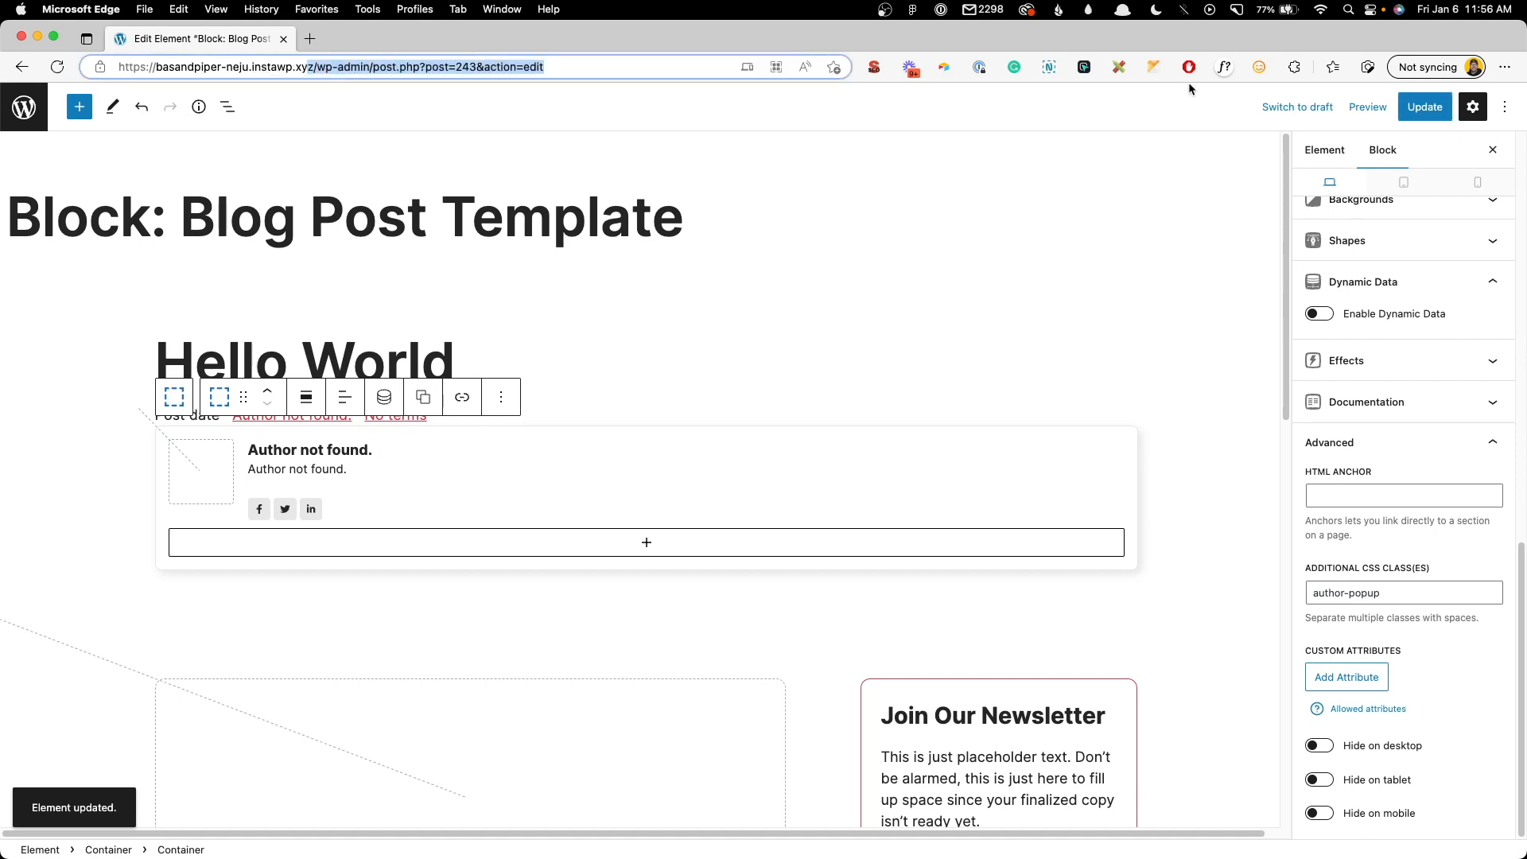
key(BackSpace)
key(Return)
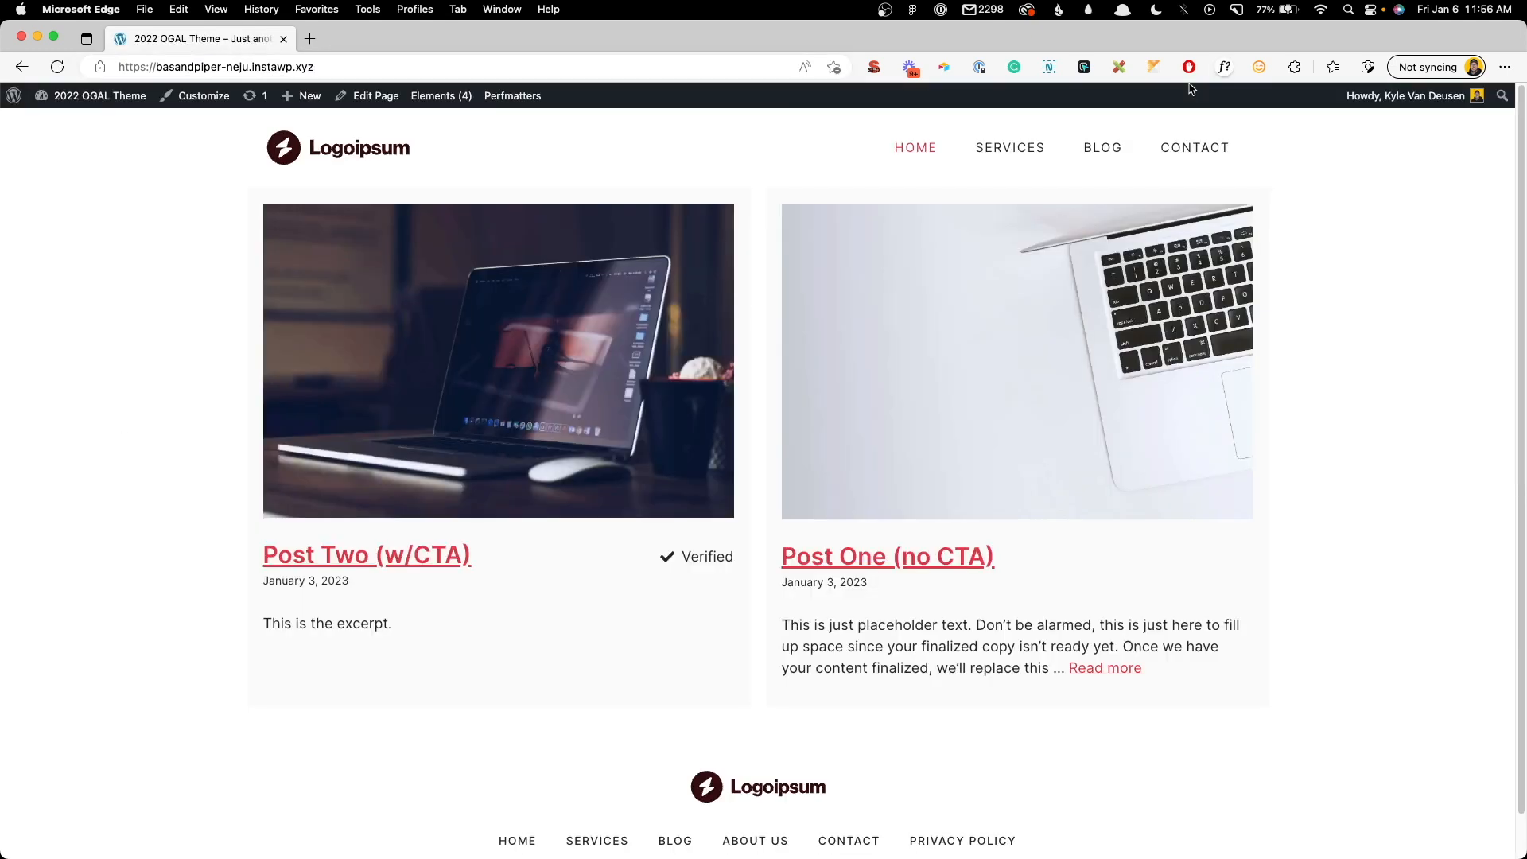
- Open the Post Two (w/CTA) post in the Customizer's Additional CSS panel
click(398, 548)
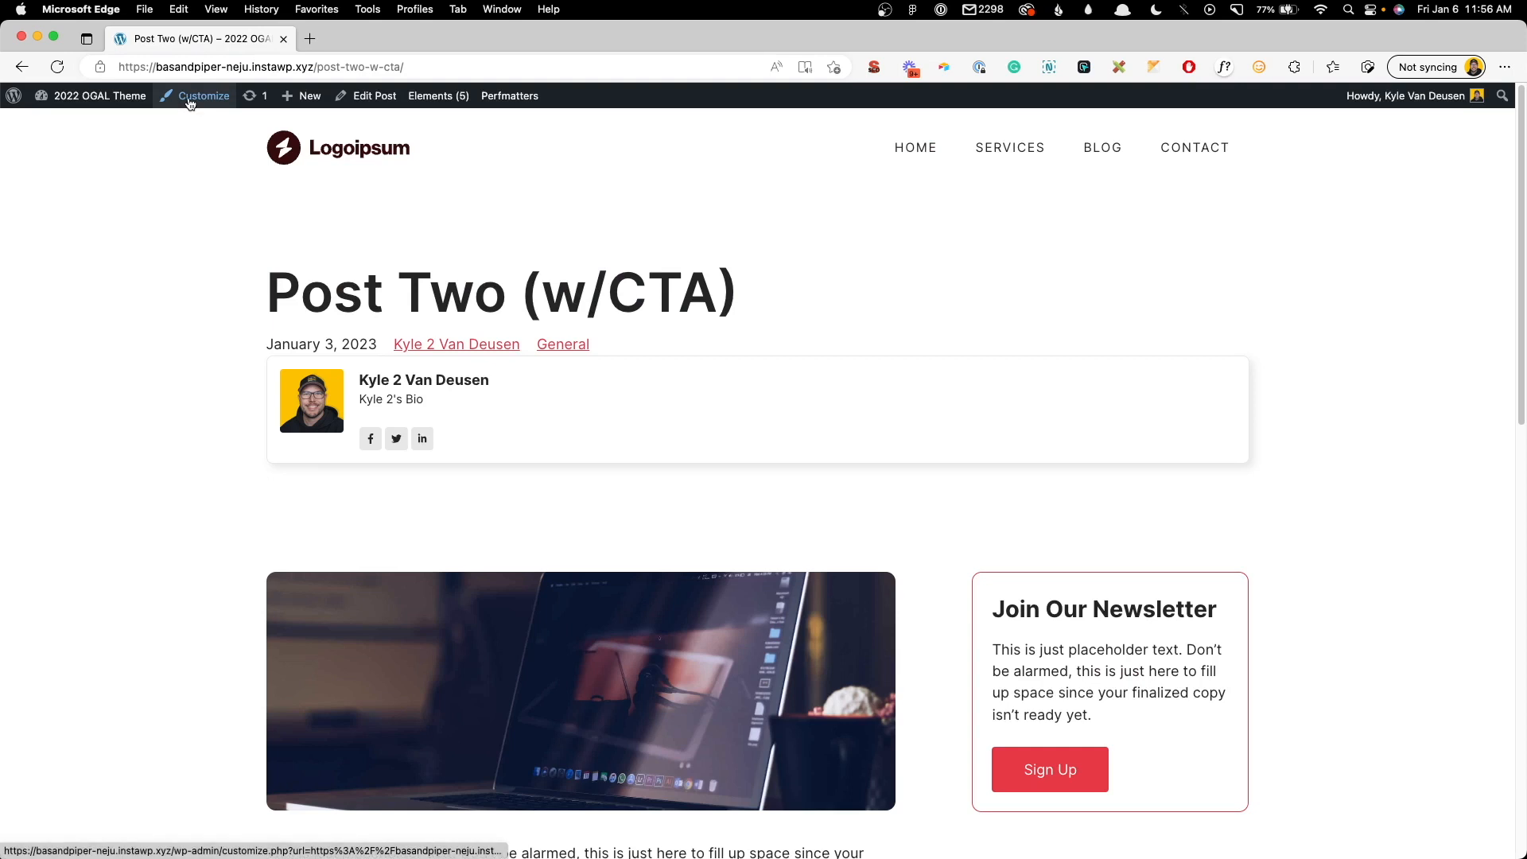
click(190, 96)
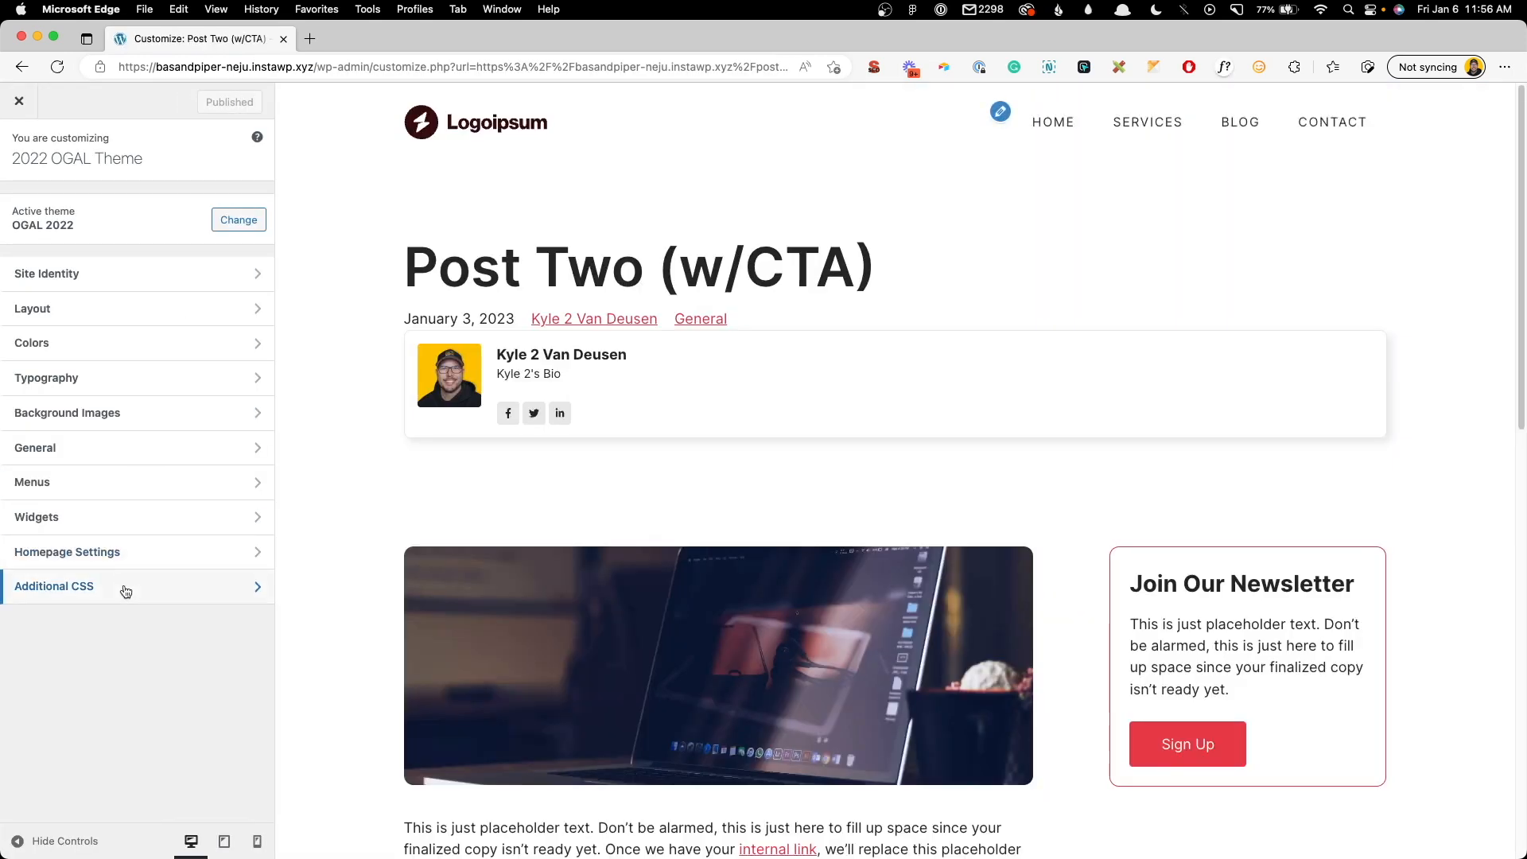
click(125, 590)
- Write an .author-popup rule with width: 410px in Additional CSS
click(113, 207)
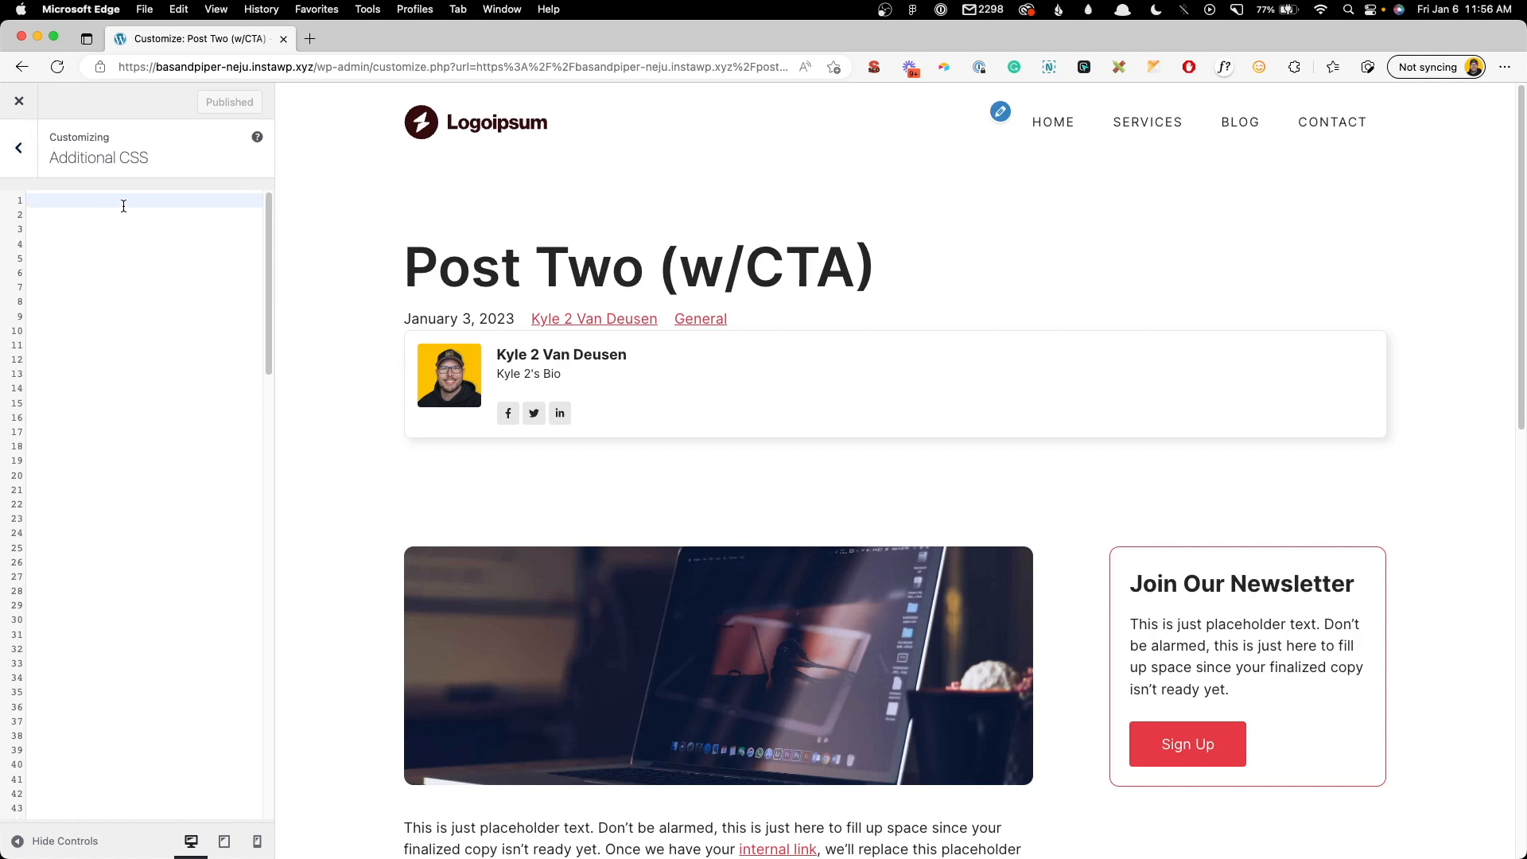
text(.author-)
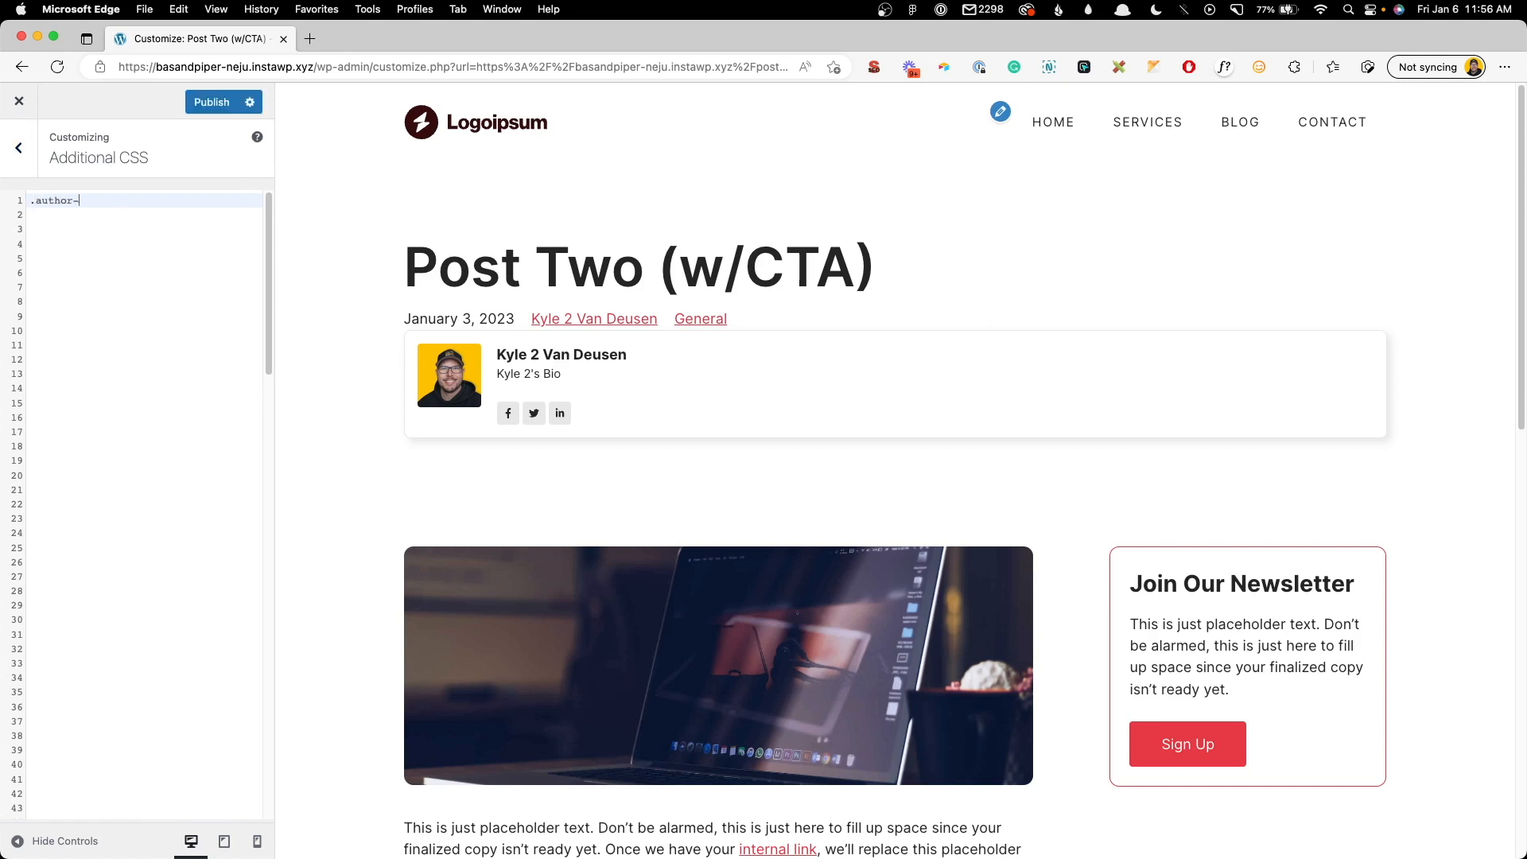
text(popup{)
key(Return)
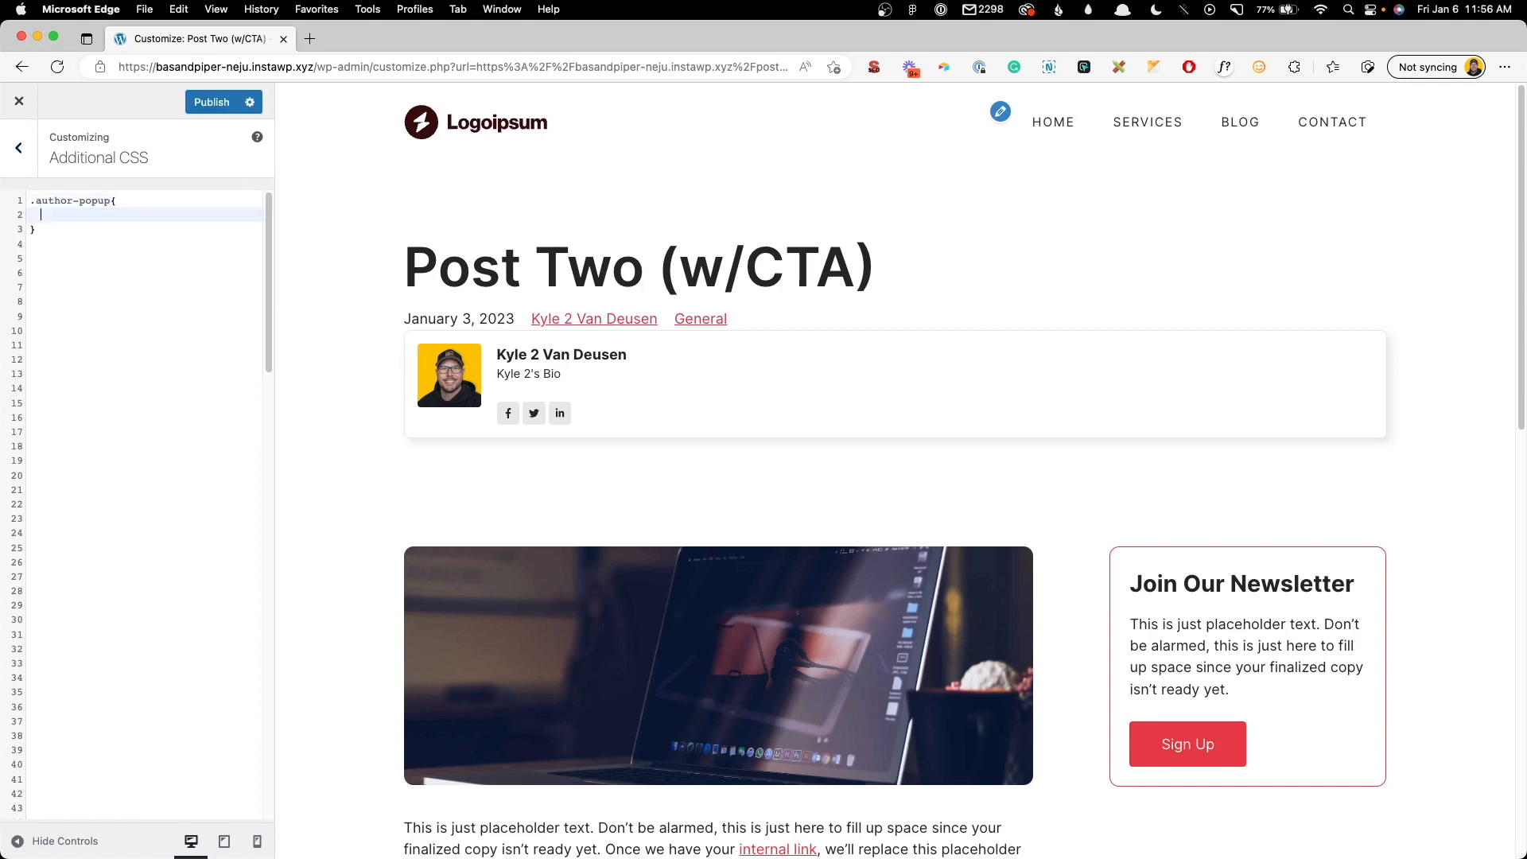
text(width: 400px;)
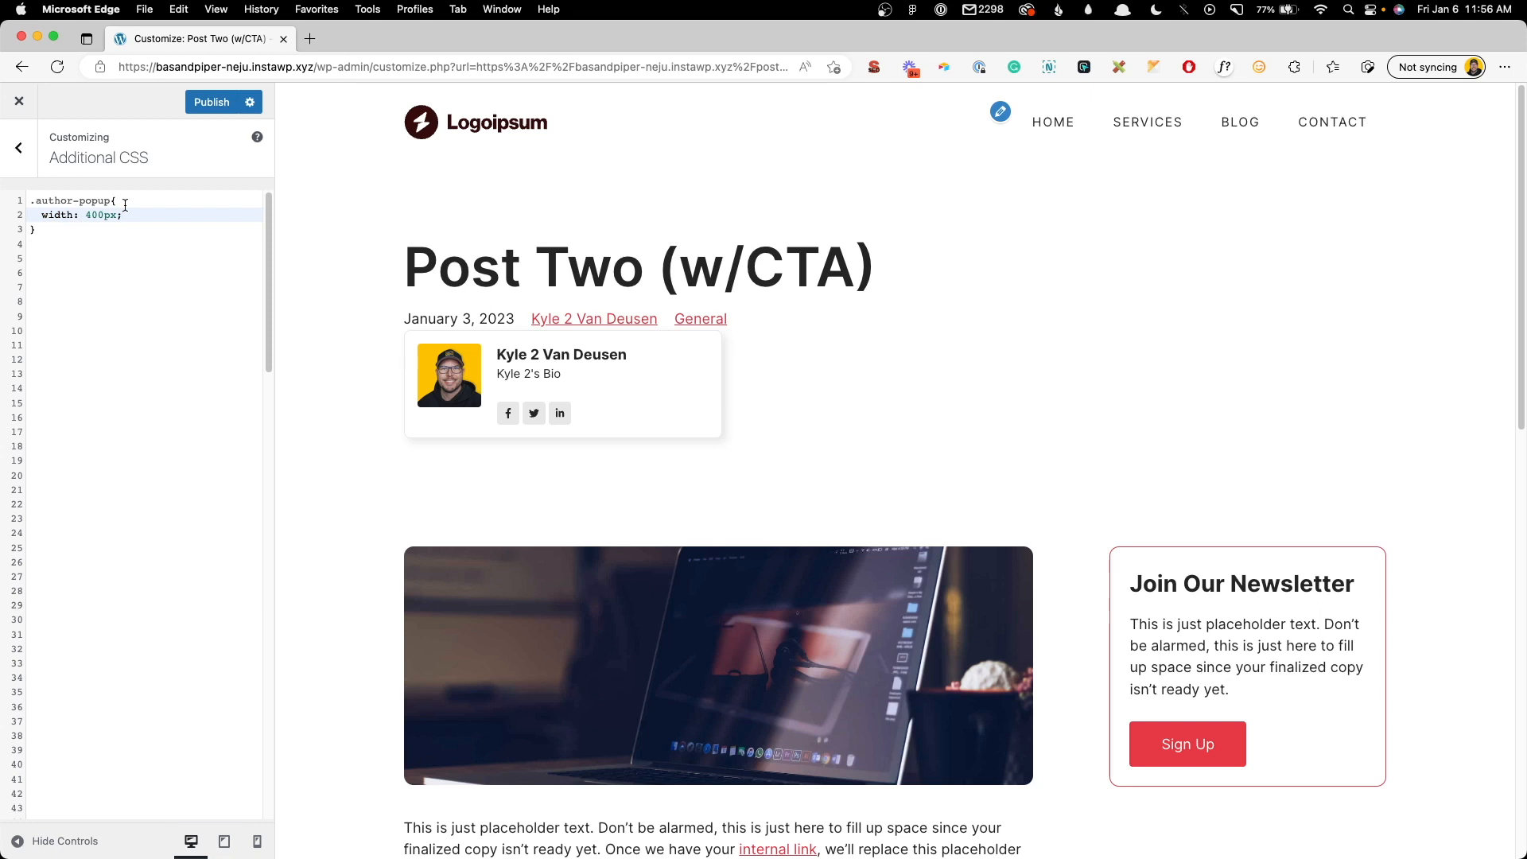
key(Left)
key(BackSpace)
text(2)
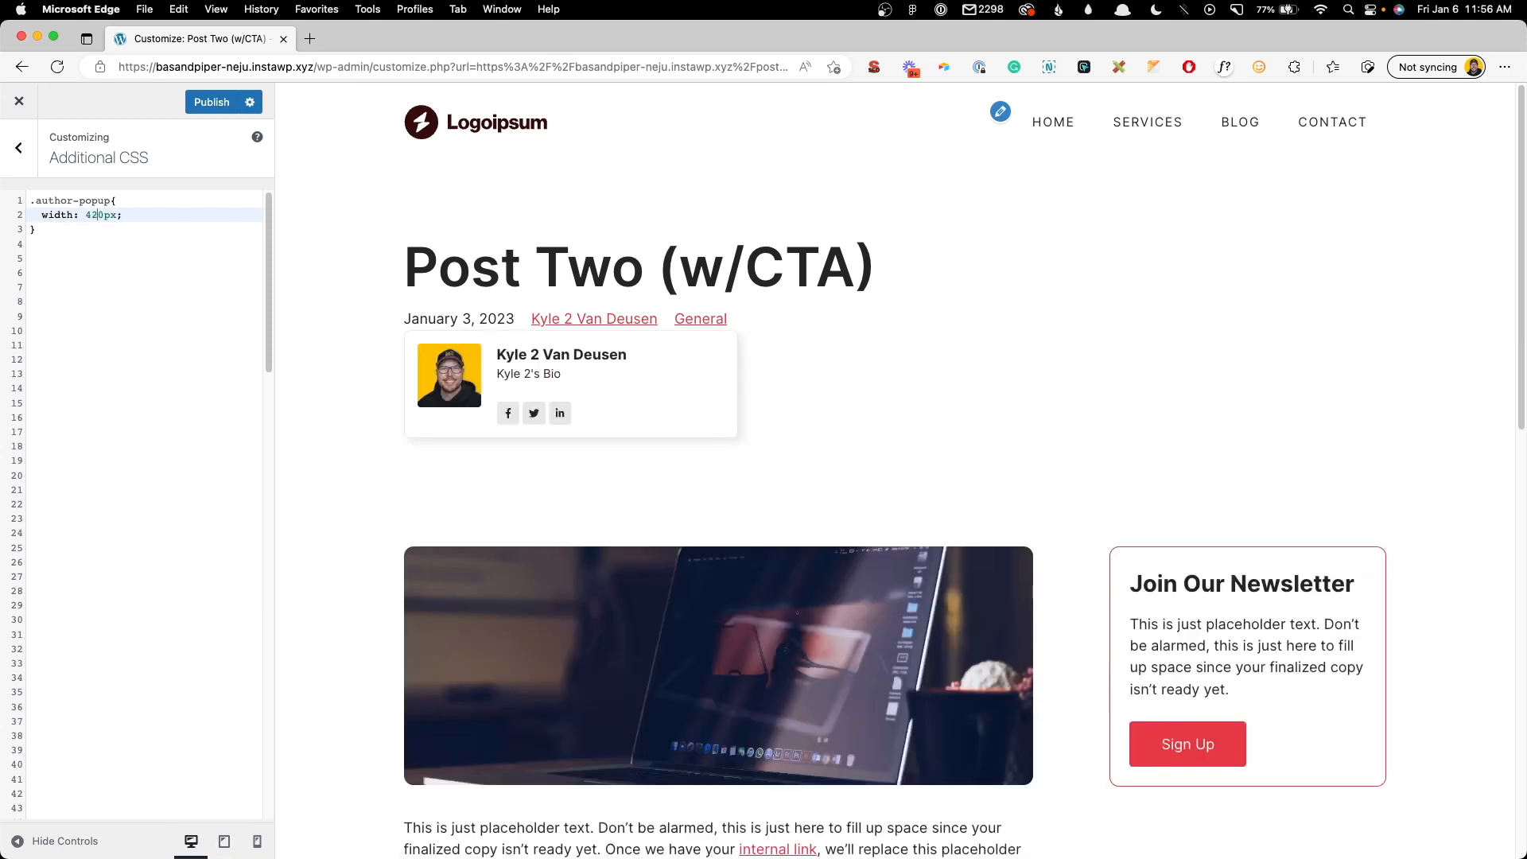
key(BackSpace)
text(1)
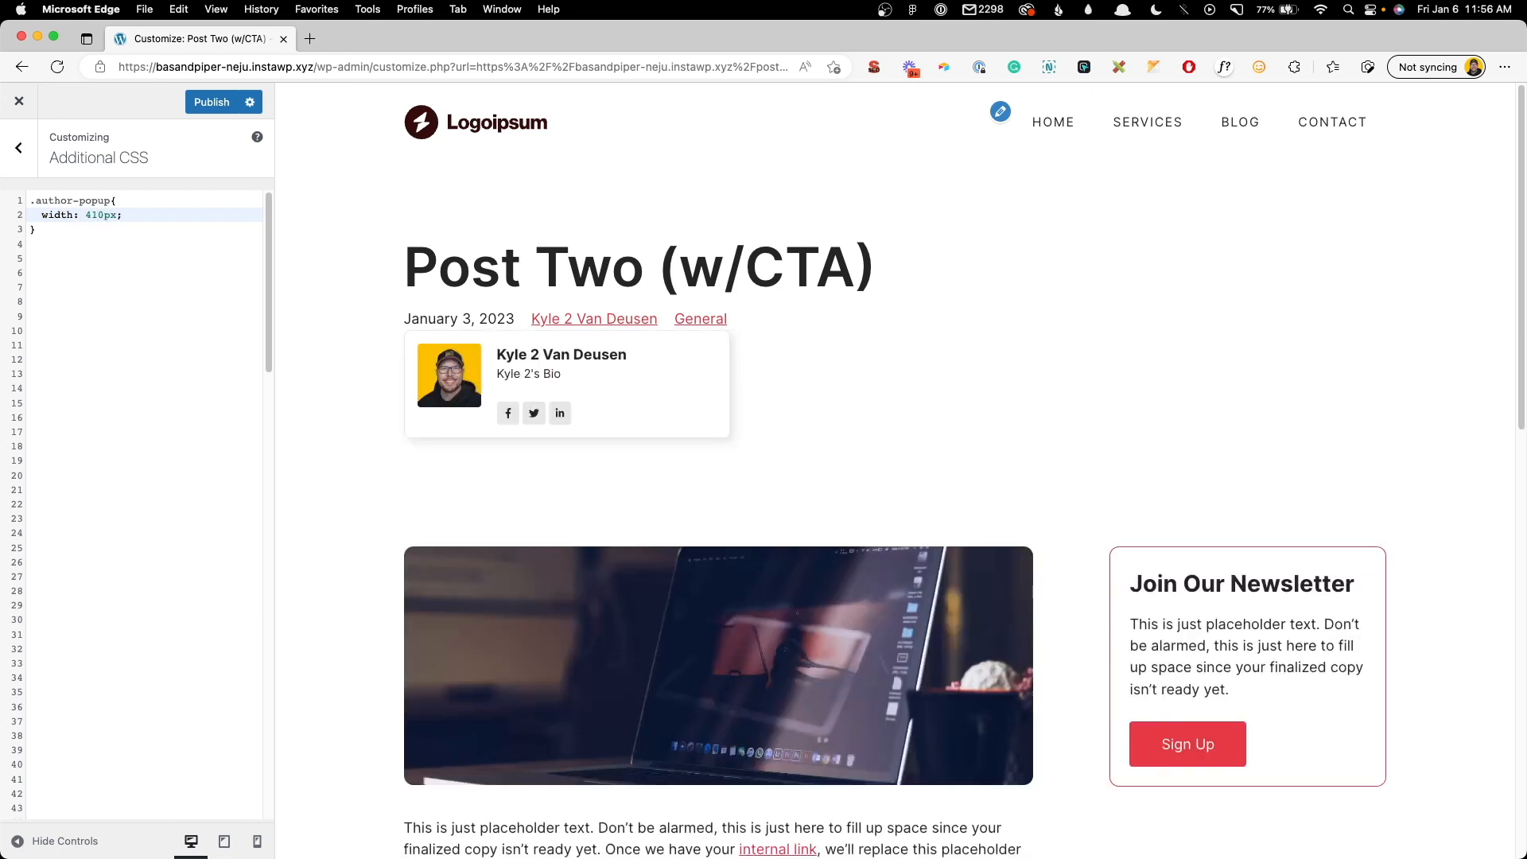
click(135, 211)
key(Return)
- Add 'position: absolute;' and 'display: none;' inside the .author-popup rule
text(positio)
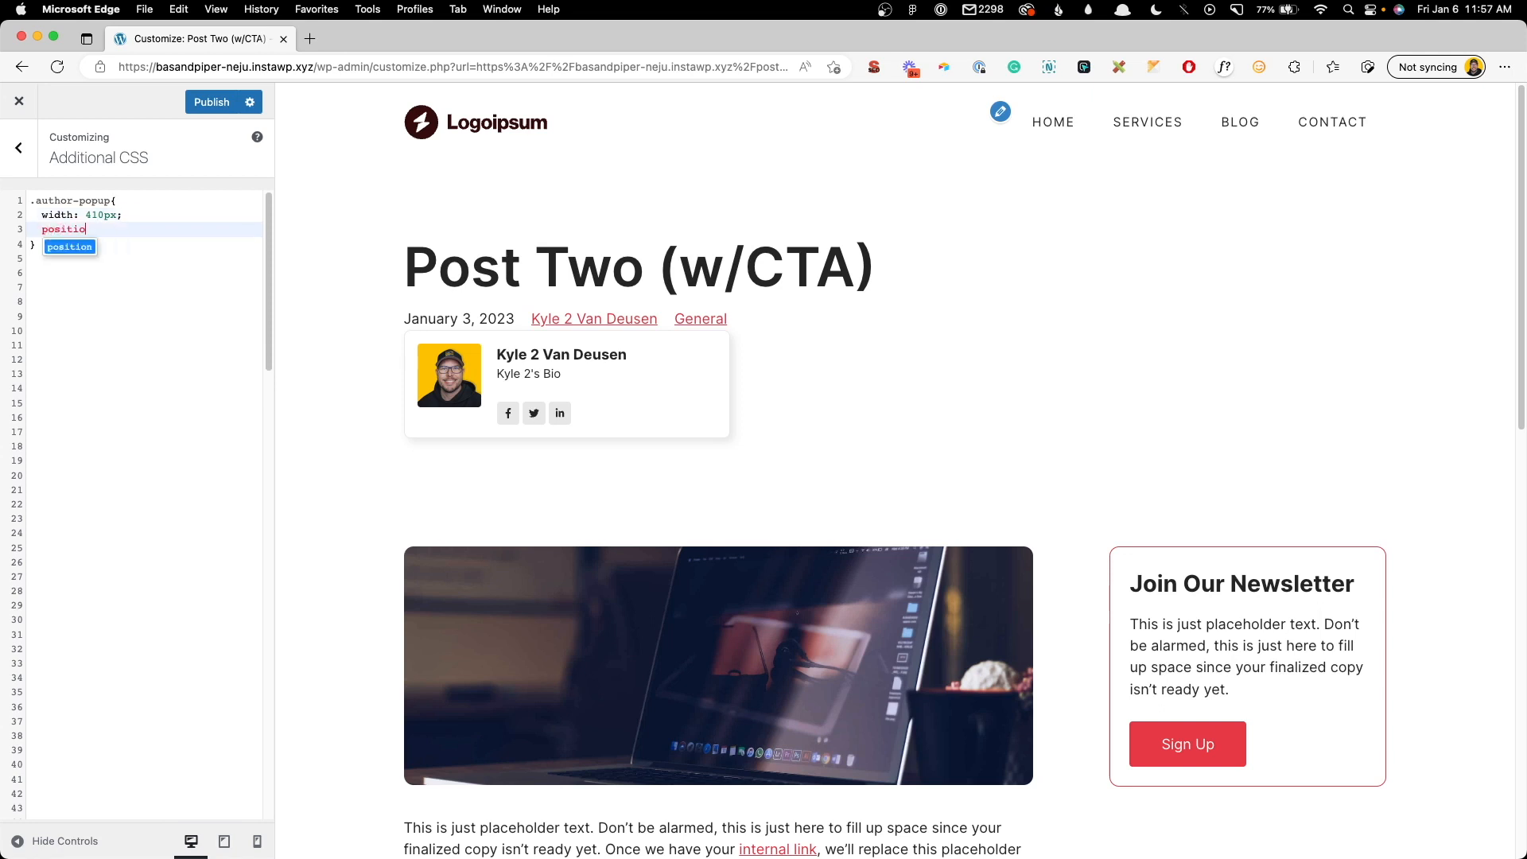
text(n: absolute;)
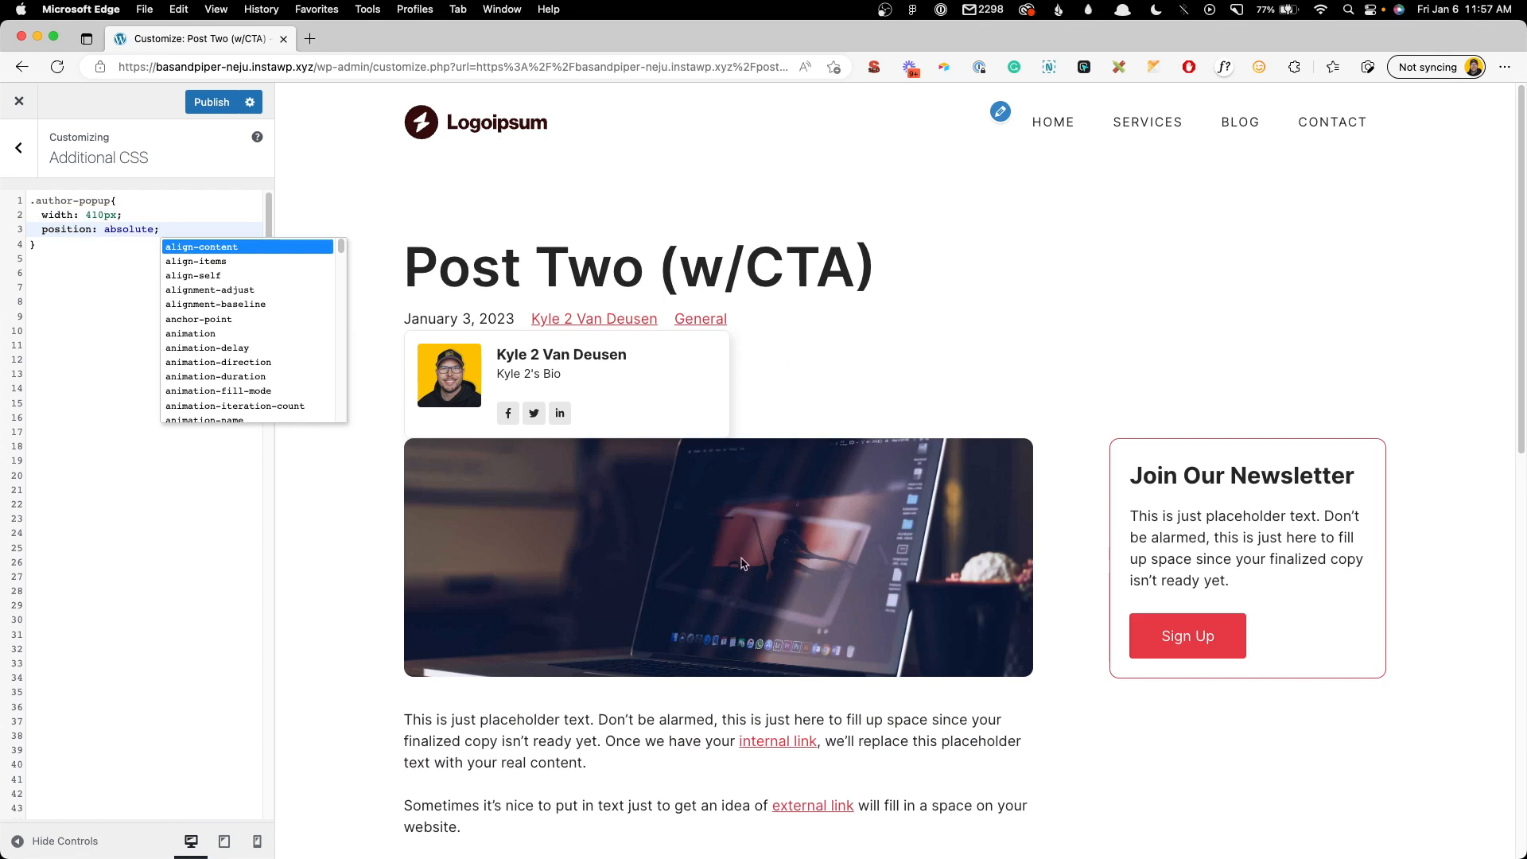
drag(160, 229, 9, 231)
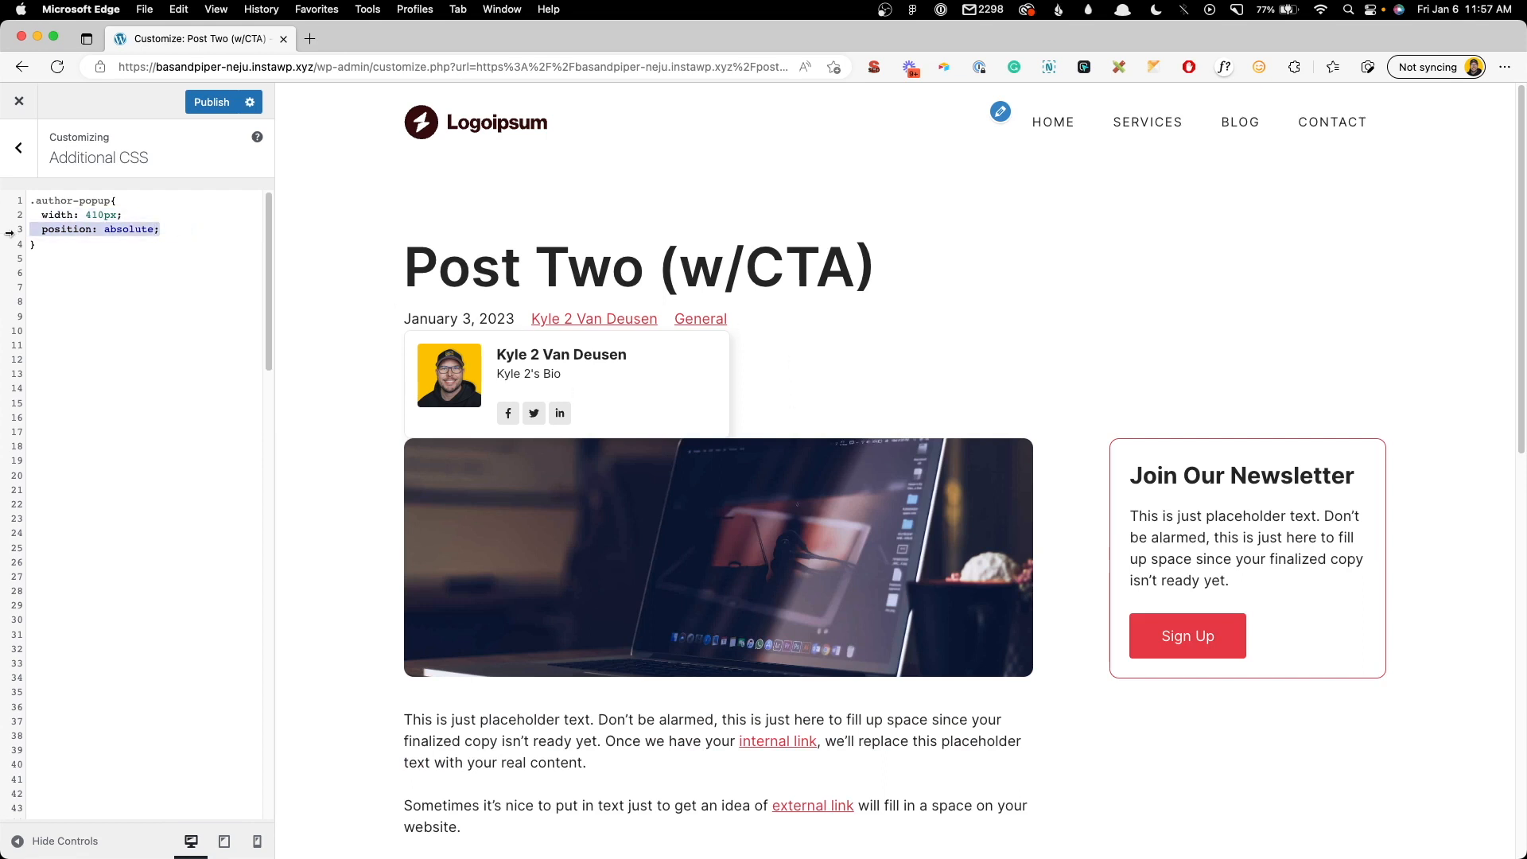
key(BackSpace)
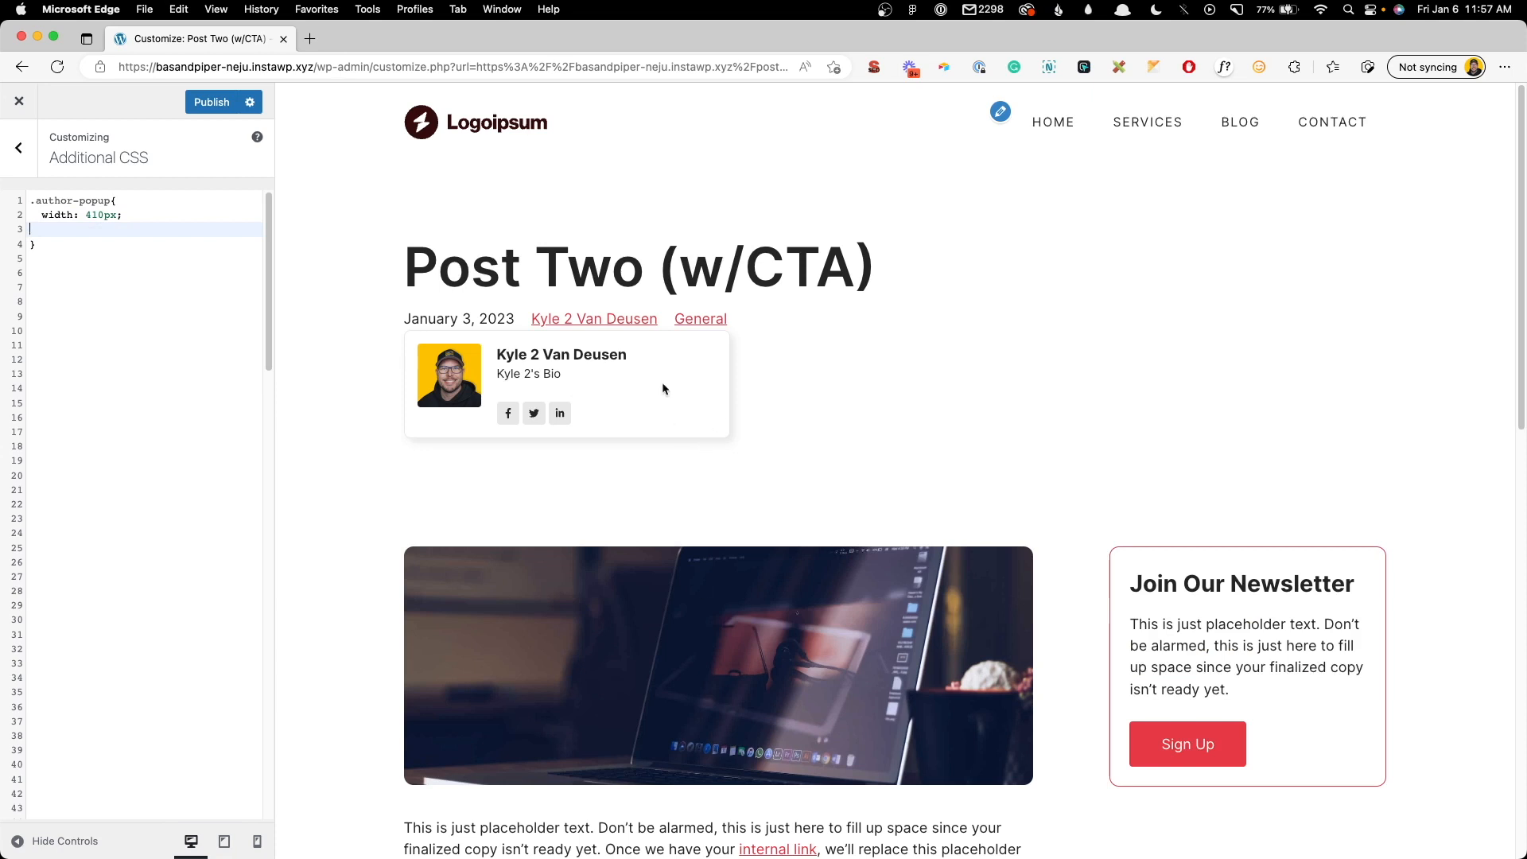
key(super+z)
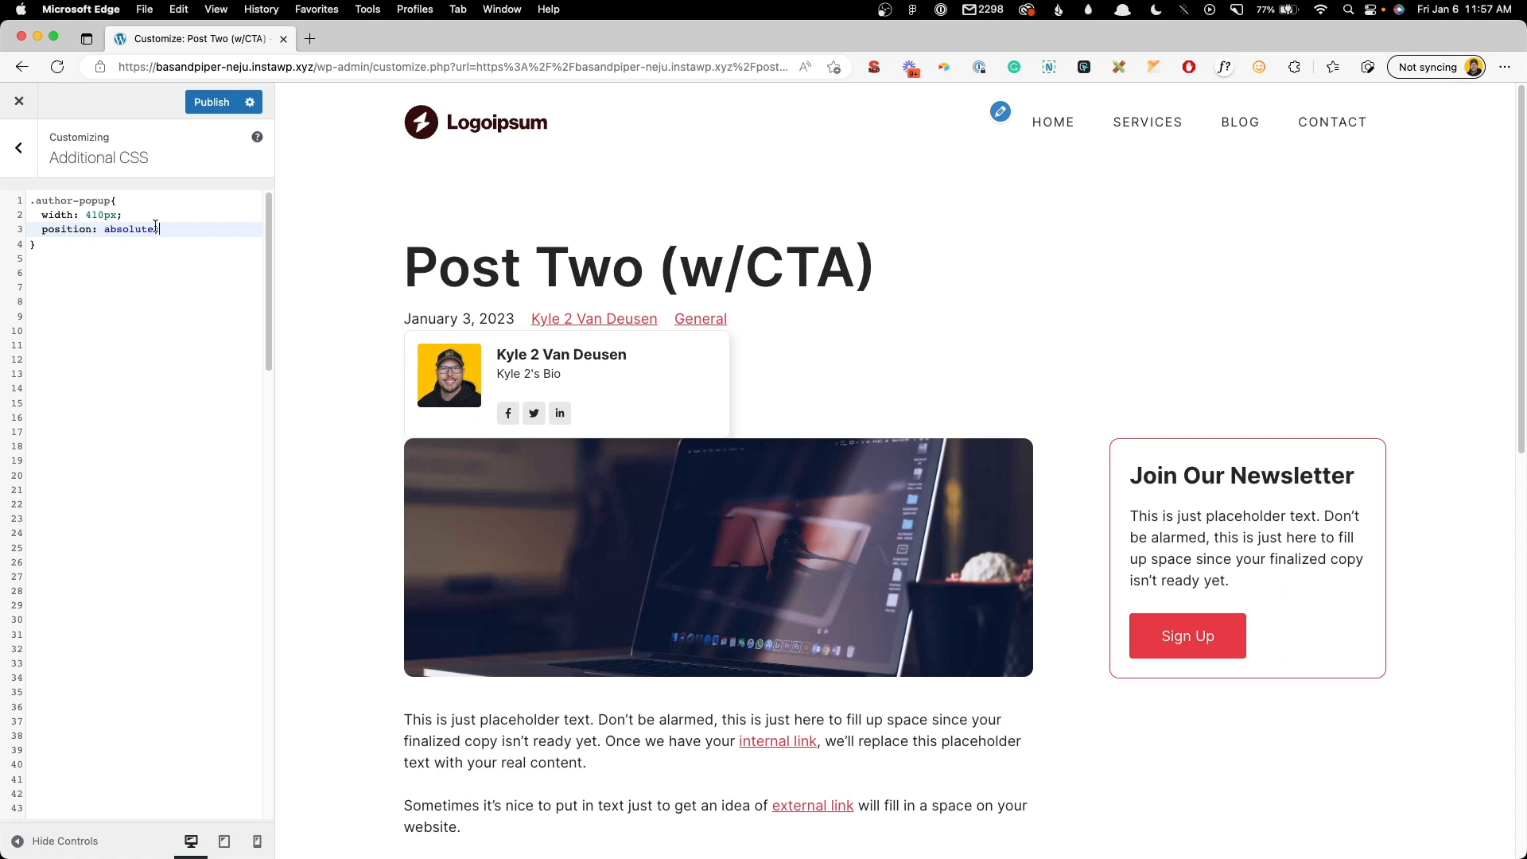
key(Return)
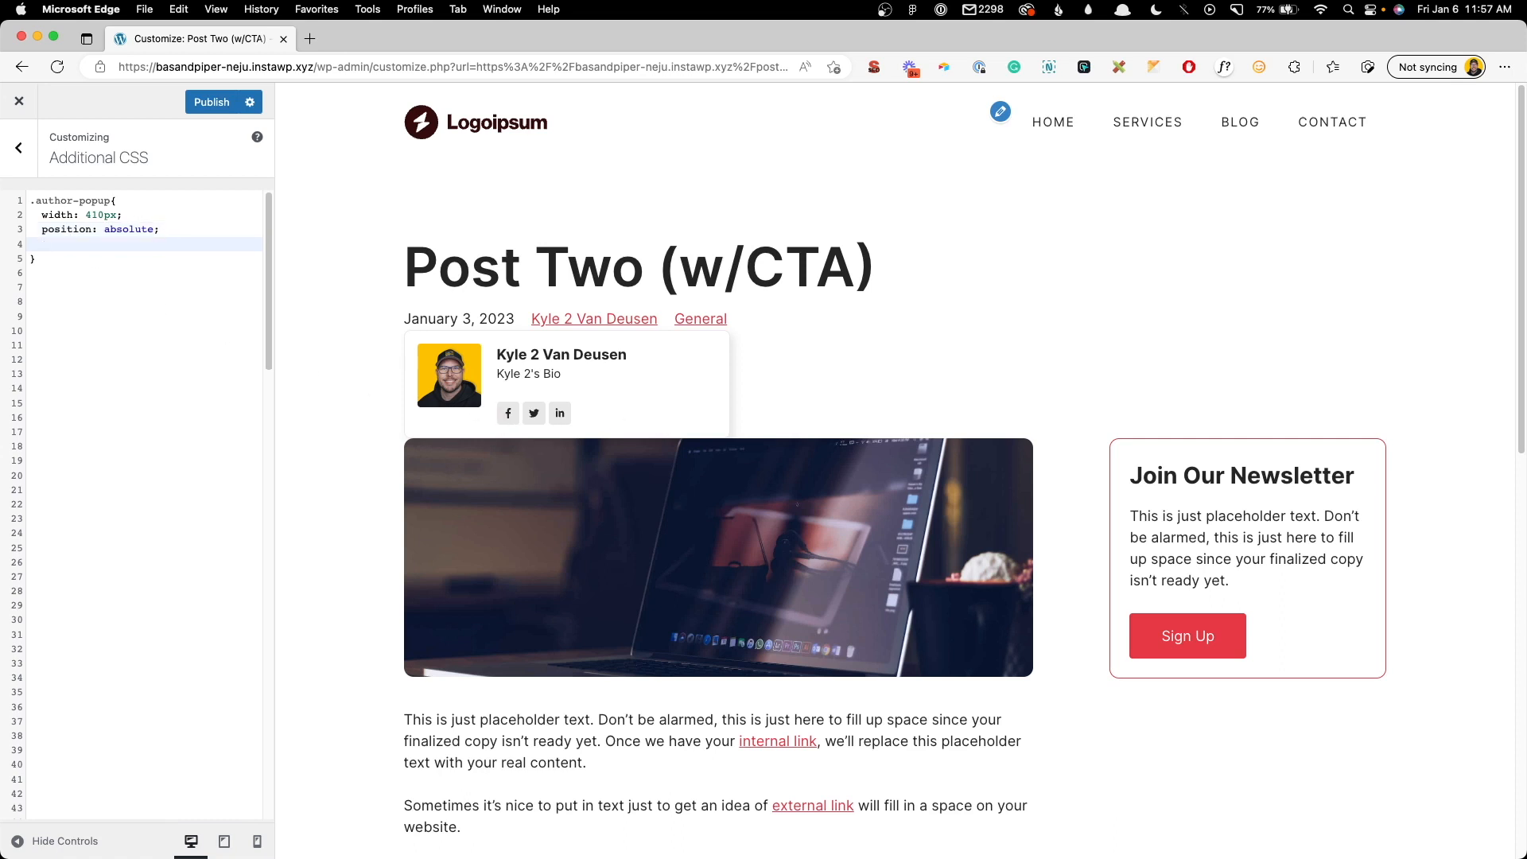
text(display: none;)
click(94, 272)
key(Return)
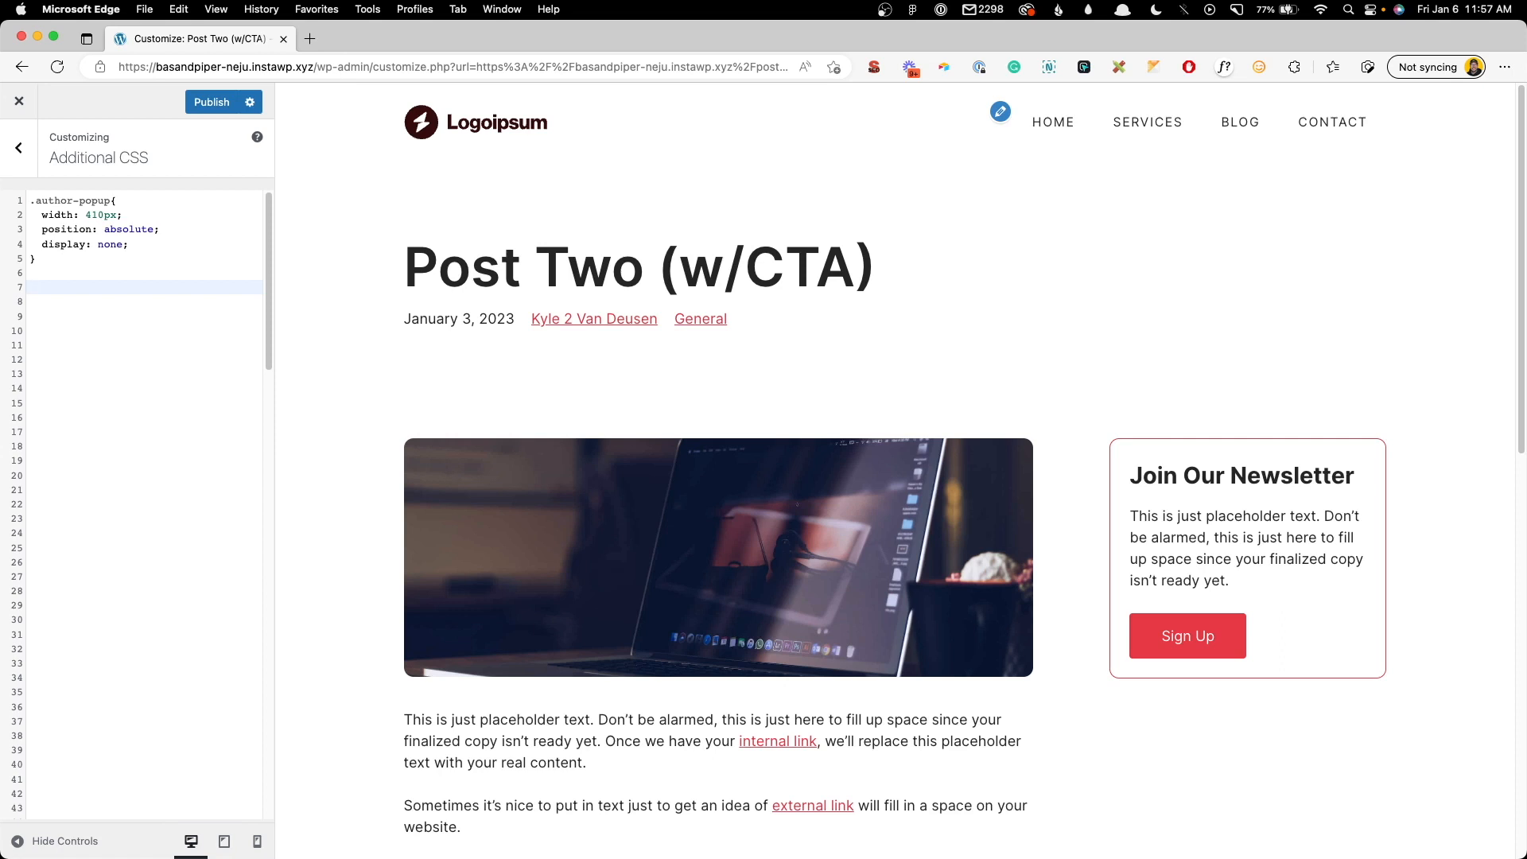
- Add a .author-link:hover ~ .author-popup rule with display: block and test it on the author link
text(.author-link:hover)
text(~ .author-popup{)
key(Return)
text(display: block;)
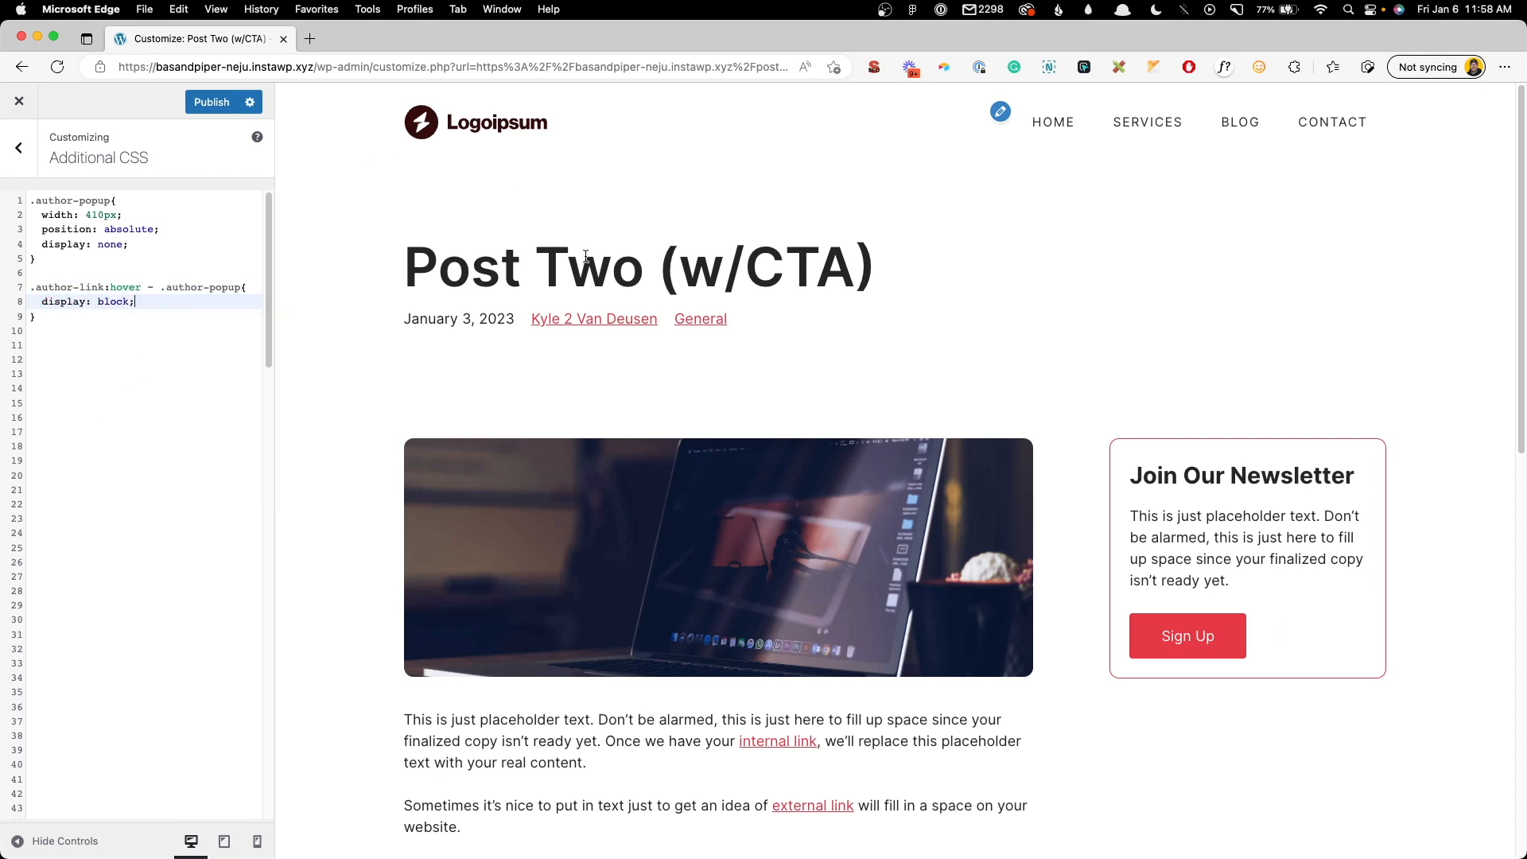
mouse_move(588, 321)
- Add a .author-popup:hover rule with display: block so the popup stays open
click(99, 325)
key(Return)
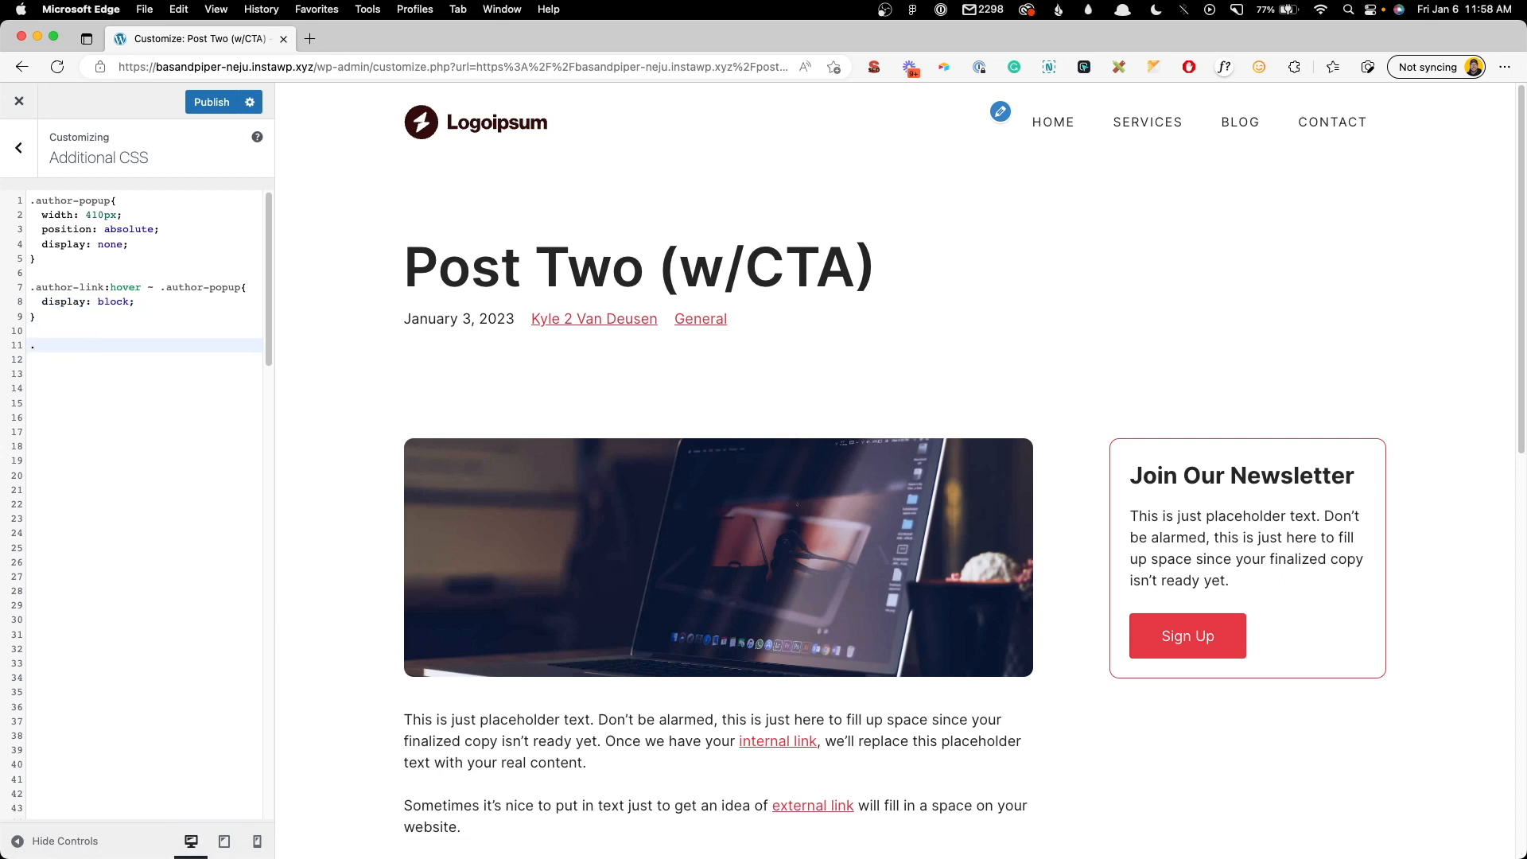
text(.author-popup:hover{)
key(Return)
text(display: block;)
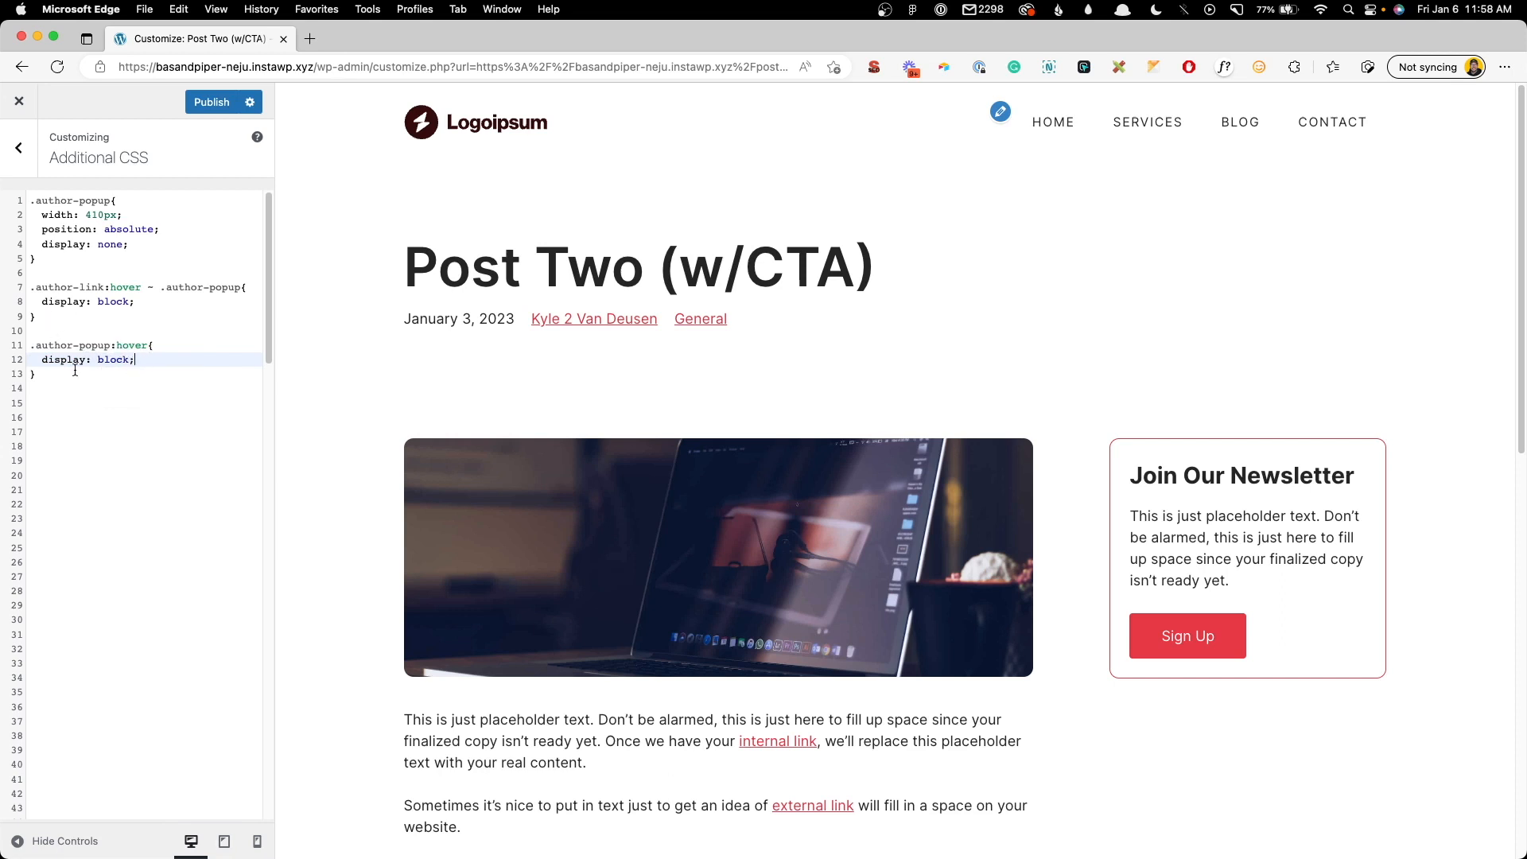
mouse_move(609, 321)
- Check the post at tablet and mobile preview widths, then return to desktop
click(225, 841)
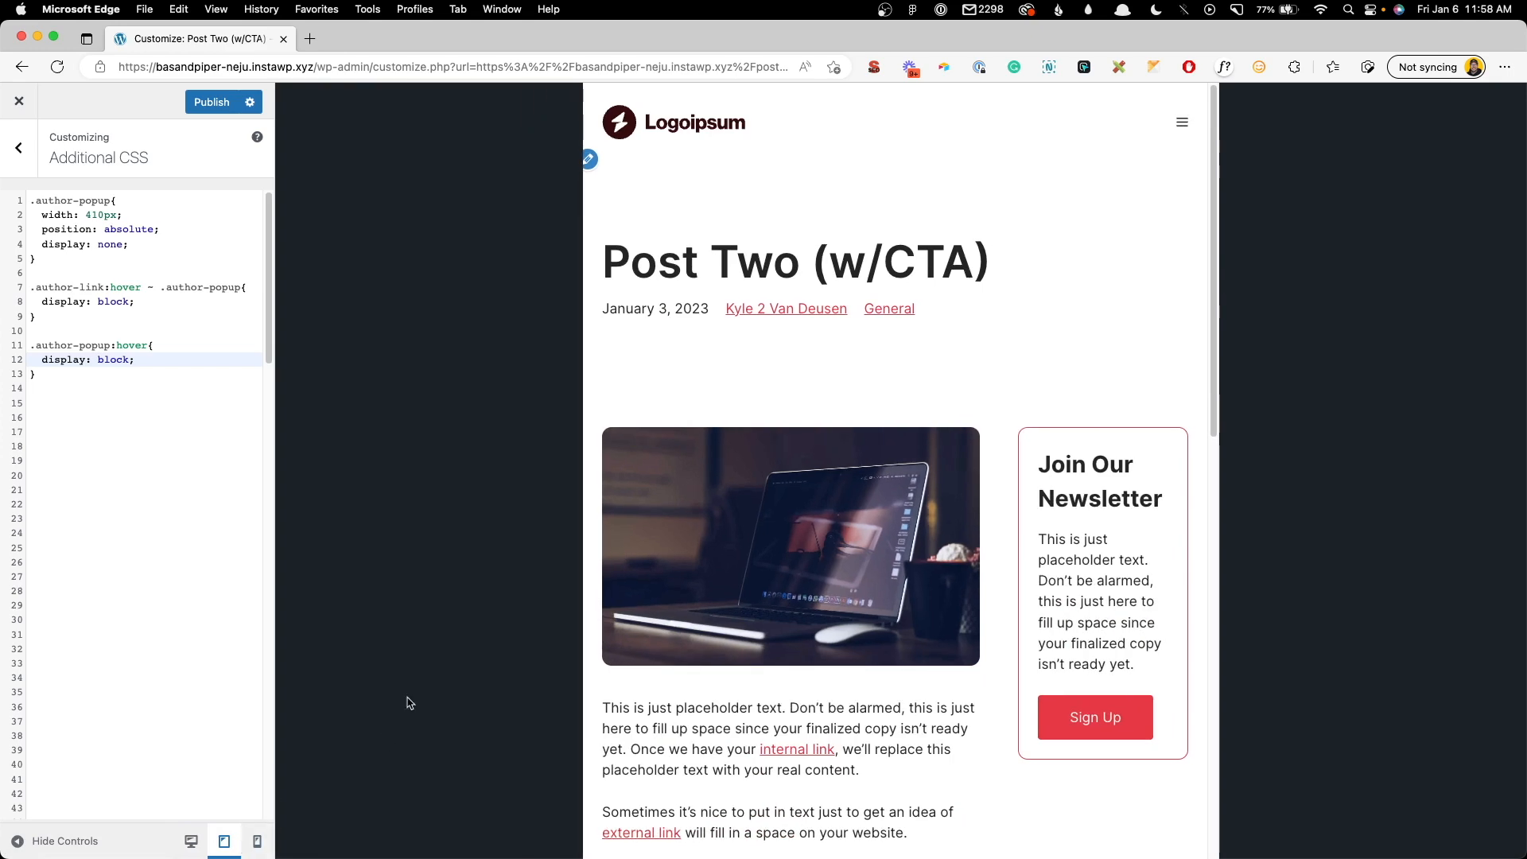
click(257, 843)
click(191, 840)
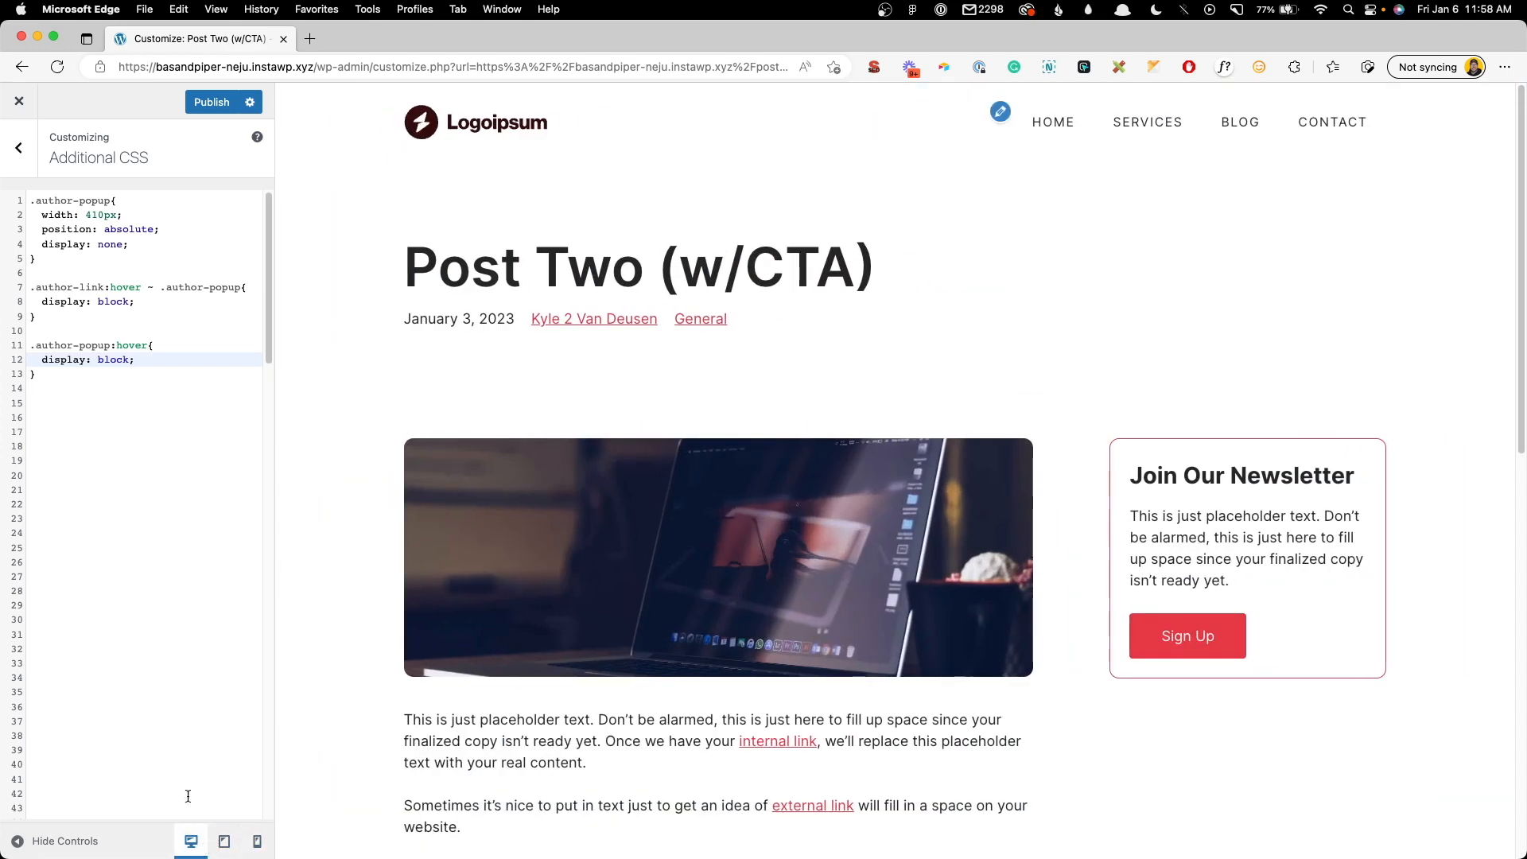
click(32, 200)
key(Return)
key(Up)
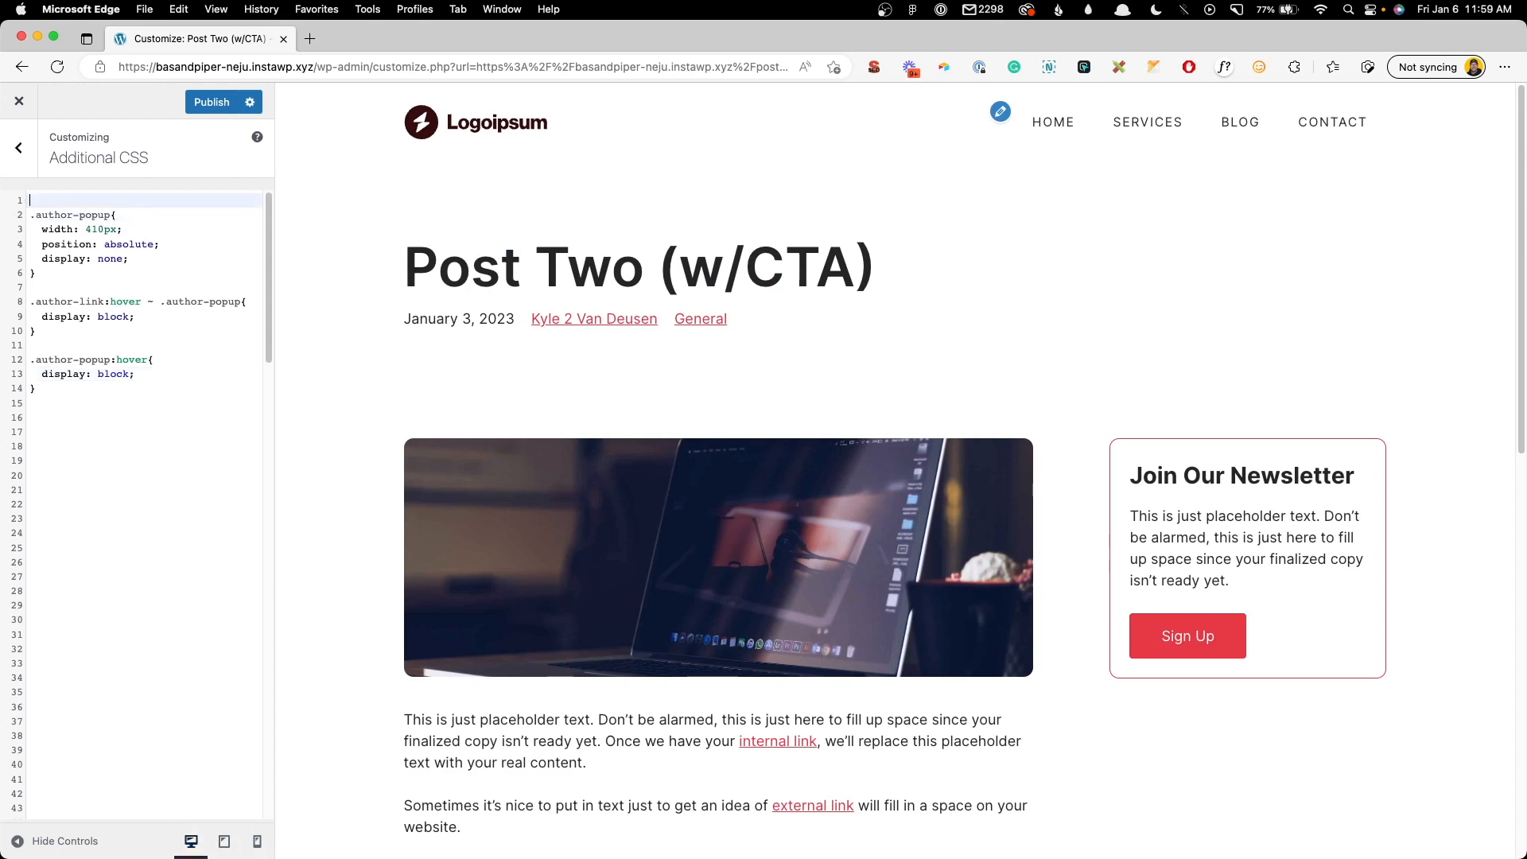
text(.deskto)
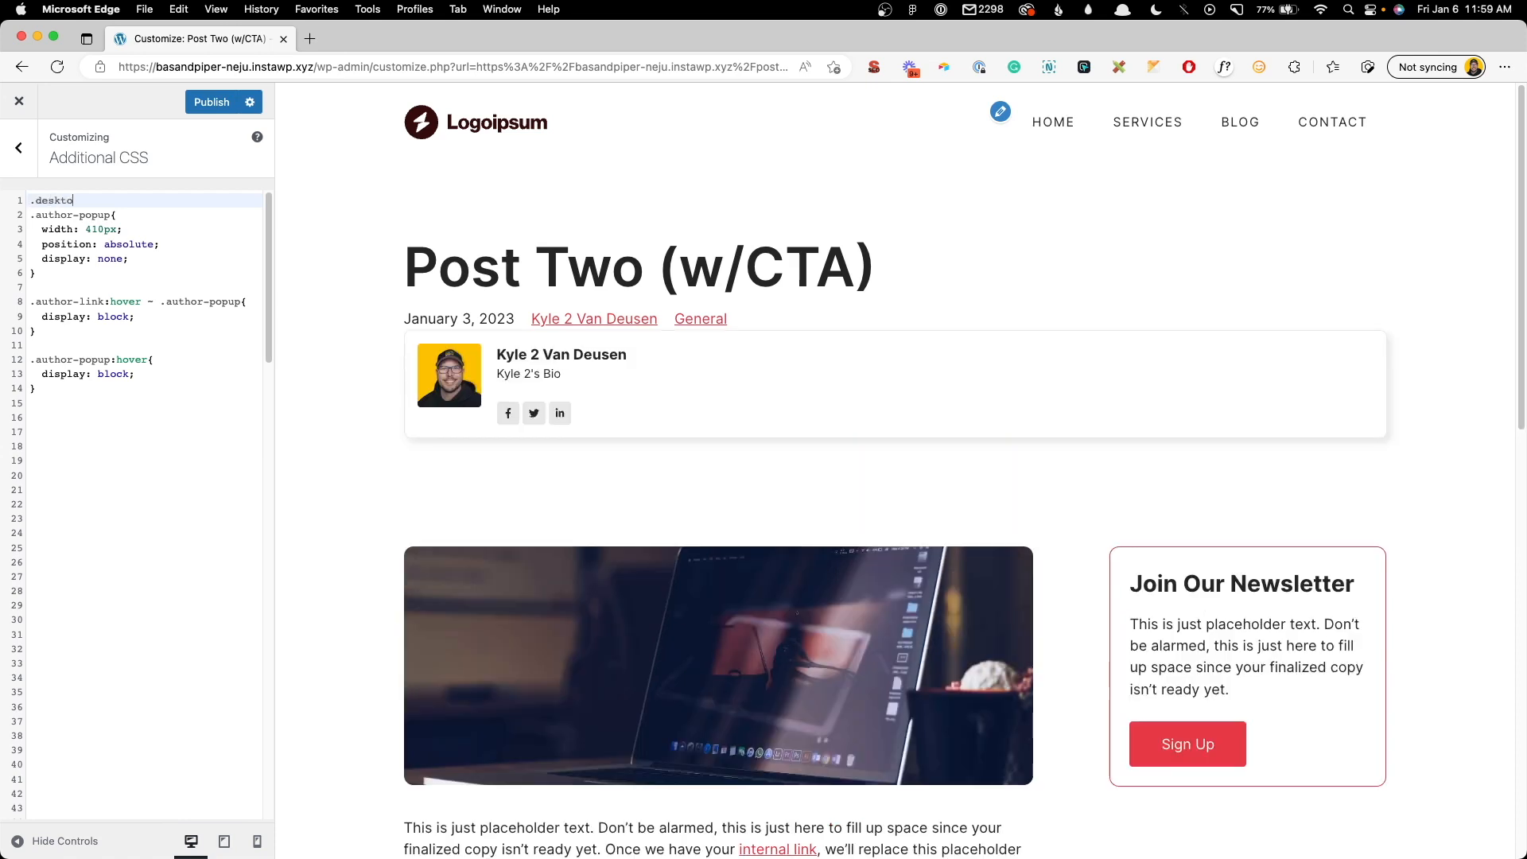
text(p)
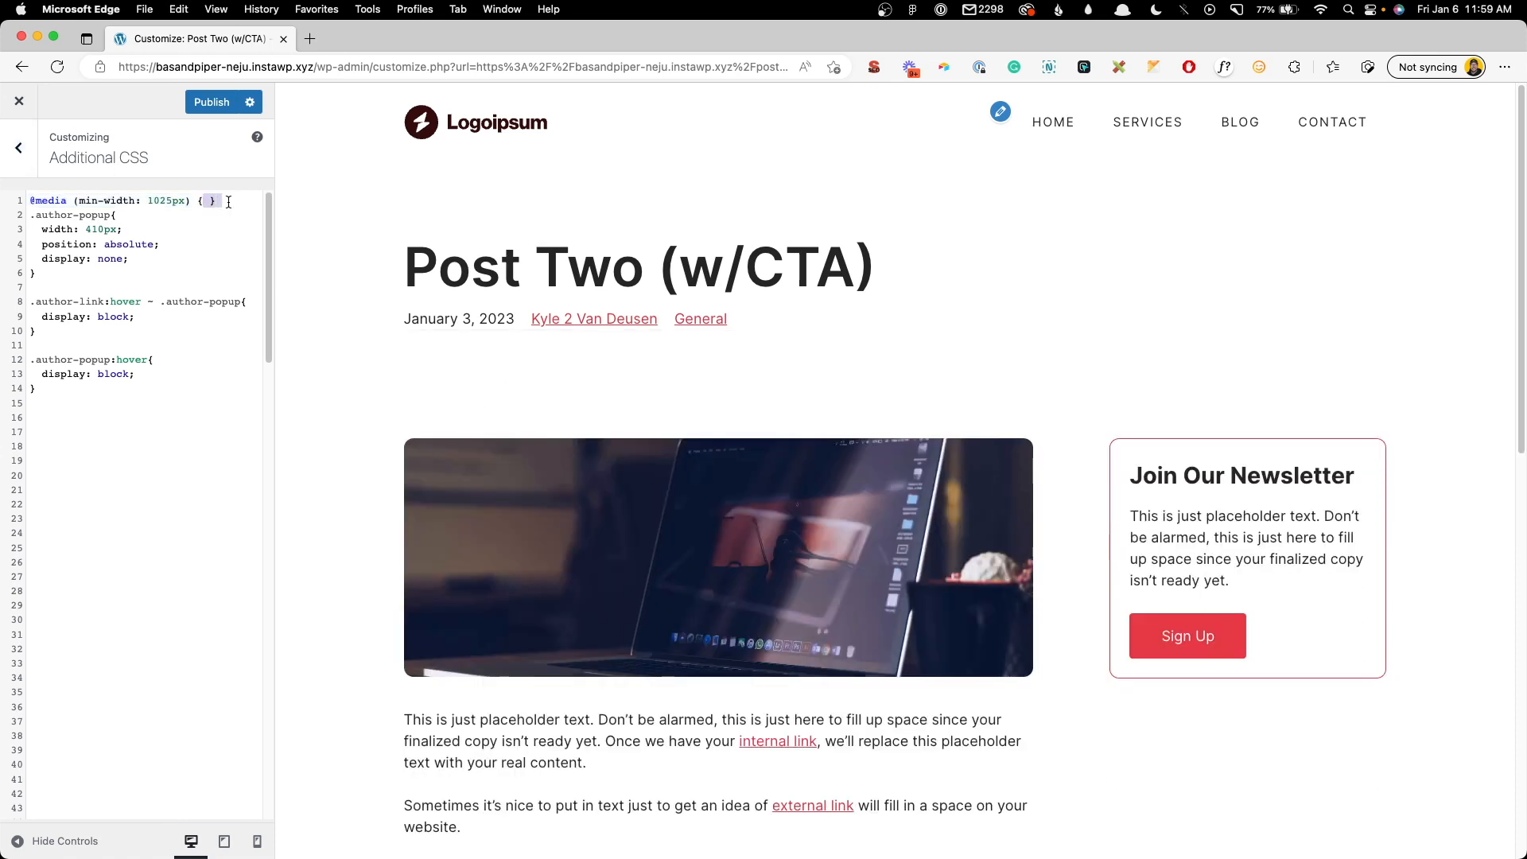
key(BackSpace)
click(70, 390)
key(Return)
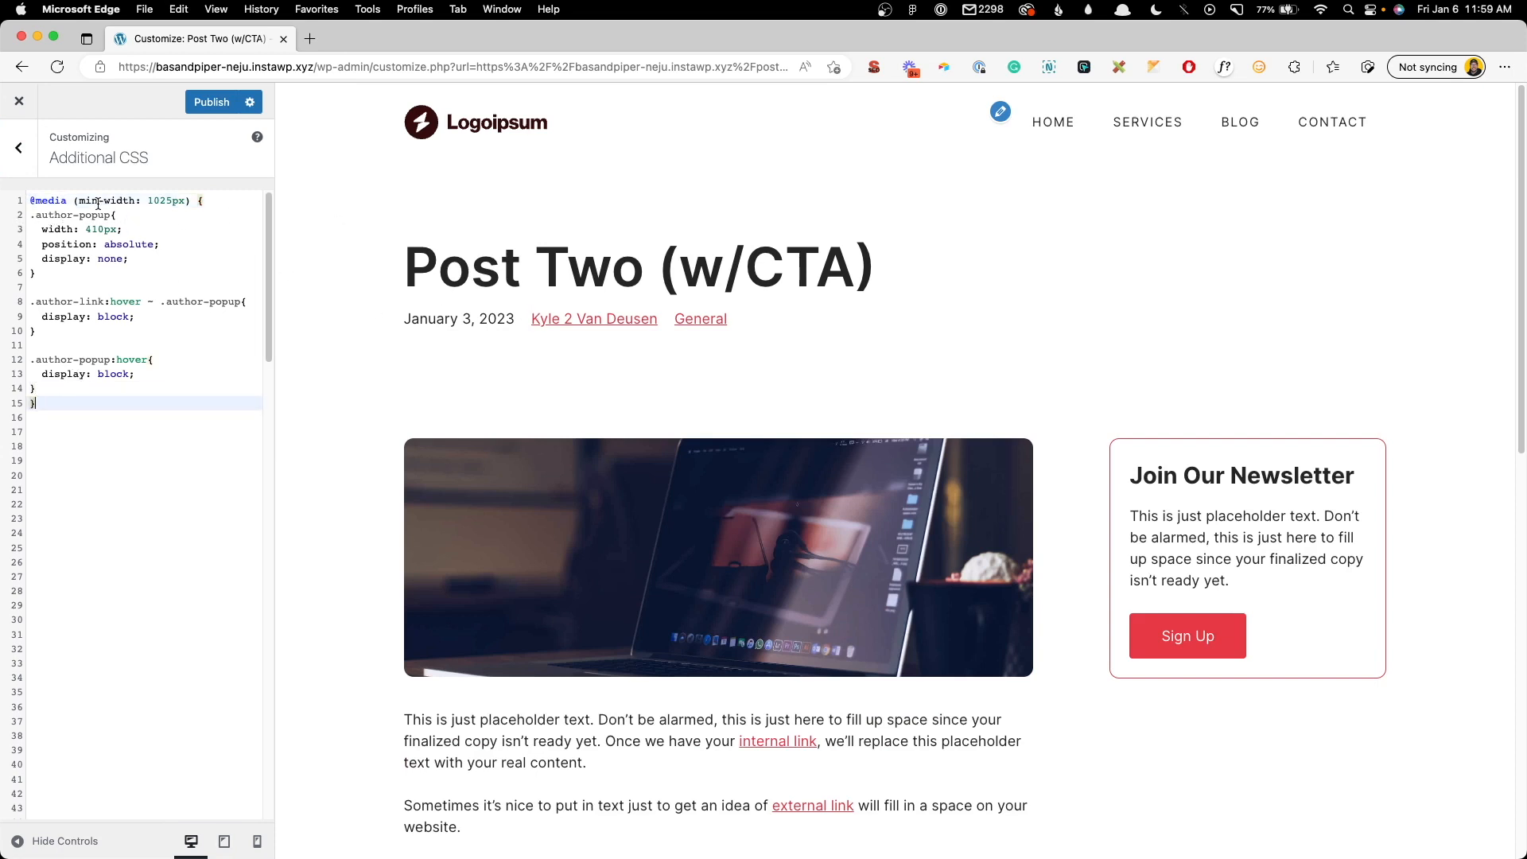
- Review the media query's width condition and braces, then recheck tablet, mobile and desktop previews
drag(32, 202, 165, 201)
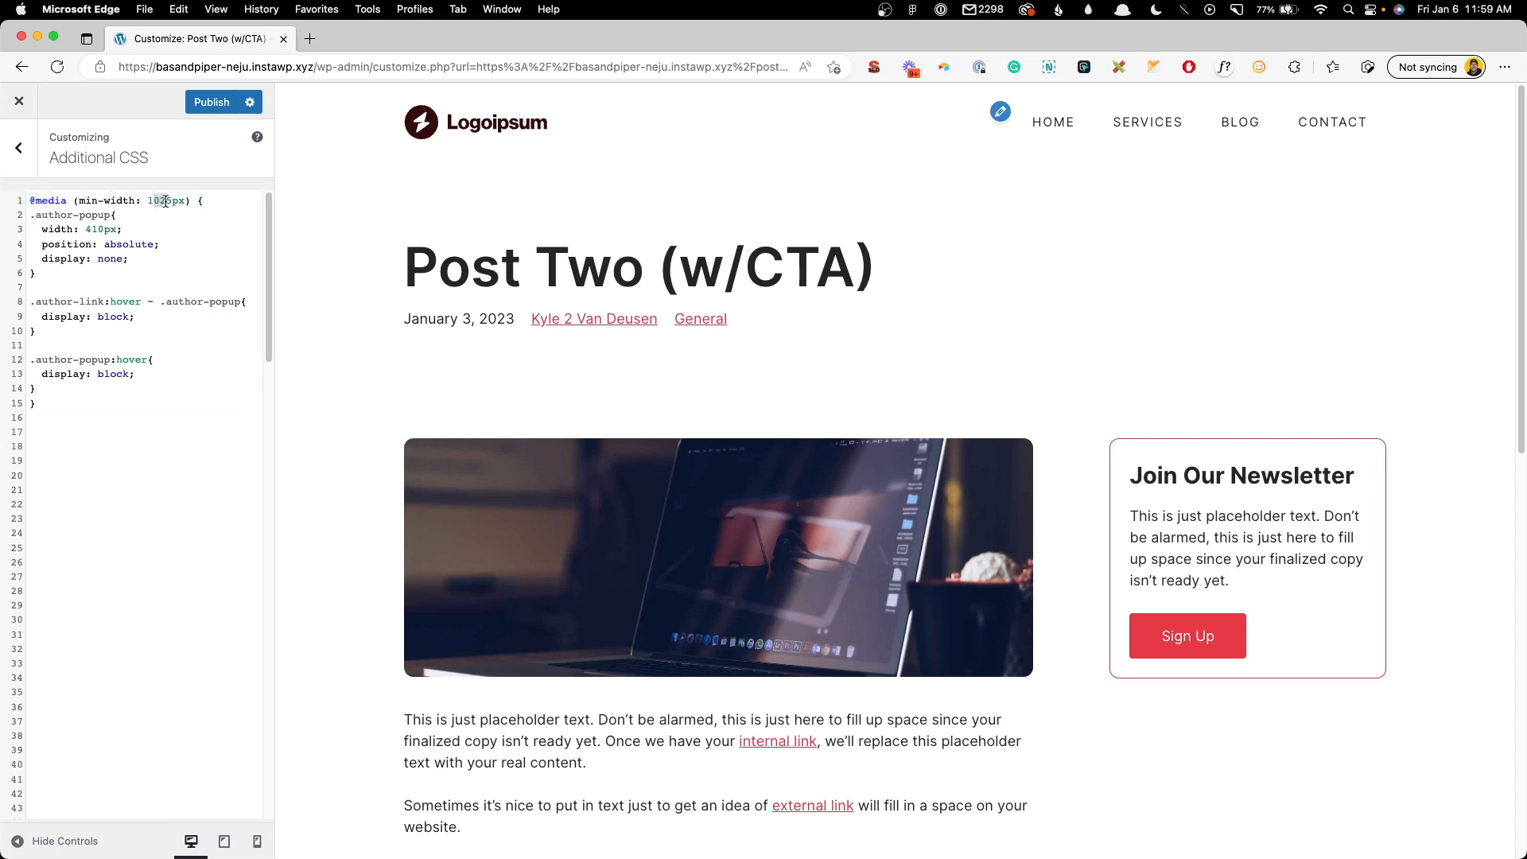
drag(38, 404, 32, 404)
click(209, 201)
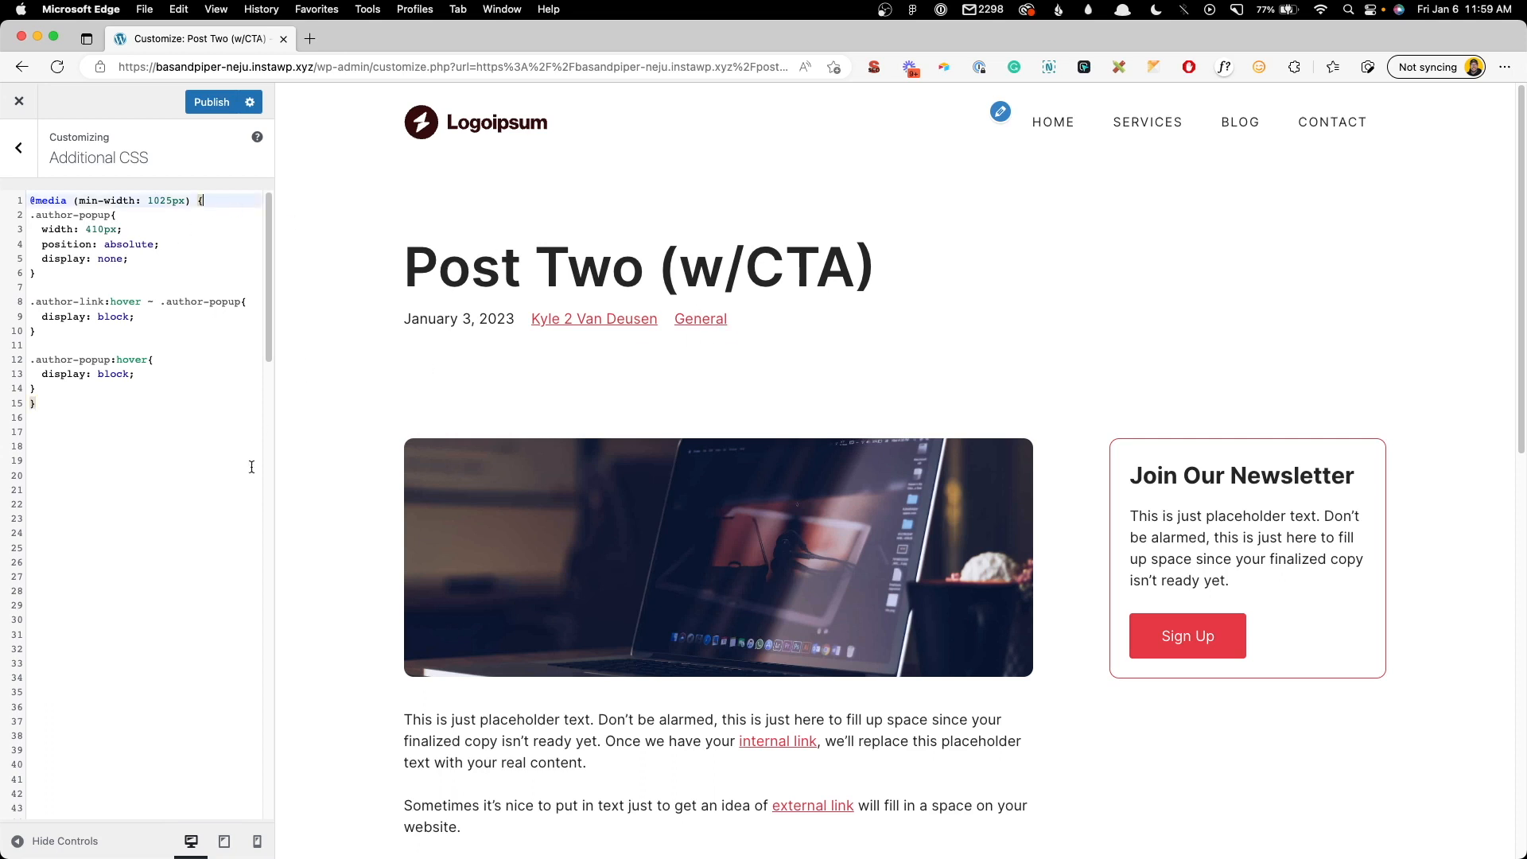
mouse_move(440, 319)
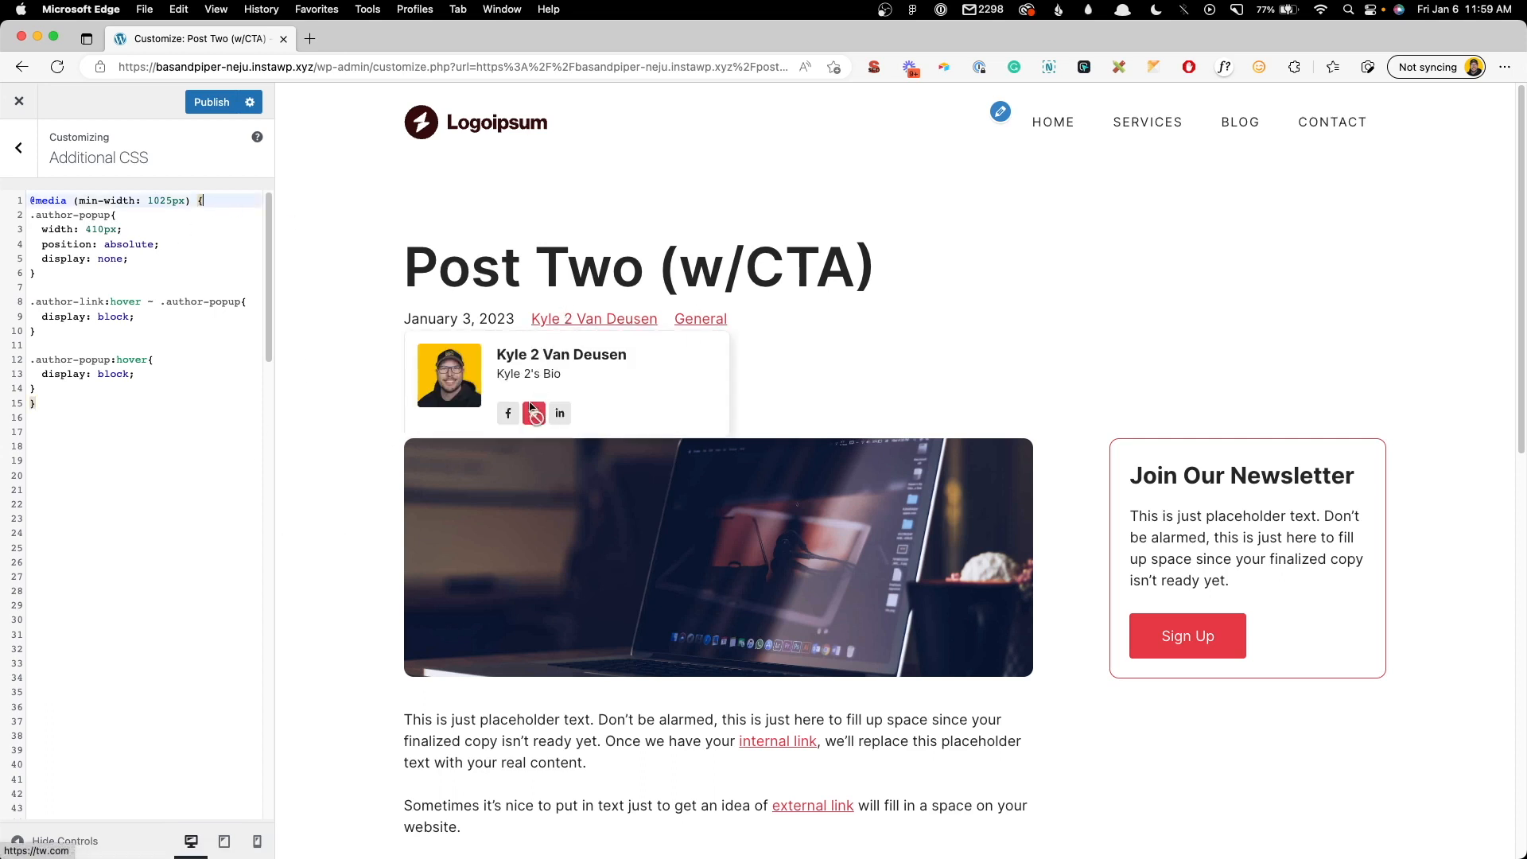
click(175, 403)
click(224, 841)
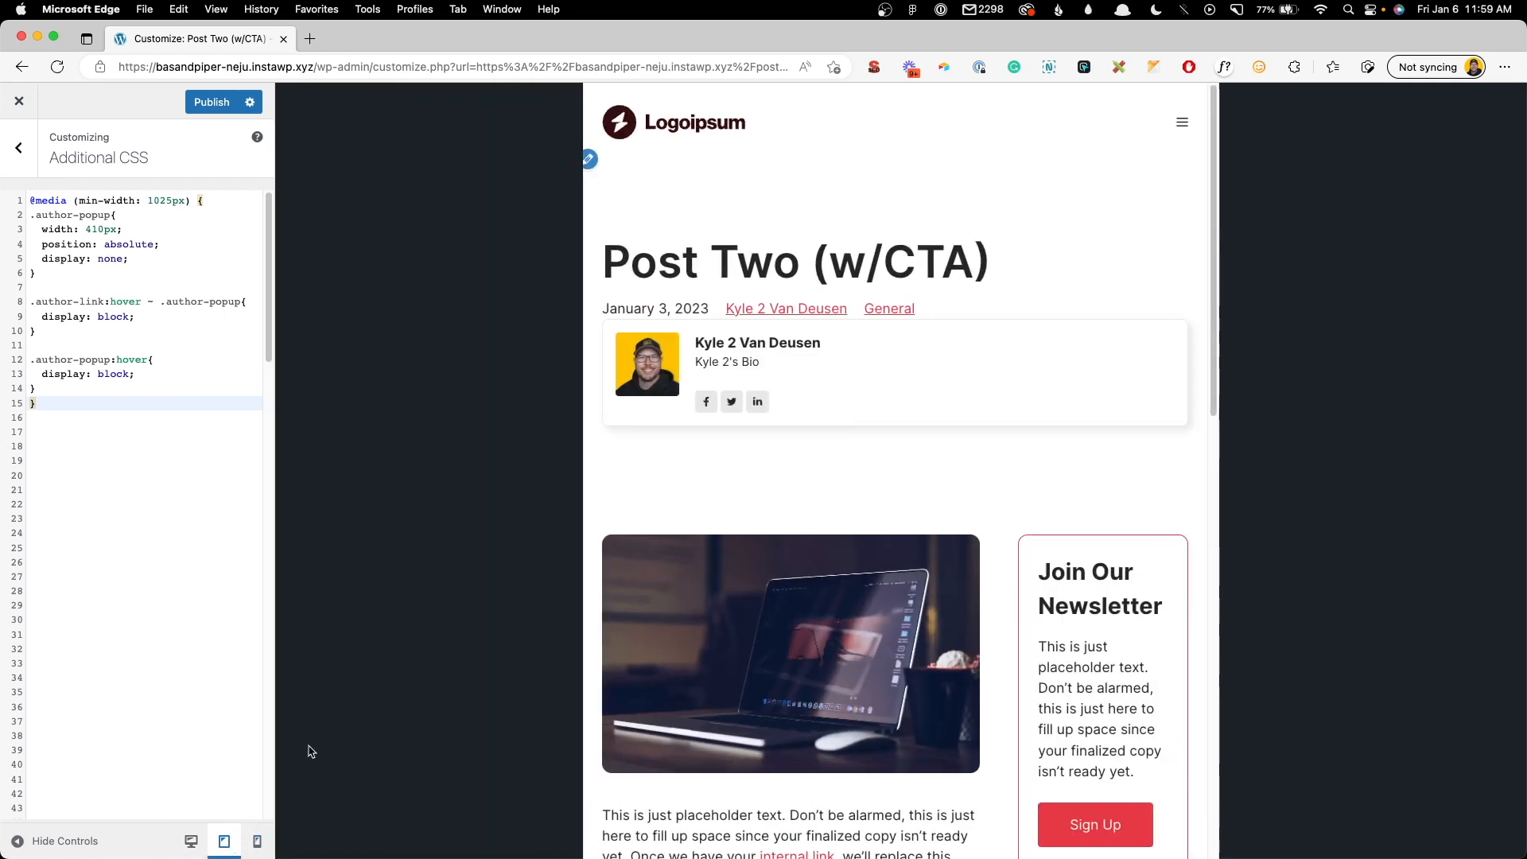
click(254, 842)
click(191, 841)
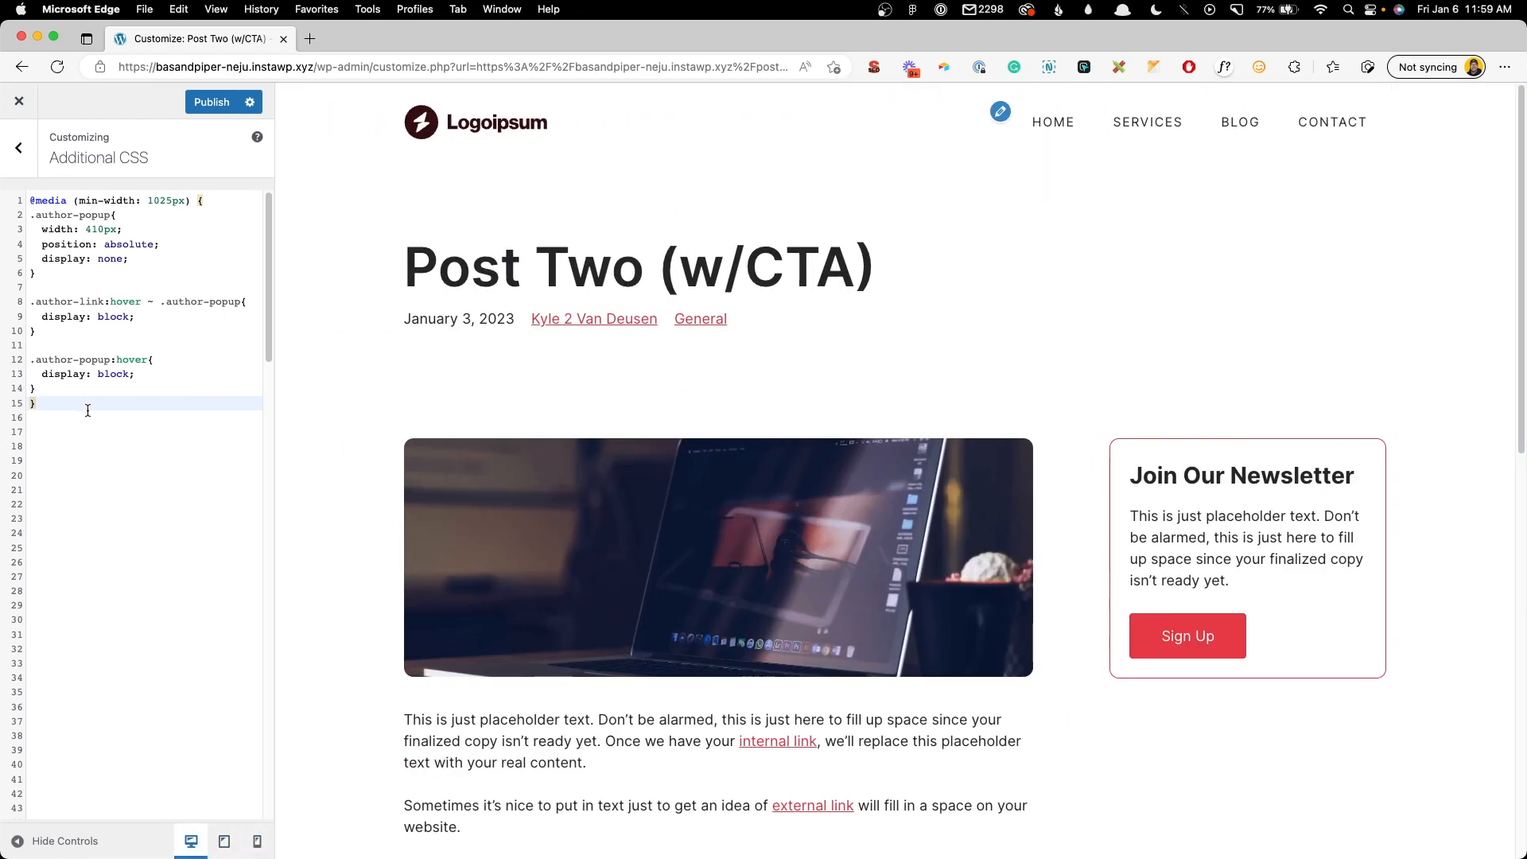
- Add .author-popup { display: none; } below the media query and verify tablet, mobile and desktop previews
key(Return)
key(Return)
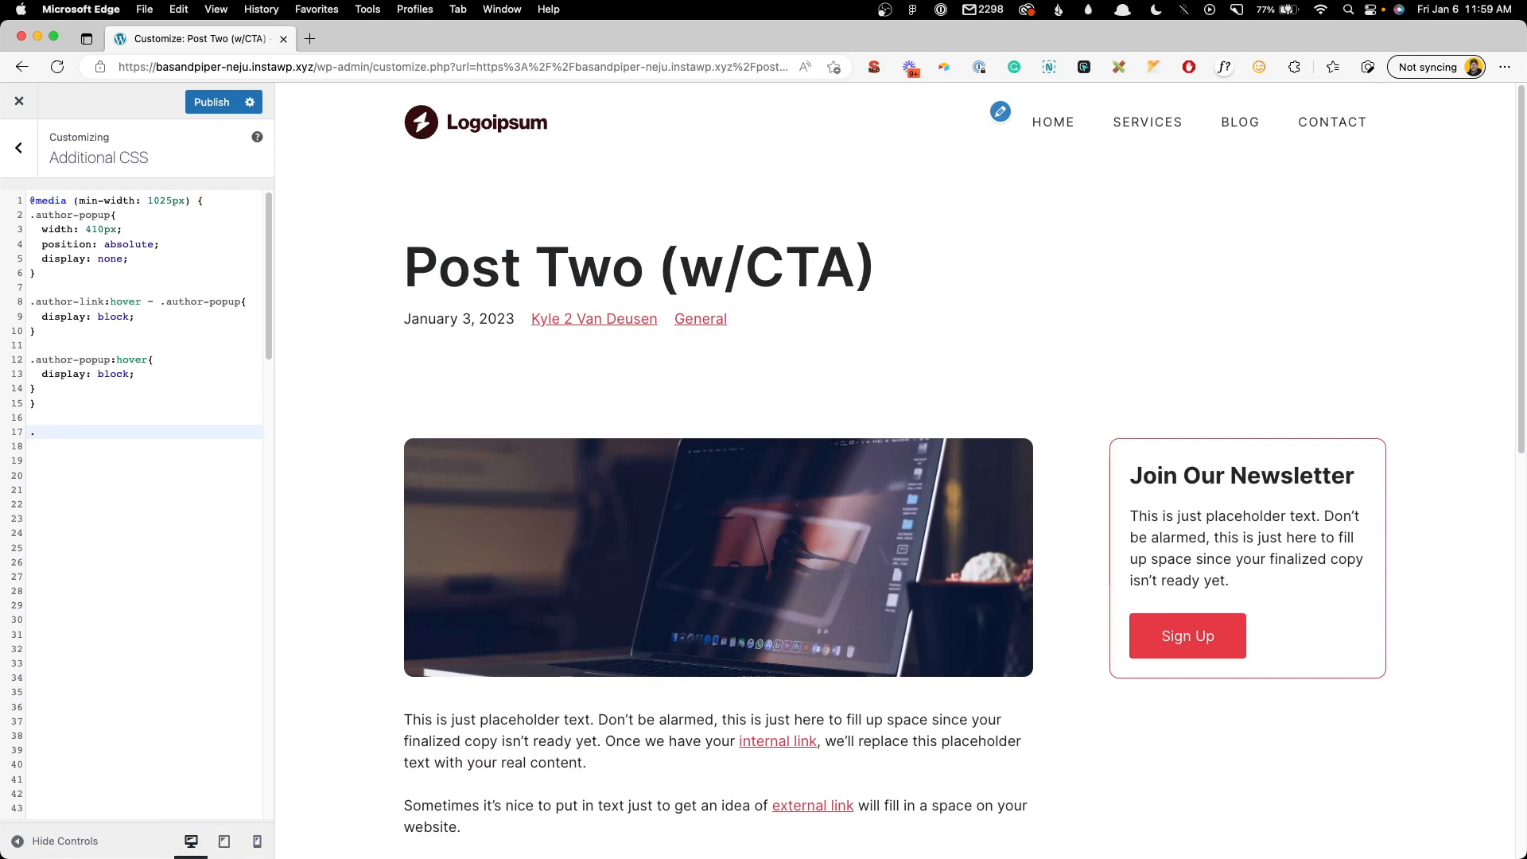
text(.author-popup {)
key(Return)
text(display: none;)
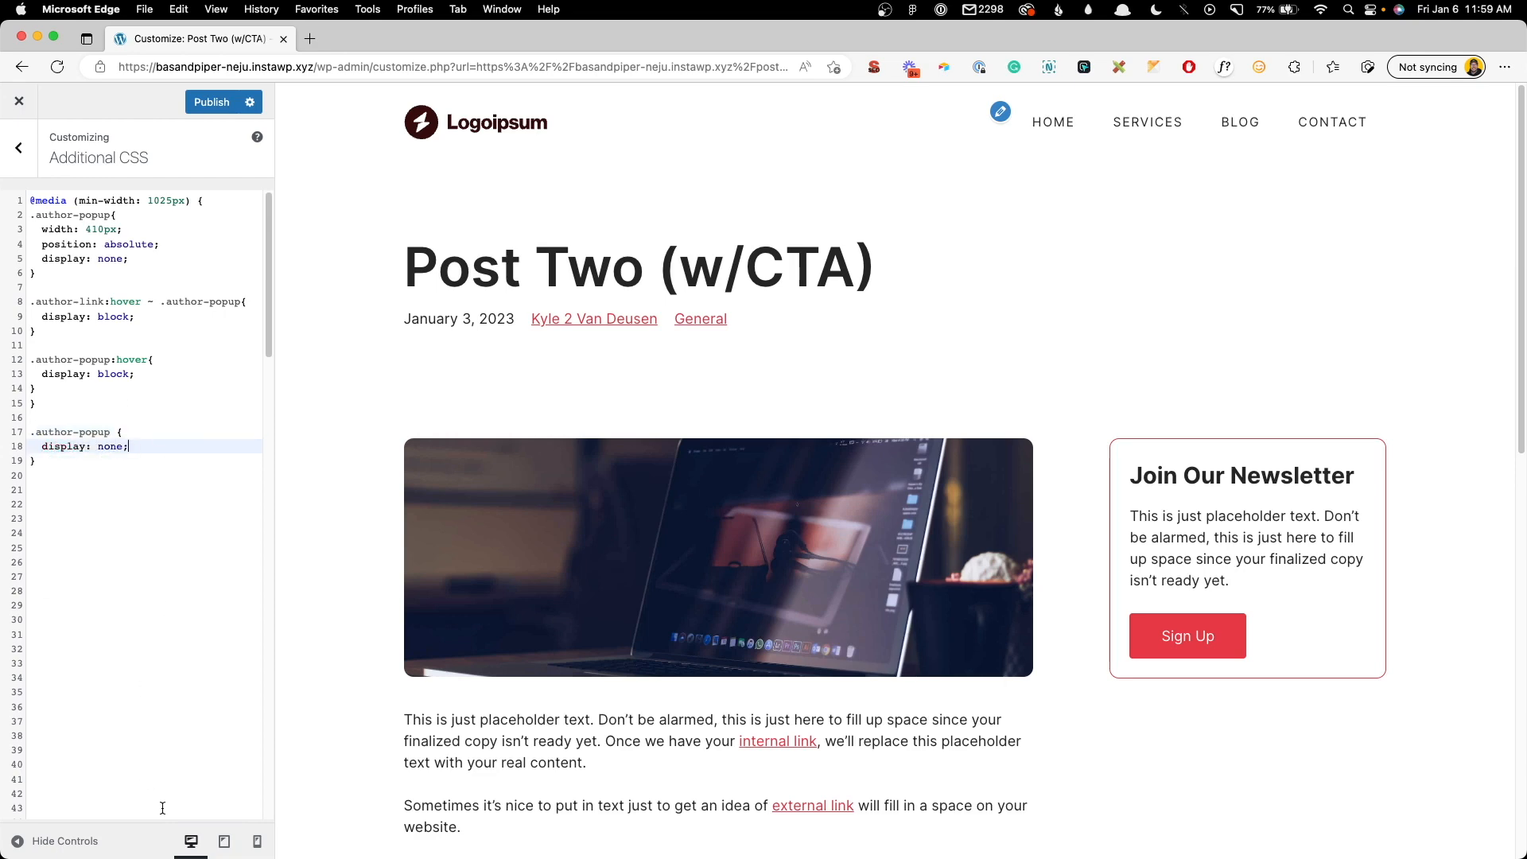
click(224, 841)
click(259, 843)
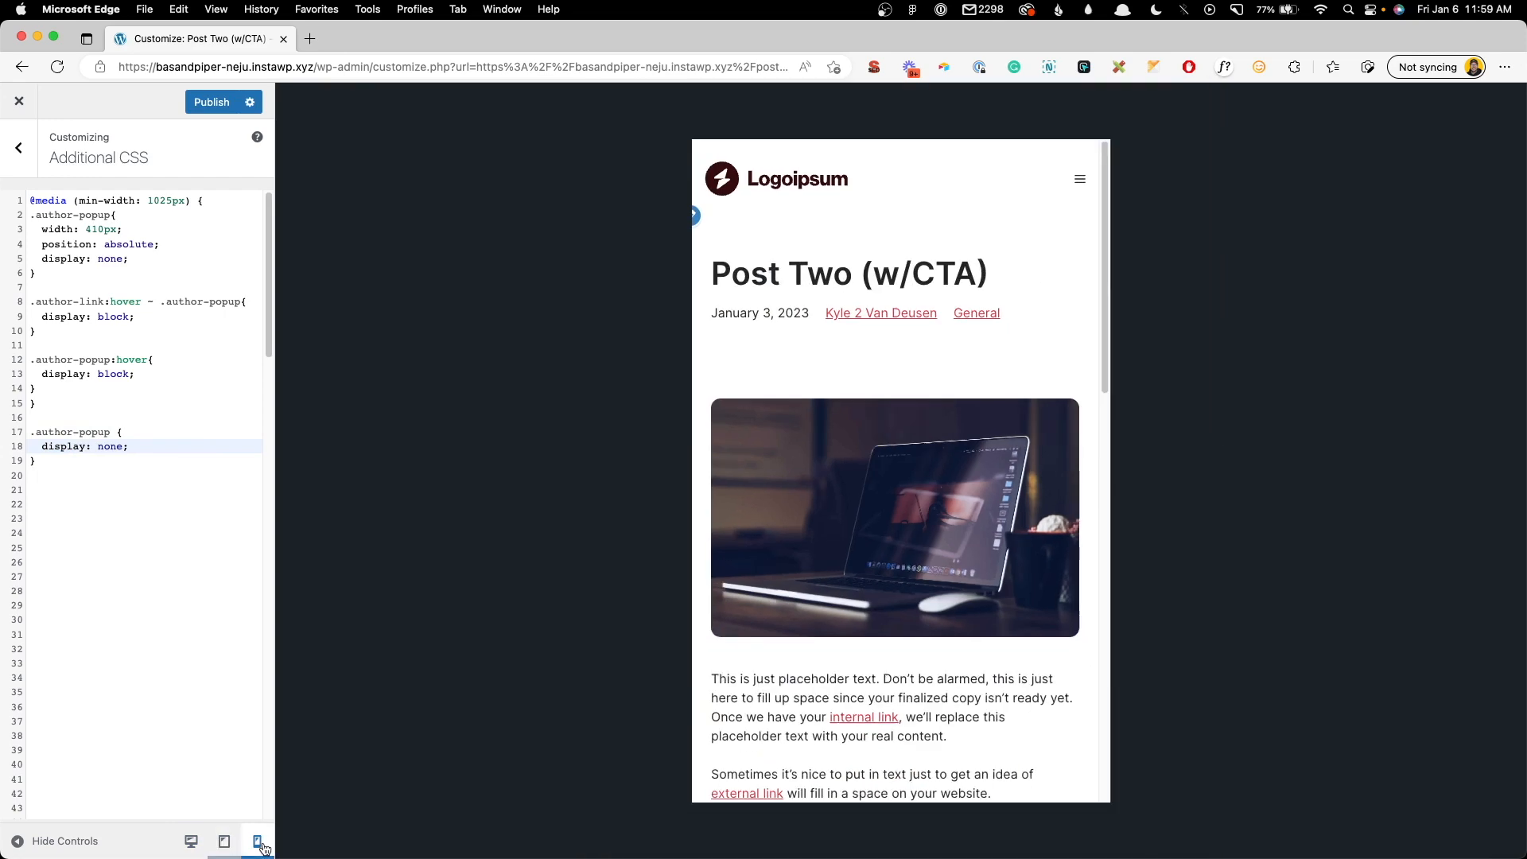
click(191, 842)
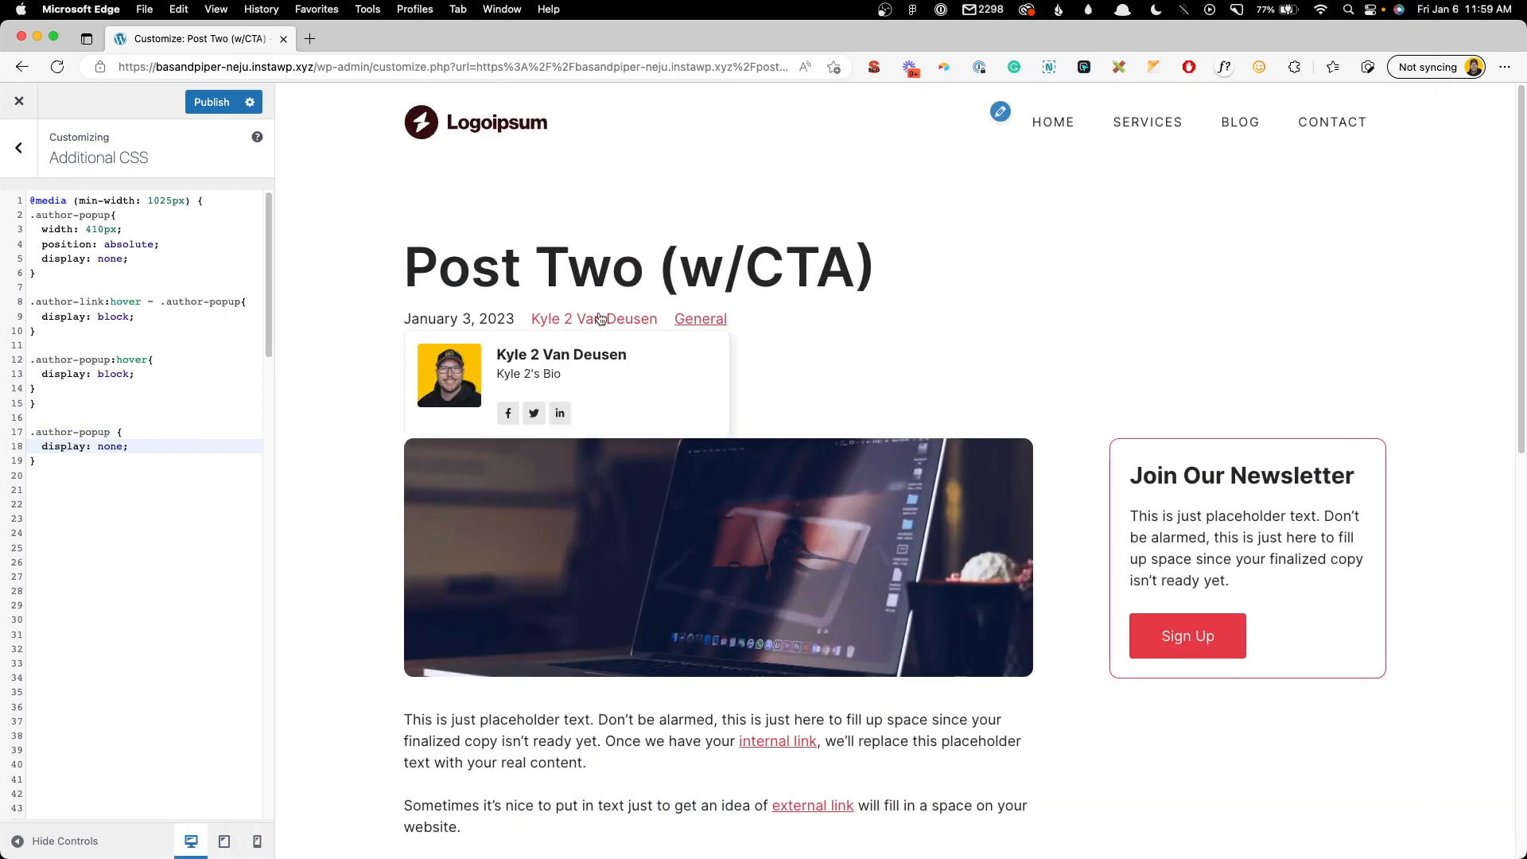
- Publish the Additional CSS and return to the live site homepage
click(238, 104)
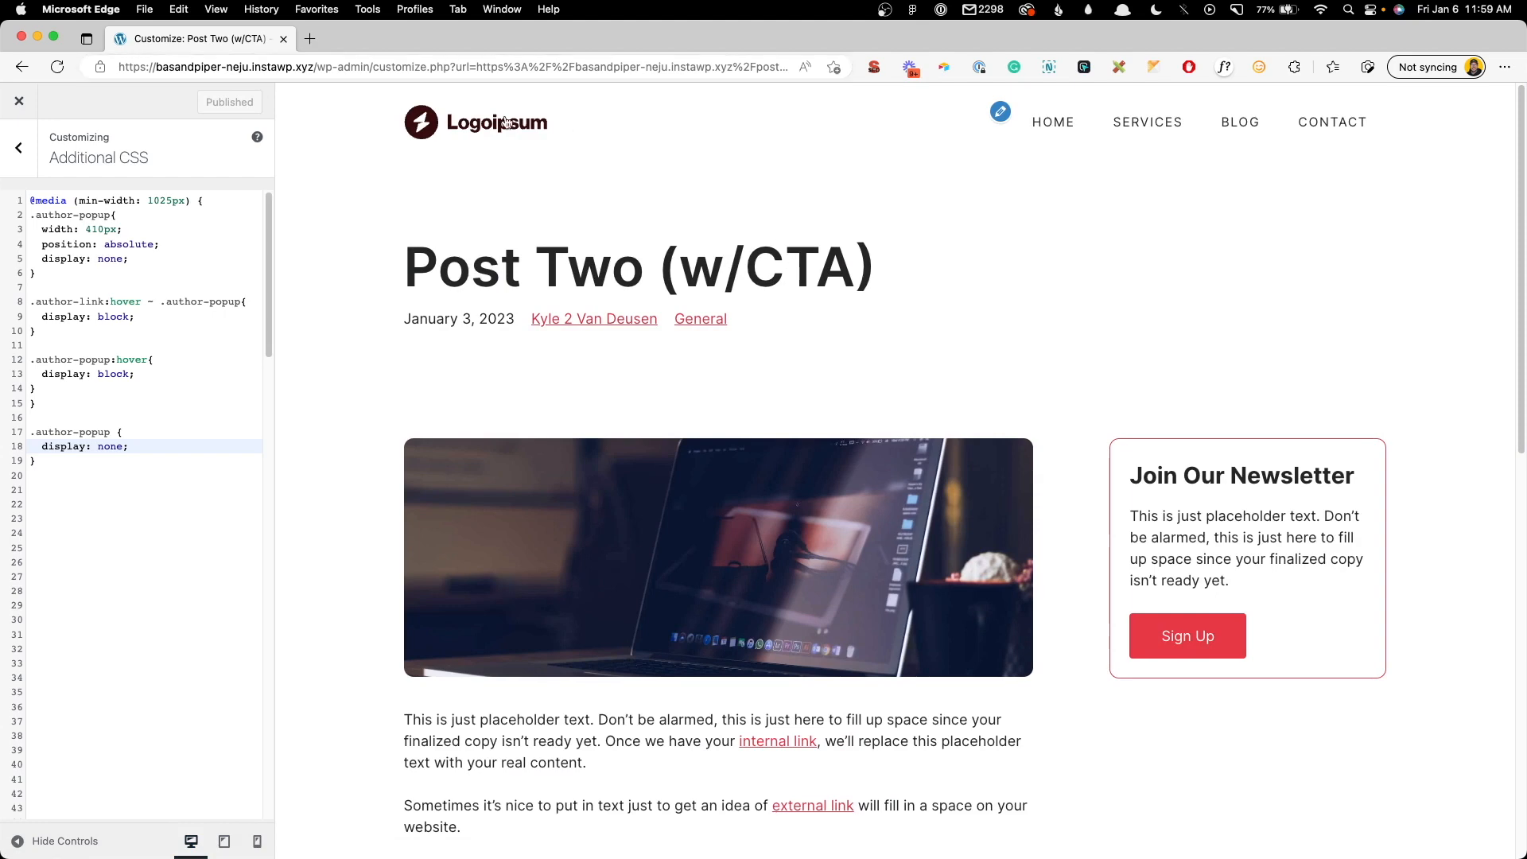
click(19, 101)
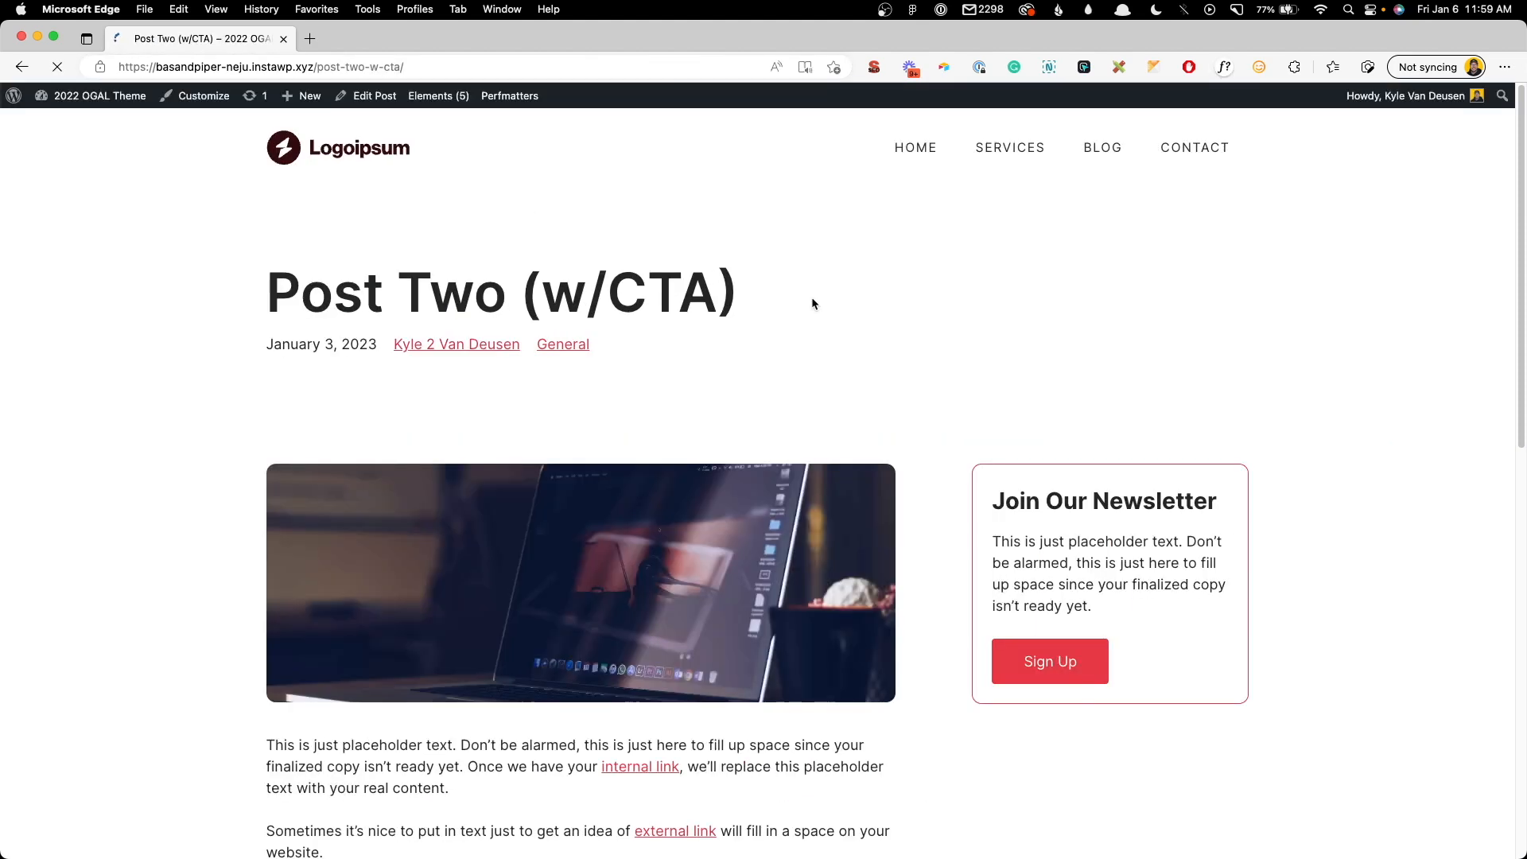
click(323, 158)
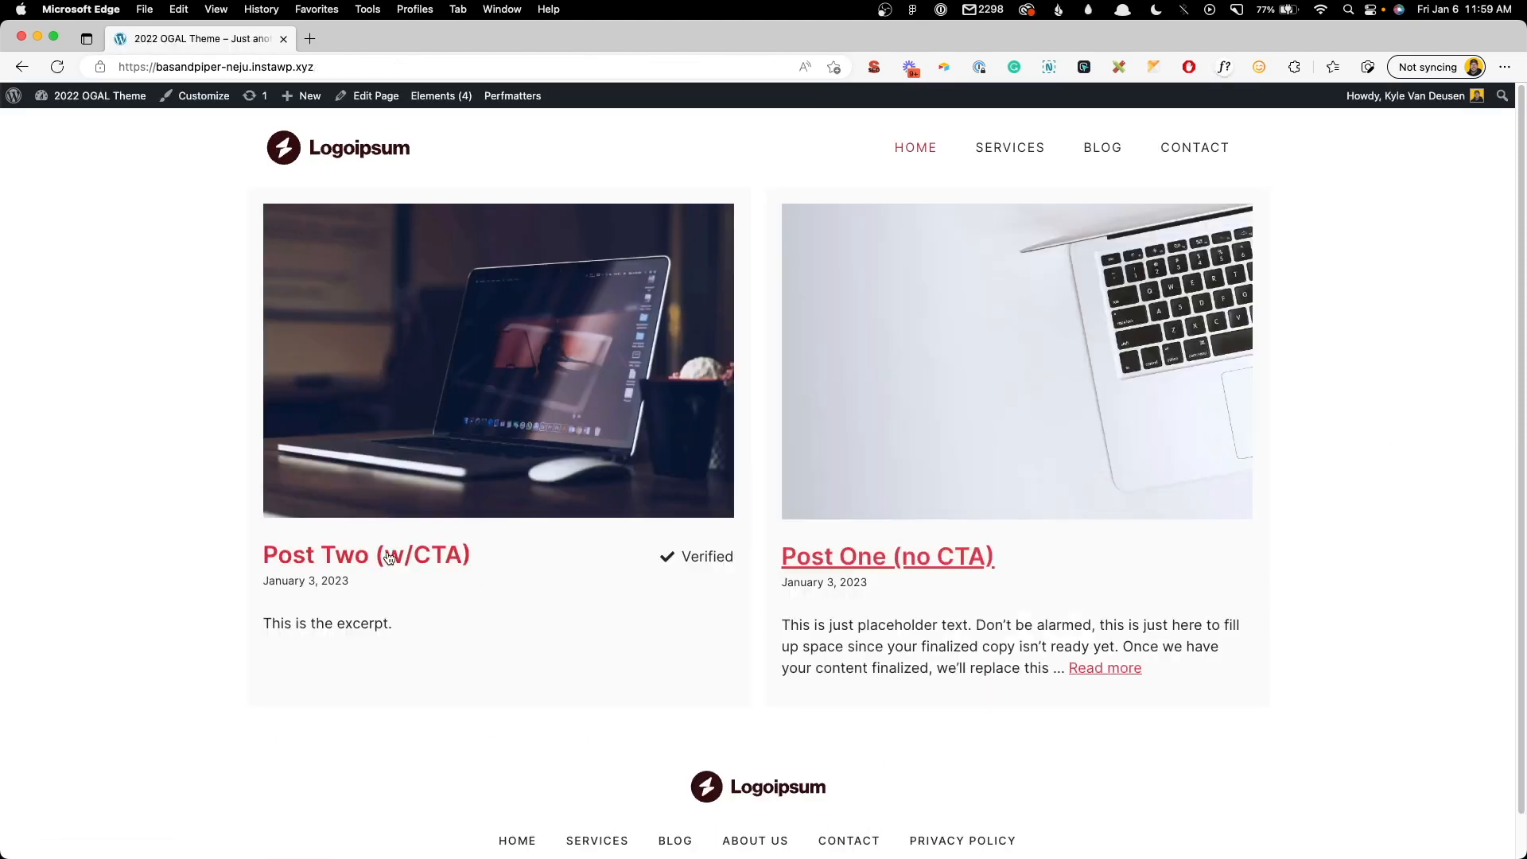
- Test the author popup on Post Two (w/CTA) and Post One (no CTA)
click(389, 557)
mouse_move(501, 344)
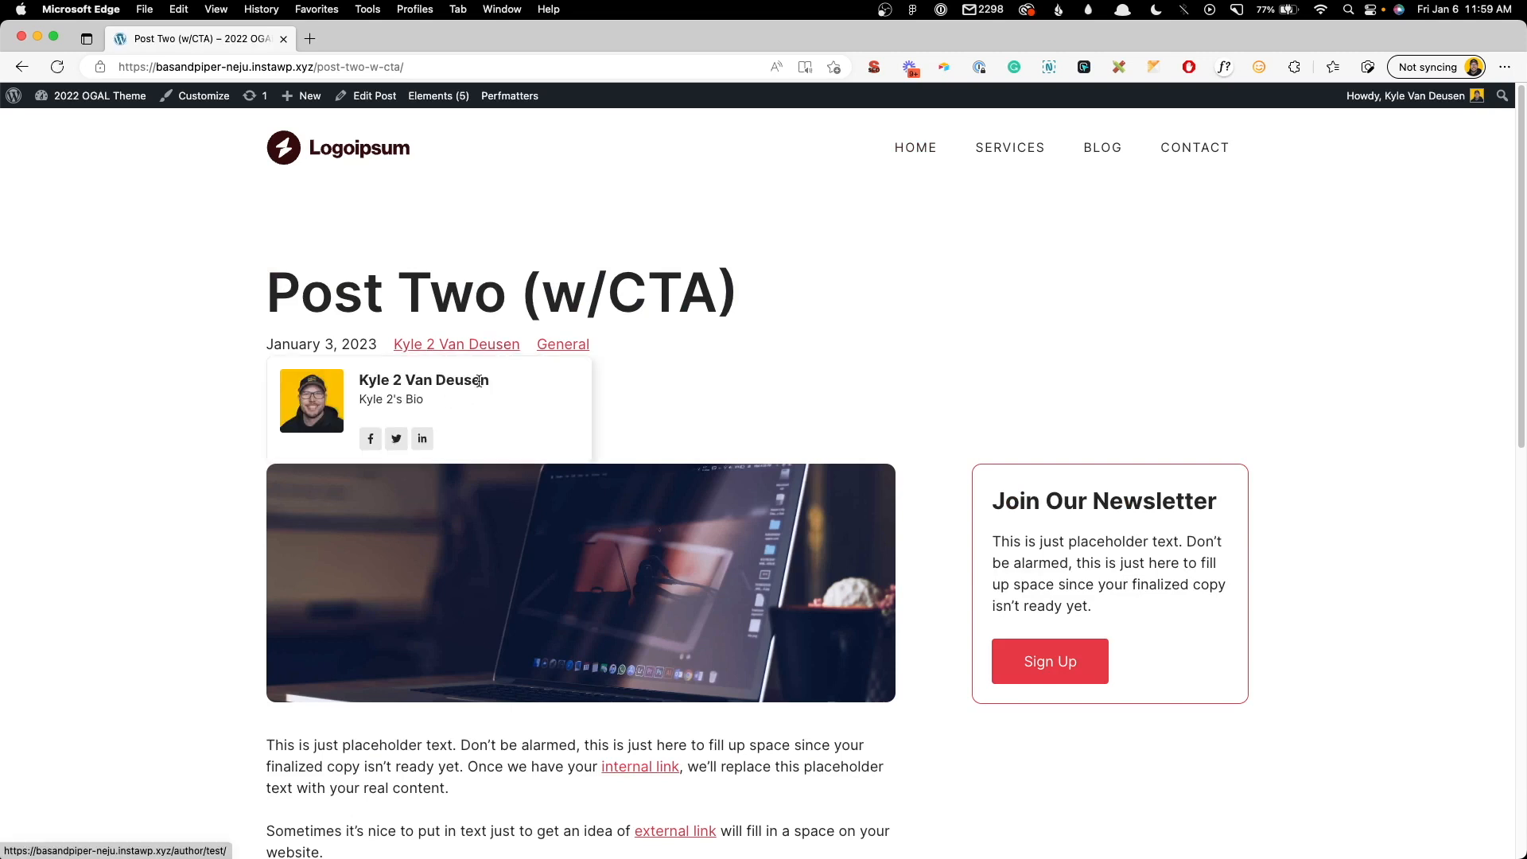
click(24, 68)
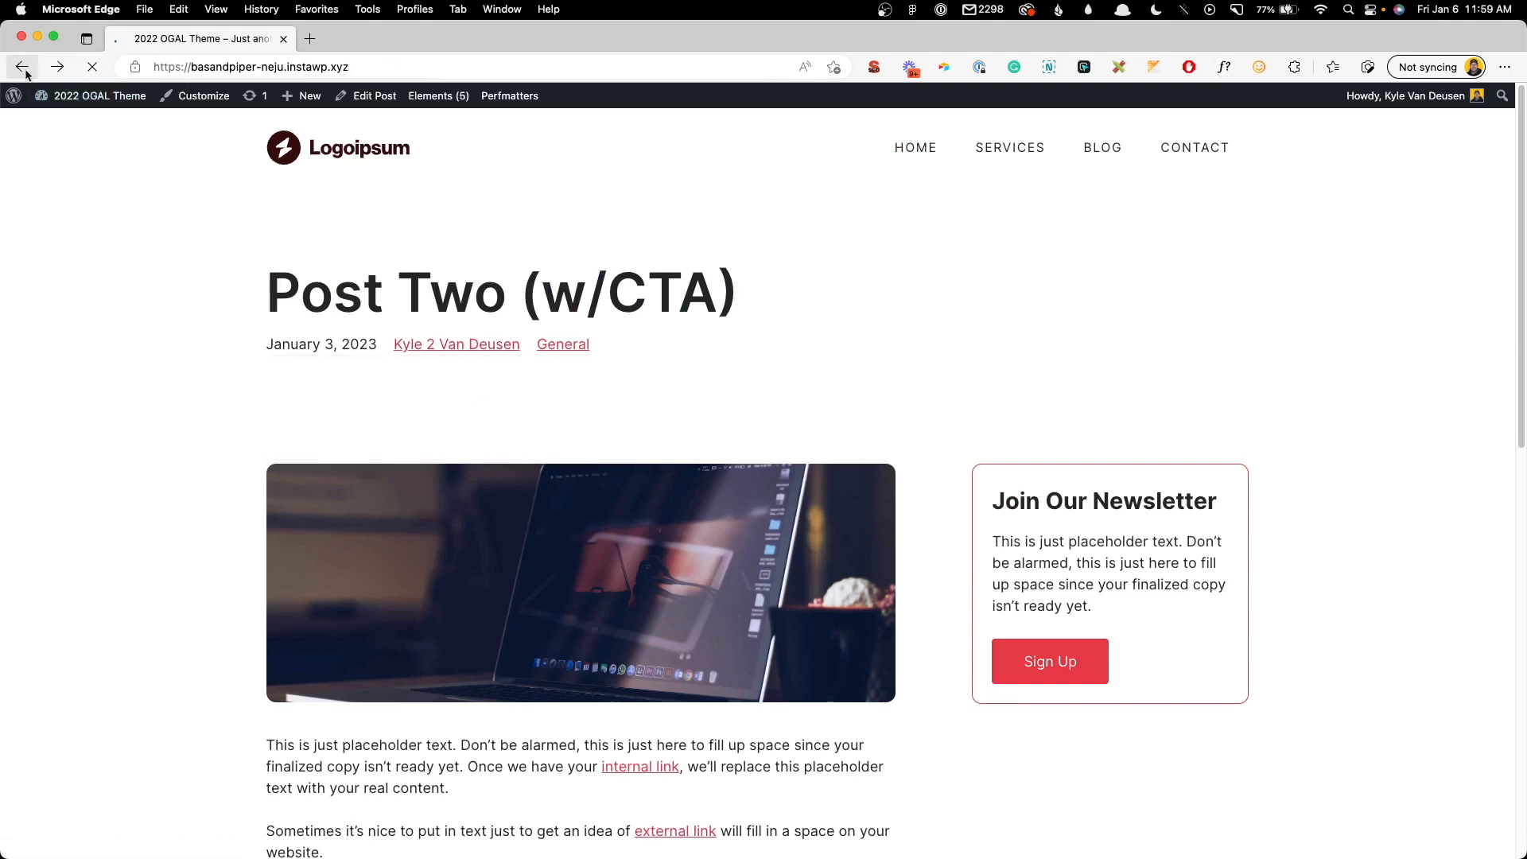
click(920, 565)
mouse_move(468, 344)
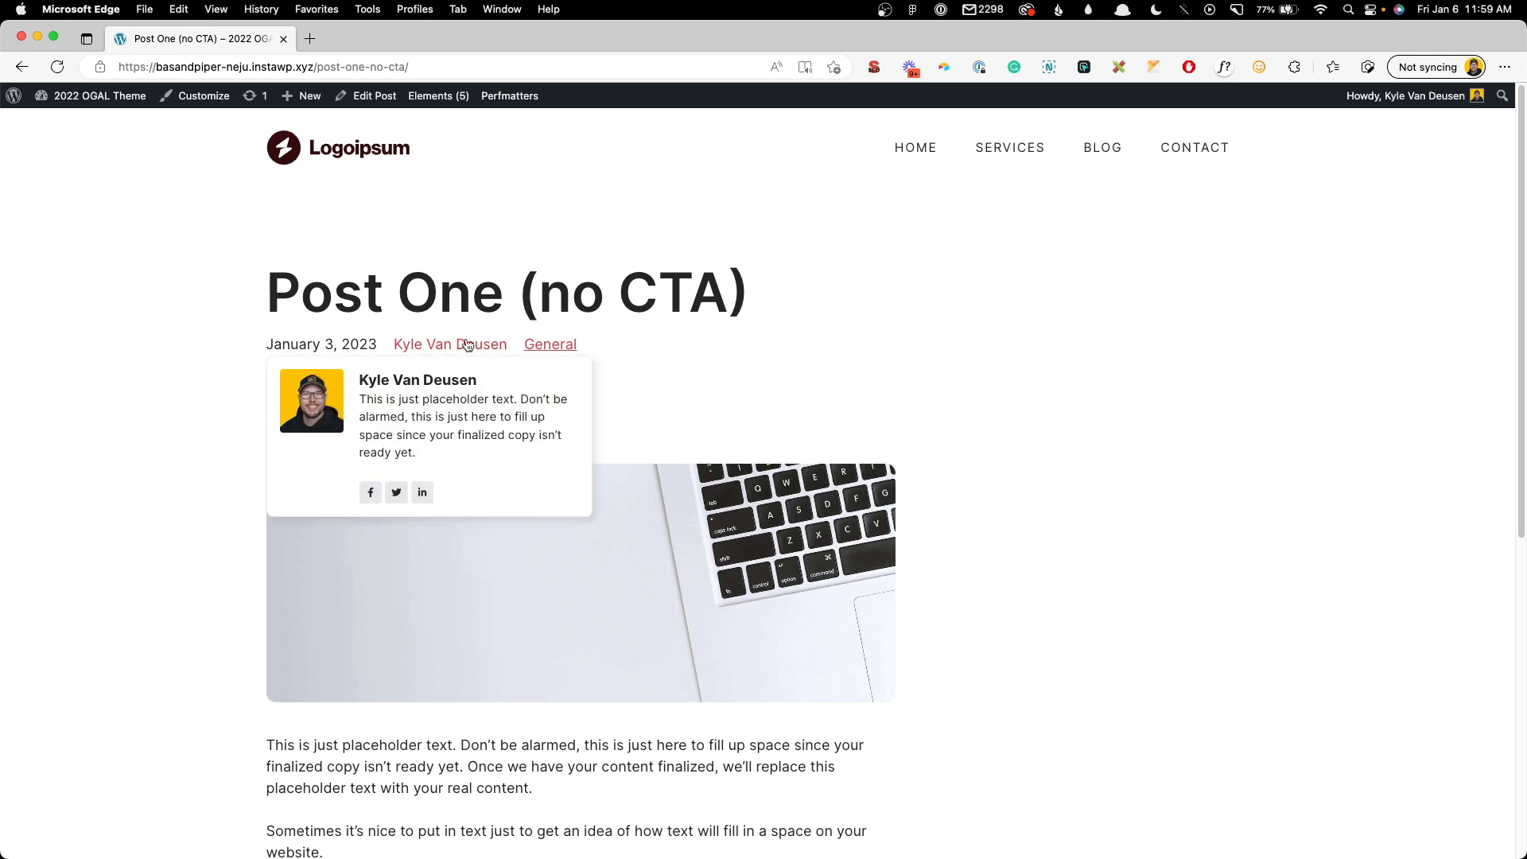